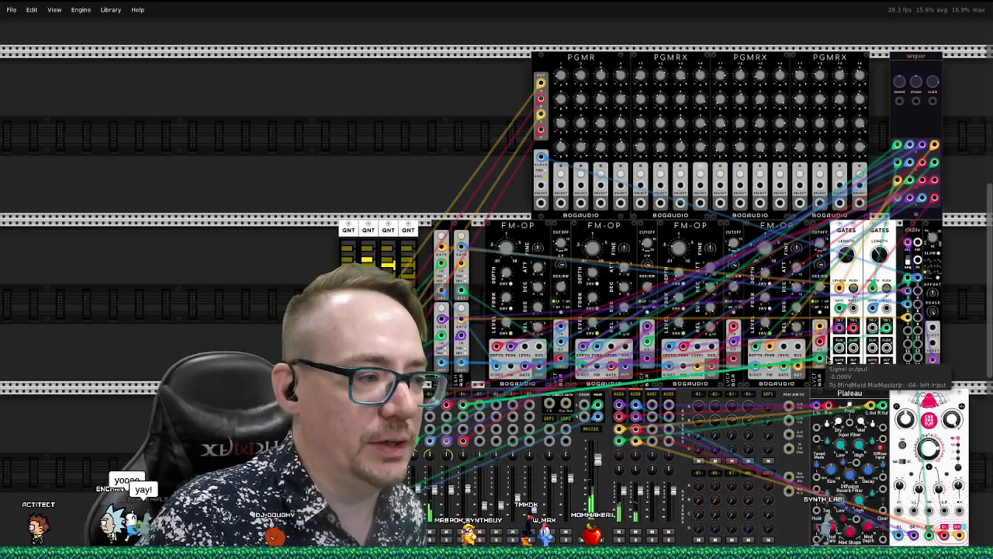
# Lower the mixer's master fader slightly
pyautogui.moveTo(602, 461)
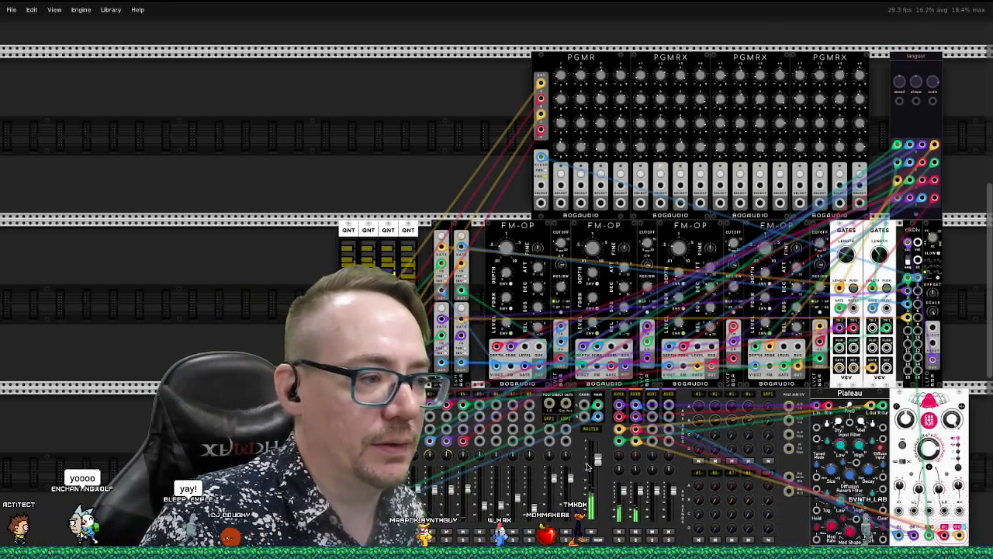
pyautogui.moveTo(598, 461); pyautogui.dragTo(597, 467)
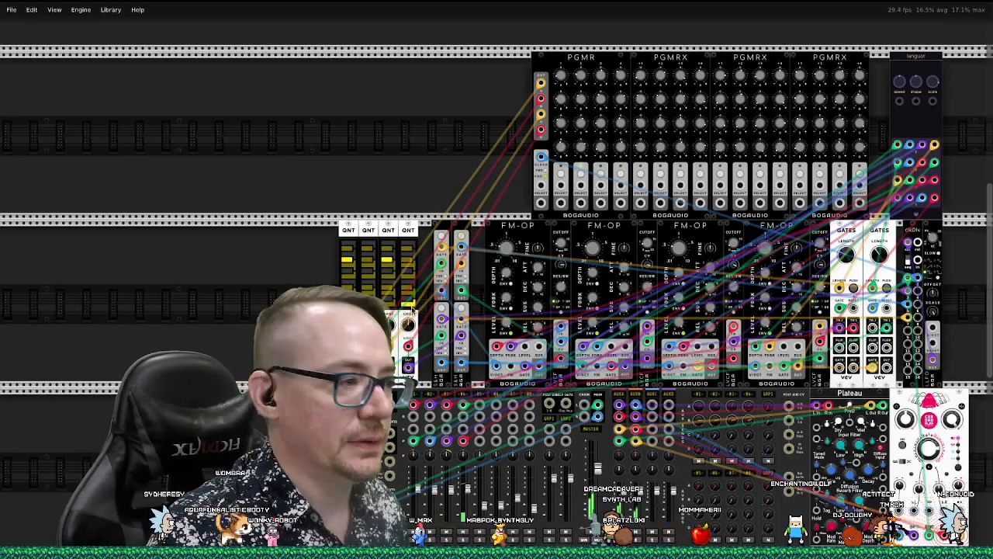
pyautogui.hscroll(-3, 413, 309)
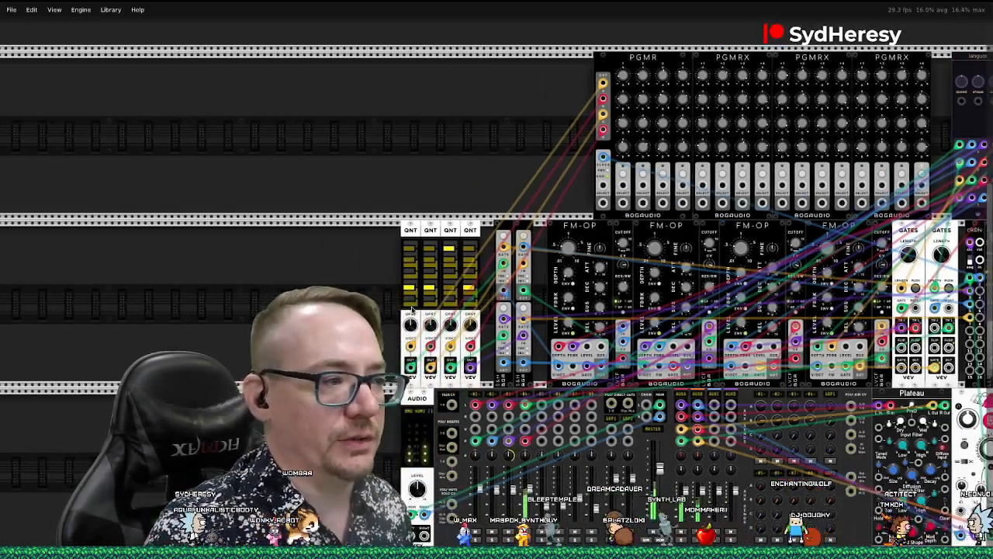
pyautogui.hscroll(5, 413, 309)
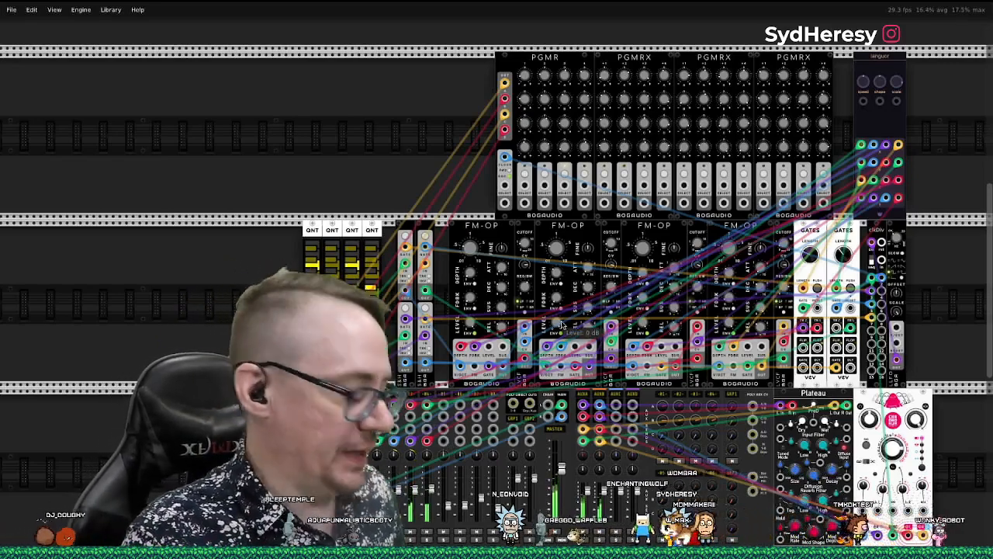
pyautogui.hscroll(-2, 563, 324)
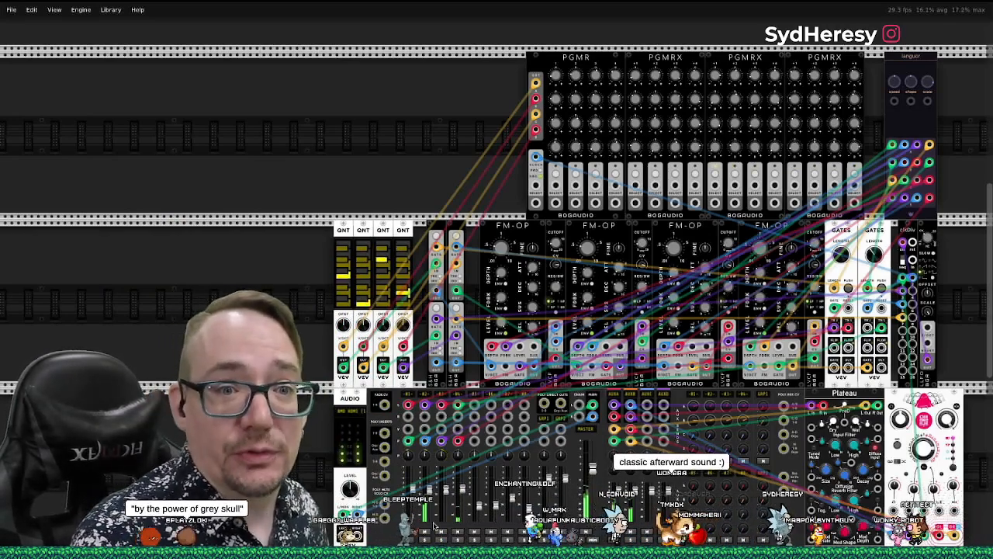
# Save the current patch and start a new one
pyautogui.click(11, 9)
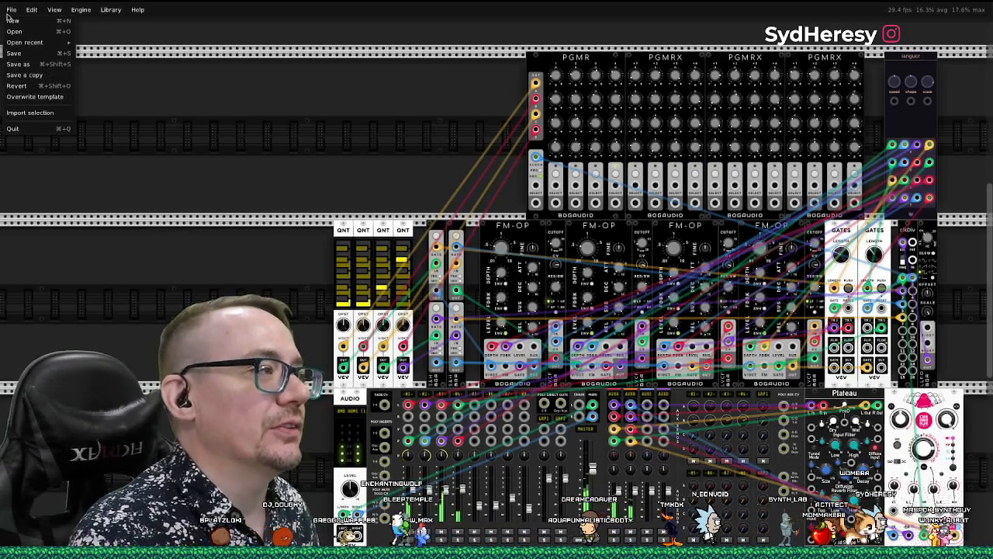
pyautogui.click(17, 52)
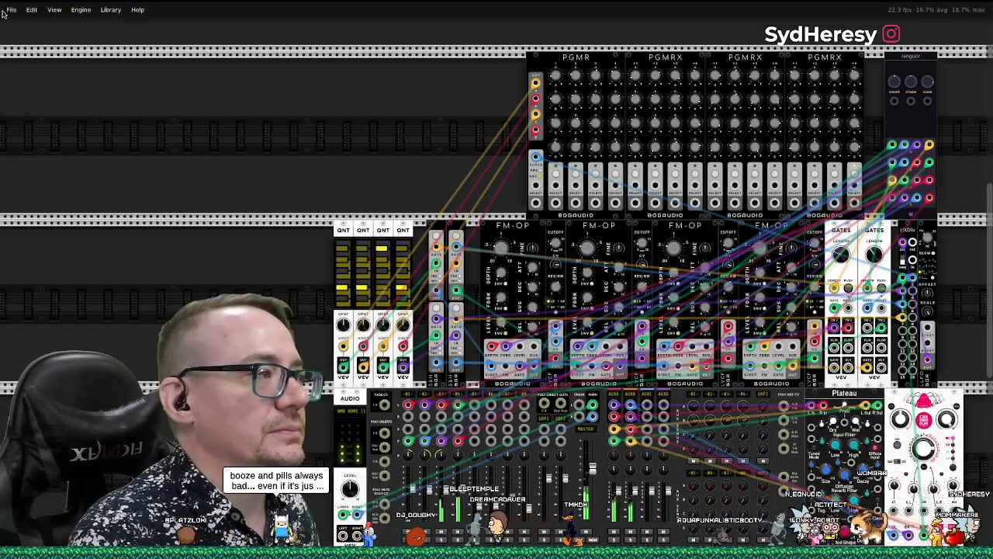
pyautogui.click(12, 10)
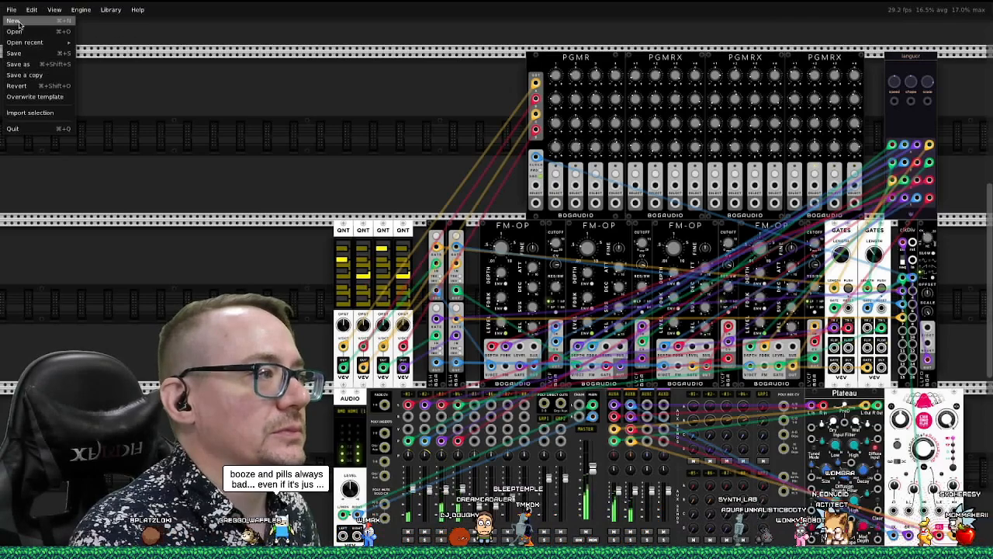
pyautogui.click(19, 23)
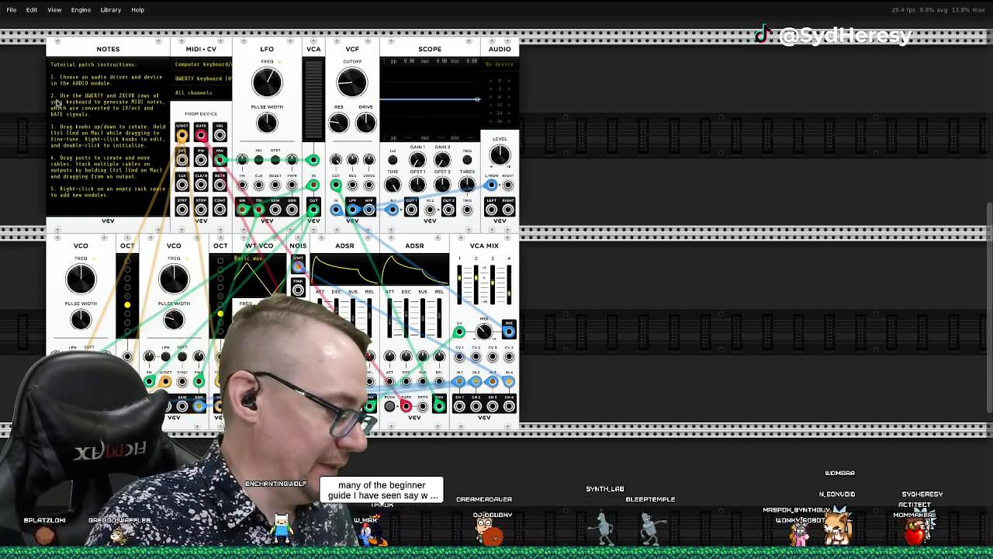
# Delete every module of the template patch except the Audio module
pyautogui.press('Delete')
pyautogui.press('Delete')
pyautogui.press('Delete')
pyautogui.press('Delete')
pyautogui.press('Delete')
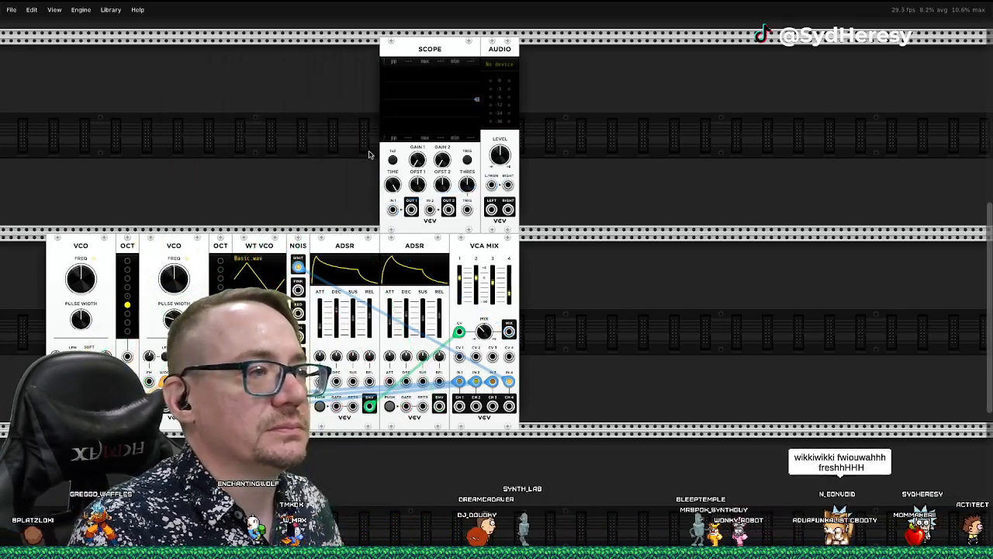
pyautogui.press('Delete')
pyautogui.press('Delete')
pyautogui.press('Delete')
pyautogui.press('Delete')
pyautogui.press('Delete')
pyautogui.press('Delete')
pyautogui.press('Delete')
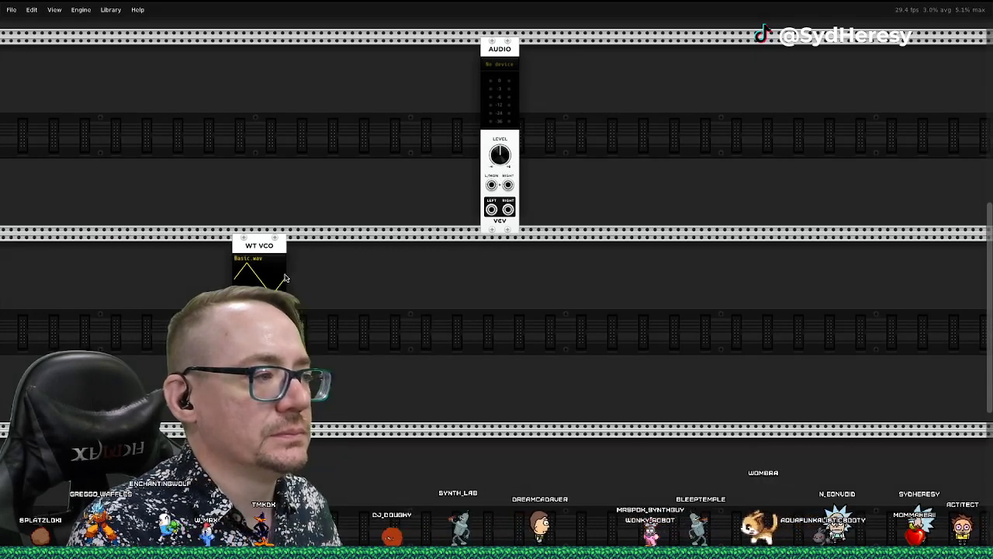
# Open the module browser from the empty rack and filter it by the Mixer tag
pyautogui.scroll(4, 544, 151)
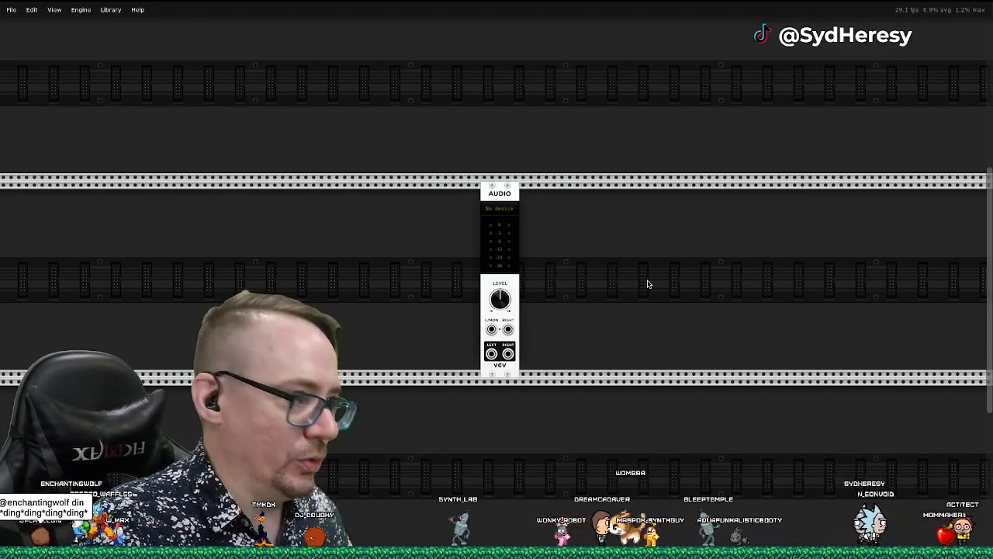
pyautogui.rightClick(648, 284)
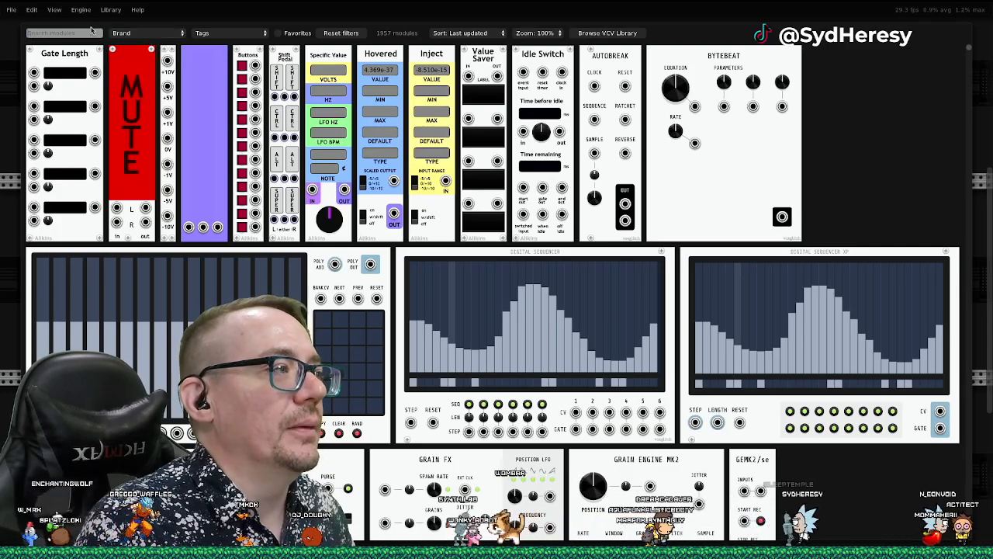
pyautogui.click(259, 35)
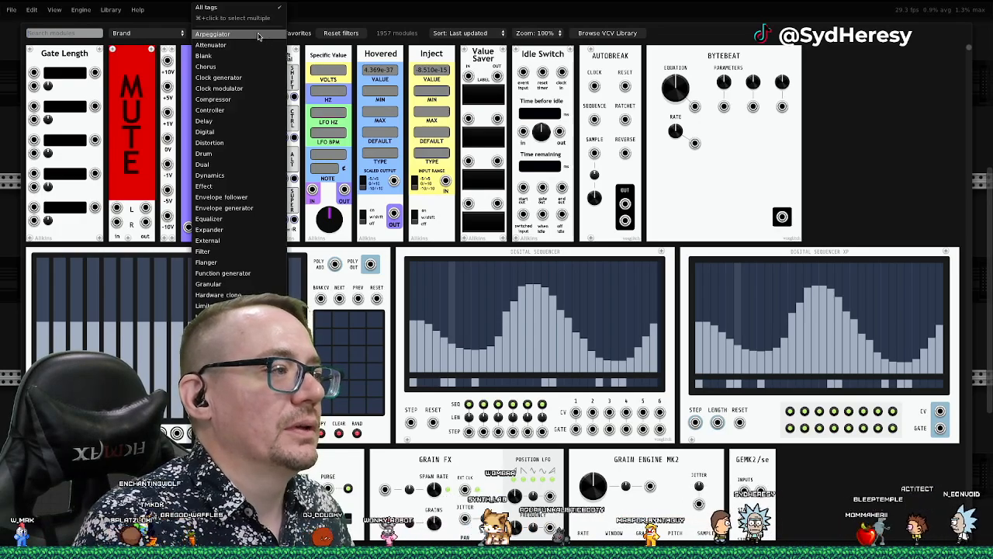
pyautogui.scroll(-3, 244, 218)
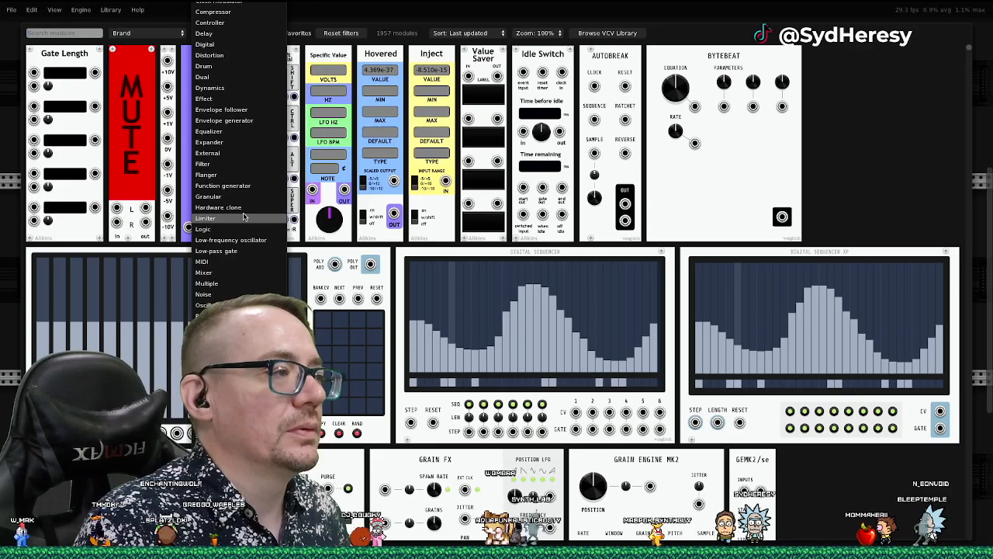
pyautogui.click(221, 275)
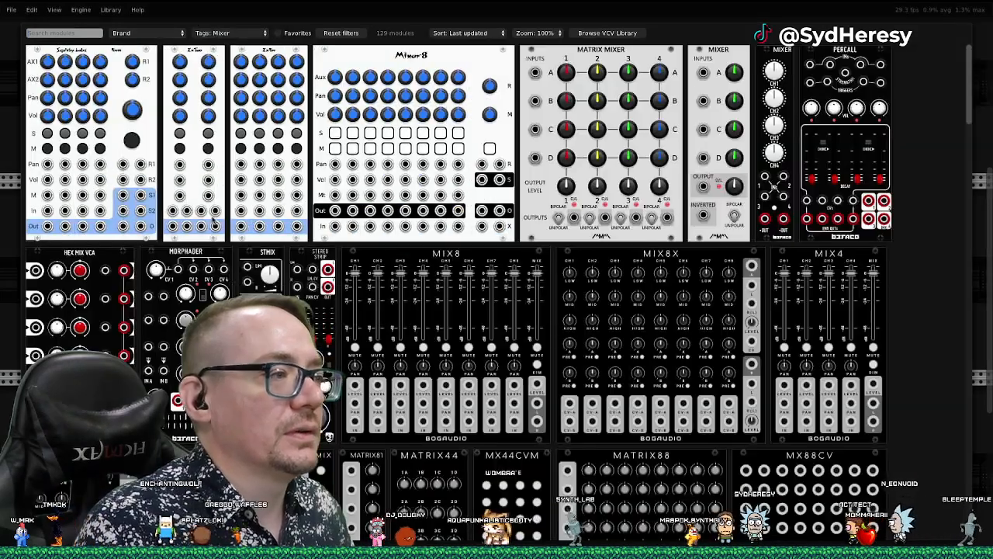
# Add the MindMeld MixMaster Jr and AuxSpander Jr modules to the rack beside the Audio module
pyautogui.scroll(-5, 512, 264)
pyautogui.scroll(-10, 512, 263)
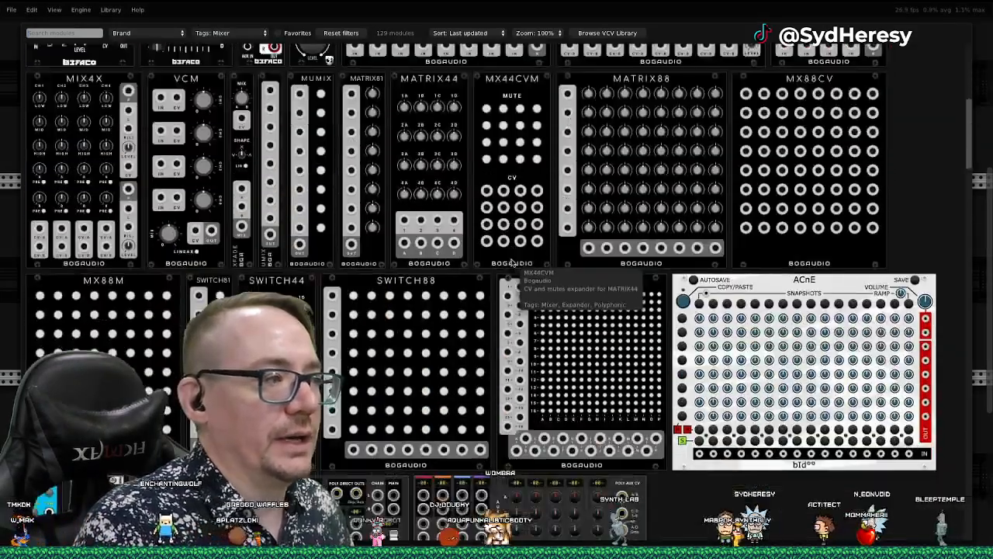
pyautogui.scroll(-2, 512, 264)
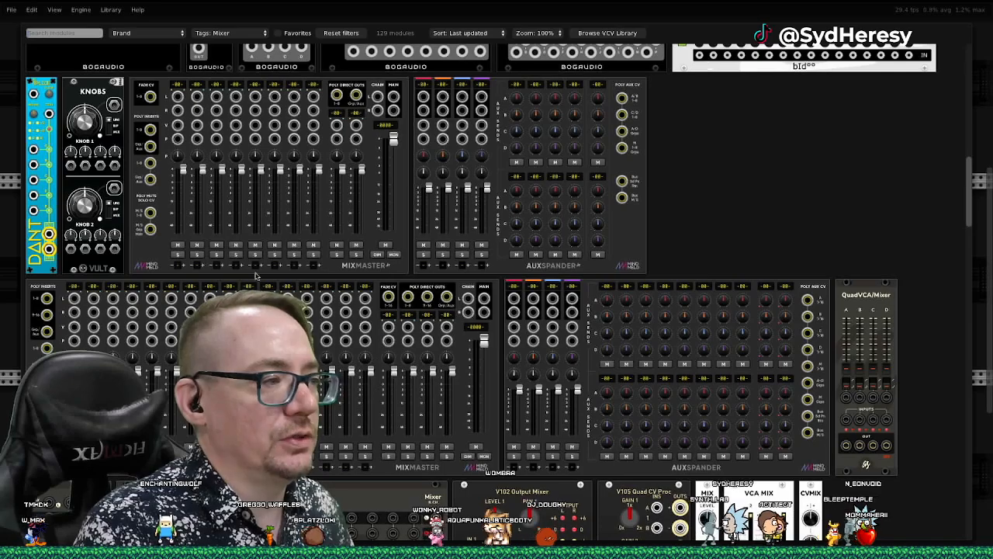
pyautogui.click(292, 161)
pyautogui.rightClick(819, 281)
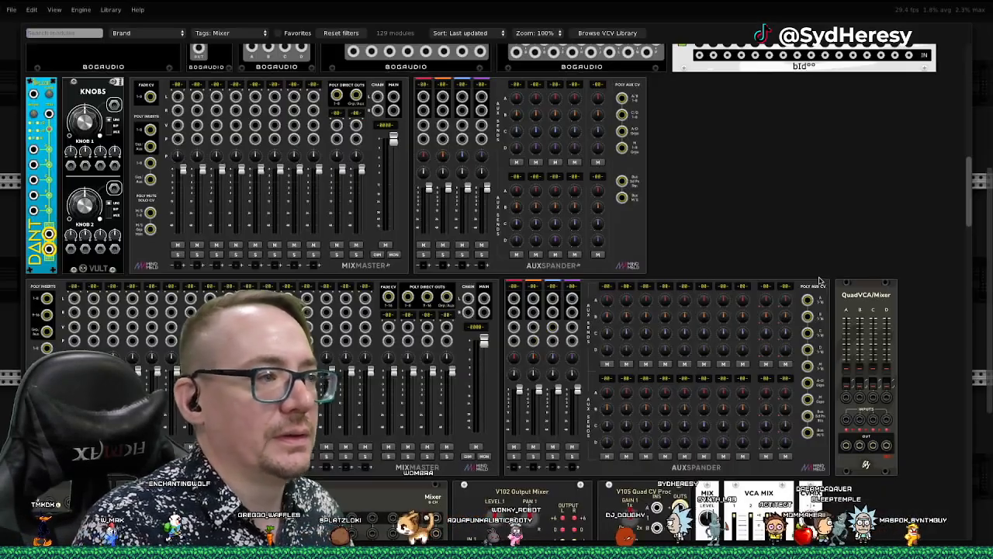
pyautogui.click(500, 160)
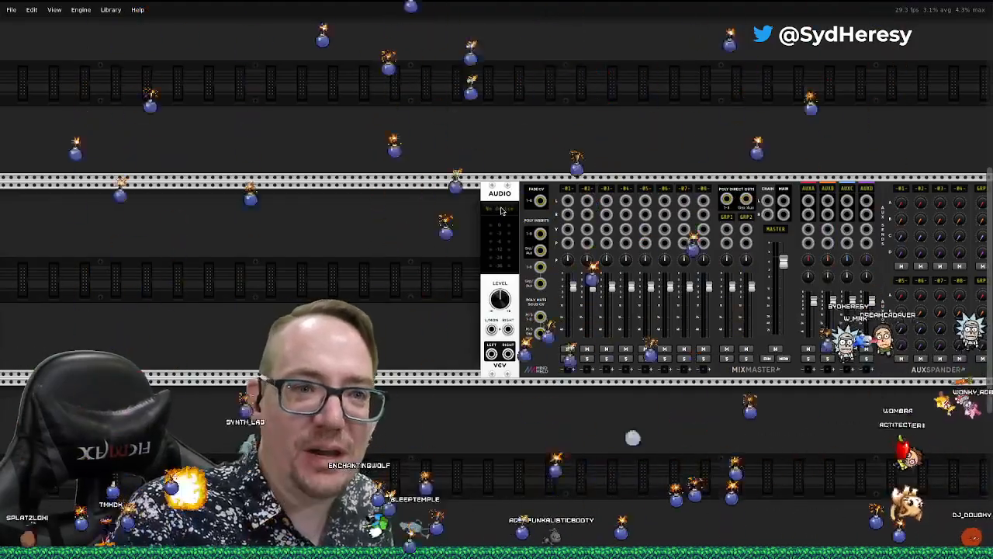
# Move the Audio module to the row above the mixer's master section
pyautogui.moveTo(502, 211); pyautogui.dragTo(792, 88)
pyautogui.scroll(-4, 822, 140)
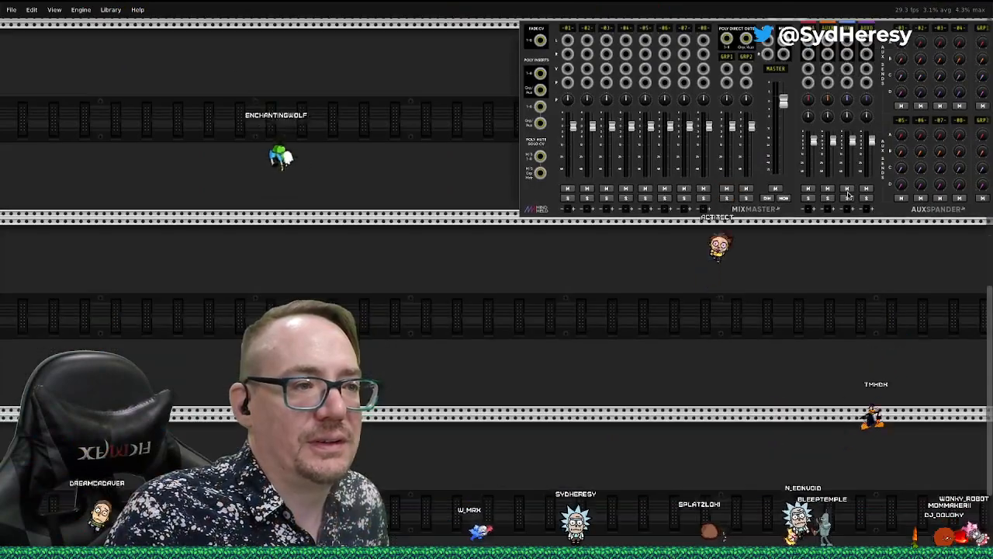
pyautogui.scroll(5, 848, 196)
pyautogui.scroll(1, 848, 195)
pyautogui.hscroll(2, 848, 195)
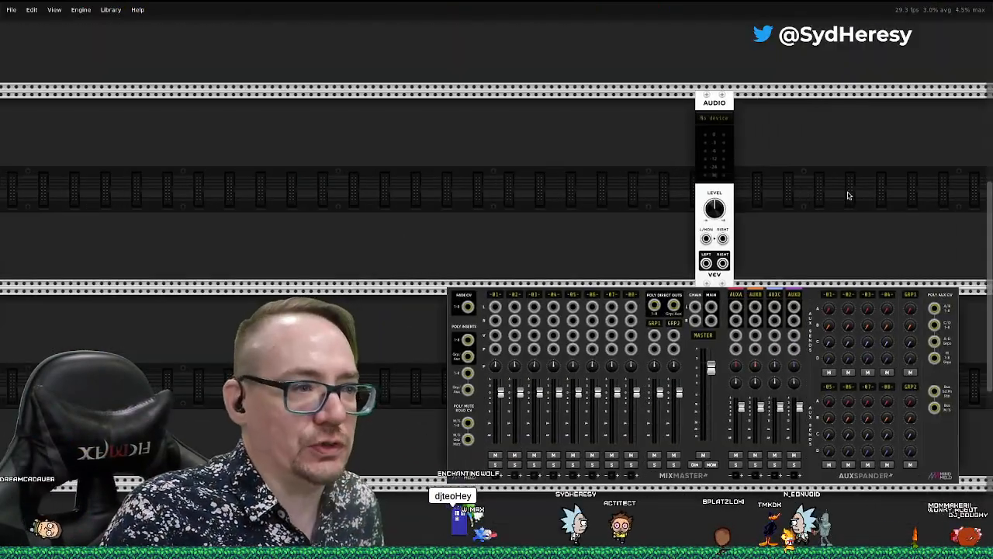
pyautogui.scroll(1, 848, 195)
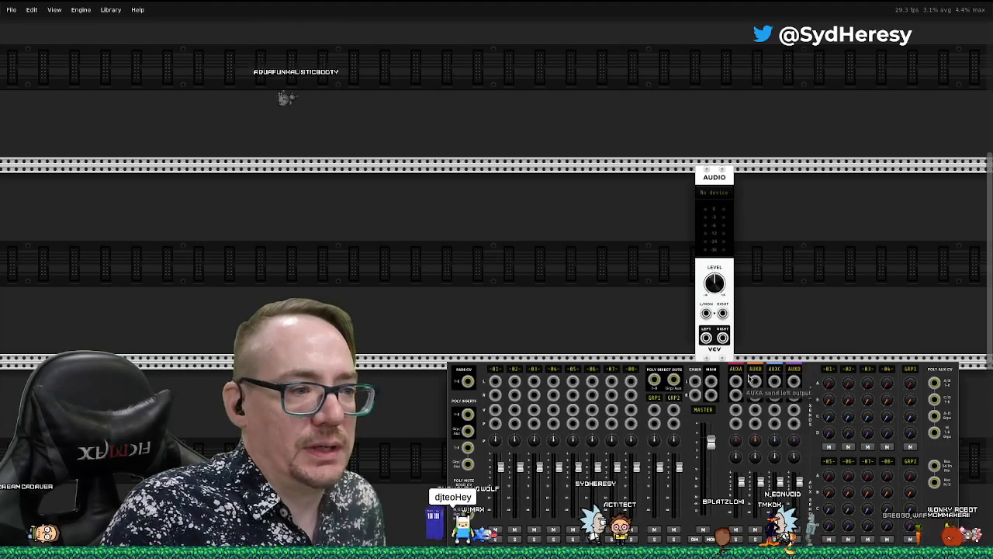
# Patch the mixer's main left and right outputs into the Audio module's inputs and set its device to BMD HDMI (1-2 out)
pyautogui.moveTo(711, 380); pyautogui.dragTo(706, 312)
pyautogui.moveTo(705, 395); pyautogui.dragTo(722, 314)
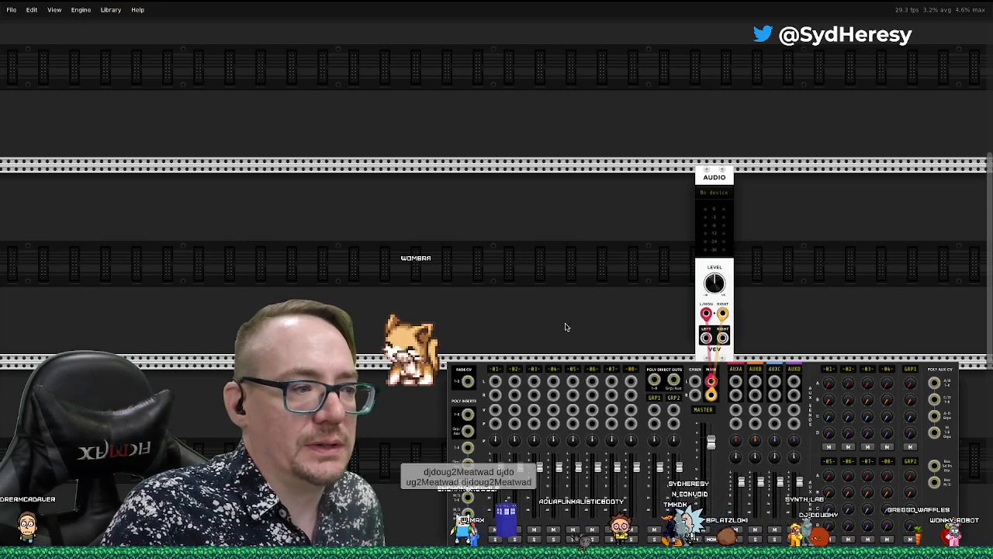
pyautogui.click(715, 193)
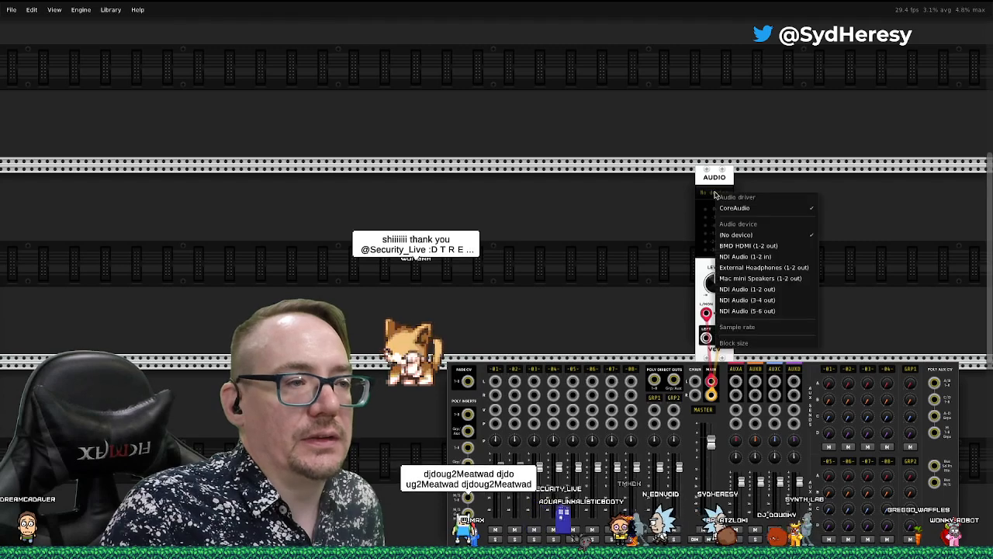
pyautogui.click(773, 246)
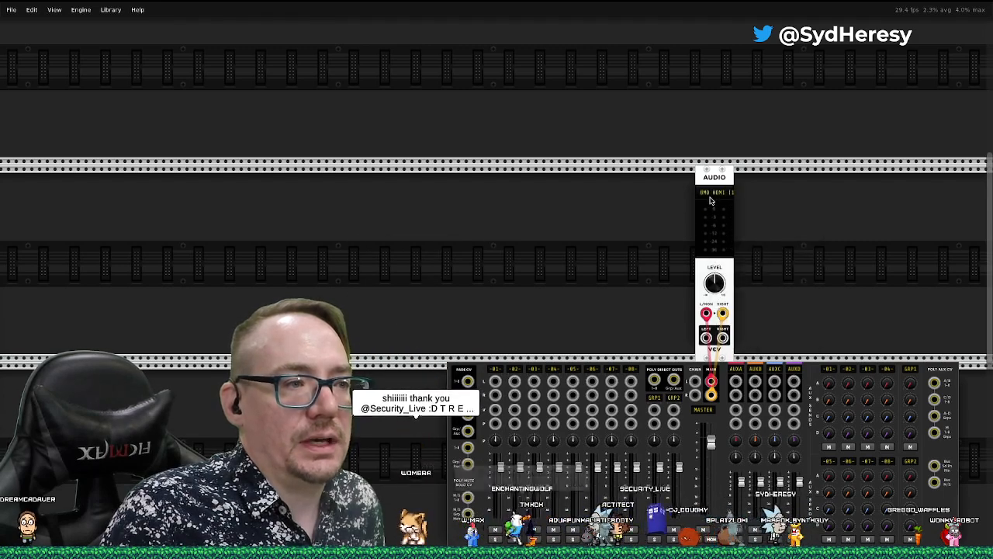
pyautogui.click(709, 201)
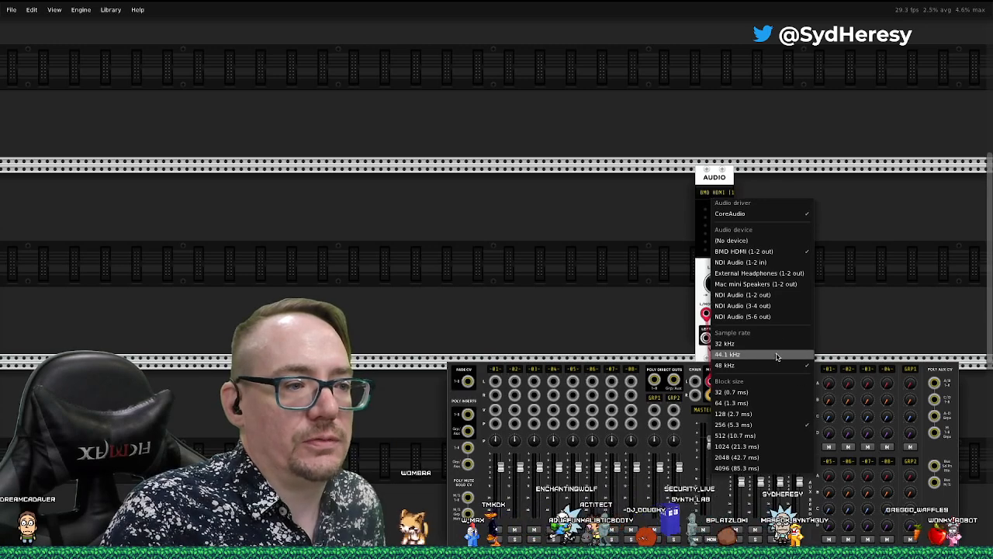
pyautogui.click(847, 299)
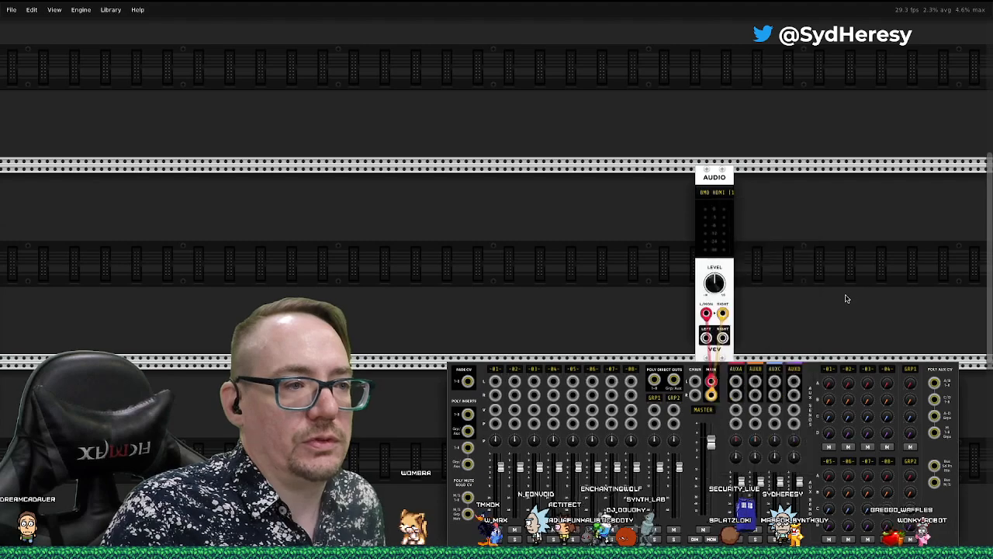
# Move the Audio module into the mixer's row, directly against the mixer's left side
pyautogui.scroll(-4, 483, 391)
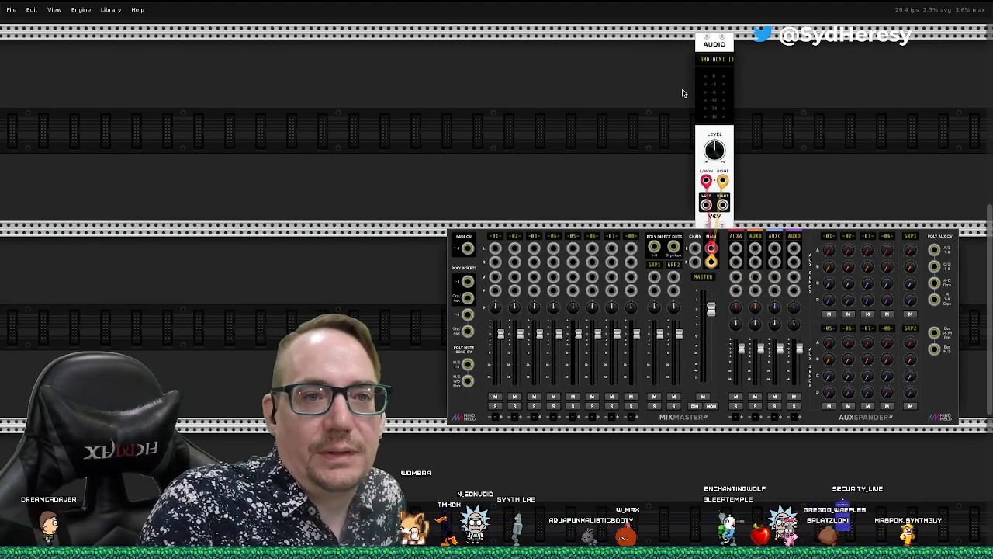
pyautogui.moveTo(715, 45); pyautogui.dragTo(429, 271)
pyautogui.scroll(-2, 609, 304)
# Open the module library above the mixer row and filter it to all tags and the Bogaudio brand
pyautogui.scroll(4, 609, 304)
pyautogui.hscroll(3, 609, 303)
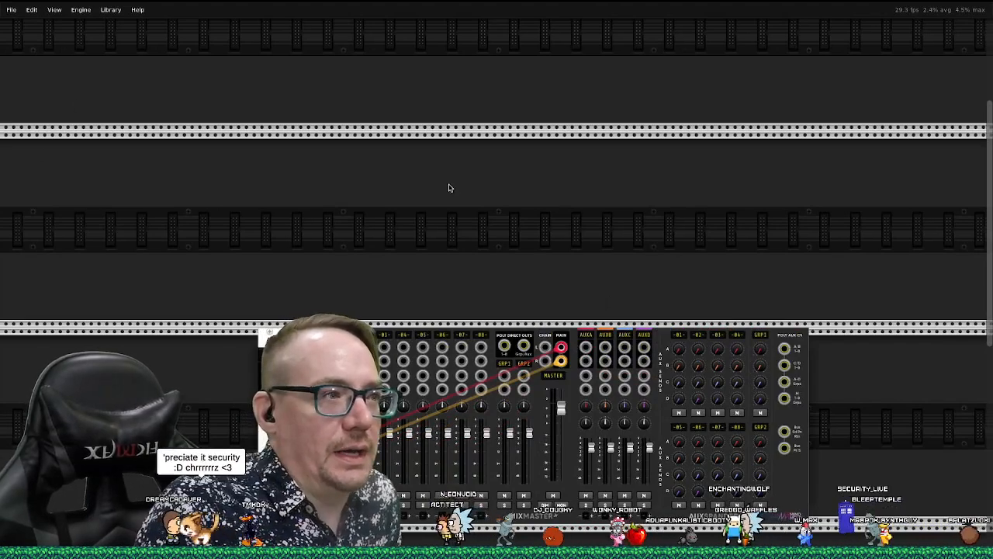
pyautogui.rightClick(334, 182)
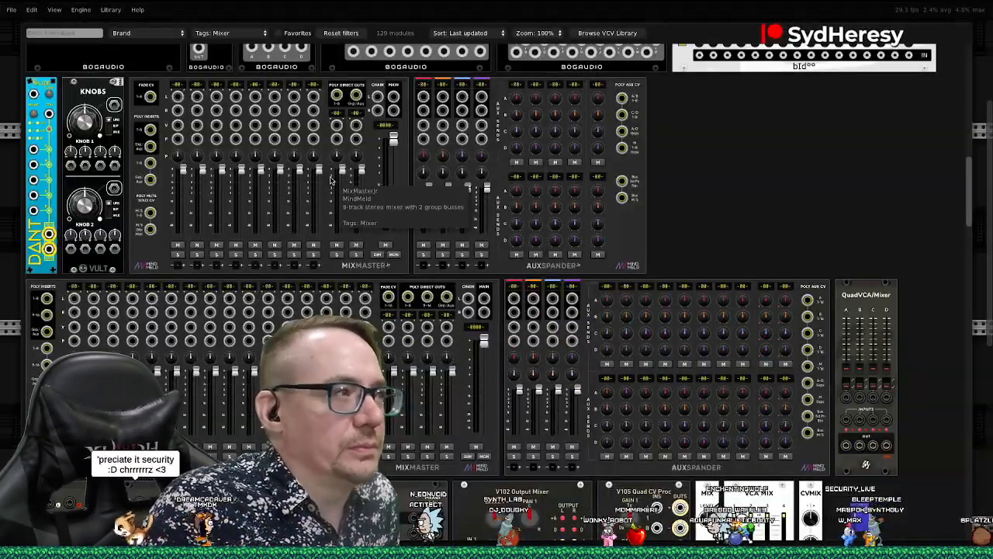
pyautogui.click(218, 33)
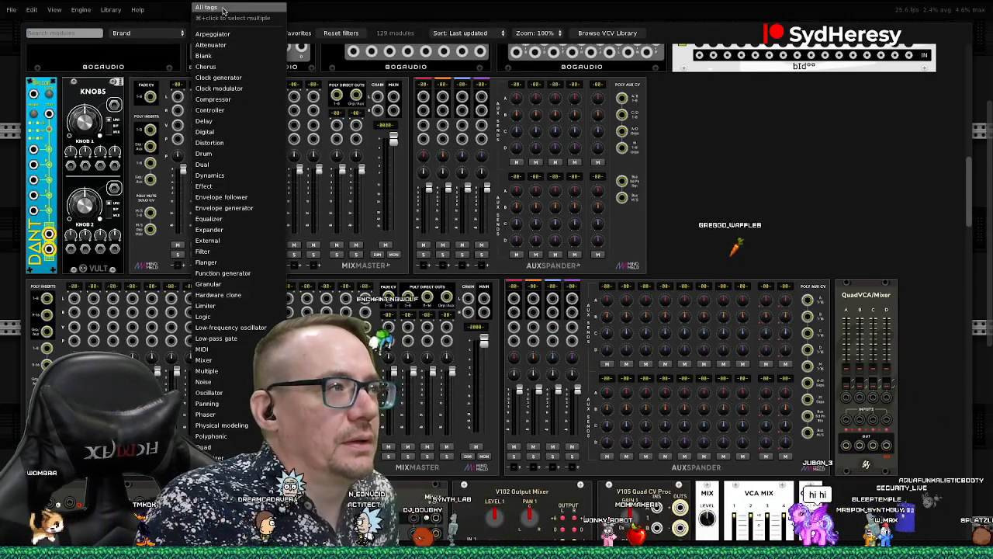
pyautogui.click(221, 8)
pyautogui.click(154, 34)
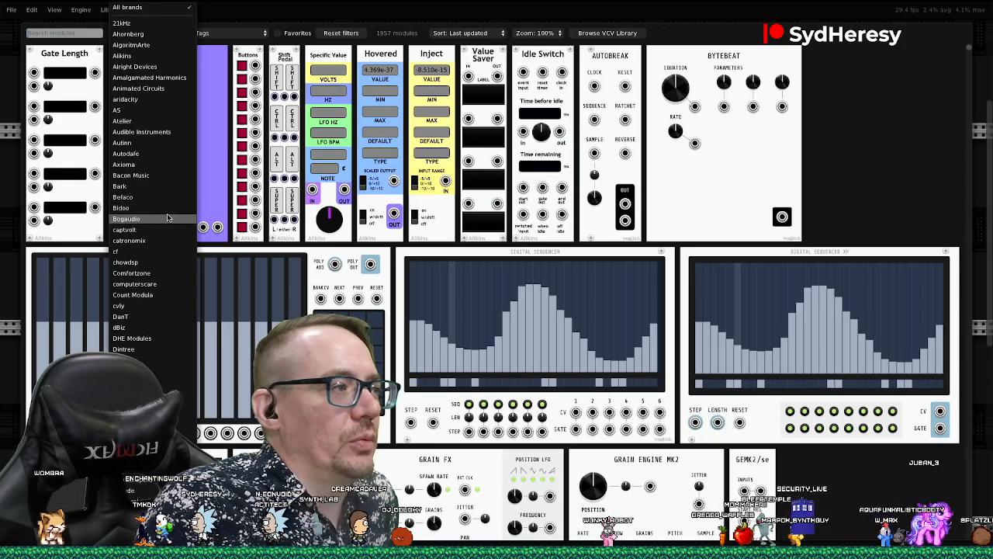
pyautogui.click(125, 219)
# Look through the Bogaudio modules, from the oscillators and filters to the mixers, matrices and switches
pyautogui.scroll(-5, 291, 244)
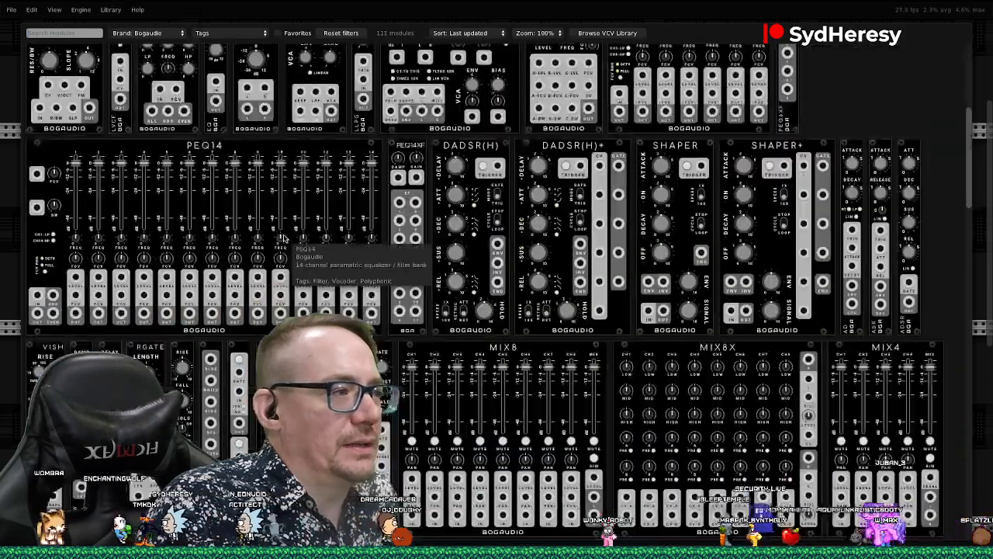
pyautogui.scroll(-2, 283, 239)
pyautogui.scroll(-8, 283, 239)
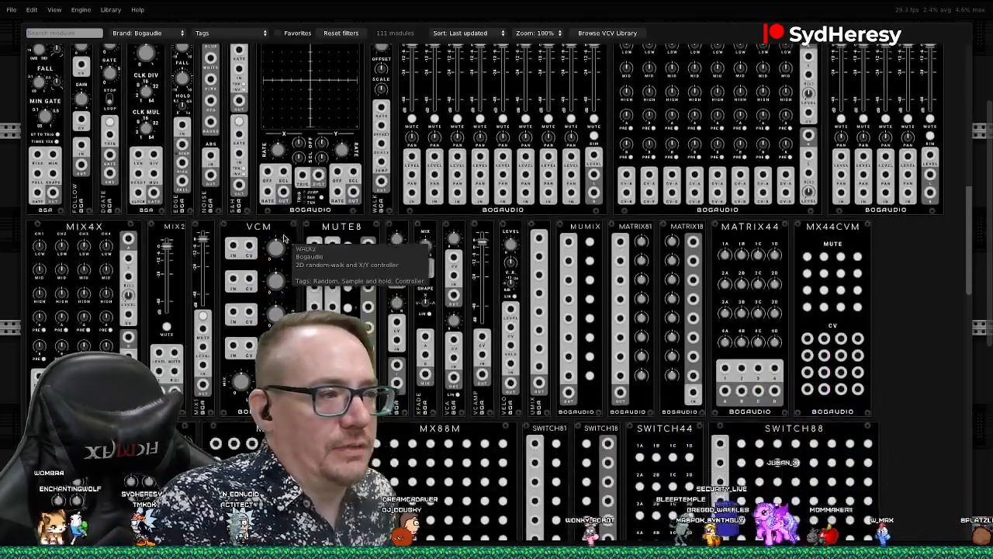
pyautogui.scroll(-4, 283, 238)
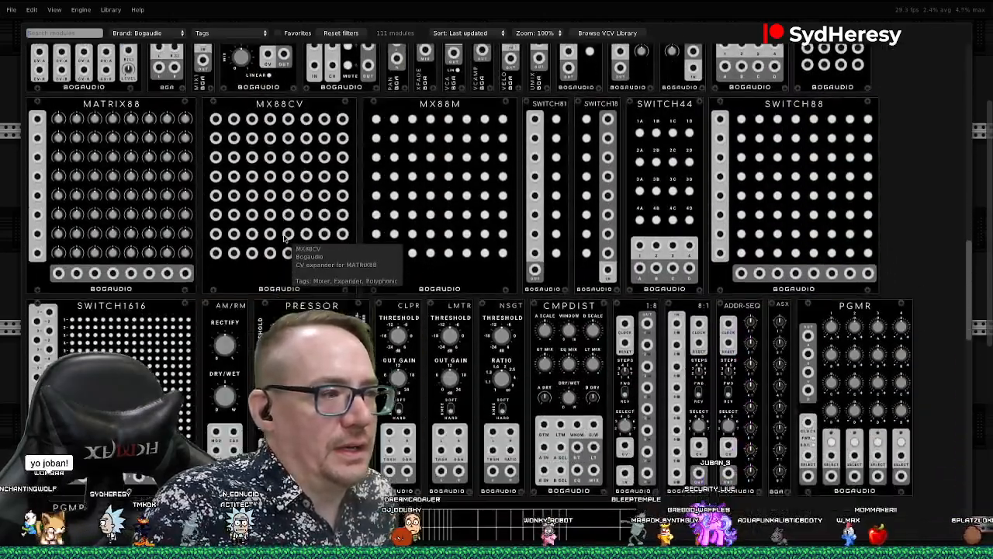
pyautogui.scroll(2, 284, 237)
pyautogui.scroll(1, 665, 388)
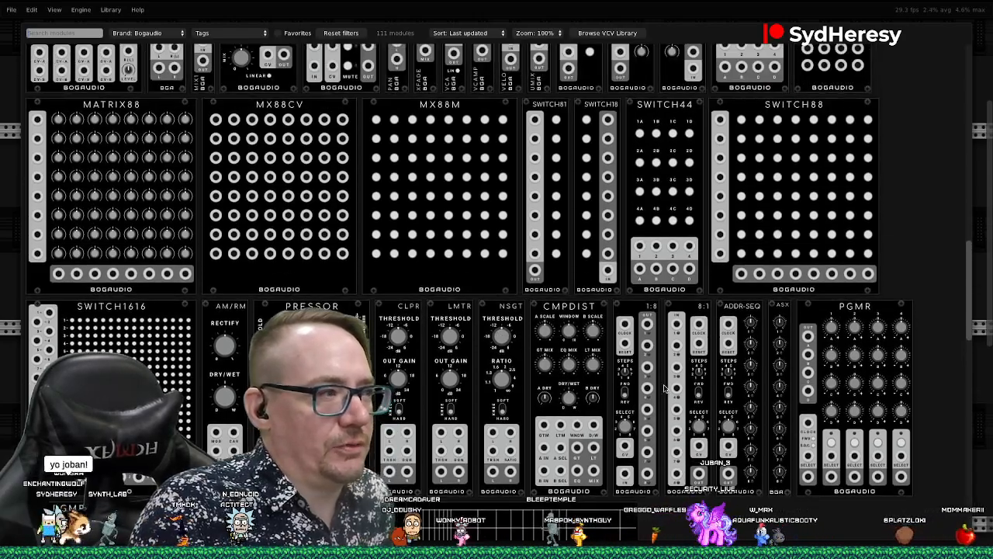
pyautogui.scroll(1, 664, 388)
pyautogui.scroll(3, 664, 388)
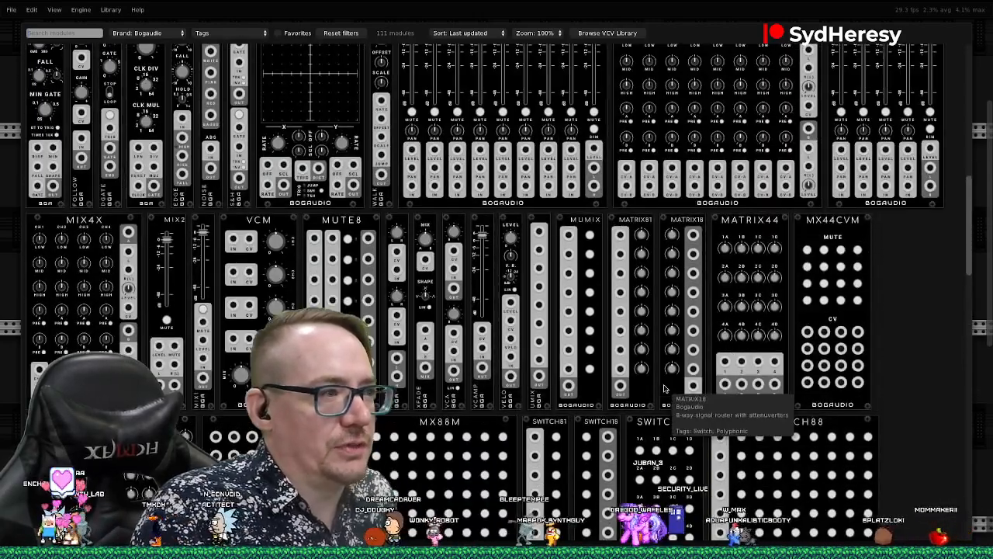
pyautogui.scroll(2, 664, 388)
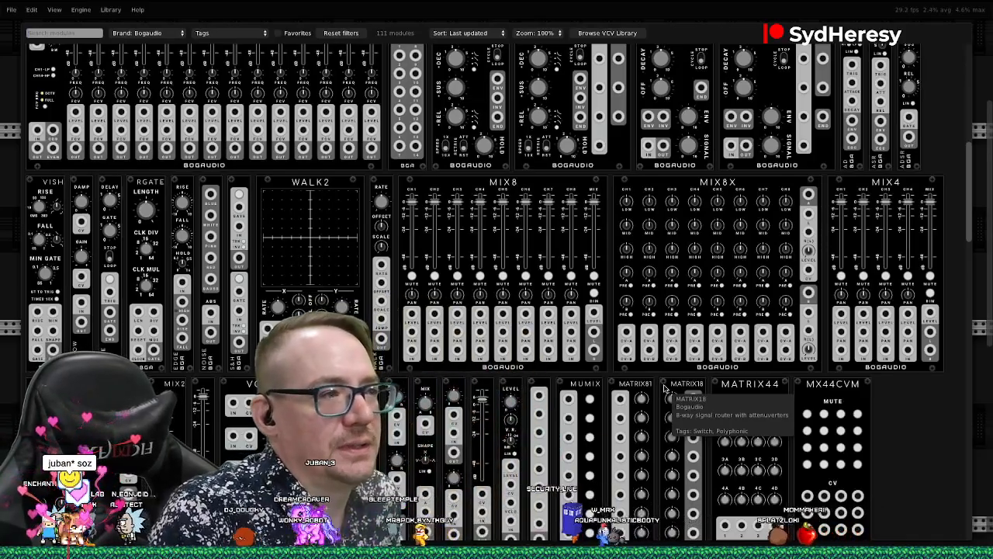
pyautogui.scroll(3, 665, 388)
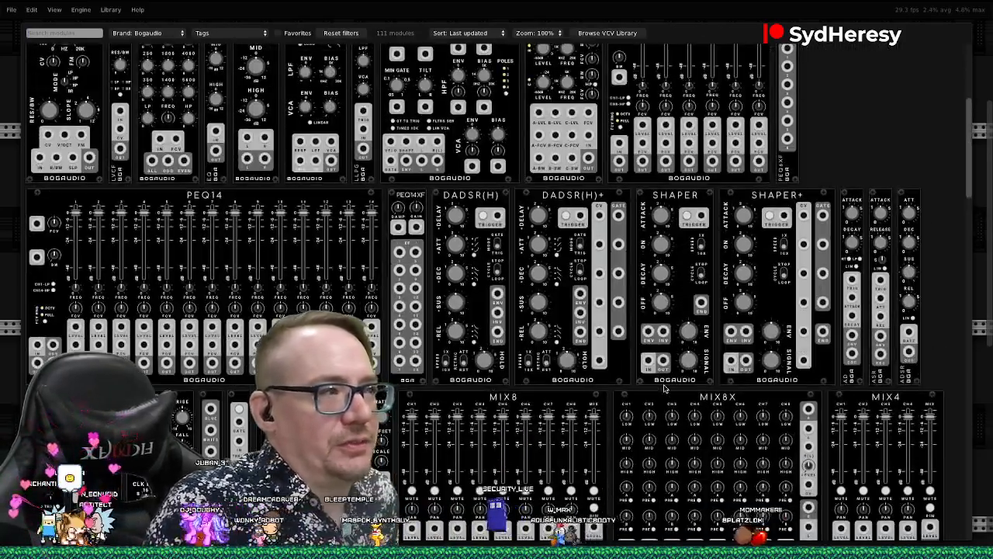
pyautogui.scroll(2, 664, 388)
pyautogui.scroll(1, 664, 388)
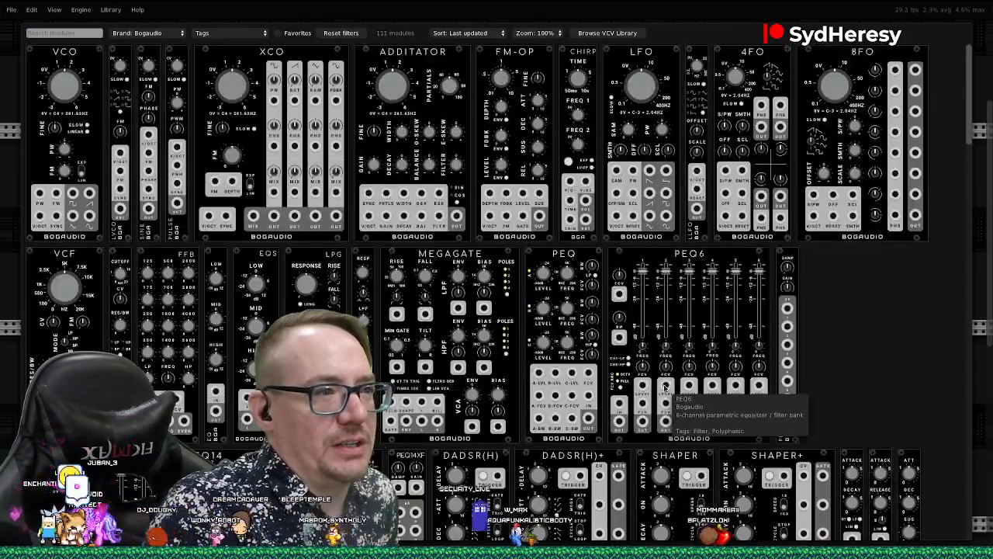
# Add the Bogaudio PGMR module to the row above the mixer and shift it slightly to the right
pyautogui.scroll(-15, 664, 388)
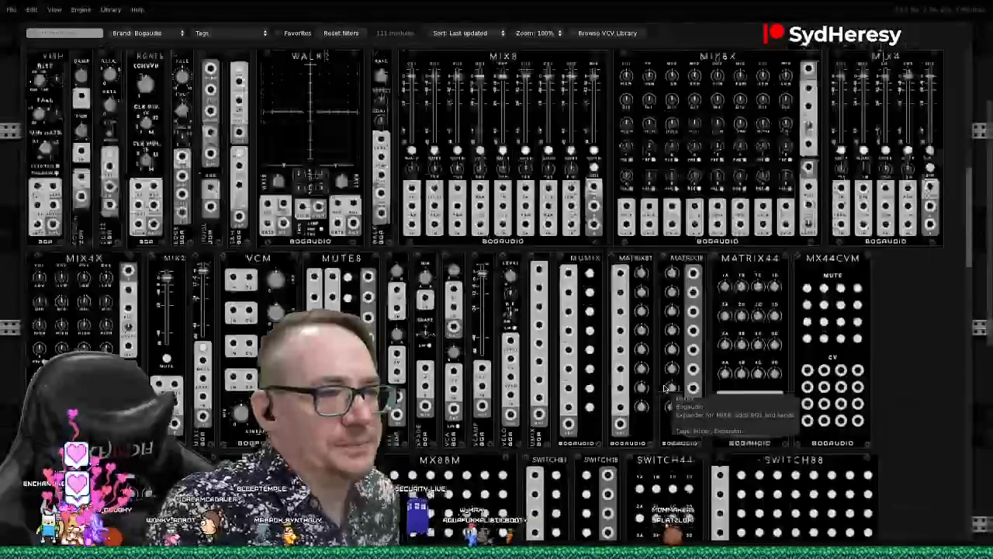
pyautogui.scroll(-4, 664, 388)
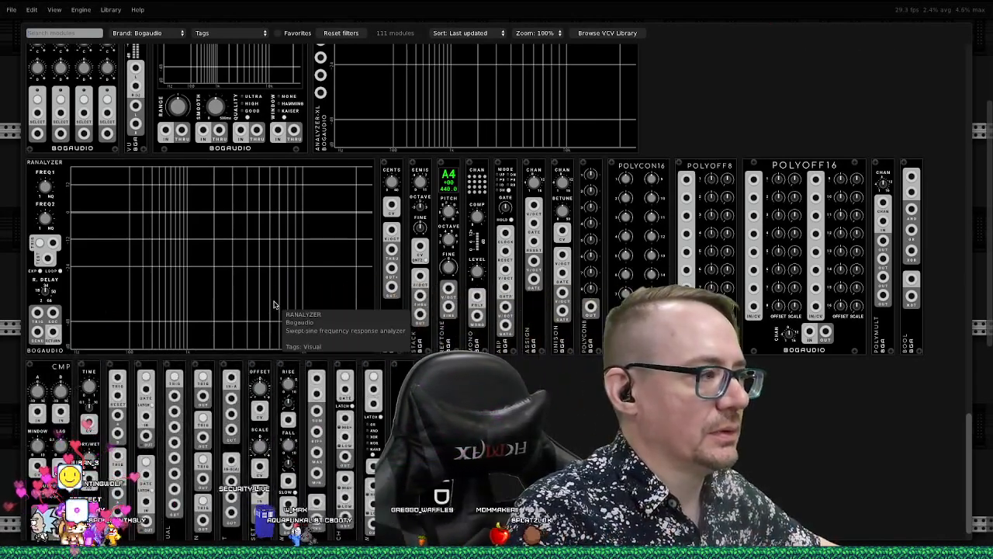
pyautogui.scroll(-1, 273, 304)
pyautogui.scroll(10, 273, 304)
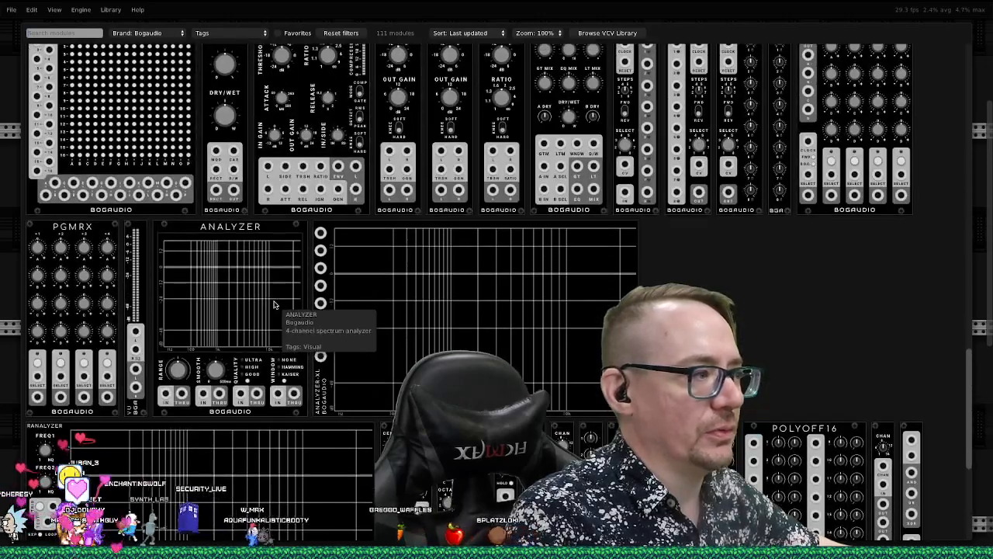
pyautogui.click(865, 147)
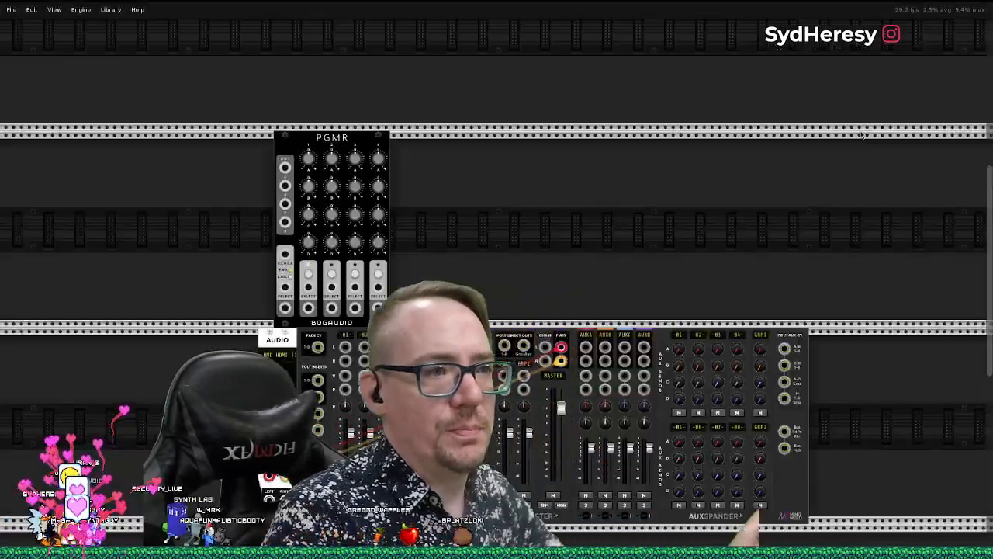
pyautogui.moveTo(358, 139); pyautogui.dragTo(423, 222)
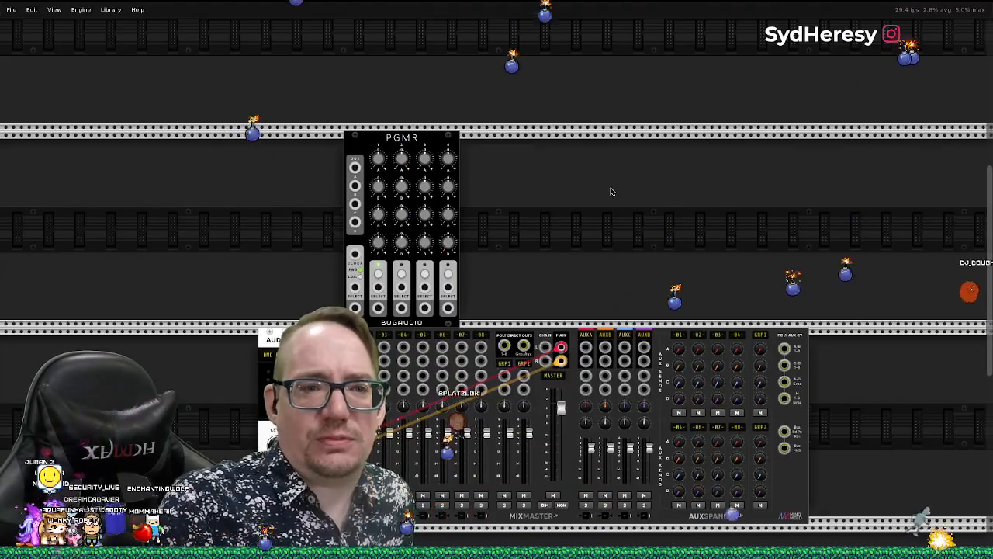
# Add the Bogaudio LLFO module to PGMR's row and place it past the AuxSpander's right edge
pyautogui.rightClick(611, 192)
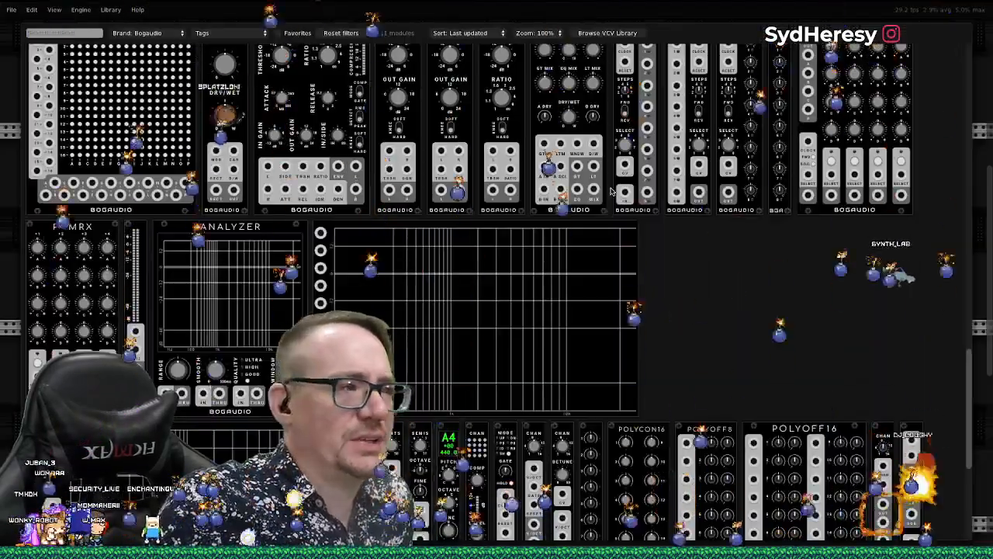
pyautogui.scroll(-5, 716, 284)
pyautogui.scroll(15, 717, 284)
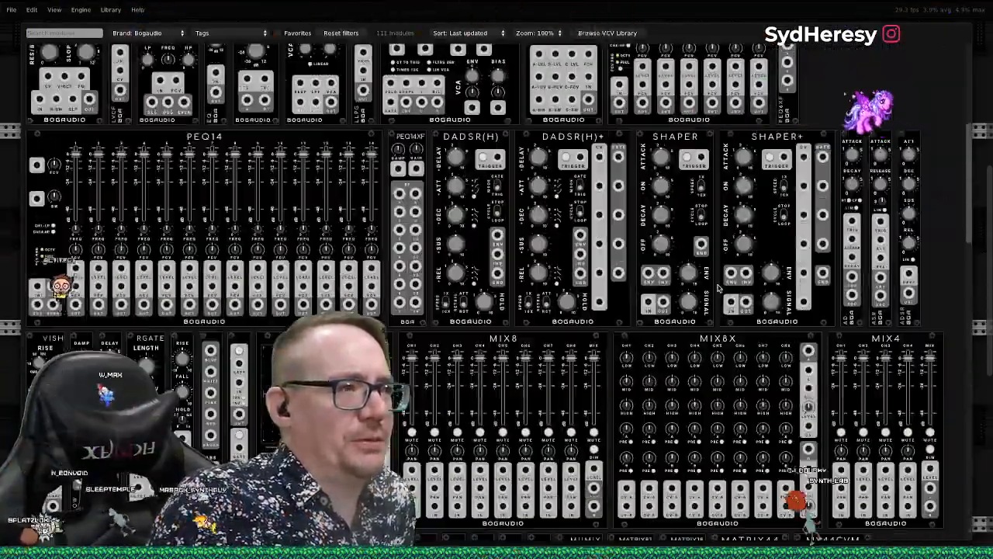
pyautogui.scroll(6, 719, 288)
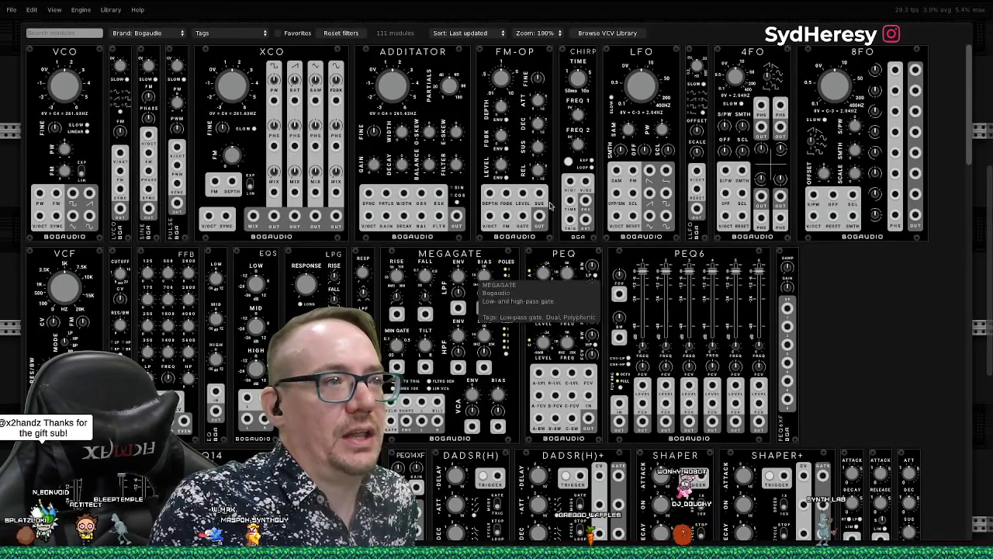
pyautogui.click(694, 137)
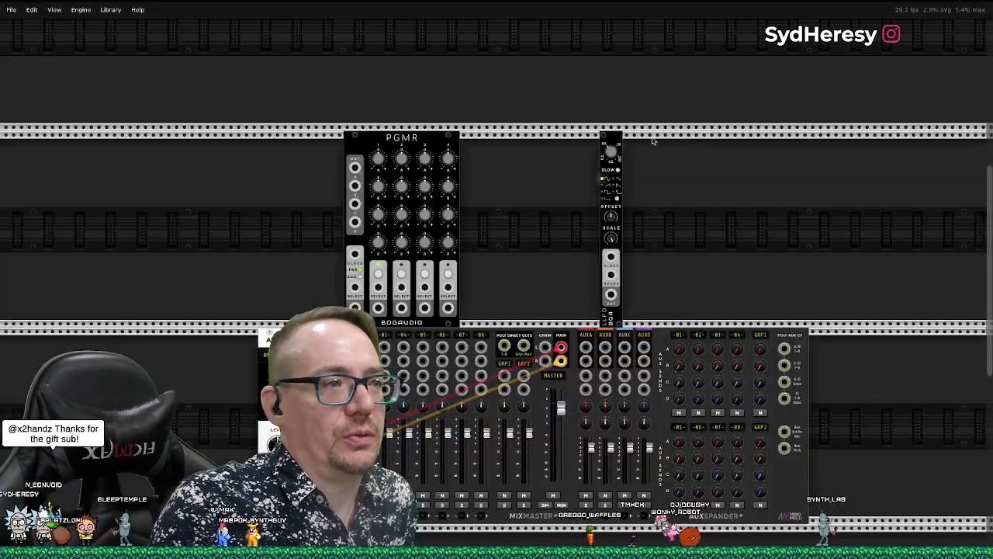
pyautogui.moveTo(609, 136); pyautogui.dragTo(862, 213)
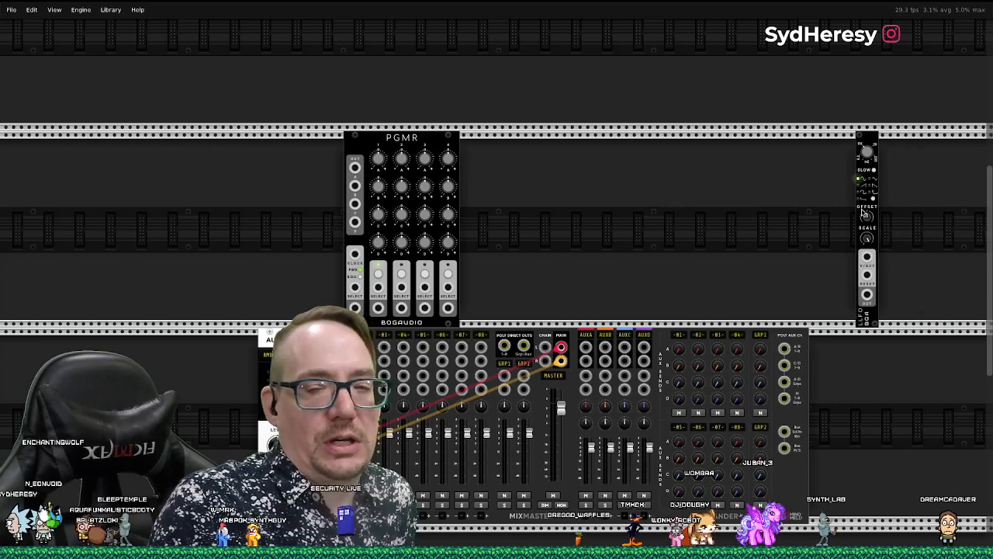
# Add the Bogaudio FM-OP module to the row above the mixer, between PGMR and LLFO
pyautogui.rightClick(551, 166)
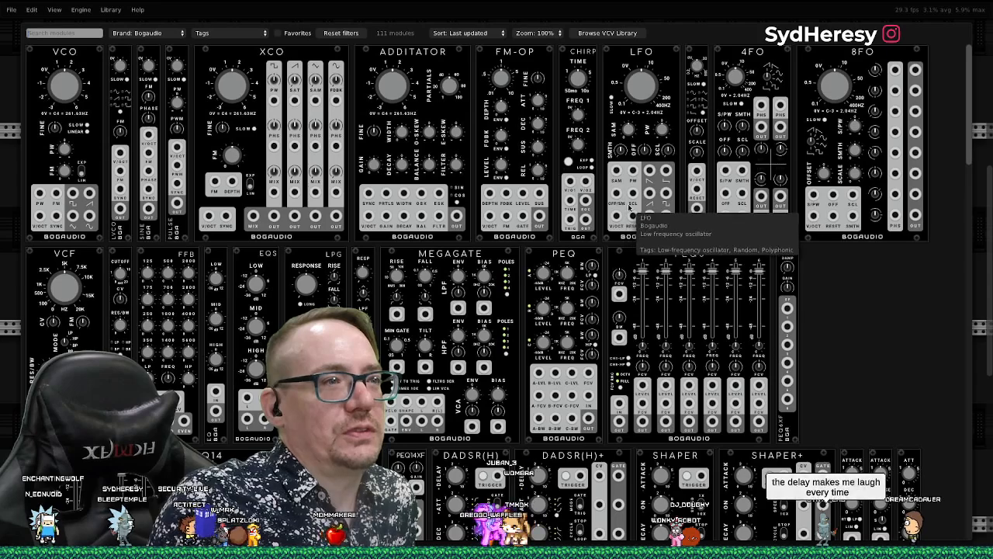
pyautogui.scroll(-1, 574, 177)
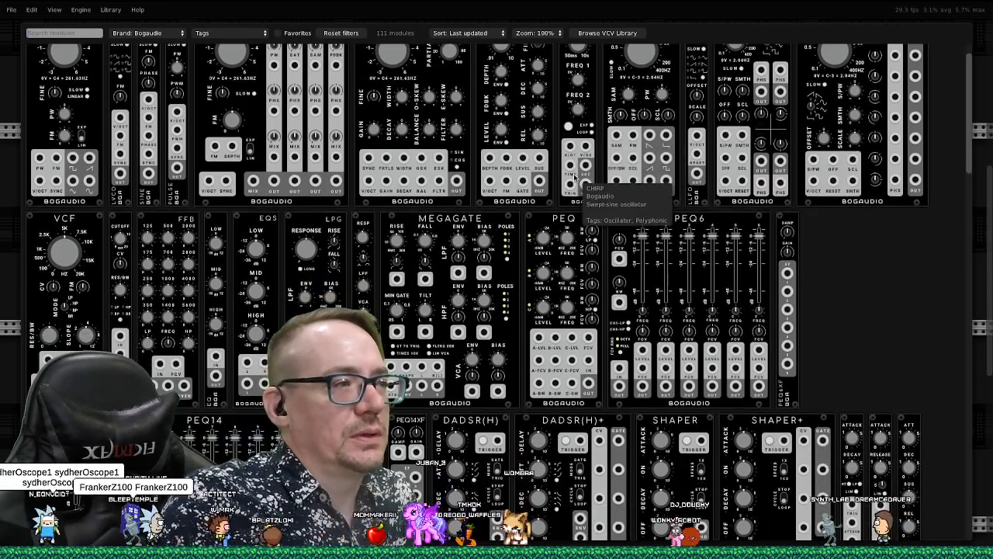
pyautogui.scroll(2, 574, 177)
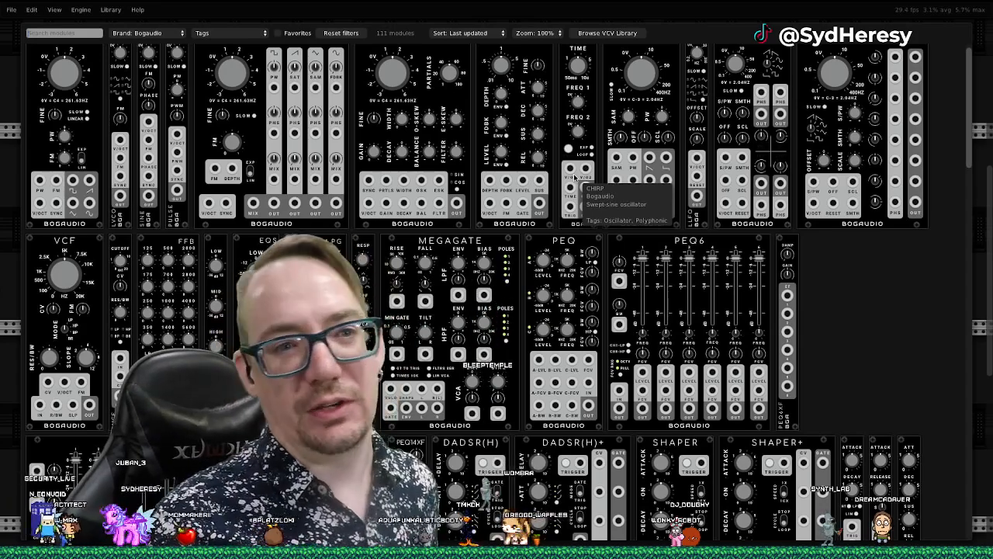
pyautogui.scroll(1, 574, 178)
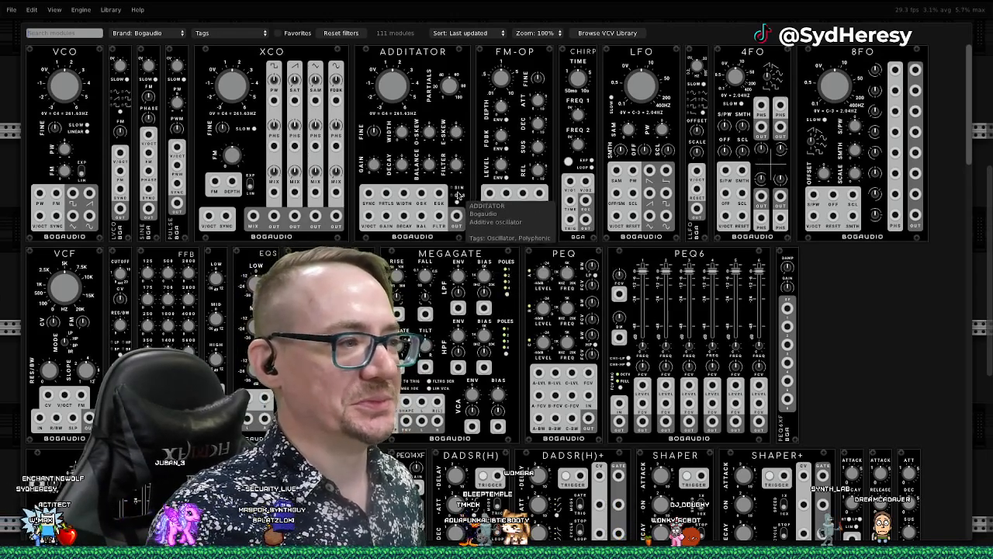
pyautogui.scroll(-1, 475, 325)
pyautogui.scroll(1, 476, 324)
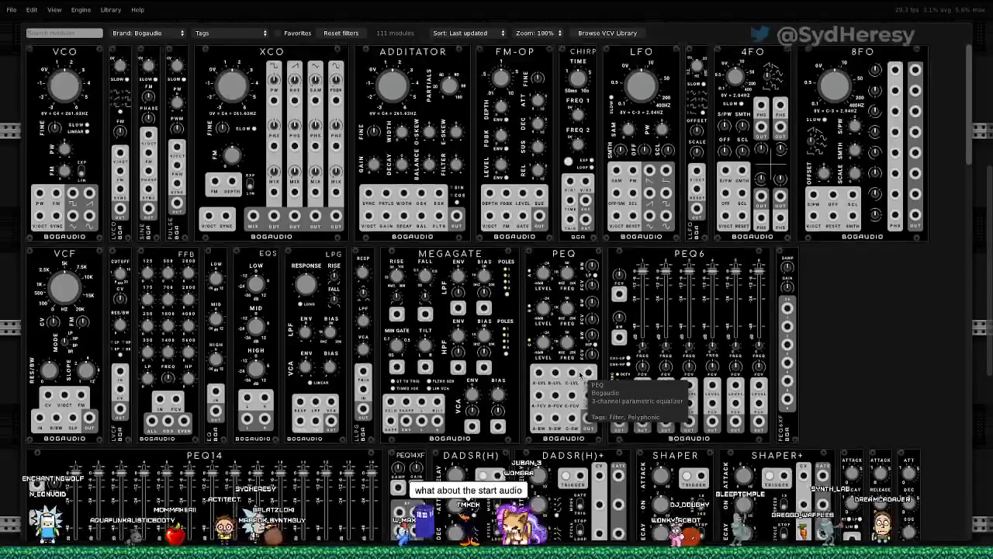
pyautogui.click(520, 136)
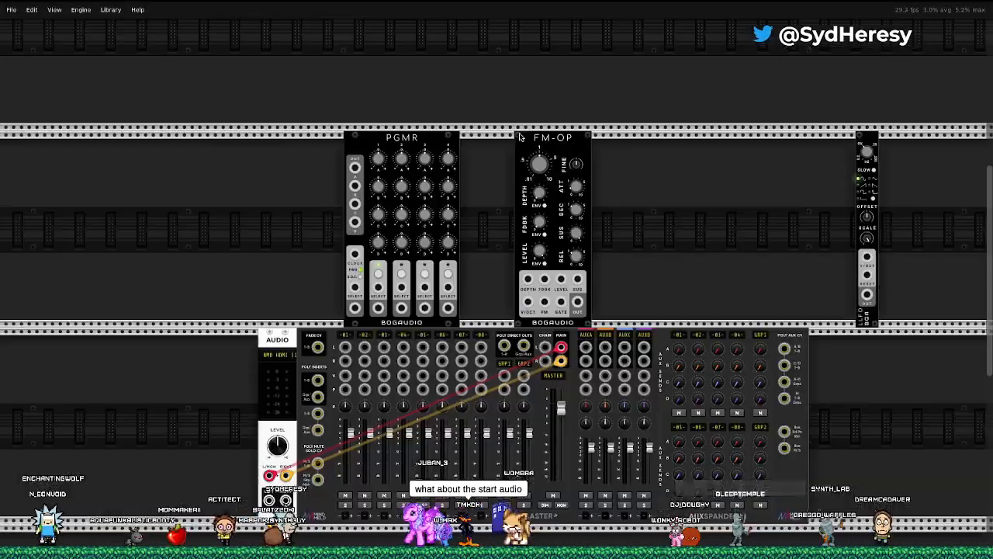
# Shift FM-OP right to sit above the mixer's aux section and move PGMR one row up
pyautogui.moveTo(556, 141); pyautogui.dragTo(585, 152)
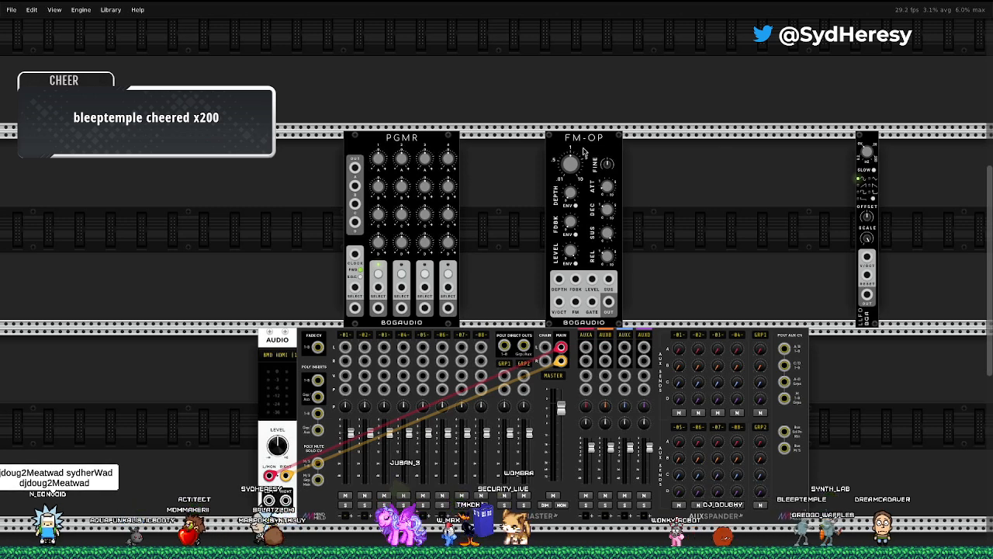
pyautogui.moveTo(585, 152); pyautogui.dragTo(642, 146)
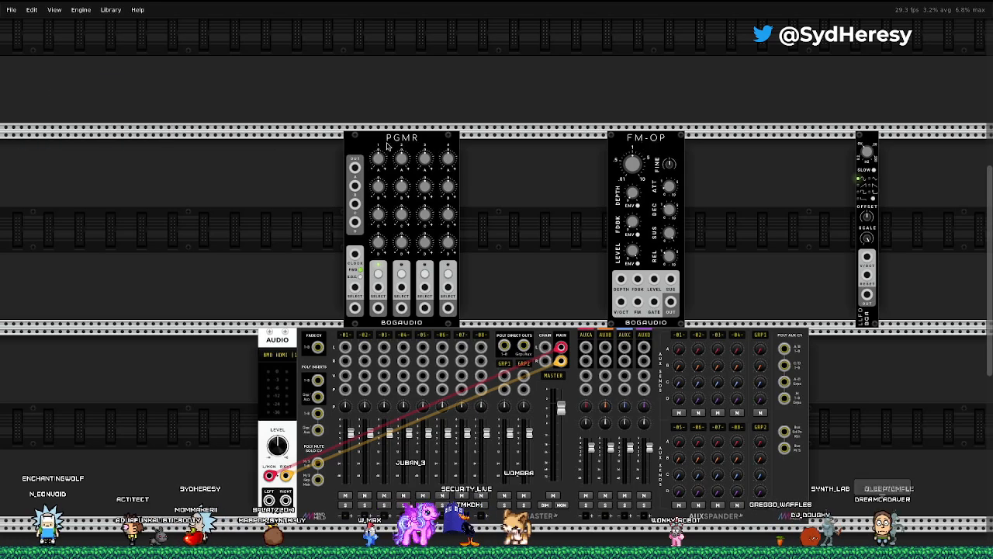
pyautogui.moveTo(389, 145); pyautogui.dragTo(375, 37)
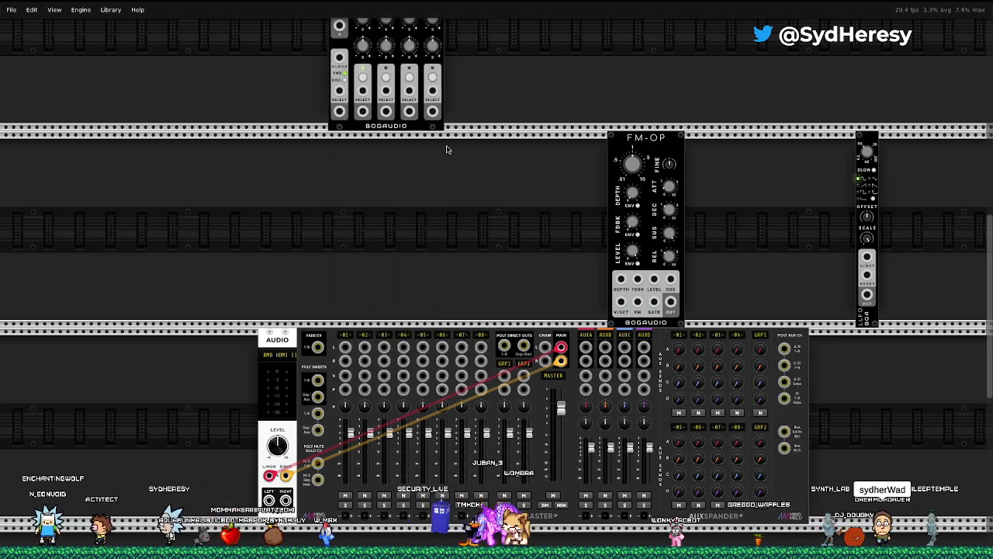
pyautogui.scroll(4, 446, 149)
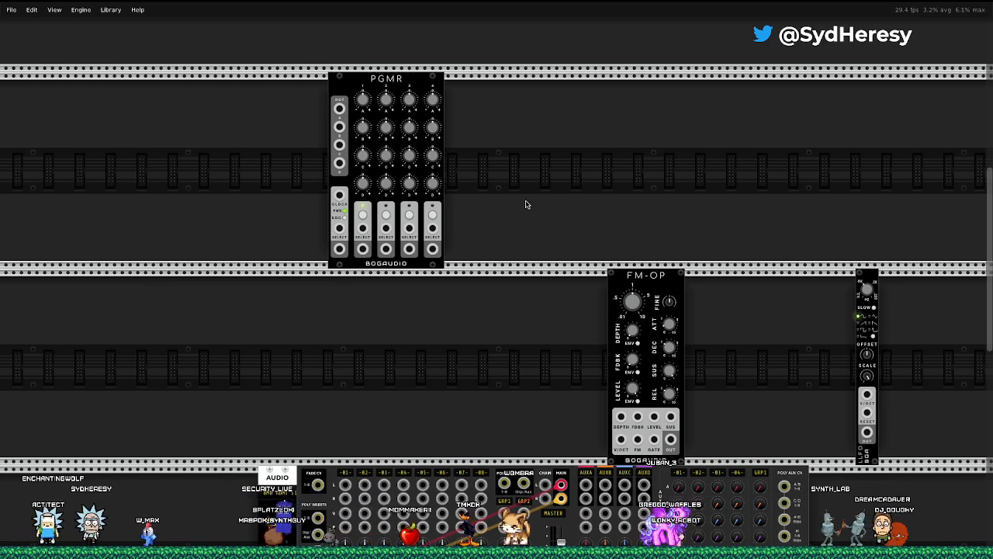
# Add the VCV QNT quantizer module to FM-OP's row, just past PGMR's right edge
pyautogui.rightClick(472, 332)
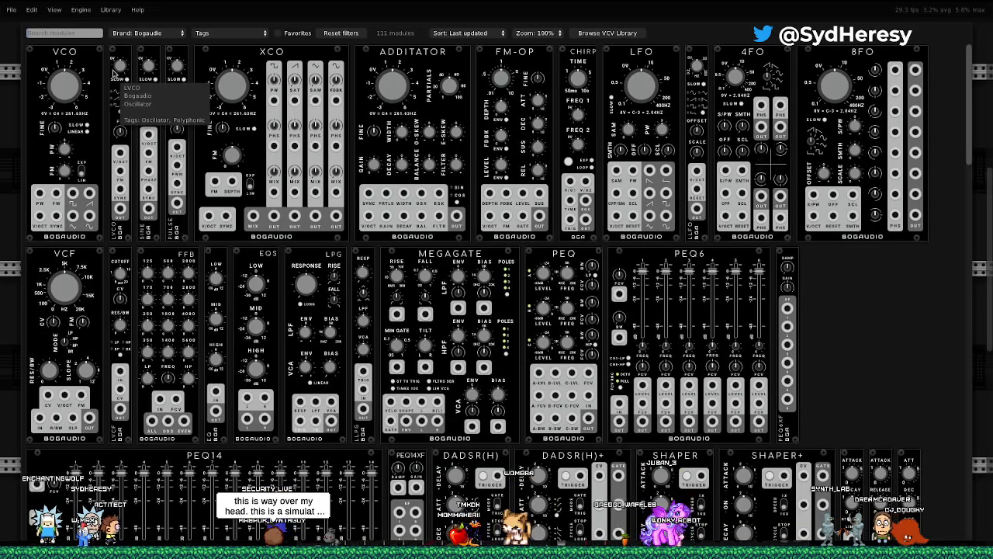
pyautogui.click(129, 34)
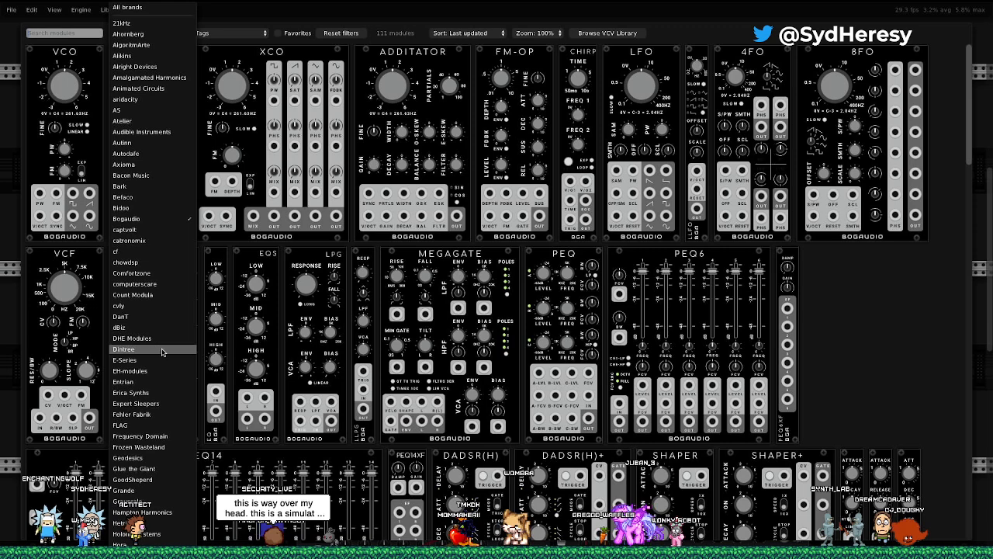
pyautogui.scroll(-10, 162, 365)
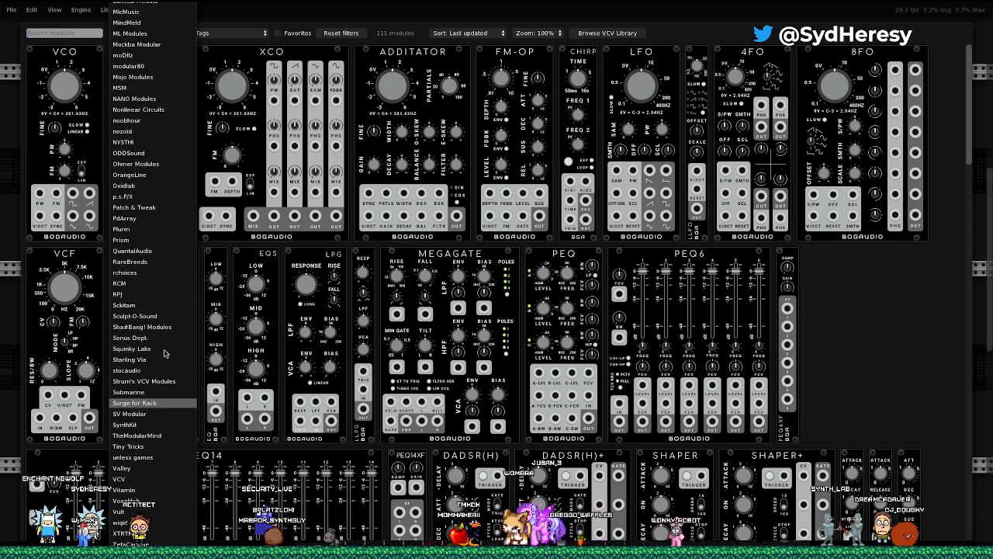
pyautogui.click(153, 481)
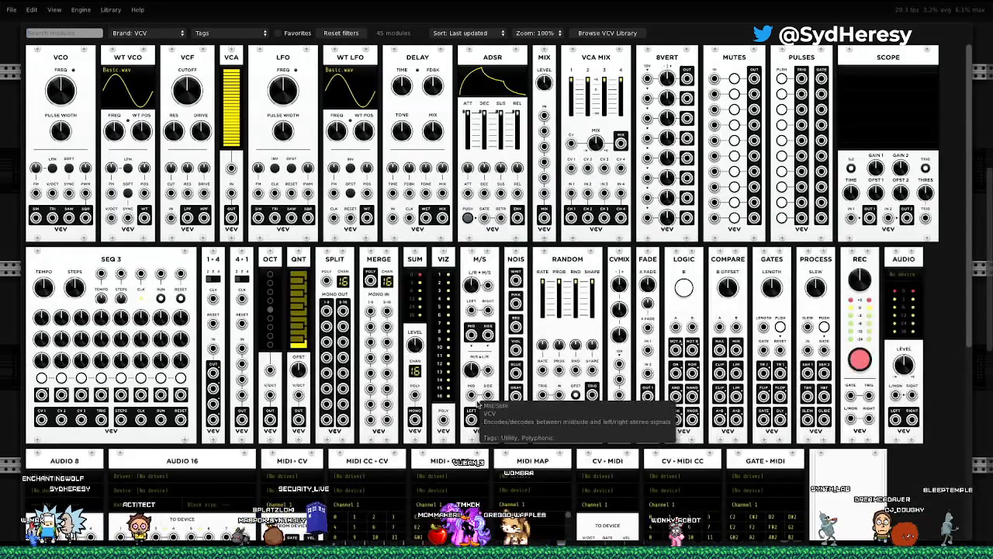
pyautogui.click(298, 278)
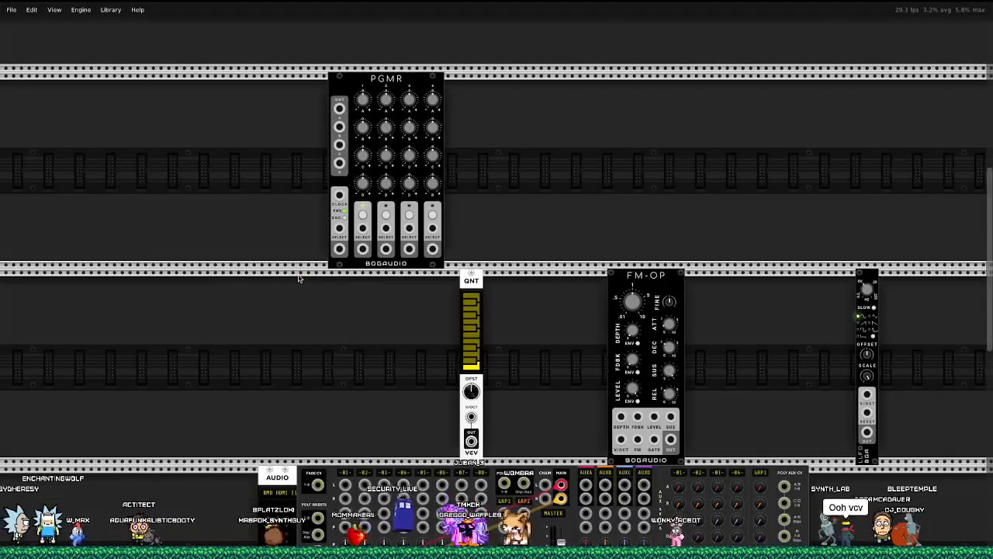
# Add the VCV GATES module, place it directly right of LLFO, and move QNT beneath PGMR
pyautogui.rightClick(363, 325)
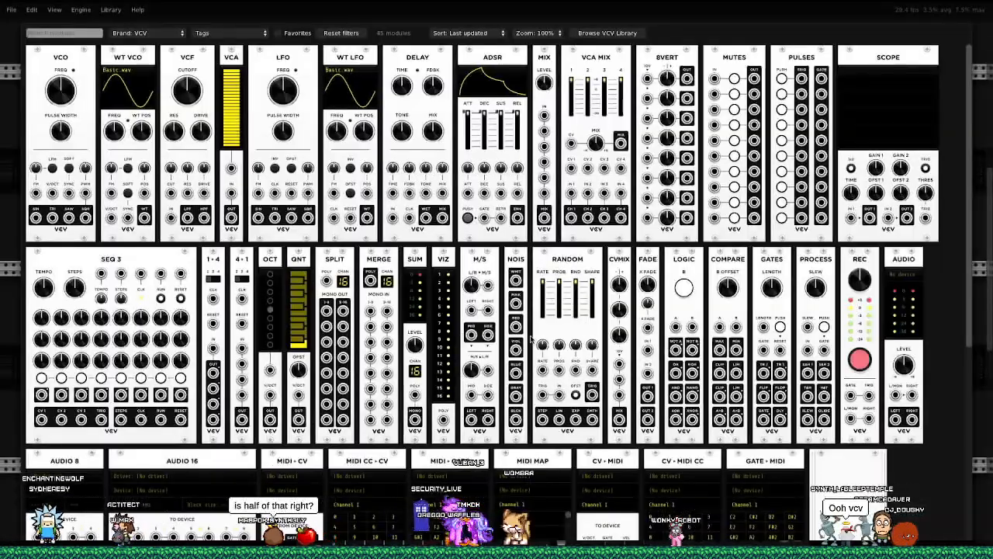
pyautogui.click(766, 309)
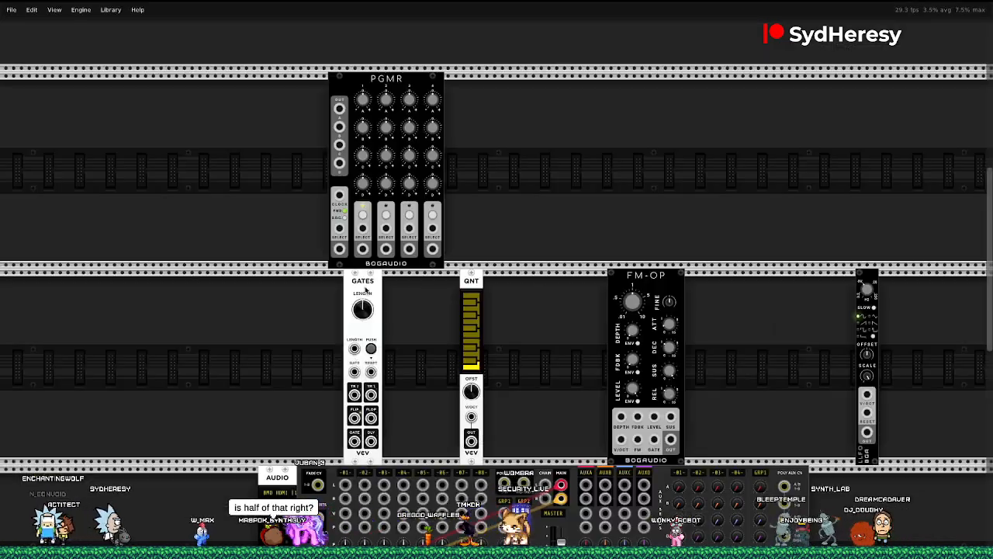
pyautogui.moveTo(355, 278); pyautogui.dragTo(879, 288)
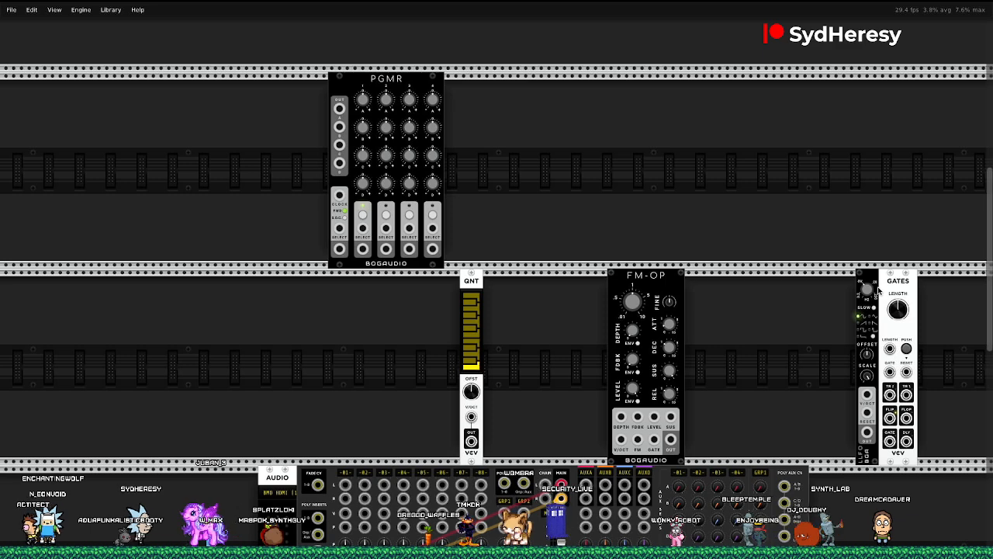
pyautogui.moveTo(478, 284); pyautogui.dragTo(365, 280)
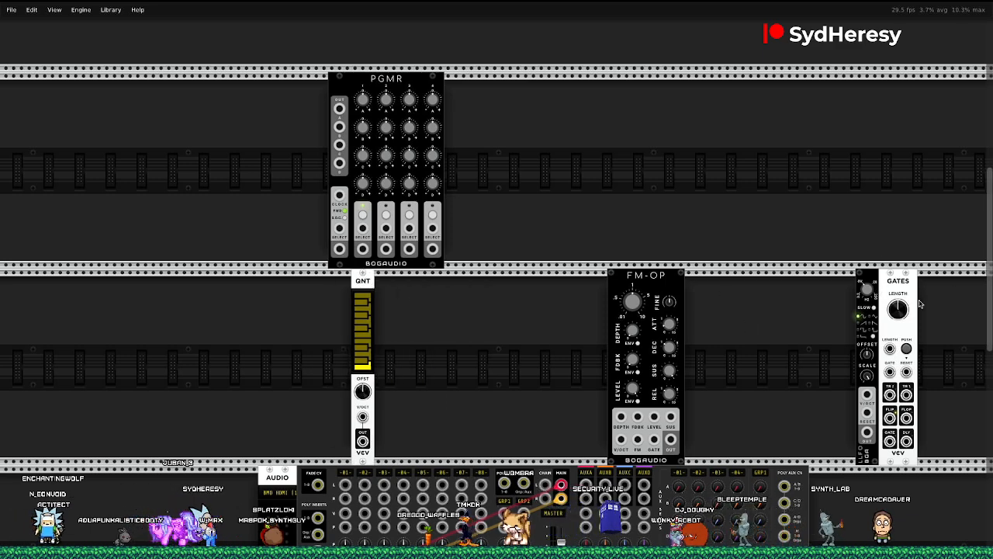
pyautogui.rightClick(404, 358)
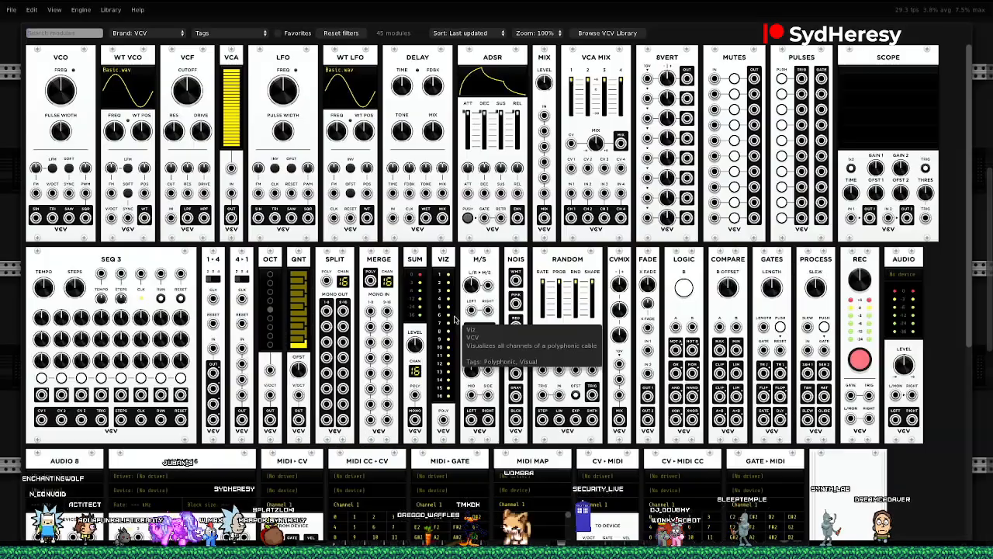
pyautogui.scroll(-3, 527, 347)
pyautogui.scroll(3, 527, 347)
pyautogui.press('Escape')
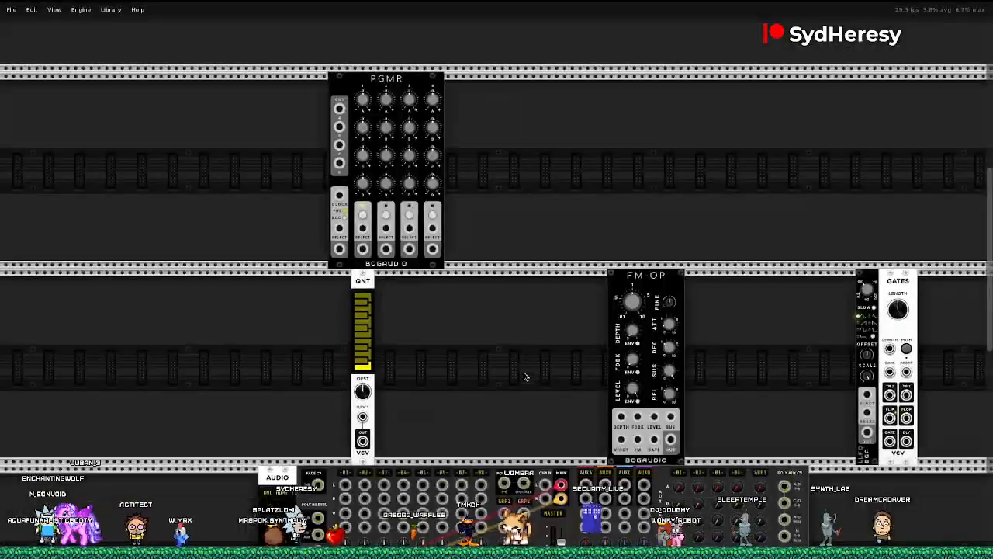
# Find the Bogaudio S&H module by filtering the brand and searching for "samp", and add it between QNT and FM-OP
pyautogui.rightClick(521, 330)
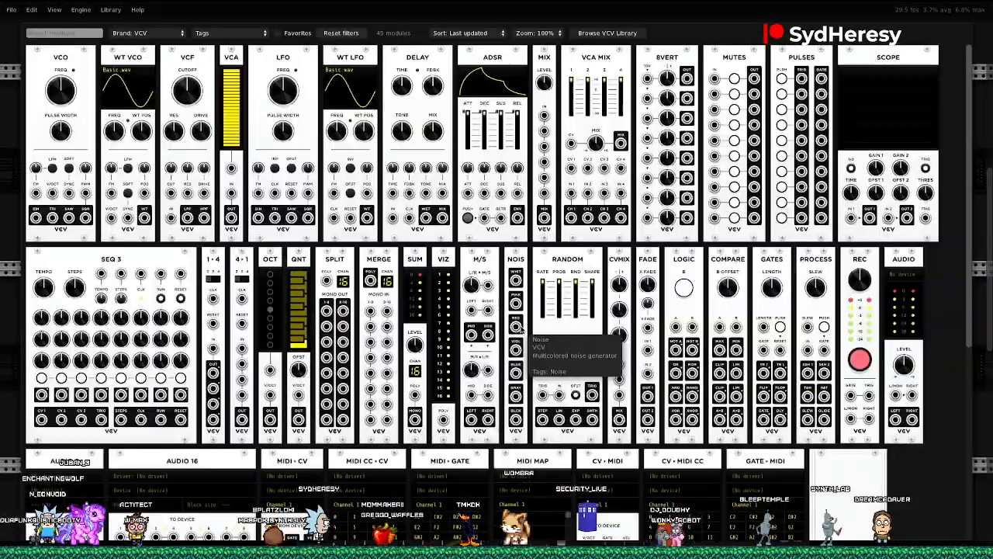
pyautogui.click(143, 34)
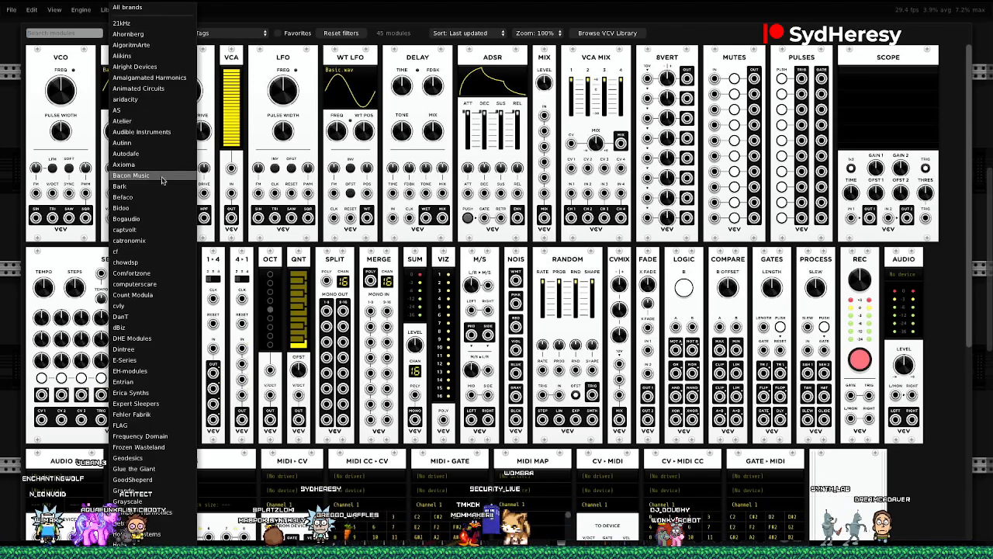
pyautogui.click(151, 219)
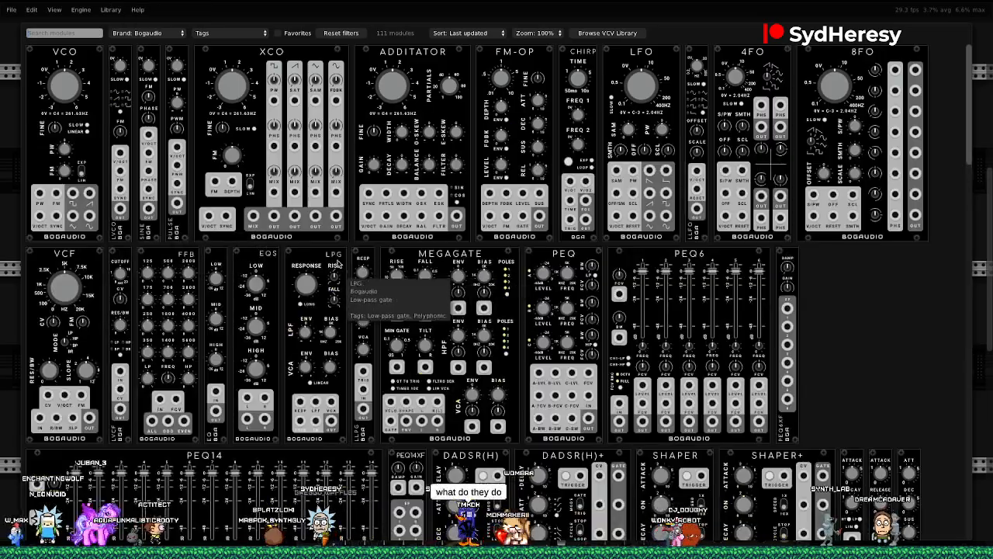
pyautogui.scroll(-3, 301, 377)
pyautogui.scroll(-12, 301, 378)
pyautogui.scroll(-6, 301, 378)
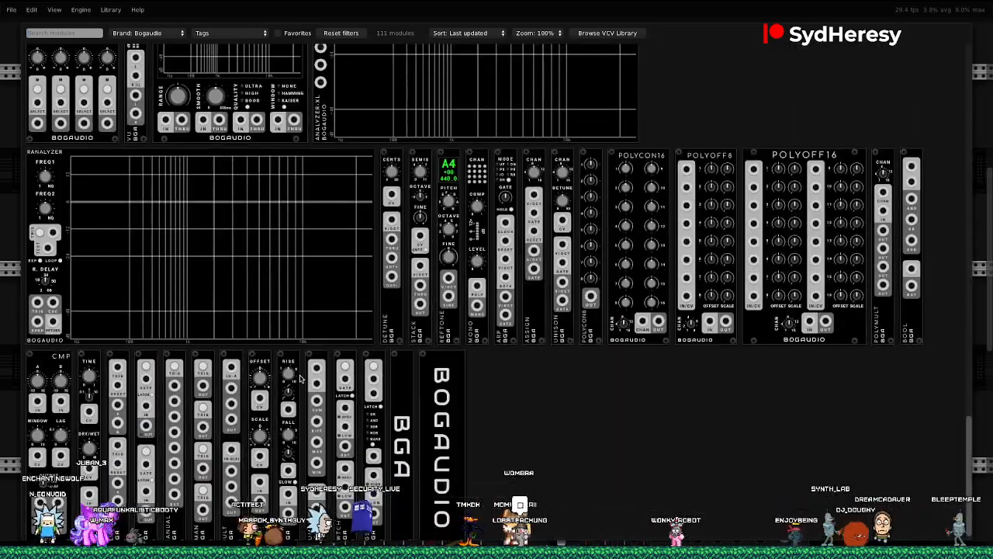
pyautogui.scroll(1, 301, 378)
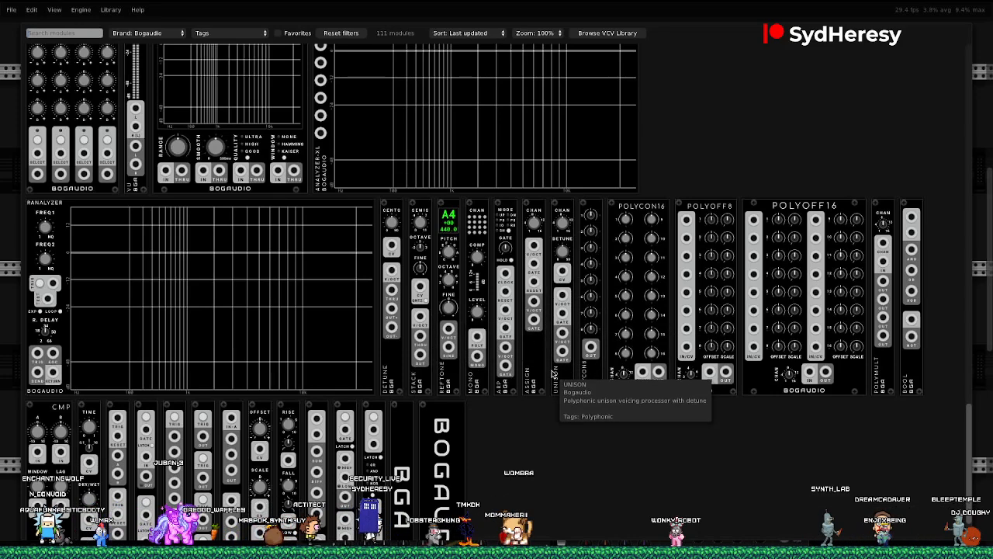
pyautogui.scroll(-1, 233, 434)
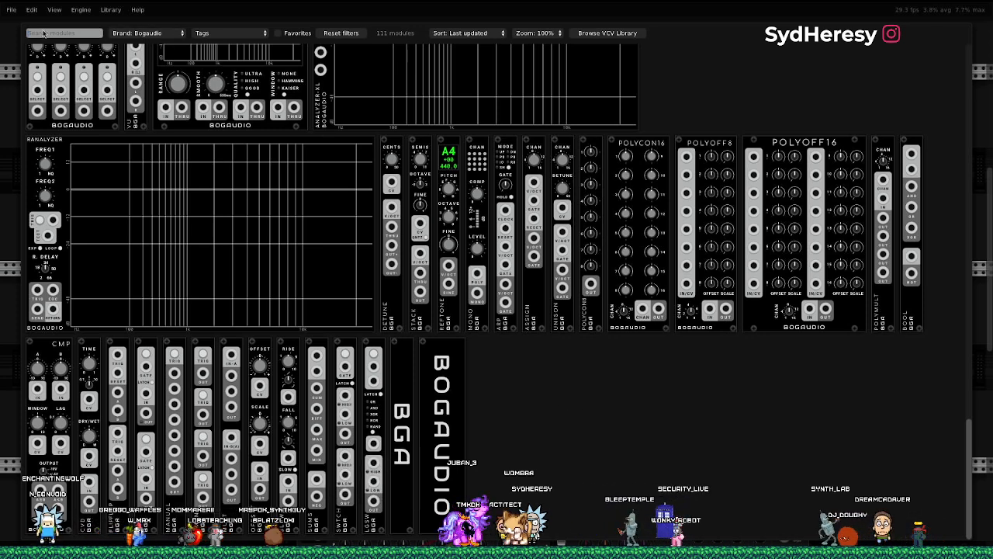
pyautogui.write('samp')
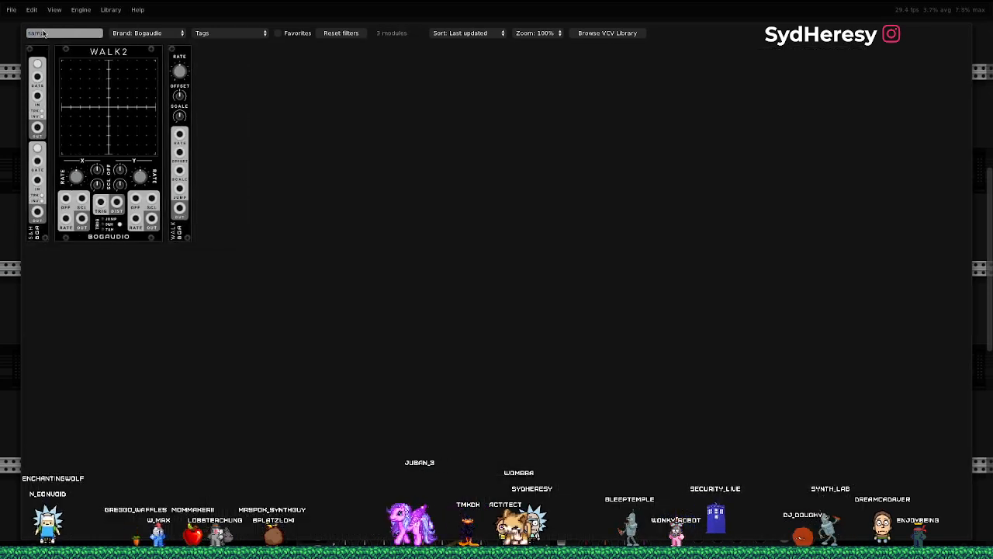
pyautogui.write('l')
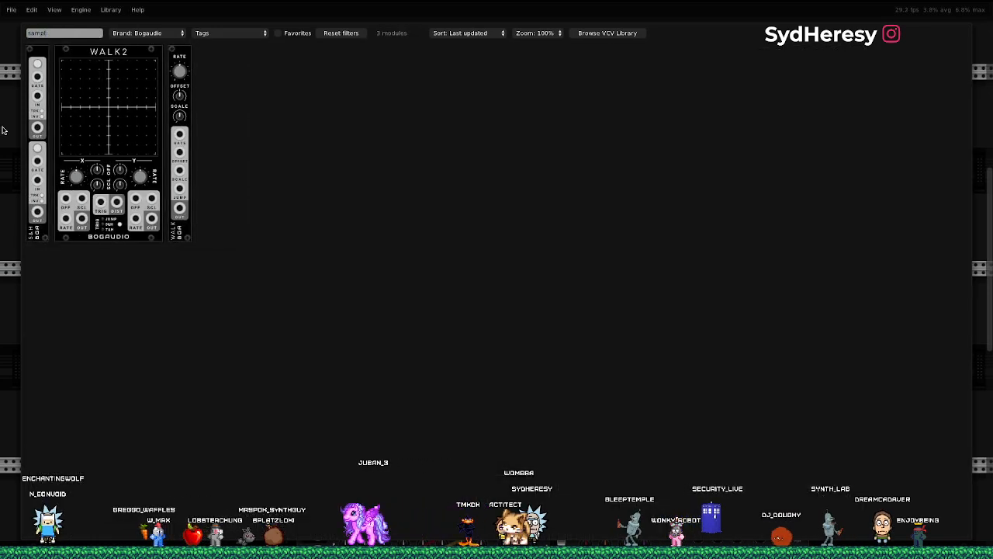
pyautogui.click(38, 167)
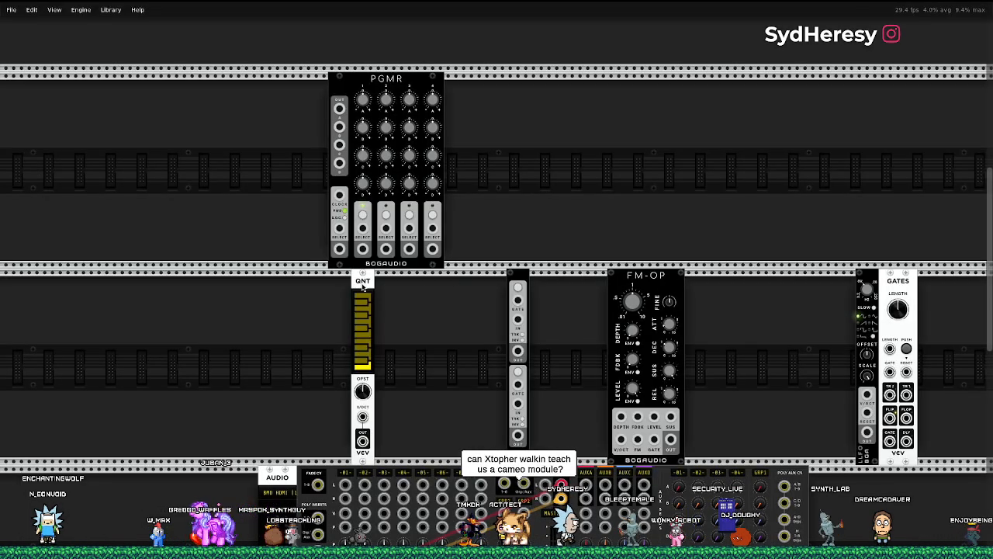
# Align QNT with PGMR's left edge and duplicate it three times to form a row of four quantizers
pyautogui.moveTo(362, 282); pyautogui.dragTo(338, 288)
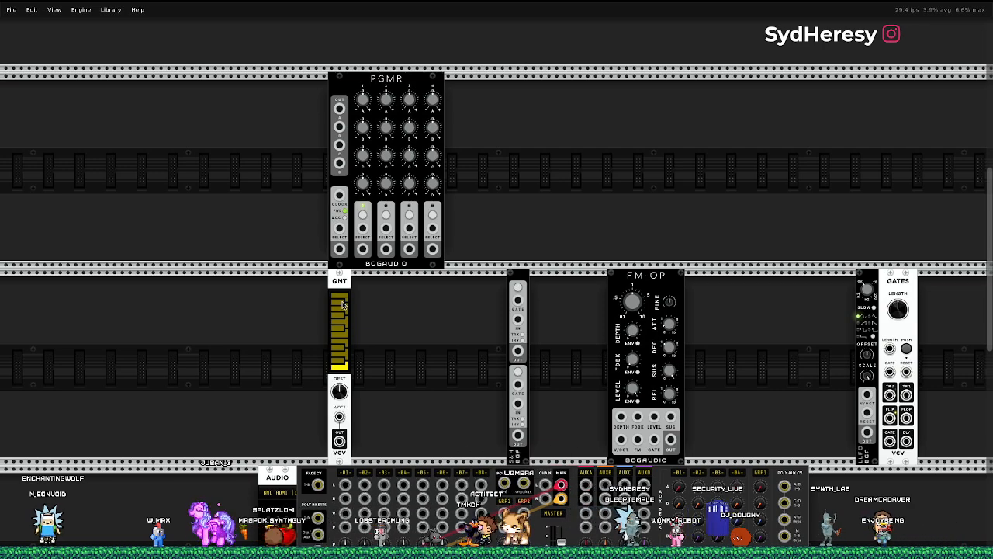
pyautogui.hotkey('ctrl', 'd')
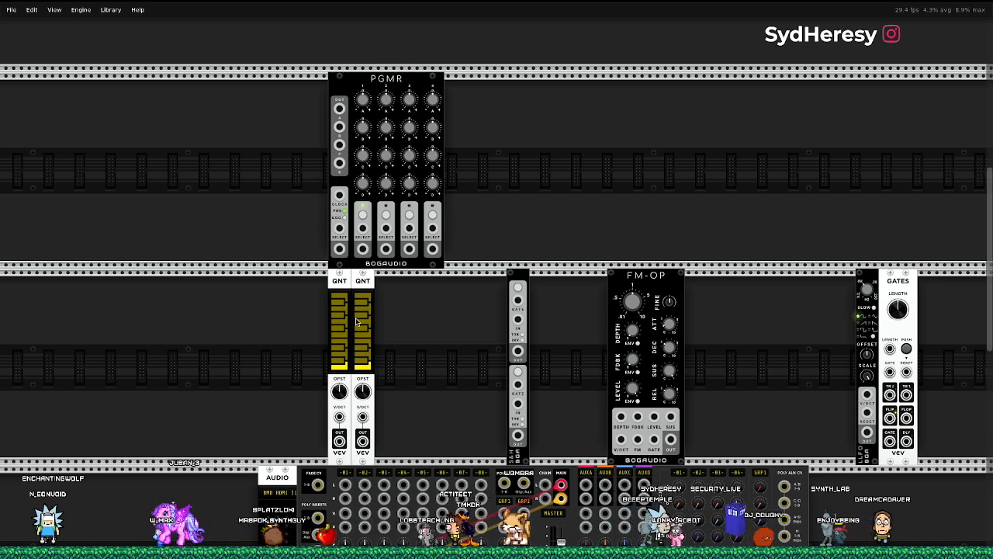
pyautogui.hotkey('ctrl', 'd')
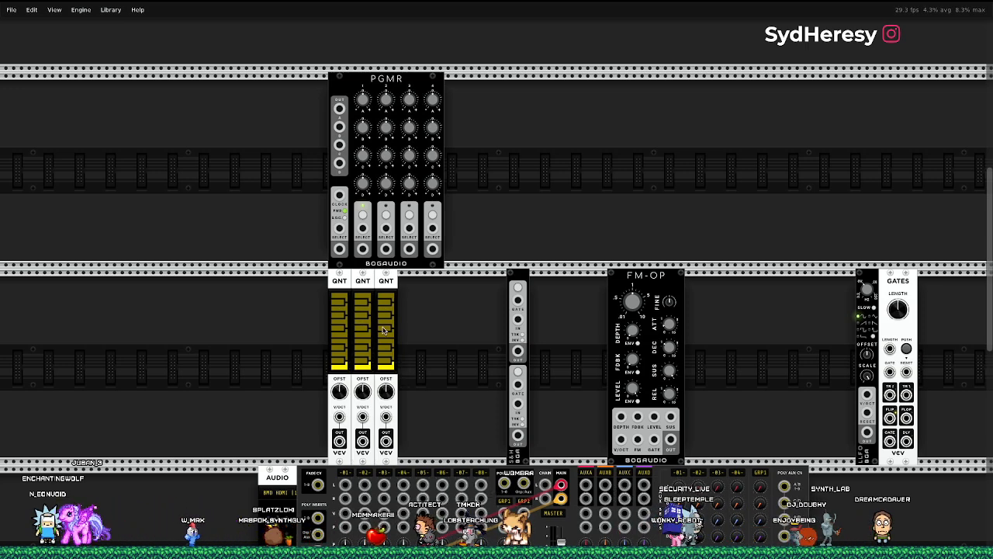
pyautogui.hotkey('ctrl', 'd')
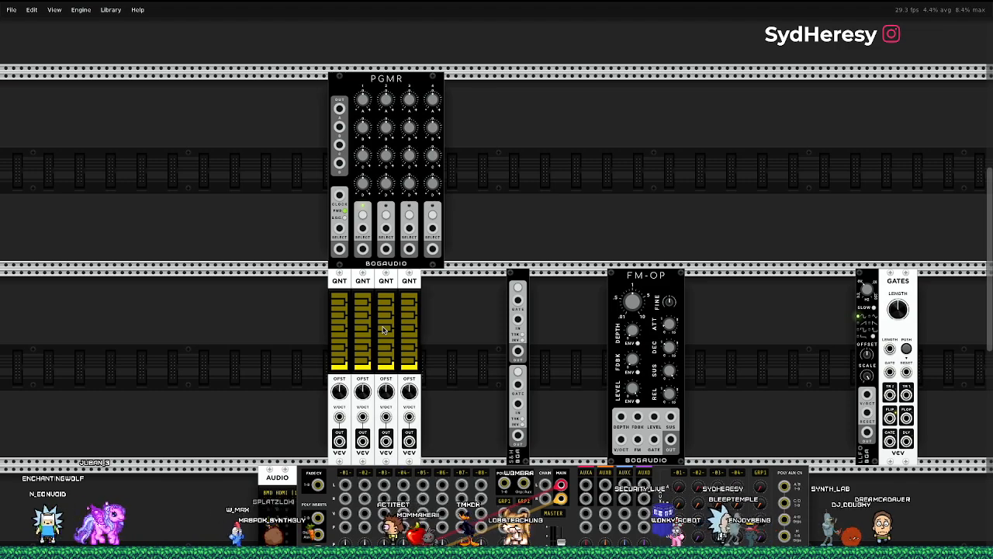
# Move S&H just right of the fourth QNT, leaving a small gap, and duplicate it once
pyautogui.moveTo(511, 291); pyautogui.dragTo(433, 299)
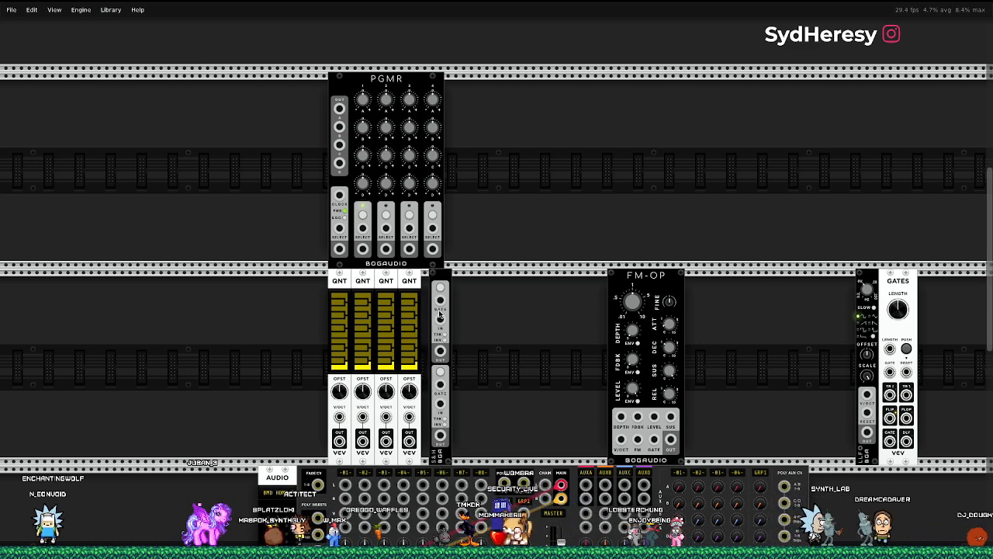
pyautogui.hotkey('ctrl', 'd')
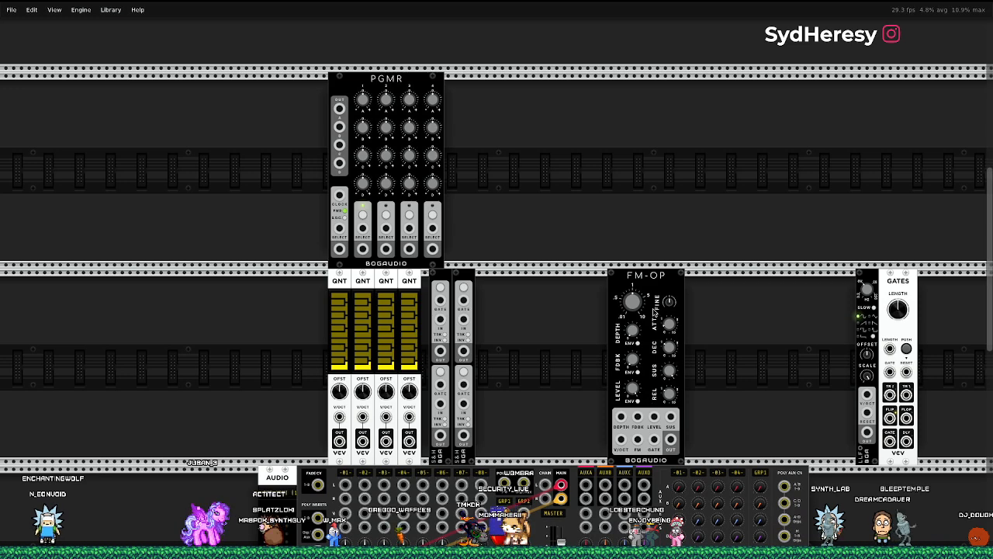
# Move FM-OP left to just past the second S&H and duplicate it three times for four adjacent operators
pyautogui.moveTo(648, 276); pyautogui.dragTo(600, 296)
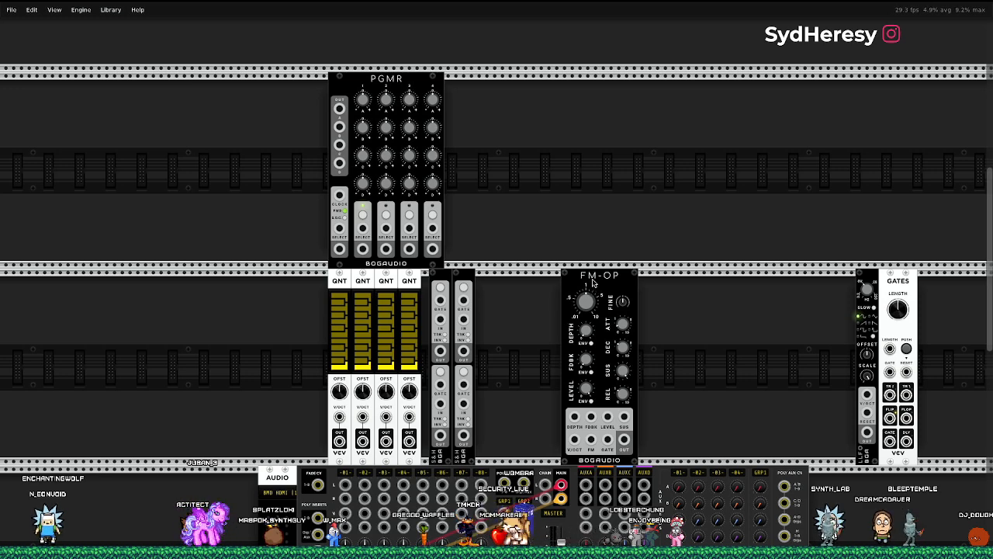
pyautogui.moveTo(592, 283); pyautogui.dragTo(543, 287)
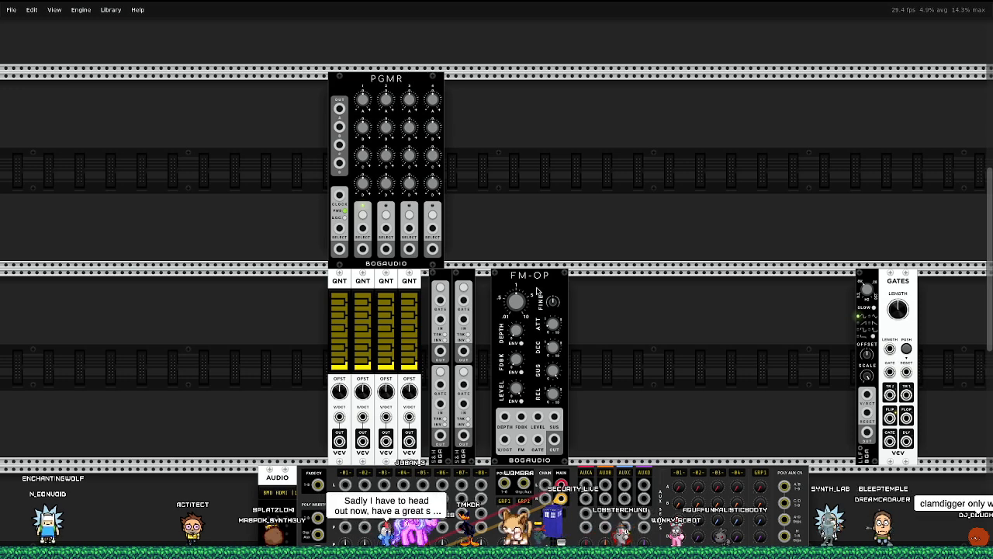
pyautogui.hotkey('ctrl', 'd')
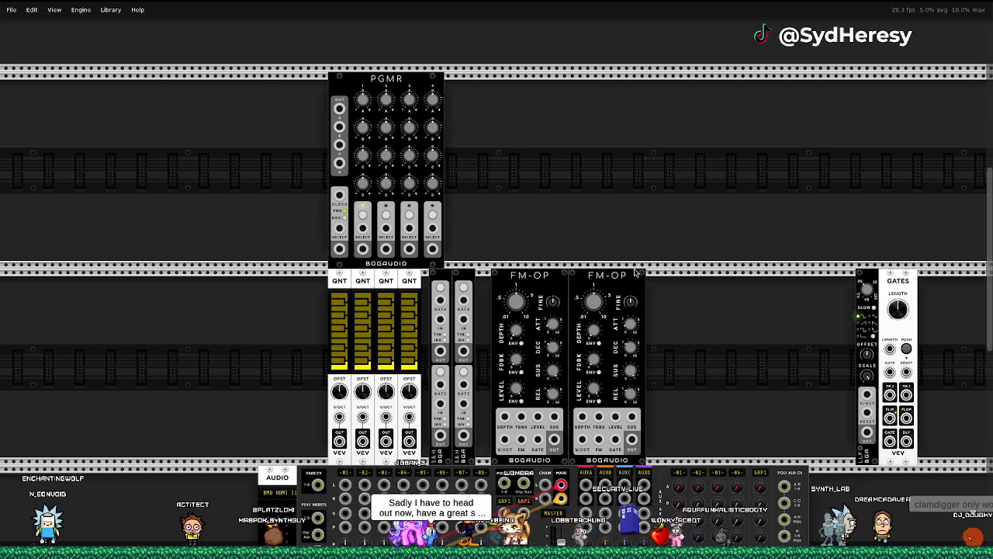
pyautogui.hotkey('ctrl', 'd')
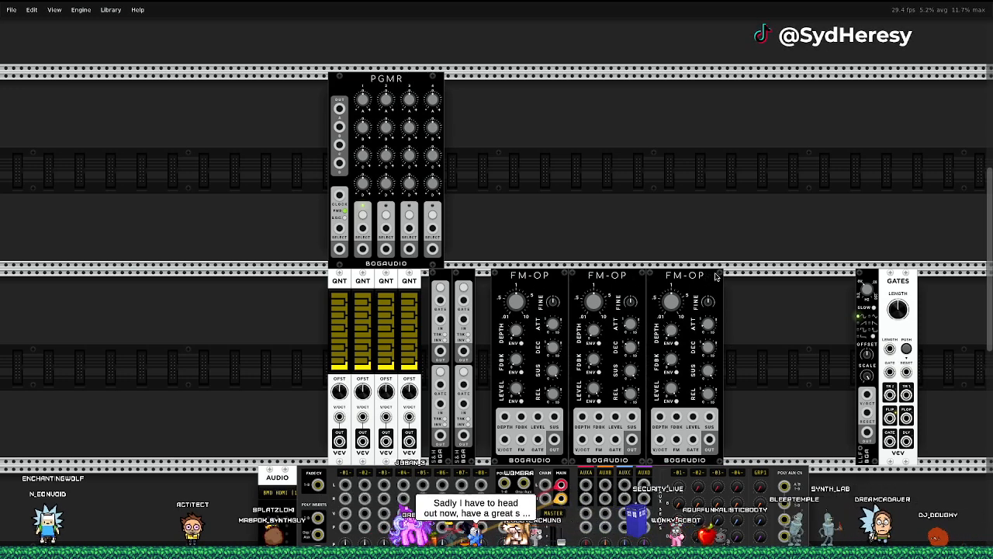
pyautogui.hotkey('ctrl', 'd')
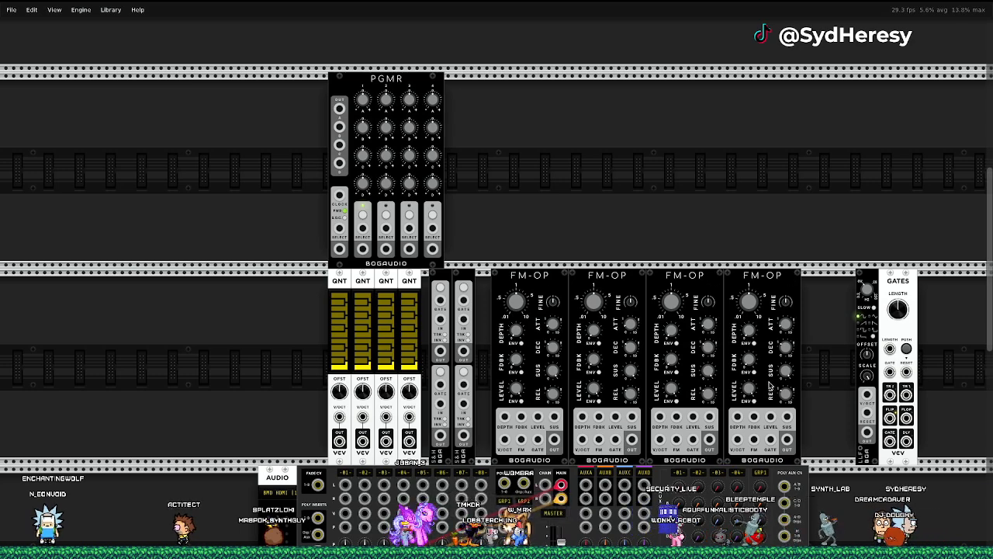
# Clear the module search, filter the brand to aridacity, and add clkDiv in the gap just left of LLFO
pyautogui.rightClick(834, 308)
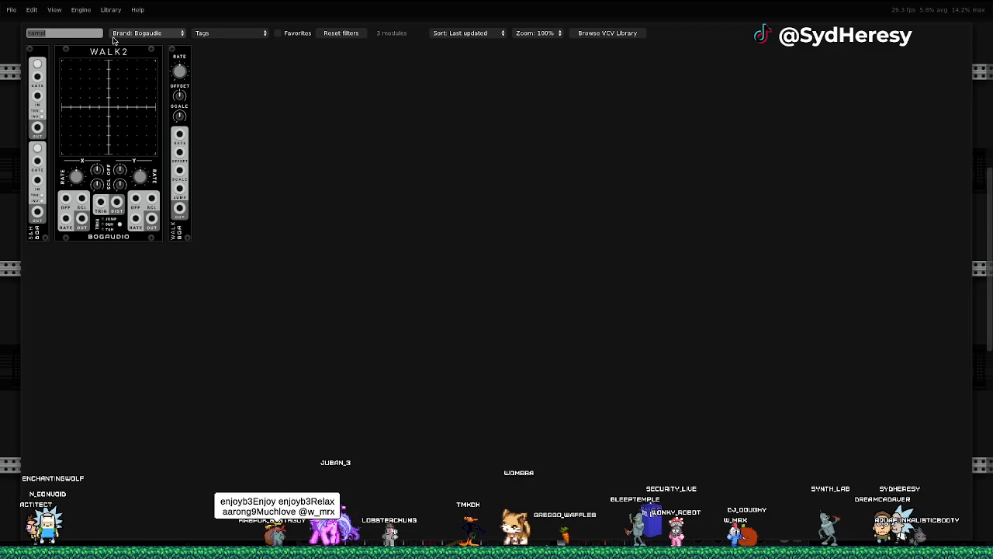
pyautogui.press('BackSpace')
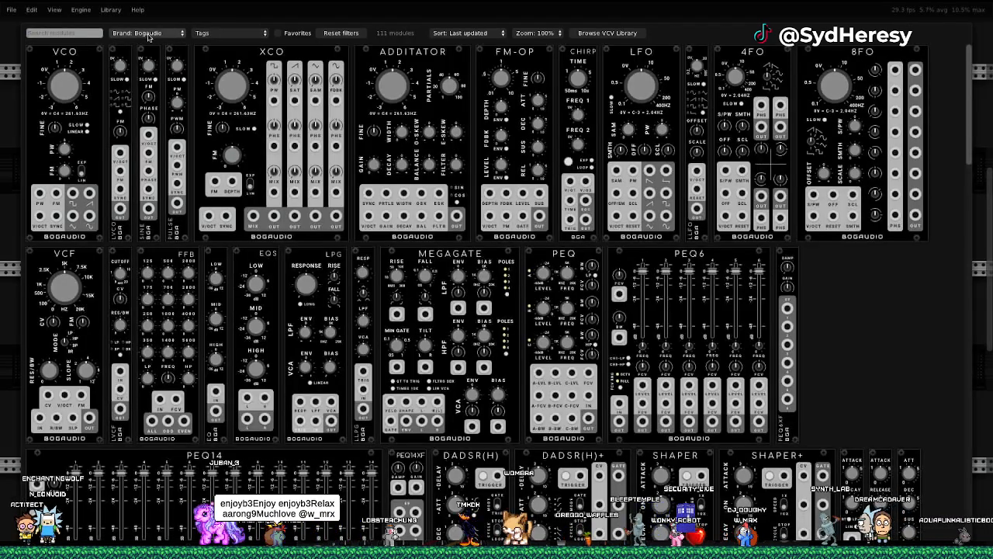
pyautogui.click(149, 34)
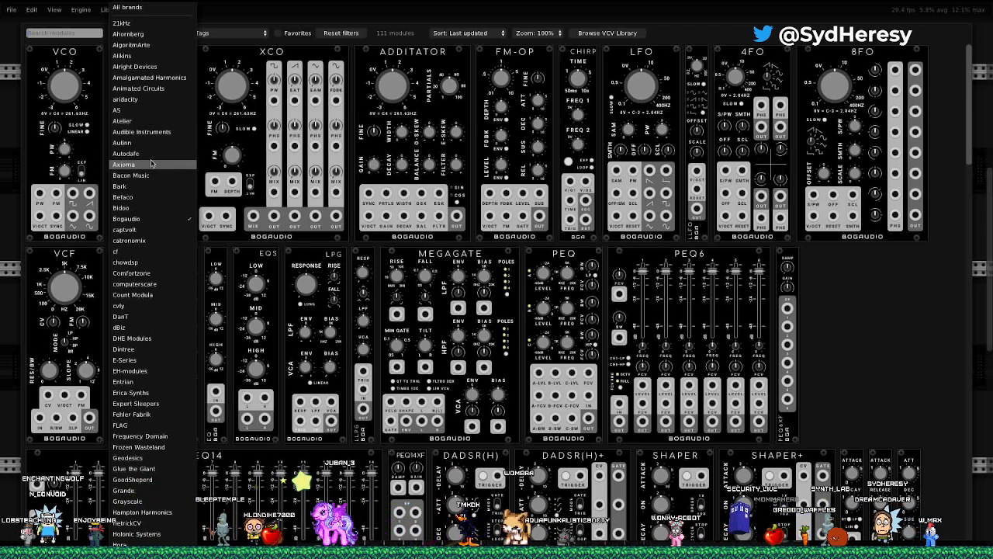
pyautogui.click(122, 100)
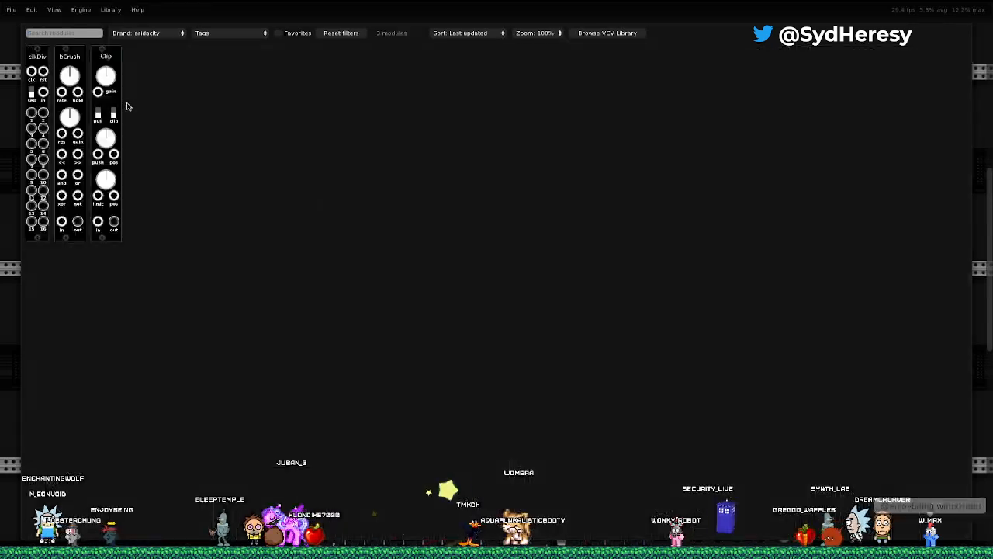
pyautogui.click(40, 140)
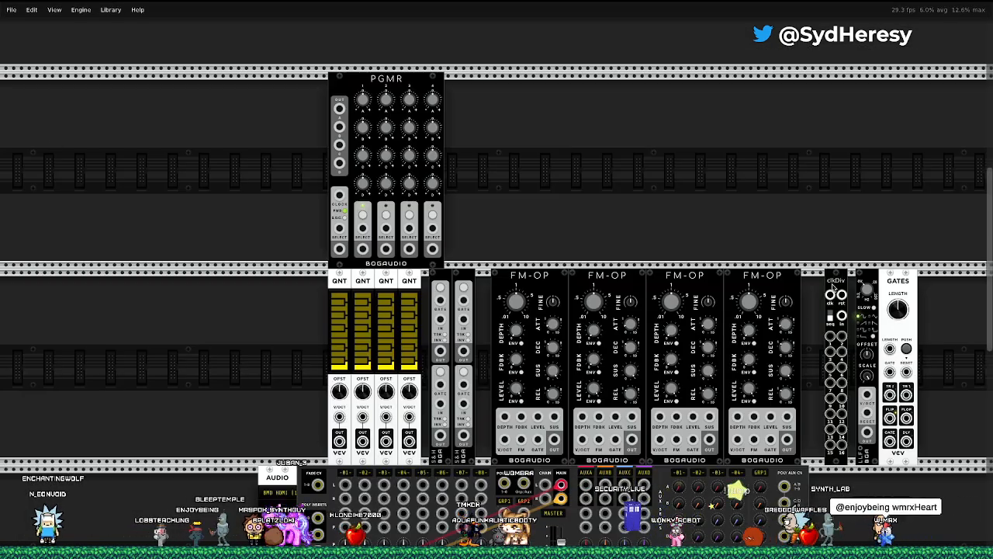
# Arrange GATES, LLFO and clkDiv side by side in that order and patch the LLFO output to clkDiv's clk input
pyautogui.moveTo(838, 284); pyautogui.dragTo(947, 284)
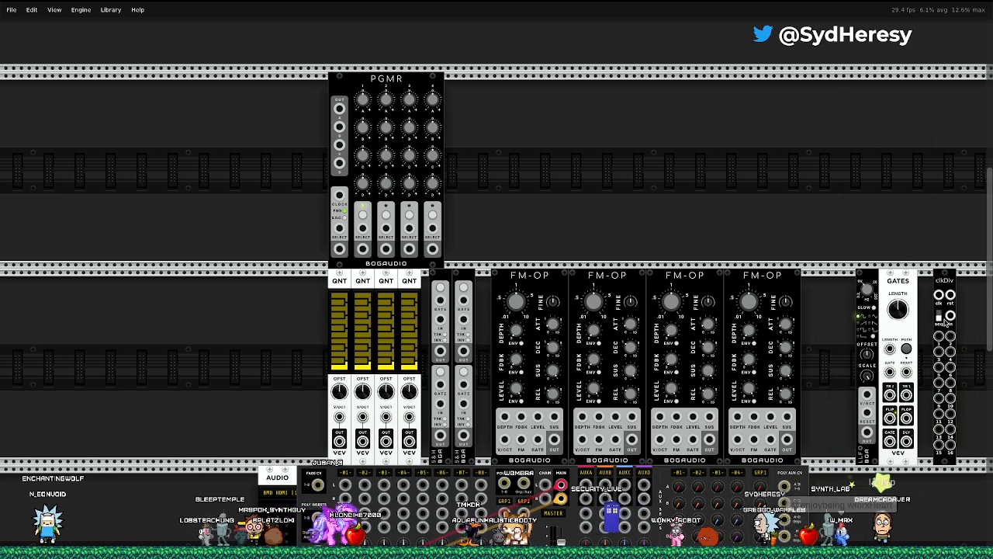
pyautogui.moveTo(867, 278); pyautogui.dragTo(847, 317)
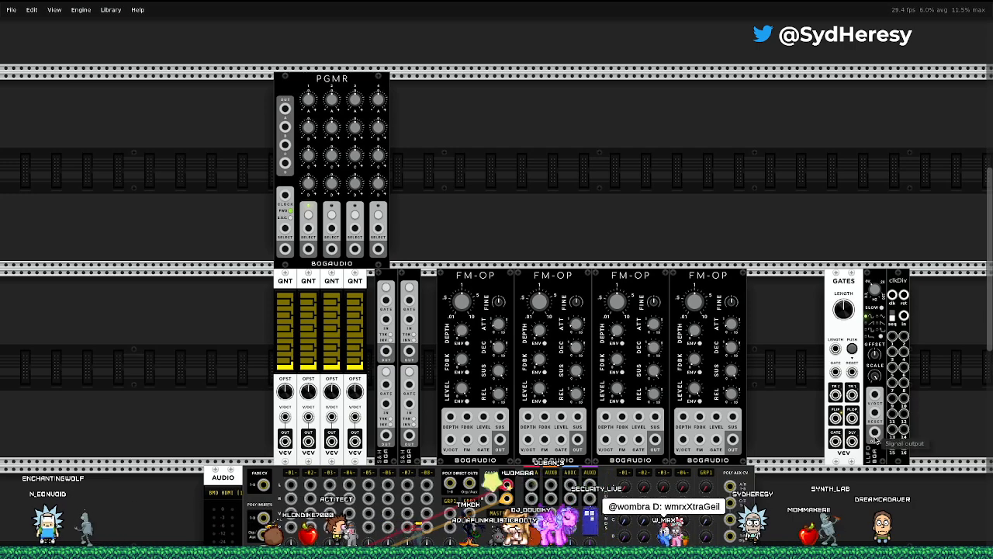
pyautogui.moveTo(874, 439); pyautogui.dragTo(874, 437)
pyautogui.moveTo(882, 269); pyautogui.dragTo(892, 296)
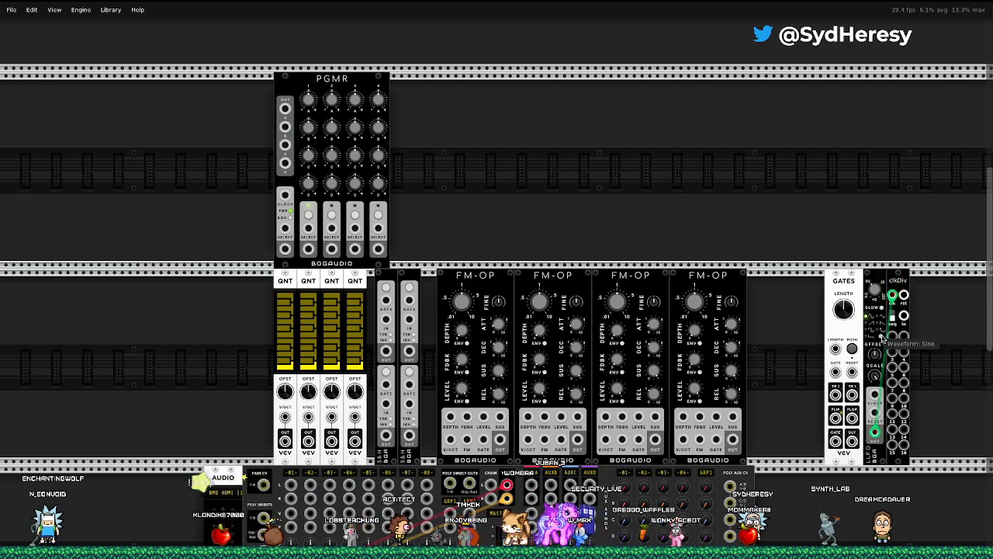
# Set the LLFO waveform to square
pyautogui.click(883, 335)
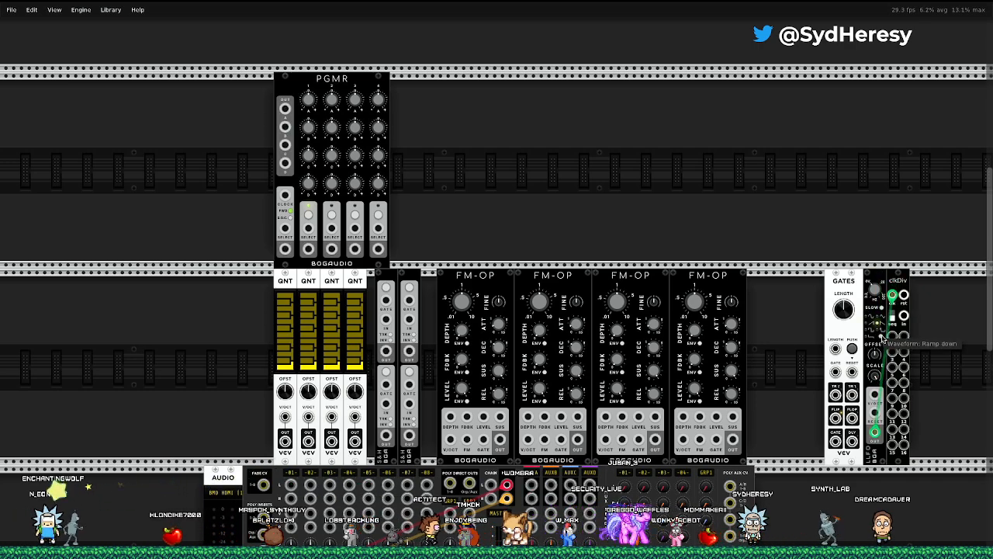
pyautogui.hscroll(2, 882, 335)
pyautogui.scroll(-1, 883, 335)
pyautogui.scroll(4, 854, 335)
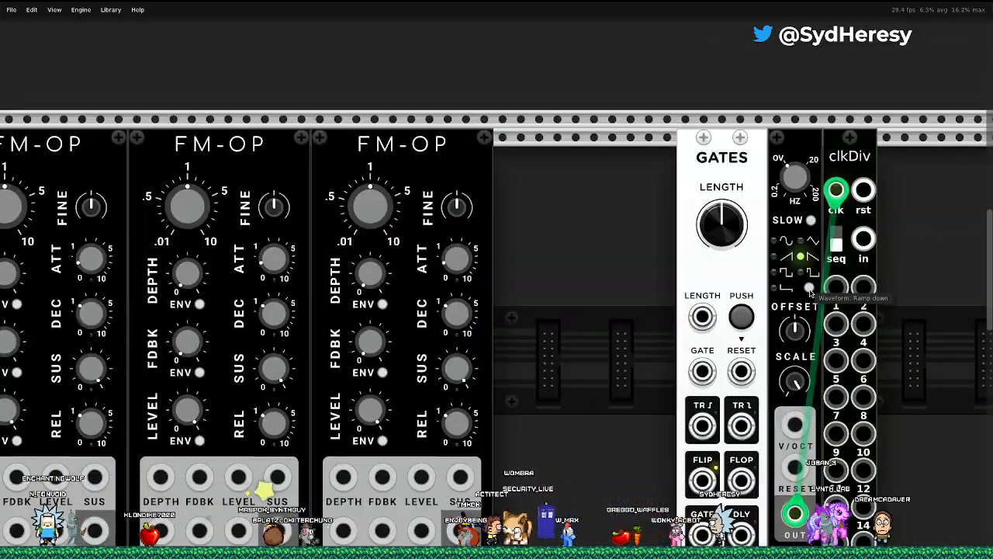
pyautogui.click(788, 271)
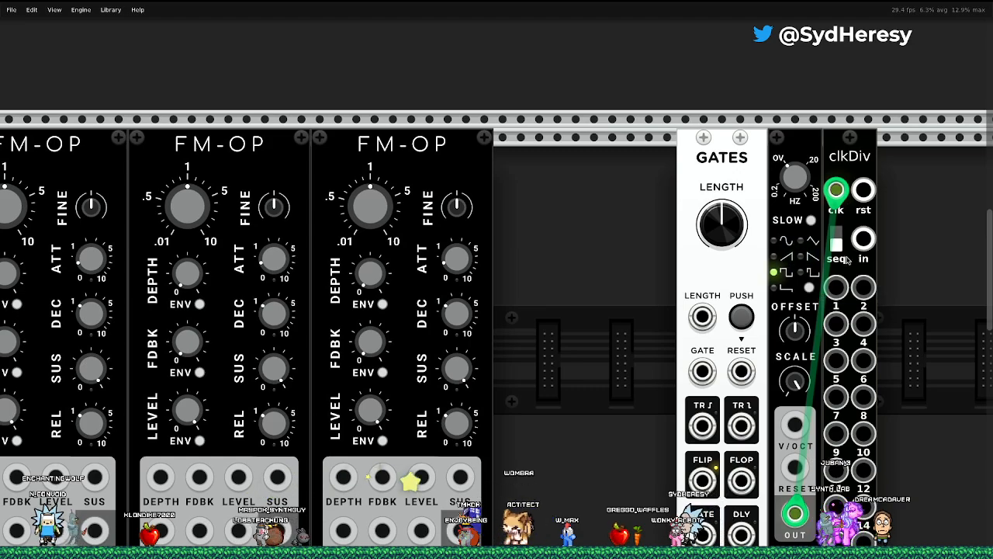
# Patch clkDiv's output 1 to PGMR's CLOCK input and check that the sequencer advances through its steps
pyautogui.scroll(-1, 851, 270)
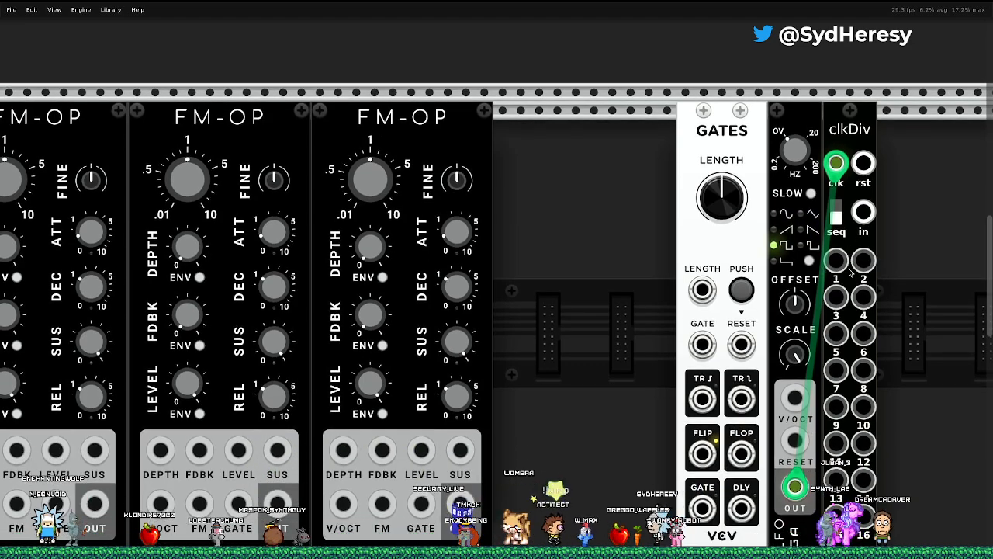
pyautogui.scroll(-4, 850, 270)
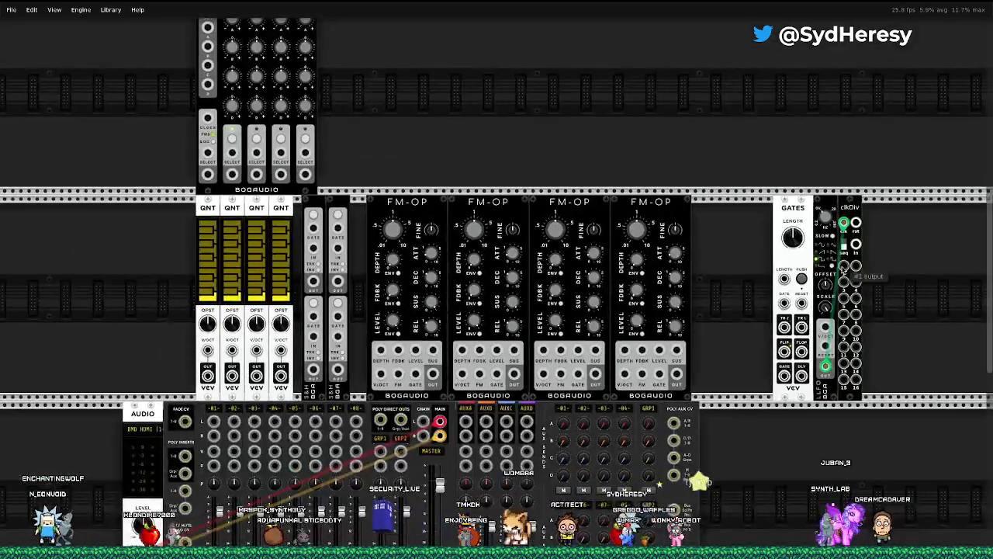
pyautogui.moveTo(844, 266); pyautogui.dragTo(207, 211)
pyautogui.scroll(3, 255, 204)
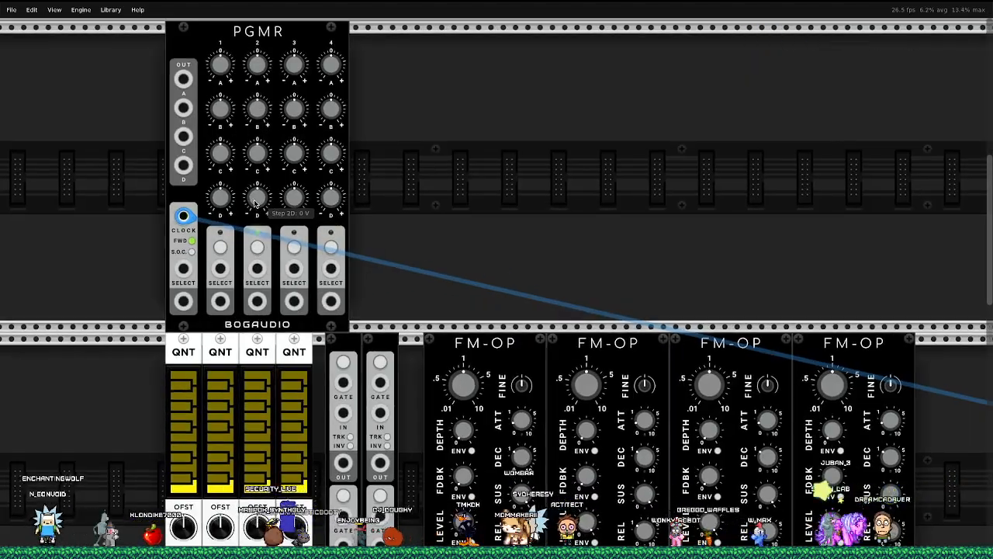
pyautogui.scroll(-3, 255, 203)
pyautogui.scroll(5, 254, 203)
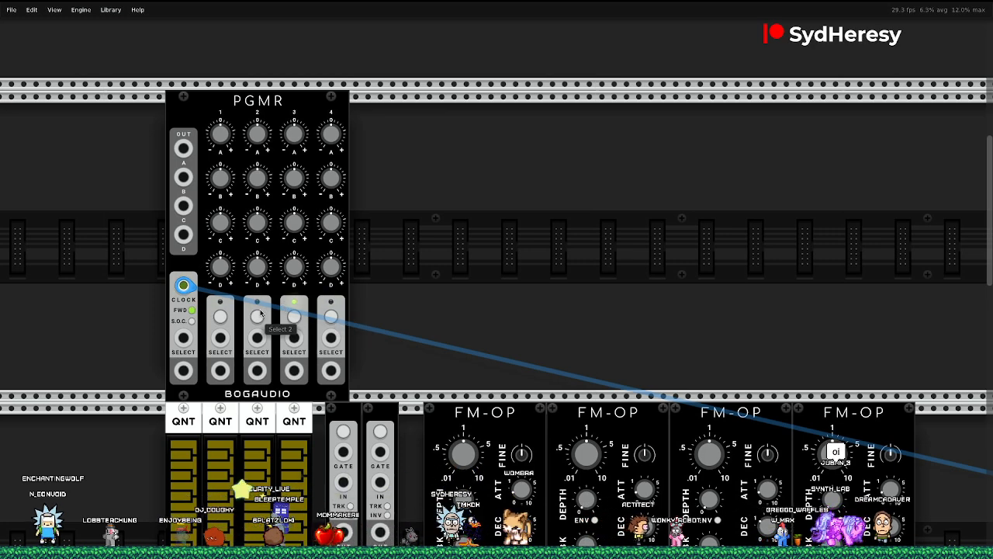
pyautogui.scroll(-1, 227, 370)
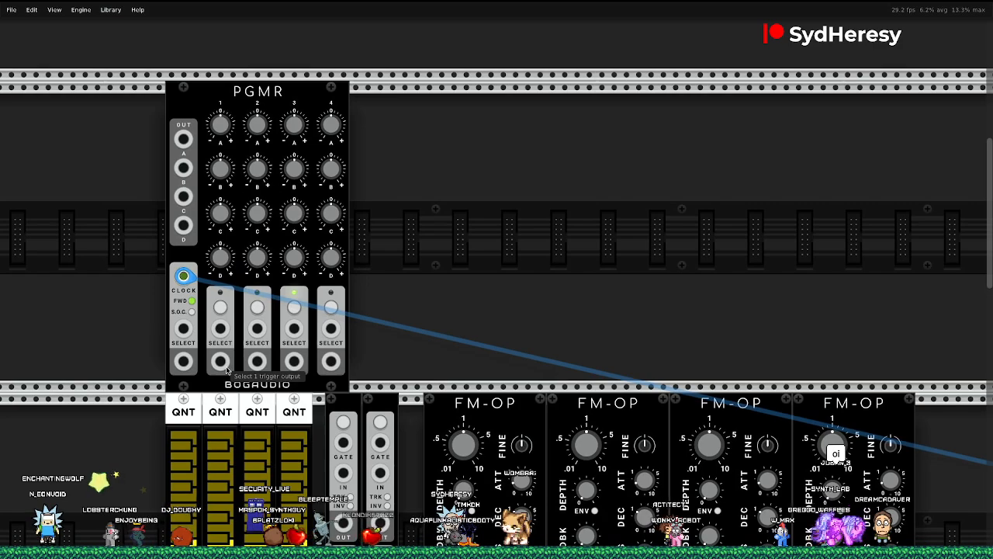
# Patch the pitch path from PGMR output A through the first QNT and the first S&H into the first FM-OP's V/OCT input
pyautogui.scroll(-1, 228, 370)
pyautogui.scroll(-1, 227, 370)
pyautogui.scroll(-4, 227, 370)
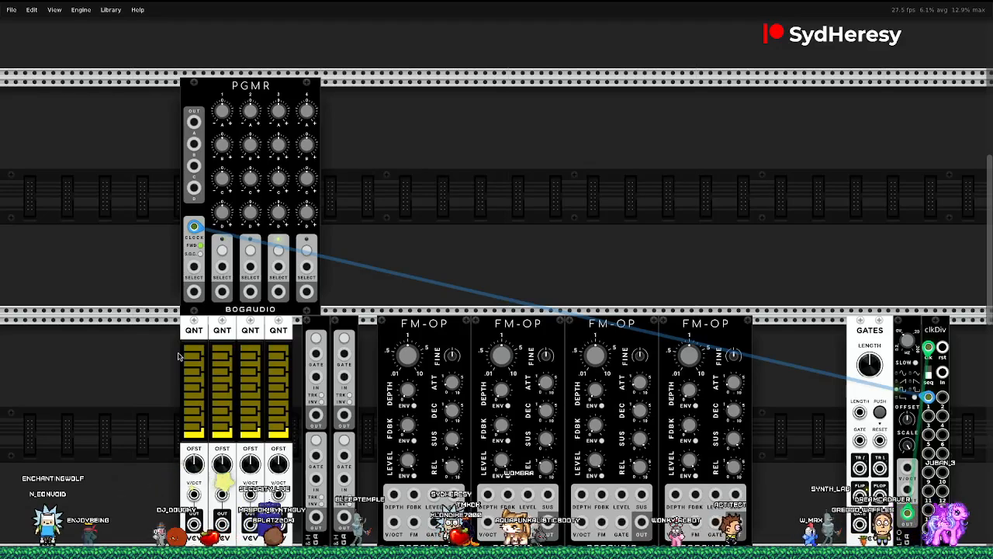
pyautogui.moveTo(195, 122); pyautogui.dragTo(194, 494)
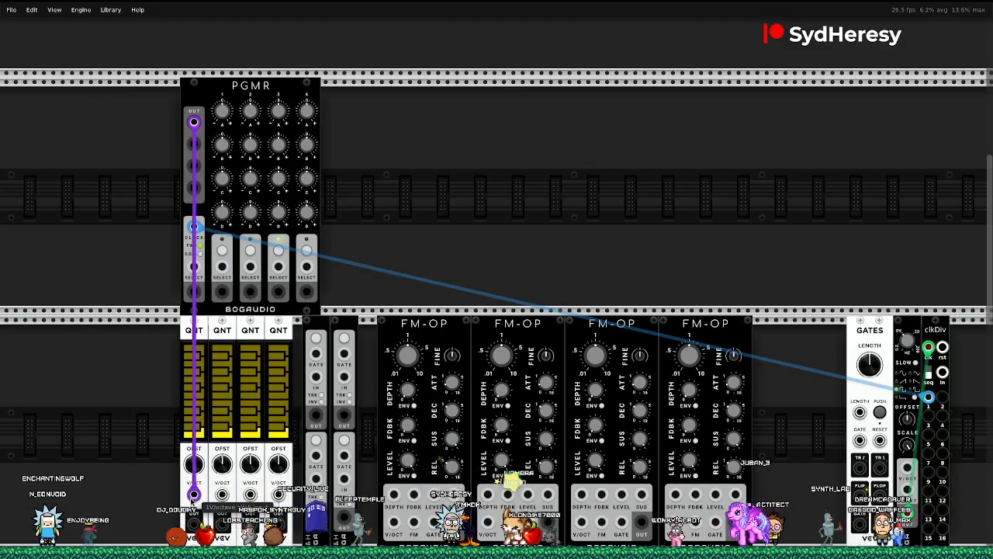
pyautogui.scroll(-2, 332, 482)
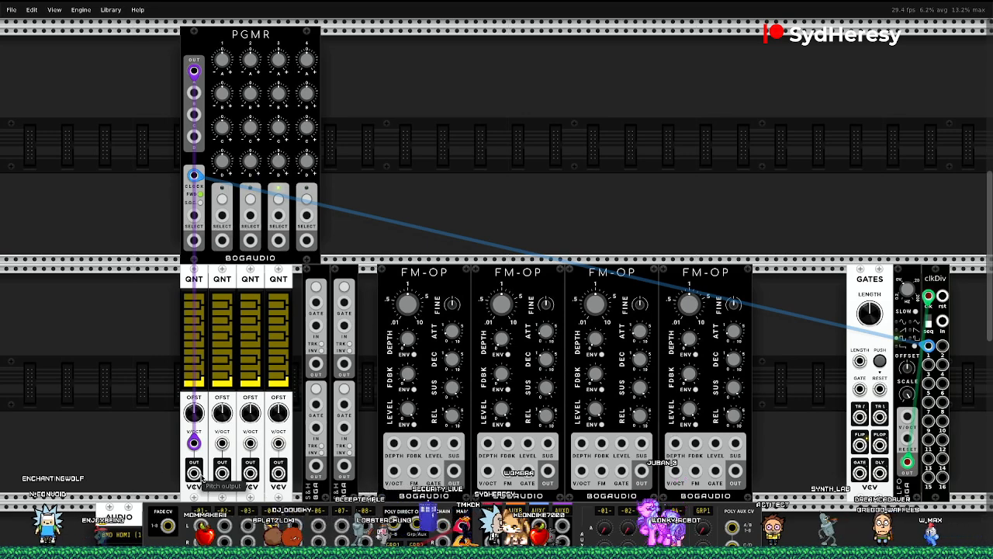
pyautogui.moveTo(196, 475); pyautogui.dragTo(316, 327)
pyautogui.moveTo(316, 363); pyautogui.dragTo(394, 470)
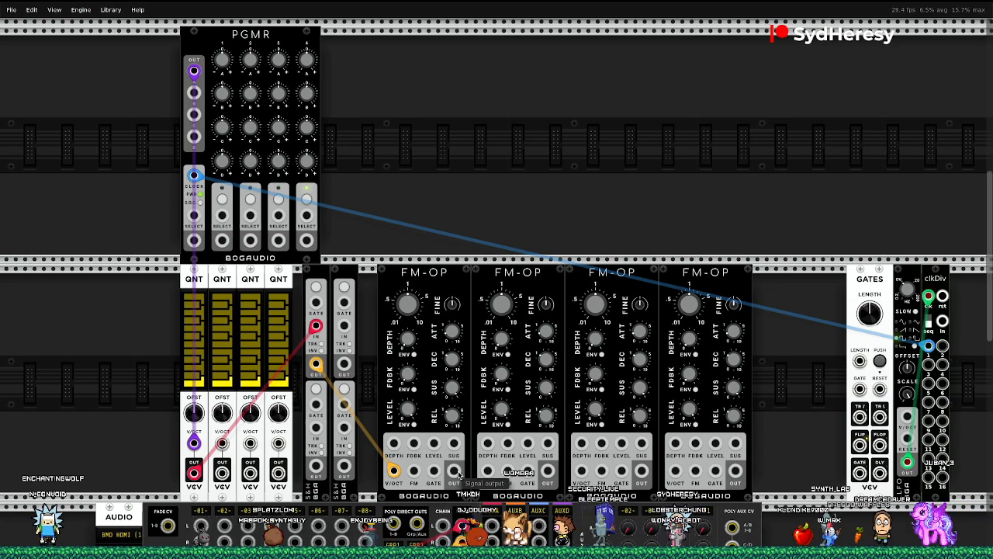
# Lower the MixMaster faders of channels 2 to 8 to staggered levels and the master fader to about -9 dB
pyautogui.scroll(3, 458, 473)
pyautogui.scroll(-10, 458, 474)
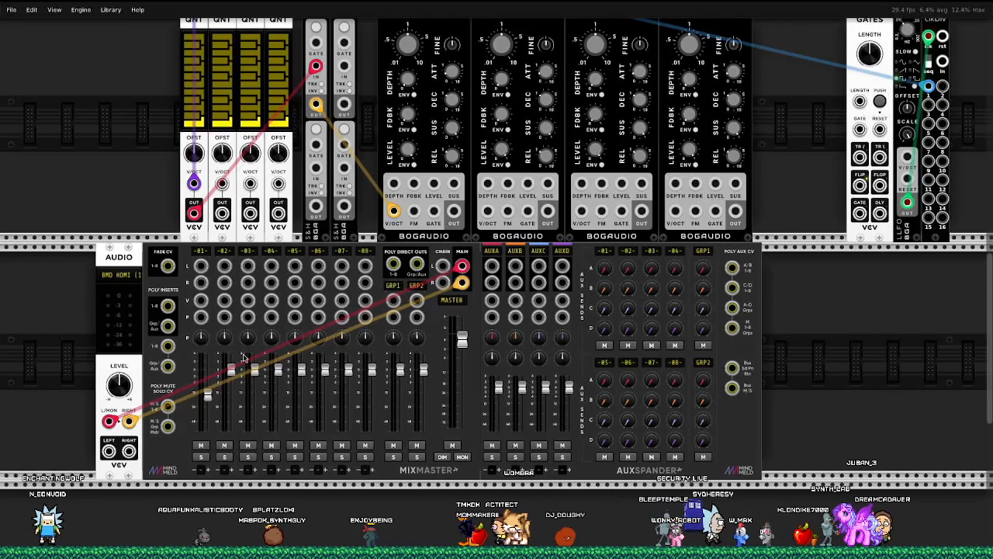
pyautogui.moveTo(230, 373); pyautogui.dragTo(230, 405)
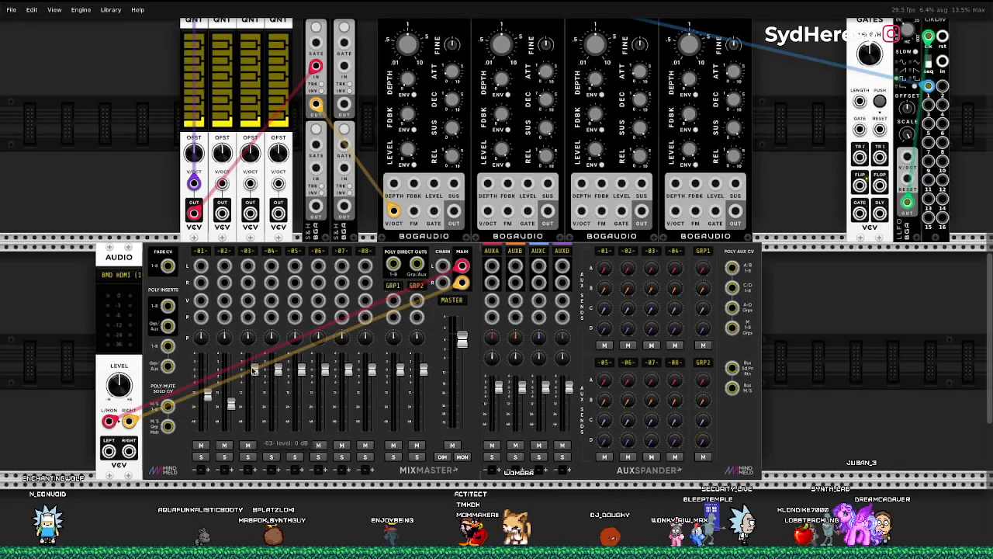
pyautogui.moveTo(277, 370); pyautogui.dragTo(278, 404)
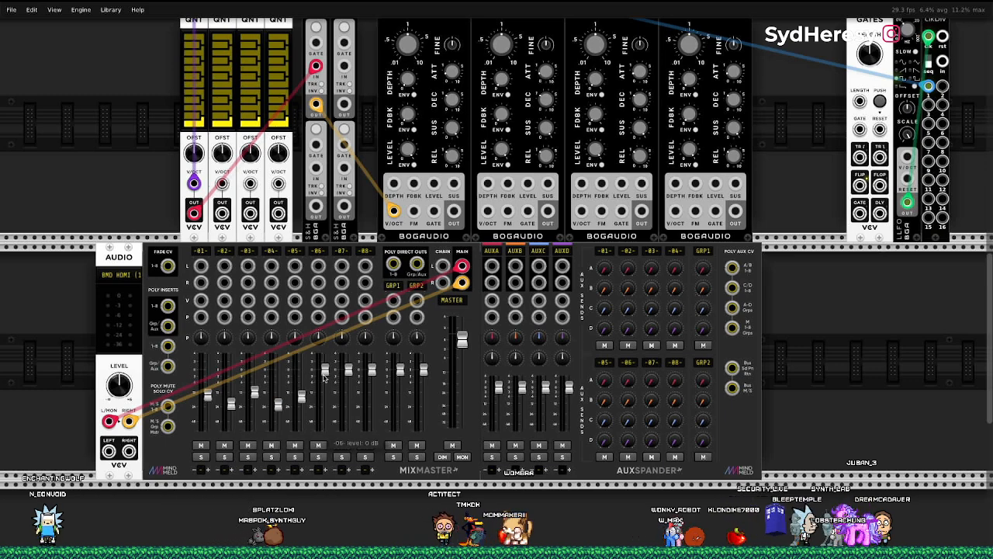
pyautogui.moveTo(325, 388); pyautogui.dragTo(325, 397)
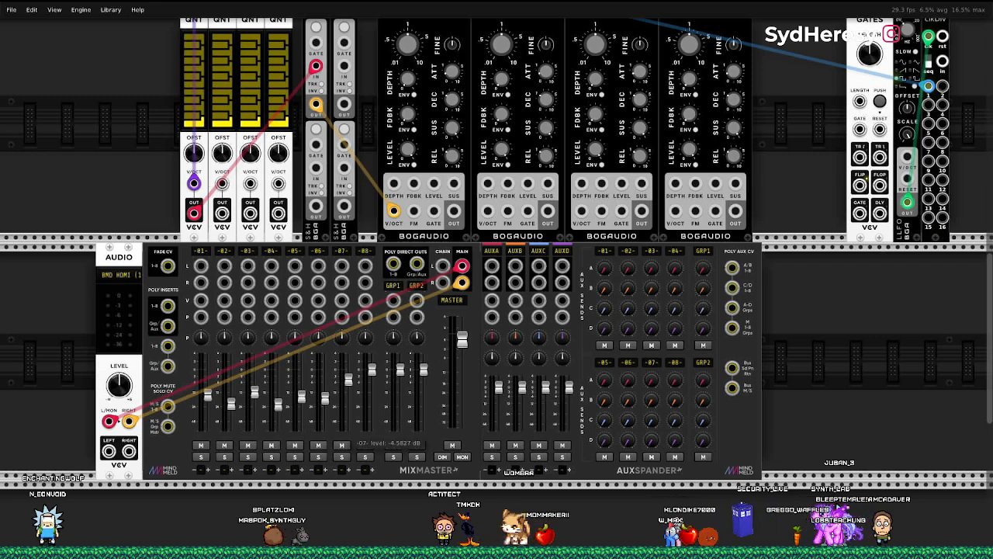
pyautogui.moveTo(371, 370); pyautogui.dragTo(371, 401)
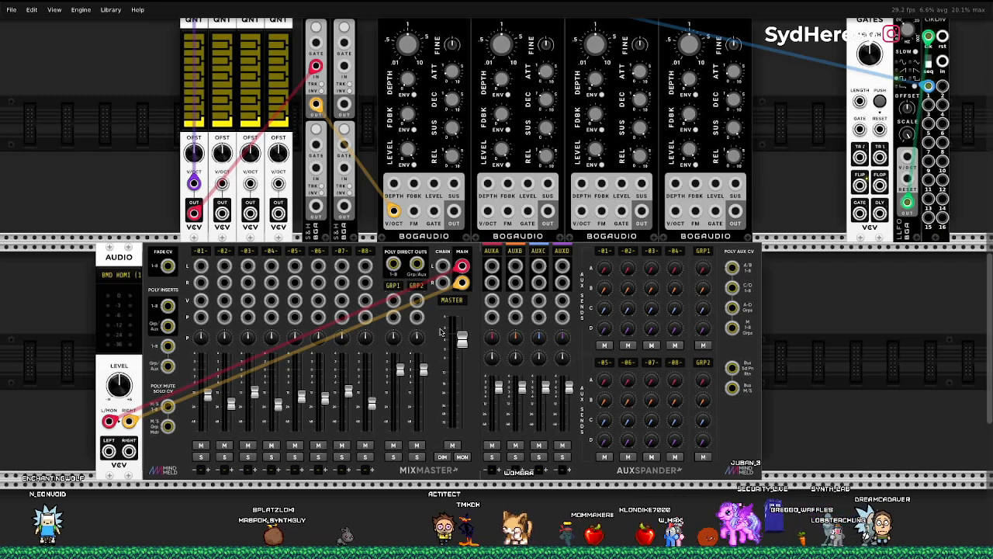
pyautogui.moveTo(462, 340); pyautogui.dragTo(462, 364)
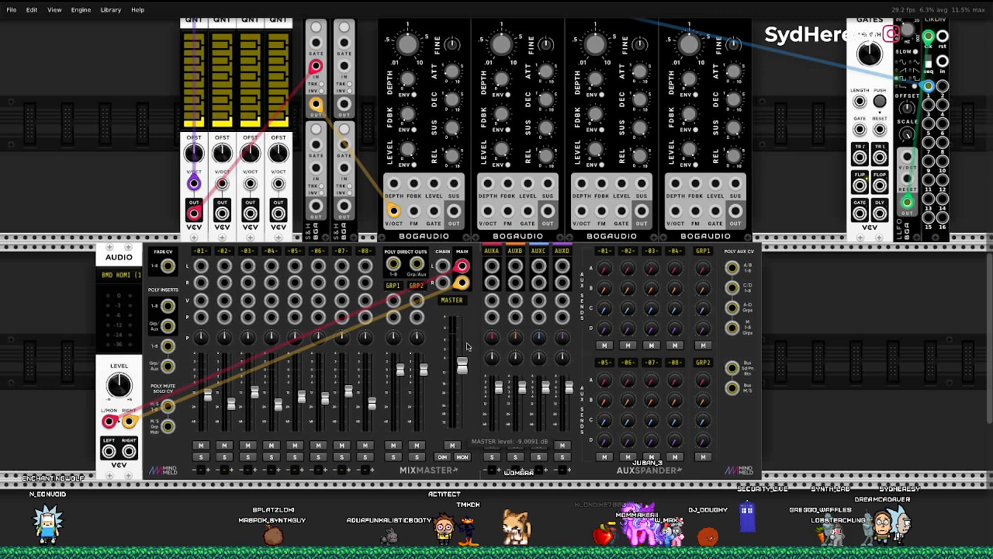
# Patch the first FM-OP's output to mixer channel 1's left input and raise that channel's fader
pyautogui.moveTo(203, 268); pyautogui.dragTo(454, 213)
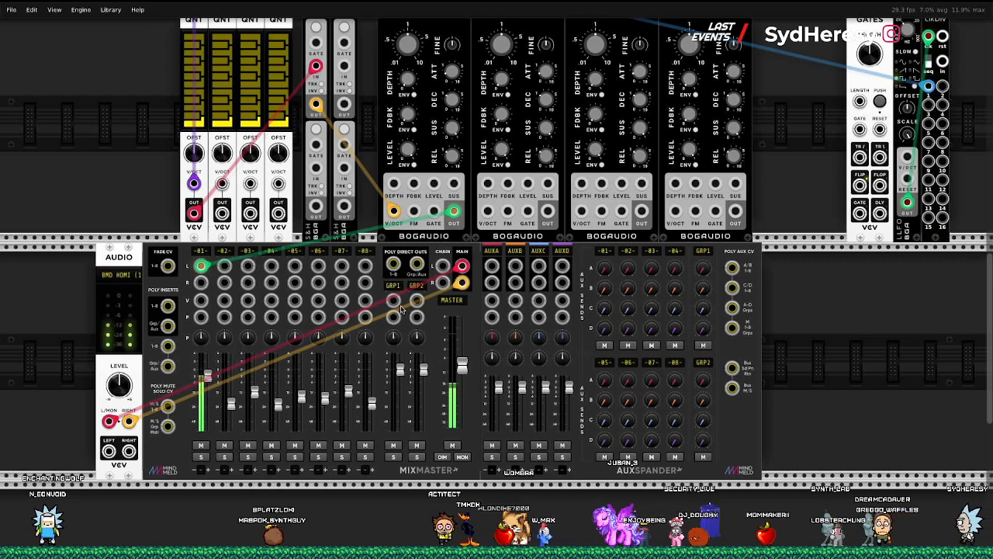
pyautogui.scroll(-2, 401, 308)
# Set PGMR's output range to 0V-3V
pyautogui.scroll(8, 401, 309)
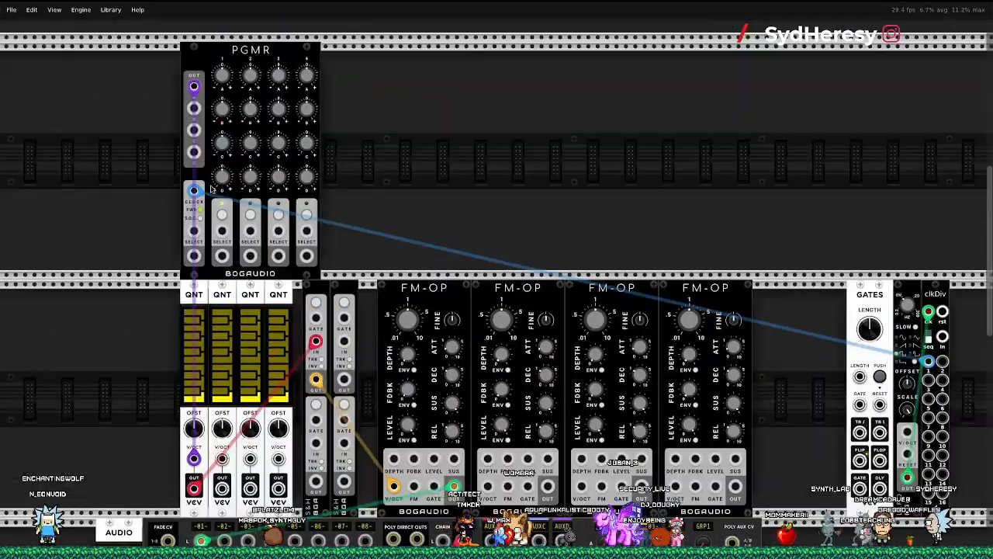
pyautogui.rightClick(234, 136)
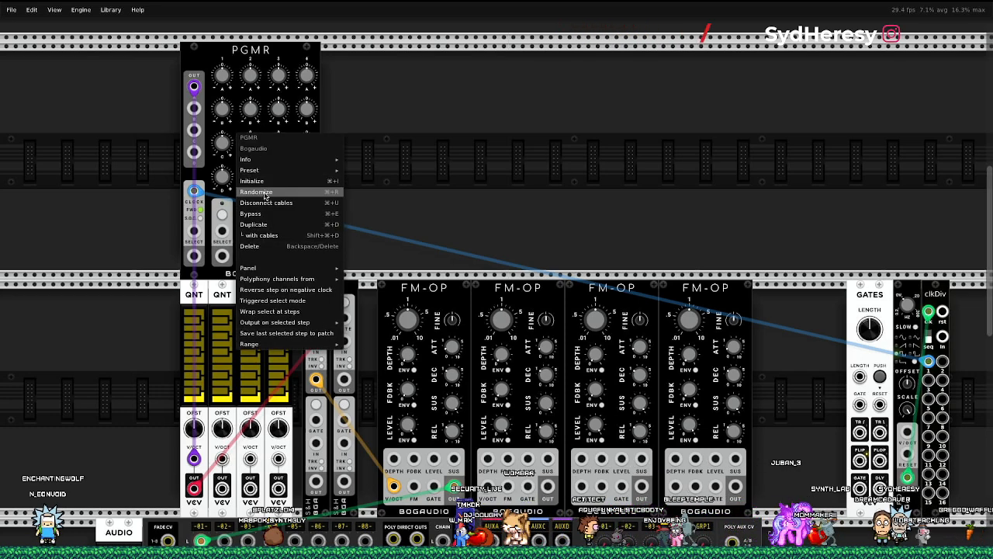
pyautogui.moveTo(298, 345)
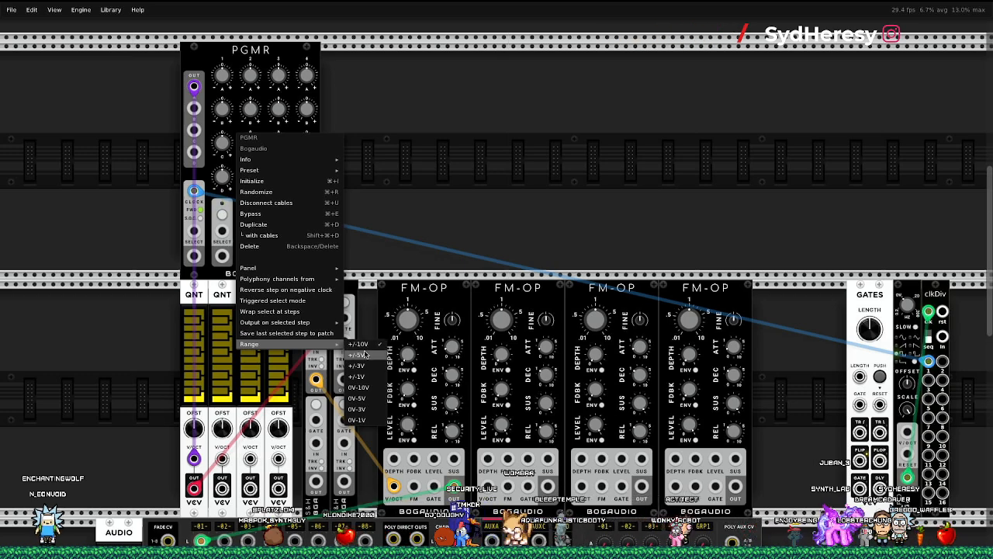
pyautogui.click(358, 409)
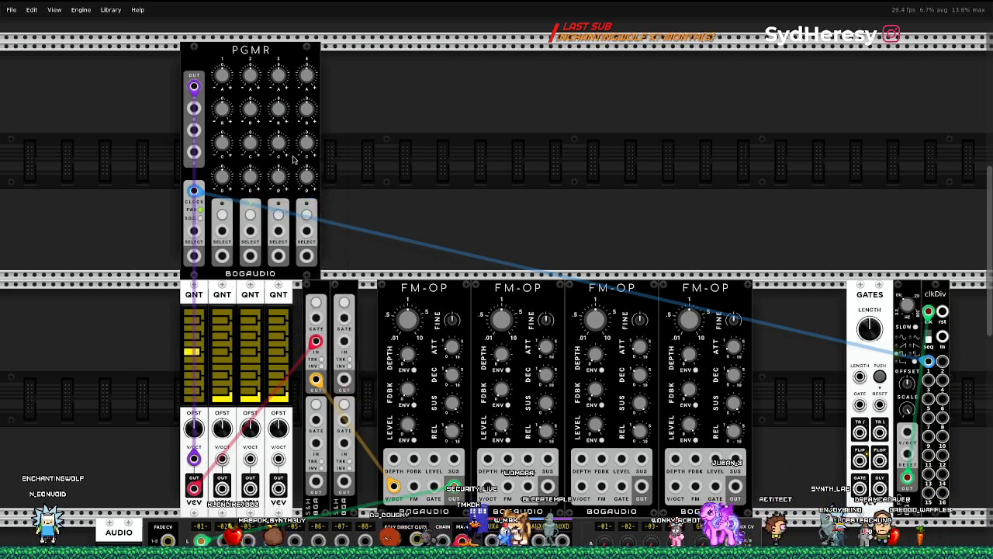
# Randomize PGMR's step values
pyautogui.rightClick(253, 274)
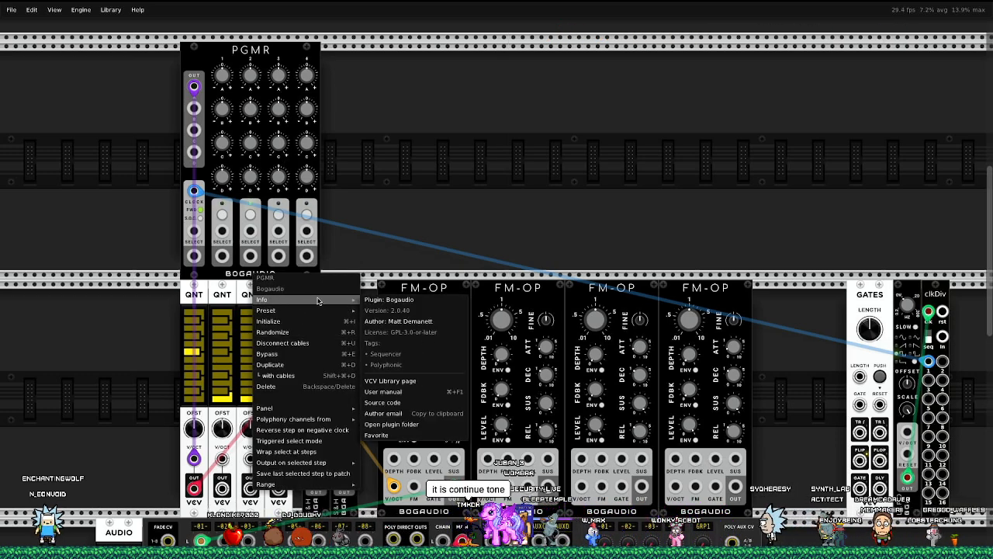
pyautogui.moveTo(317, 309)
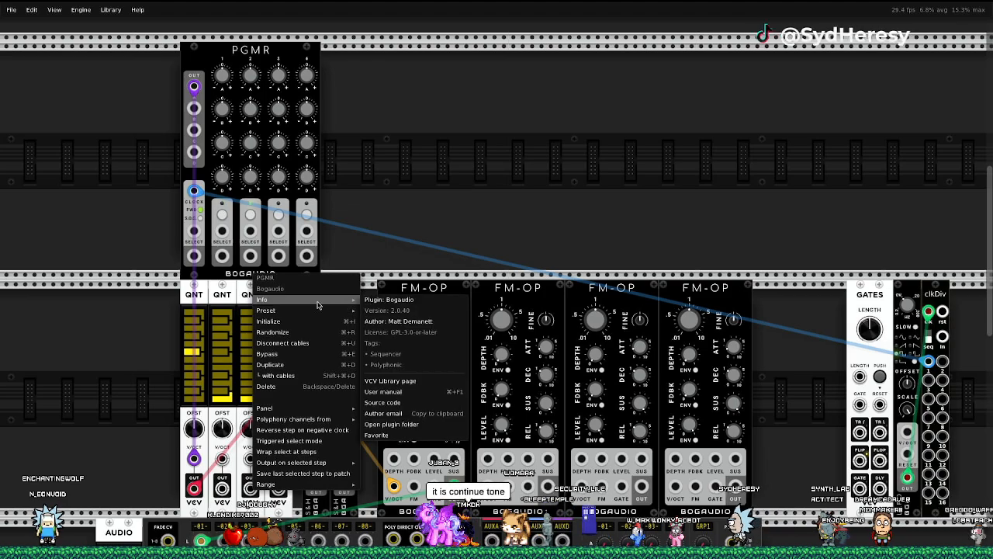
pyautogui.moveTo(316, 407)
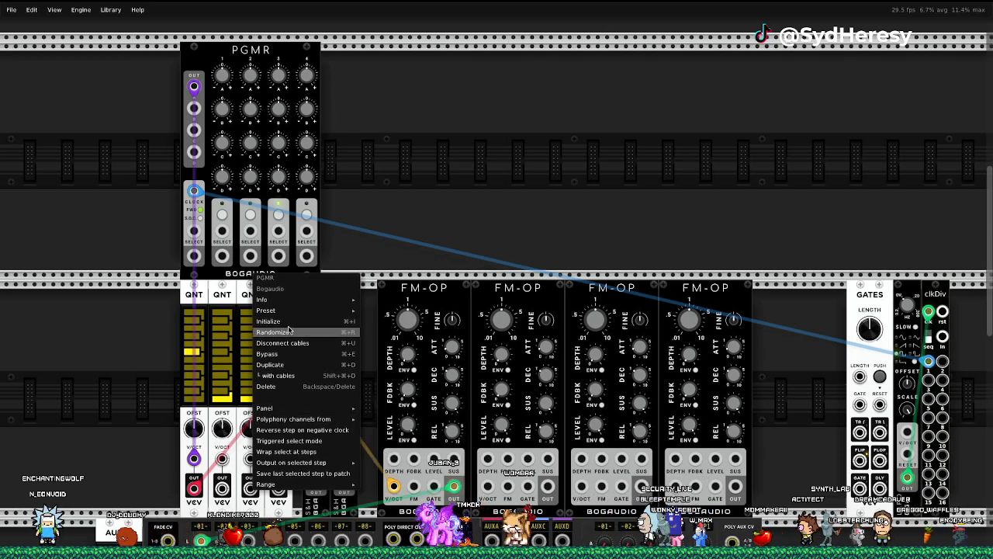
pyautogui.click(289, 330)
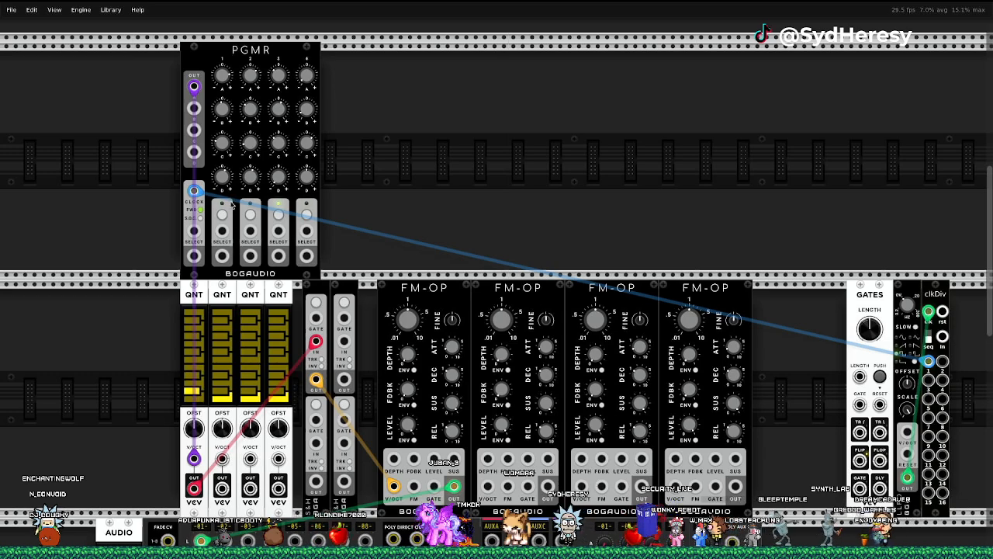
# Patch clkDiv's #3 output to the first S&H module's upper gate input
pyautogui.moveTo(316, 319); pyautogui.dragTo(928, 381)
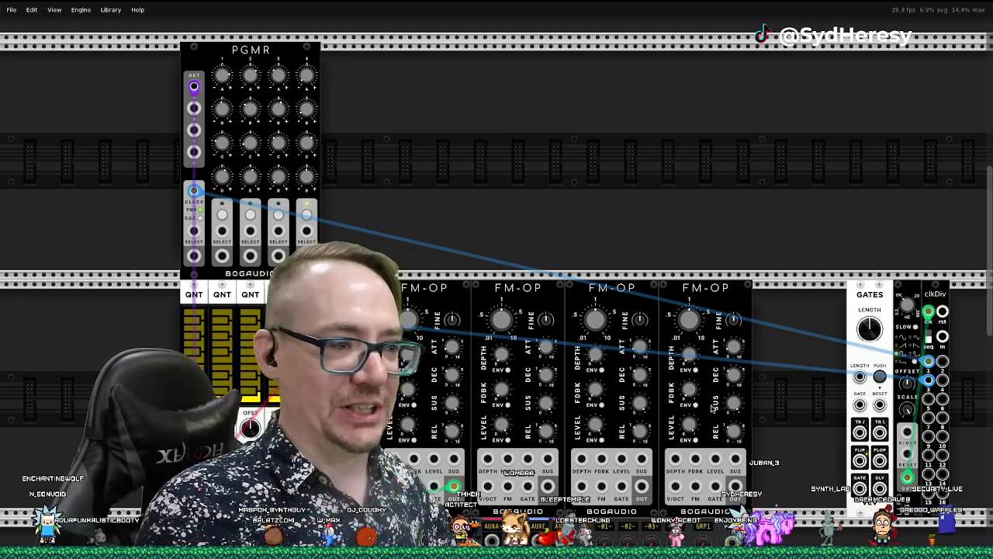
pyautogui.scroll(-1, 715, 409)
pyautogui.hscroll(-5, 713, 409)
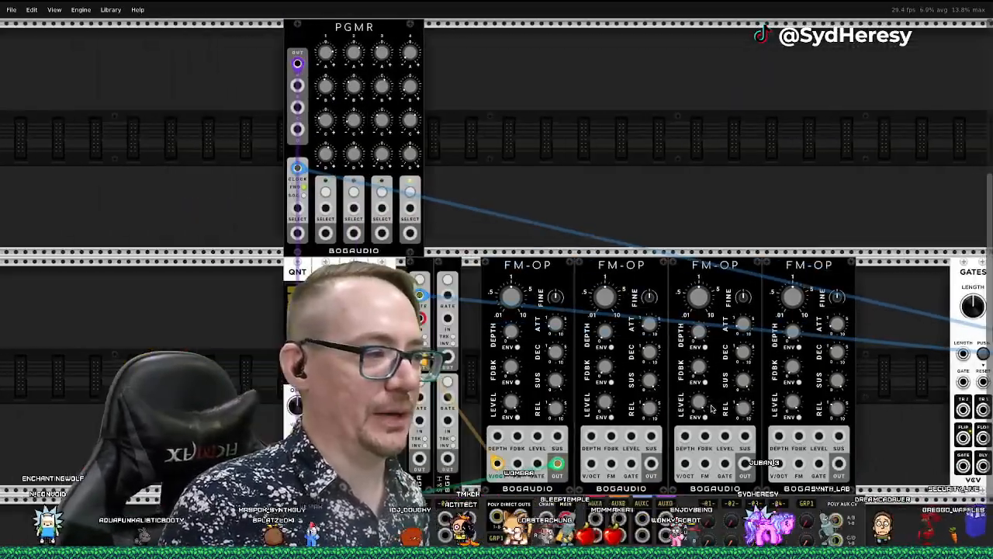
pyautogui.hscroll(-3, 711, 408)
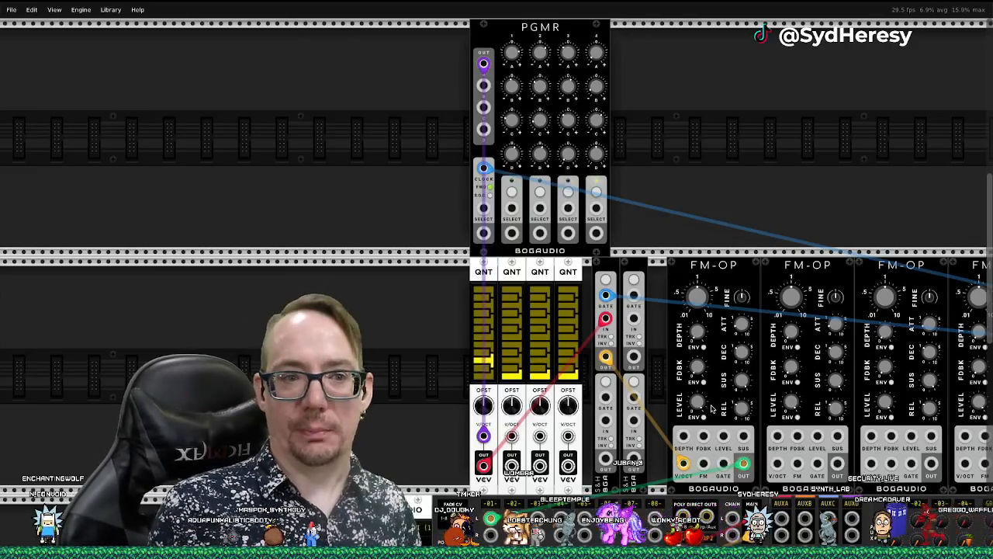
pyautogui.scroll(3, 918, 416)
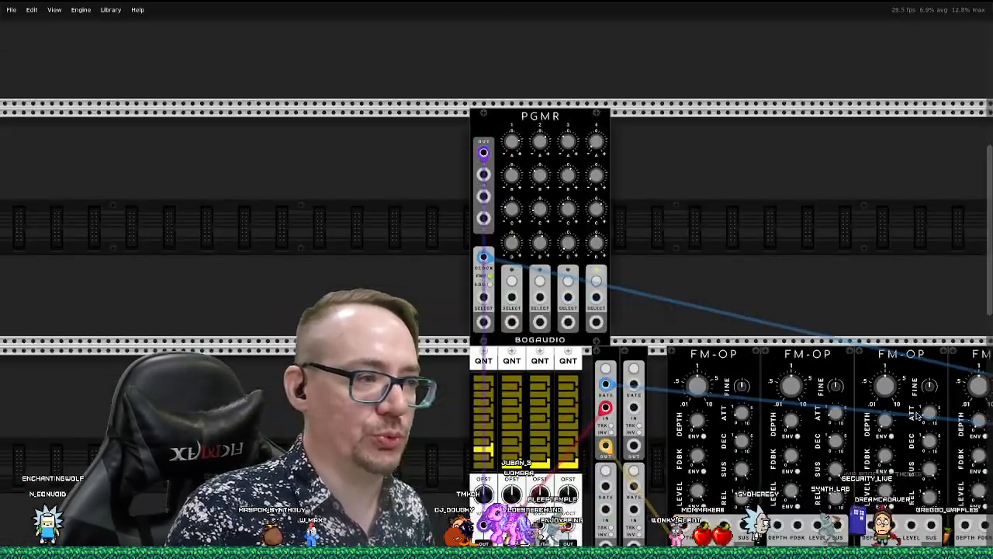
pyautogui.scroll(-3, 918, 416)
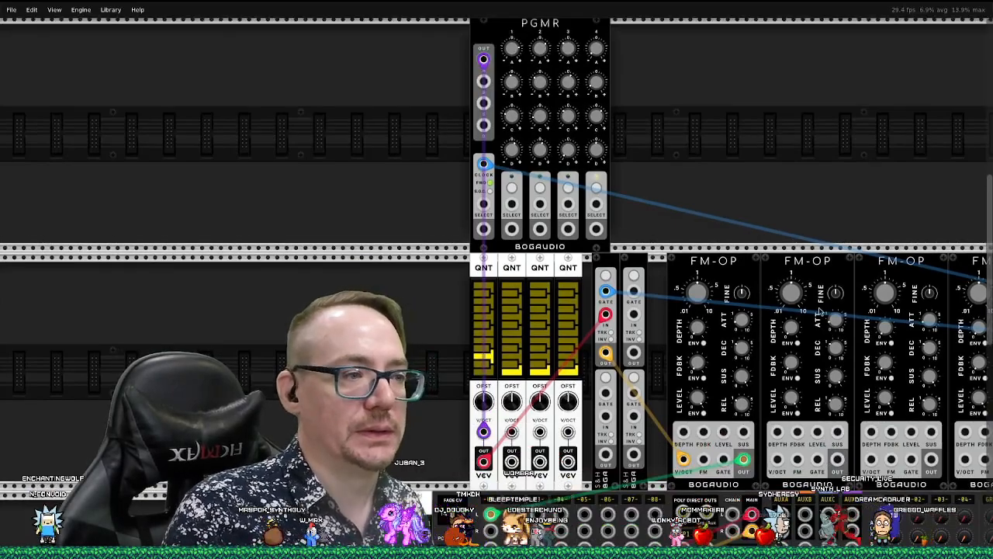
pyautogui.moveTo(705, 293)
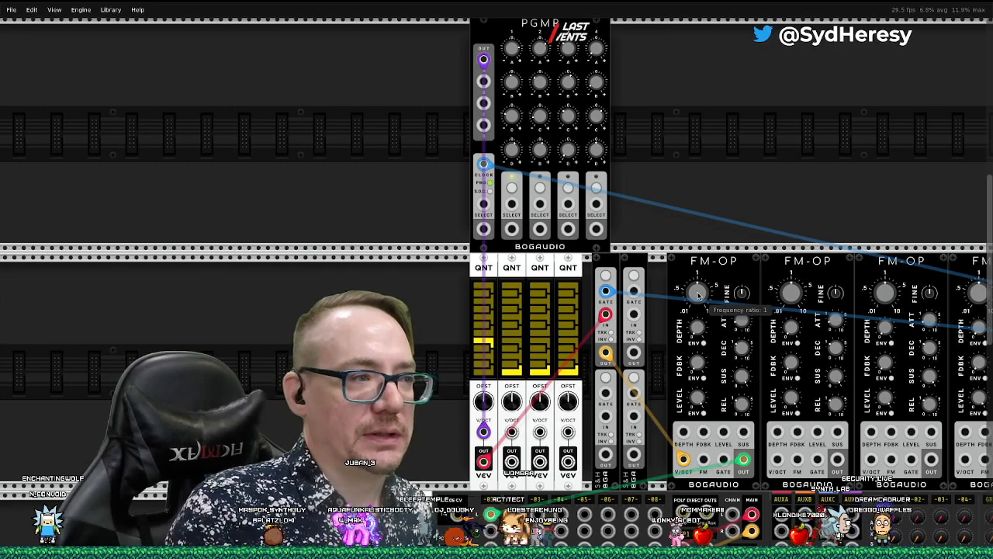
# Load the Aeolian (Minor) factory preset on all four QNT quantizers
pyautogui.rightClick(486, 300)
pyautogui.moveTo(522, 325)
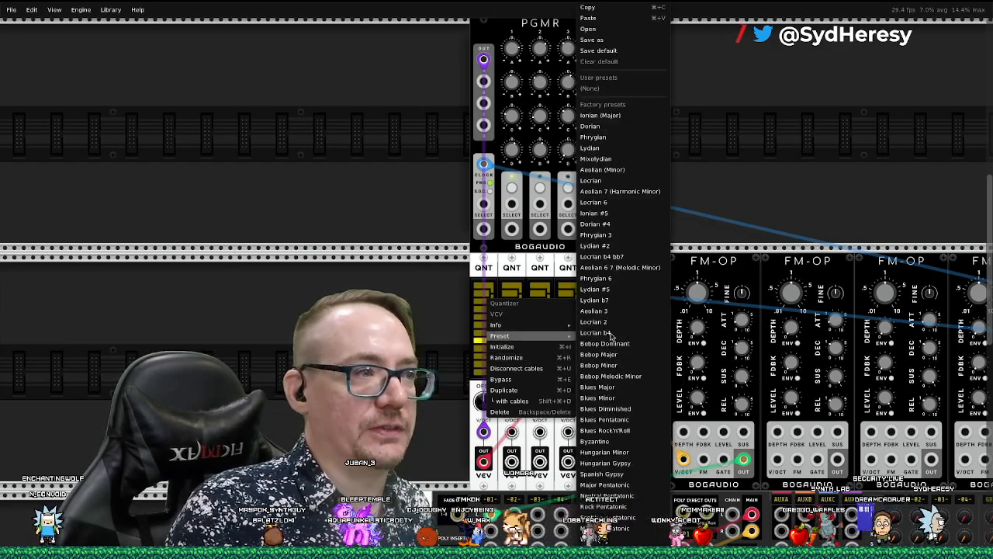
pyautogui.click(621, 169)
pyautogui.rightClick(516, 322)
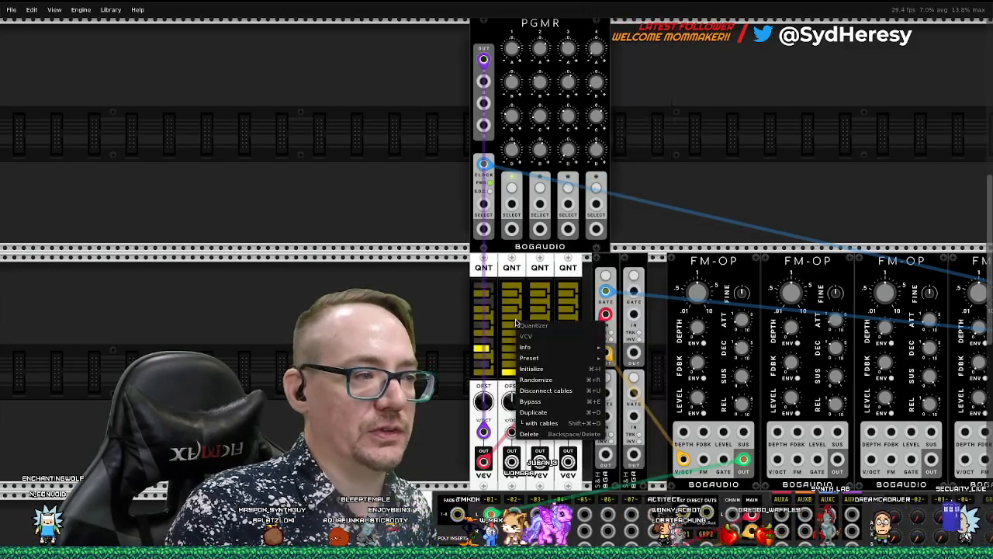
pyautogui.moveTo(596, 354)
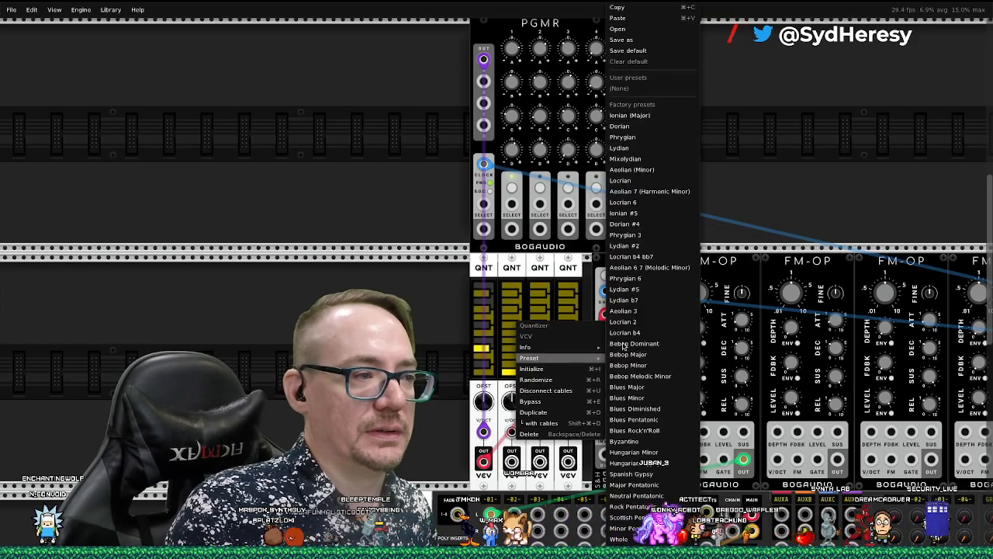
pyautogui.click(656, 169)
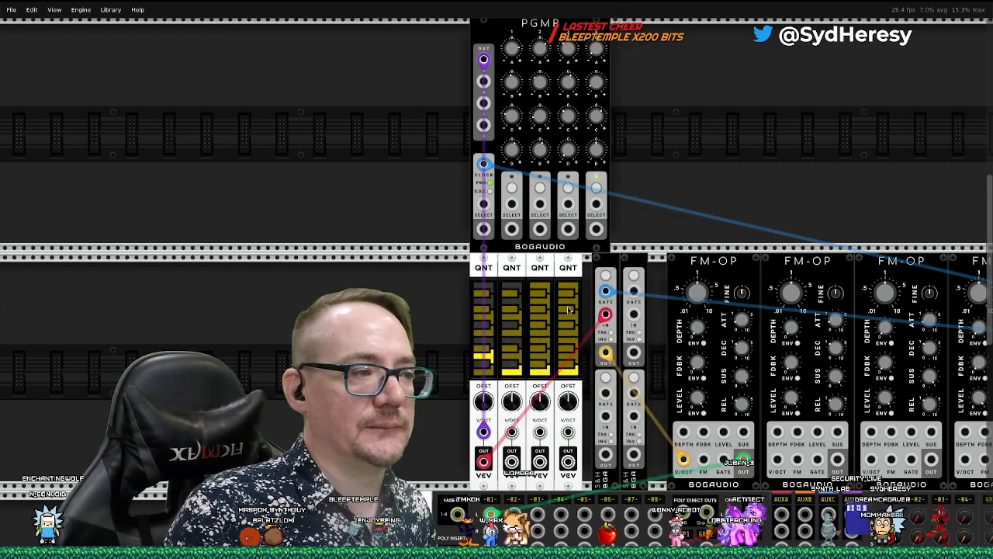
pyautogui.rightClick(543, 339)
pyautogui.moveTo(599, 373)
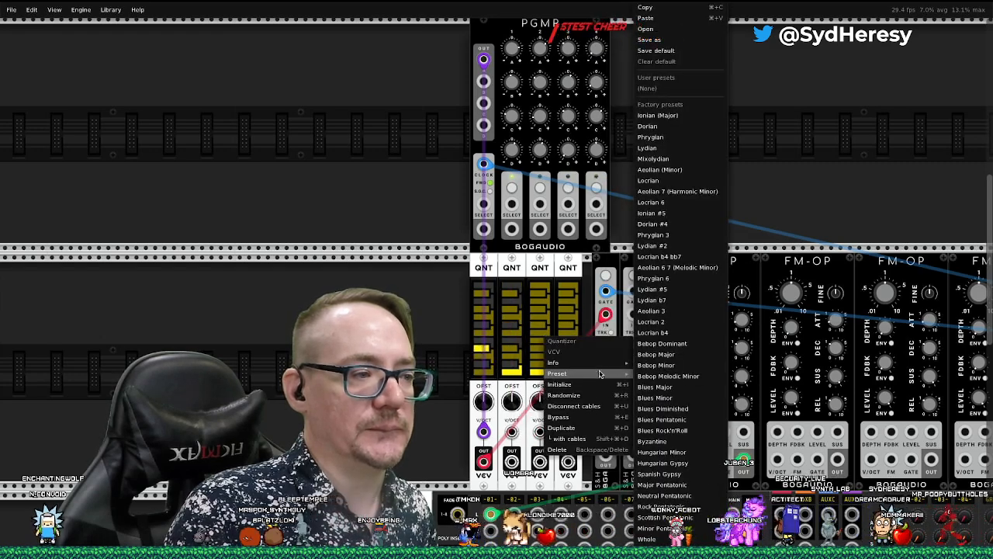
pyautogui.click(687, 170)
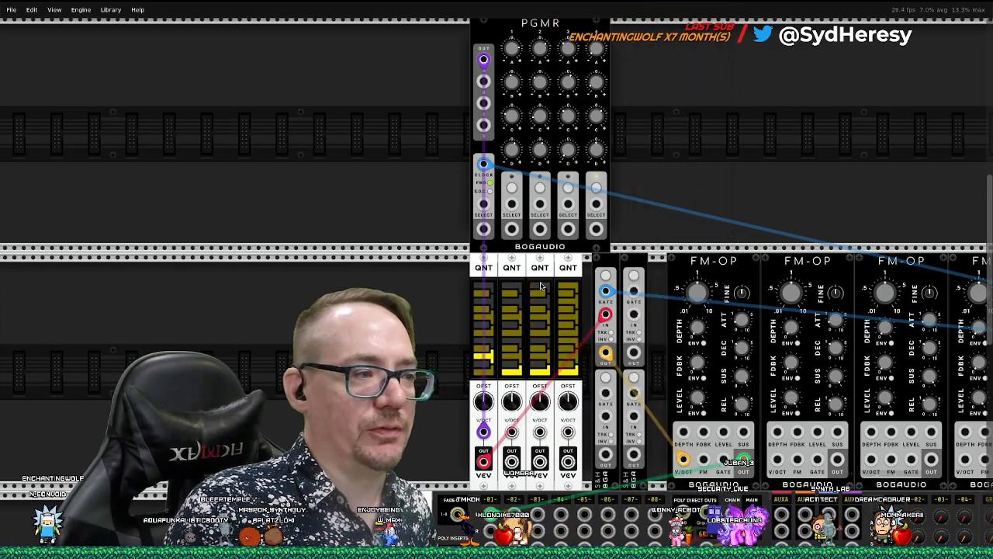
pyautogui.rightClick(570, 335)
pyautogui.moveTo(609, 370)
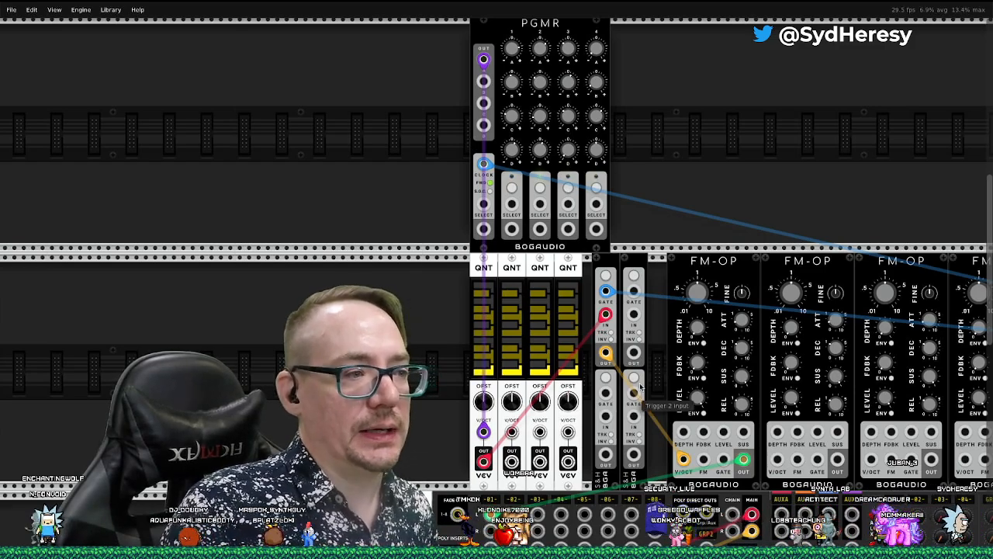
# Randomize PGMR again to generate a new set of step values
pyautogui.scroll(1, 511, 286)
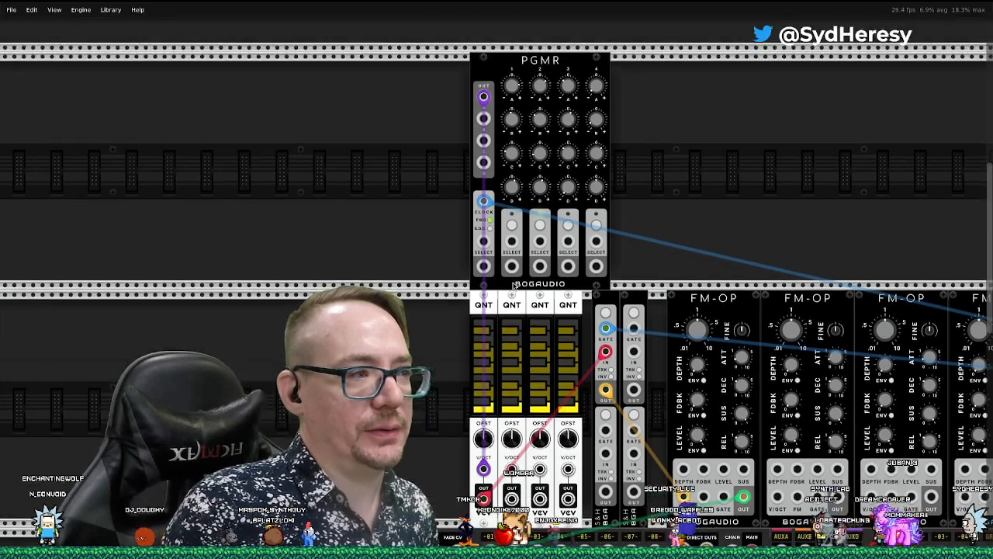
pyautogui.rightClick(530, 108)
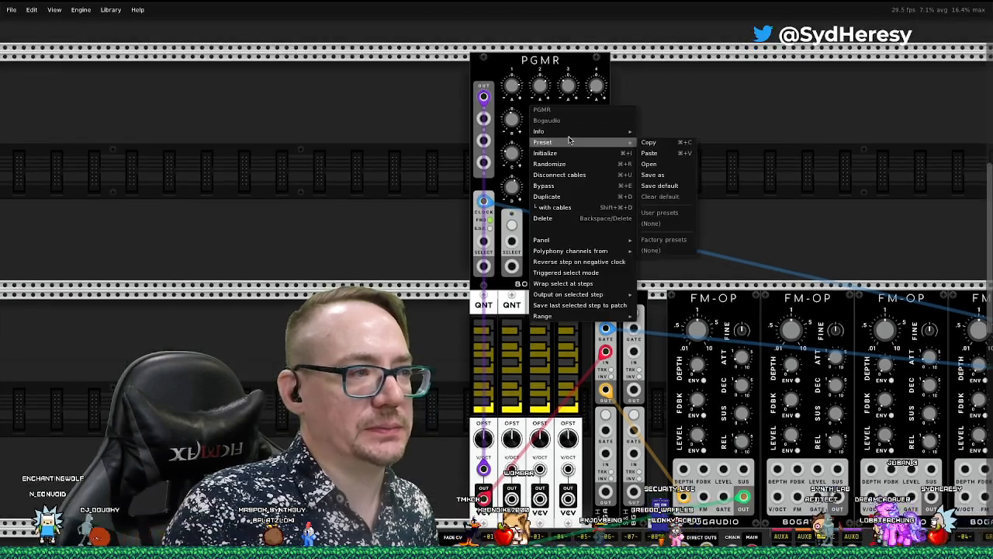
pyautogui.click(567, 177)
pyautogui.scroll(1, 649, 301)
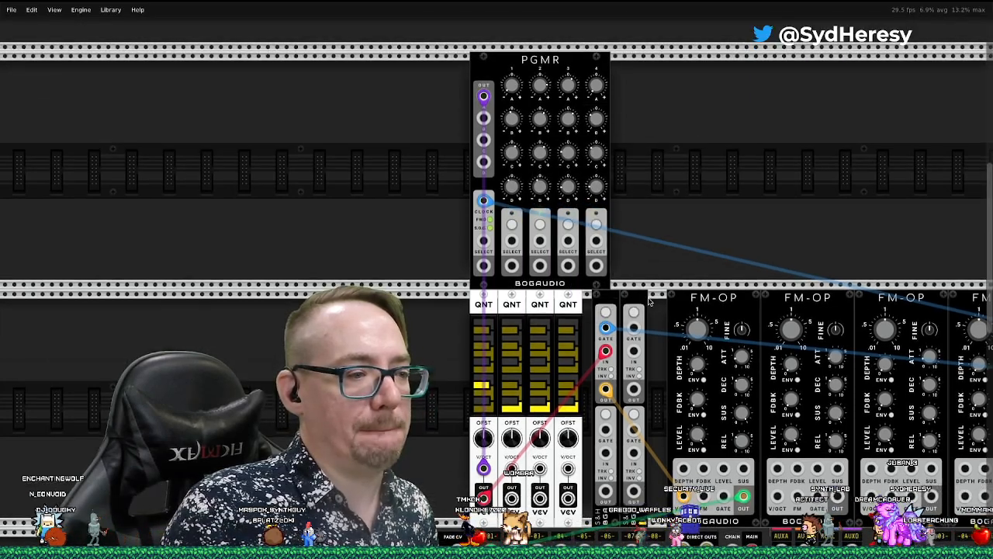
# Enable envelope control of the level on the first FM-OP
pyautogui.scroll(-2, 650, 300)
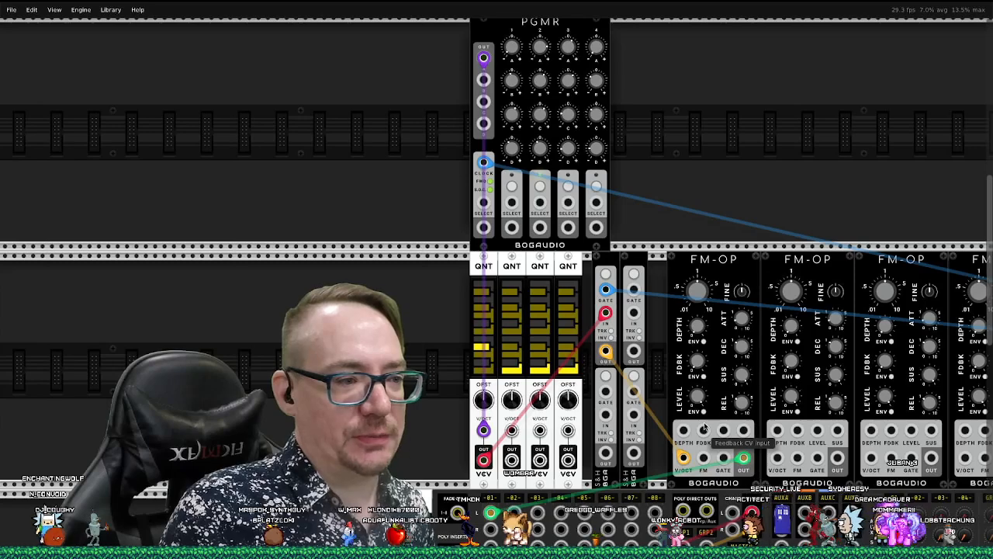
pyautogui.click(703, 412)
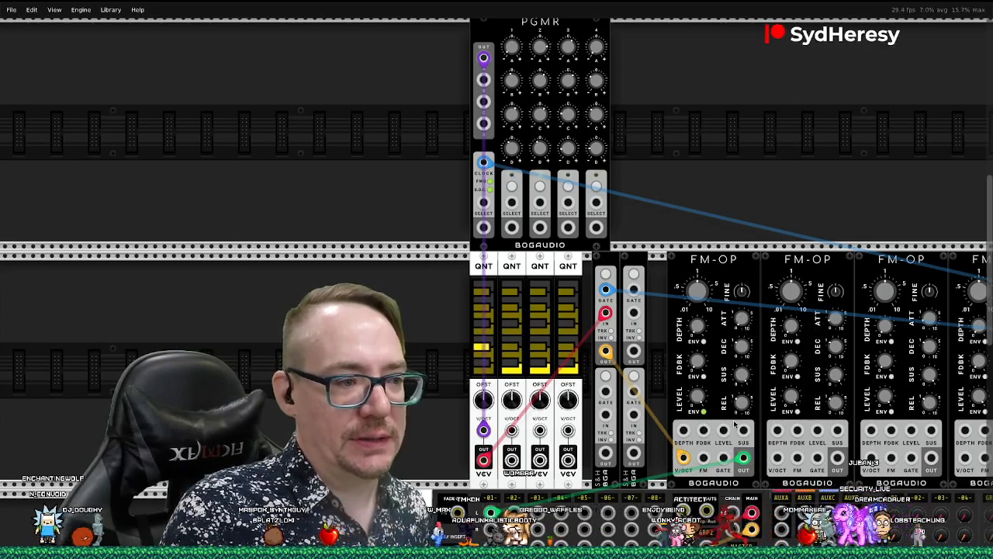
# Patch clkDiv's #1 output to the GATES gate input and GATES' rising edge trigger output to the first FM-OP's gate input
pyautogui.hscroll(10, 668, 442)
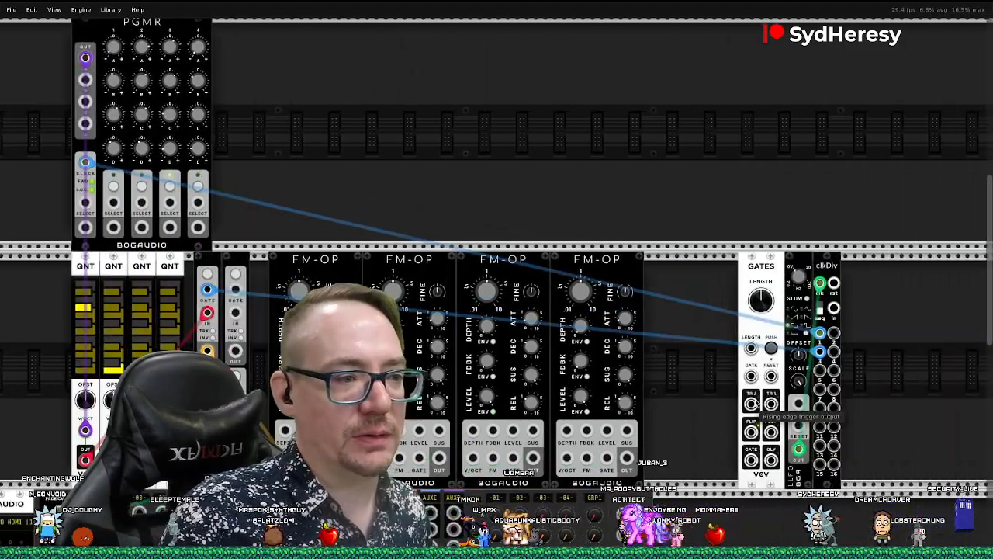
pyautogui.moveTo(751, 376); pyautogui.dragTo(820, 334)
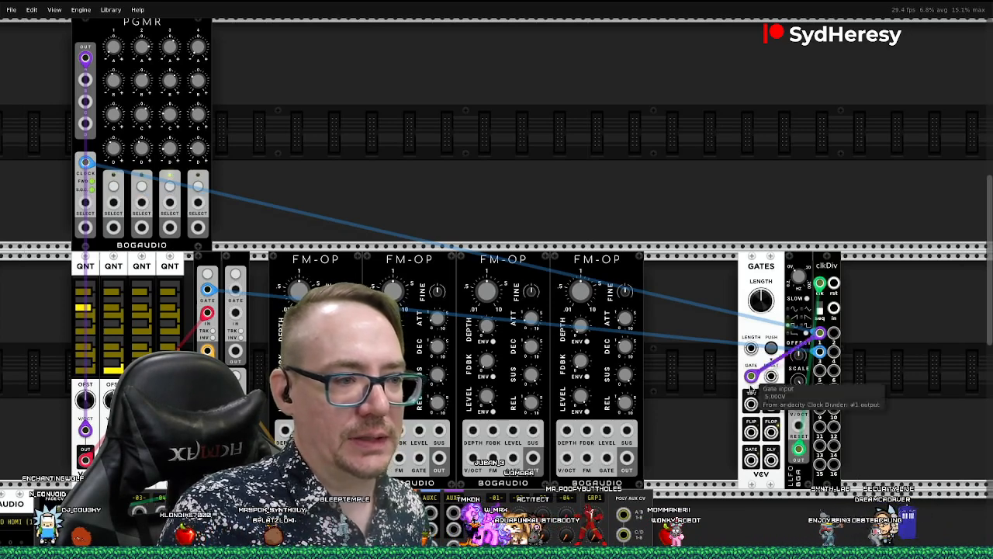
pyautogui.moveTo(751, 403); pyautogui.dragTo(521, 458)
pyautogui.hscroll(-3, 471, 413)
pyautogui.hscroll(-3, 472, 413)
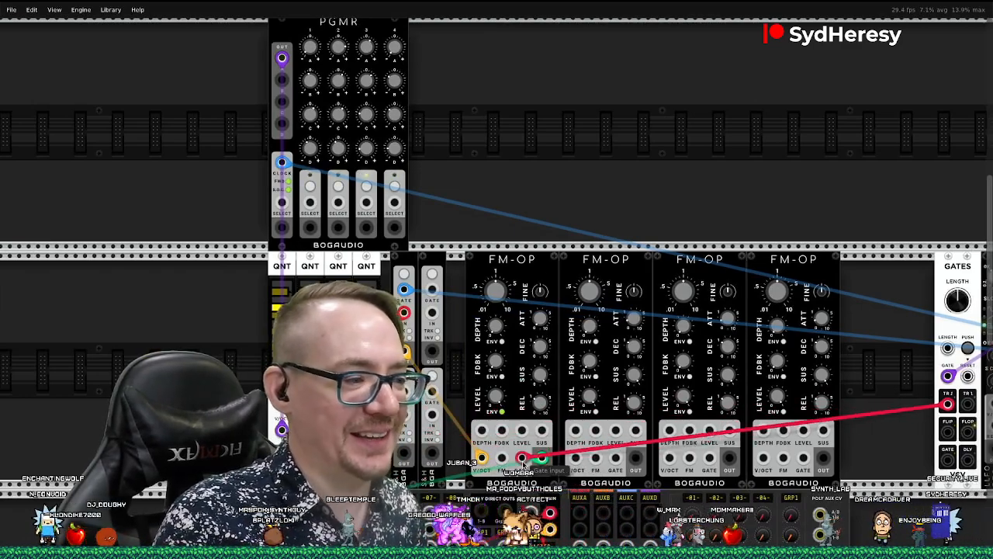
# Move the GATES gate and PGMR clock cables to clkDiv's #5 output and the S&H gate cable to its #7 output
pyautogui.scroll(-5, 532, 378)
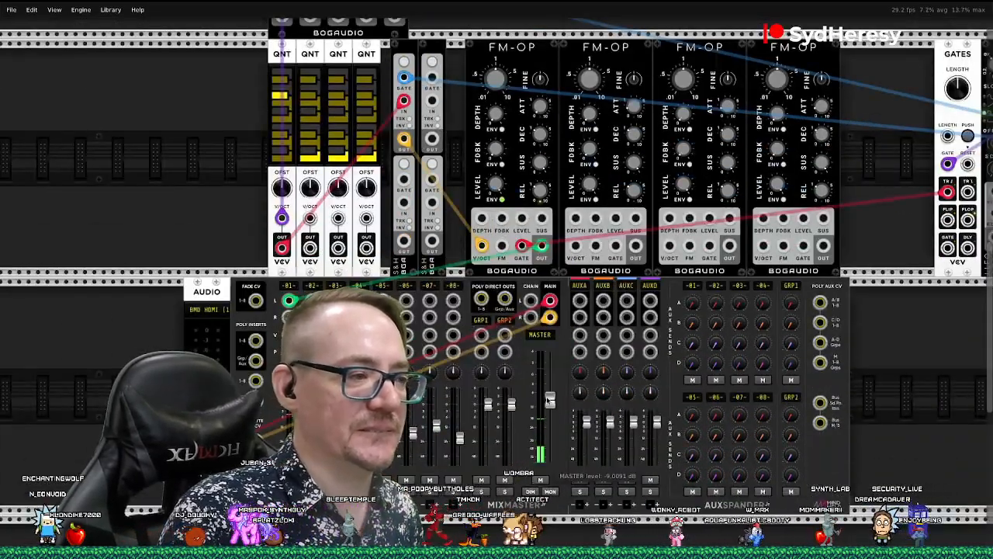
pyautogui.scroll(2, 551, 401)
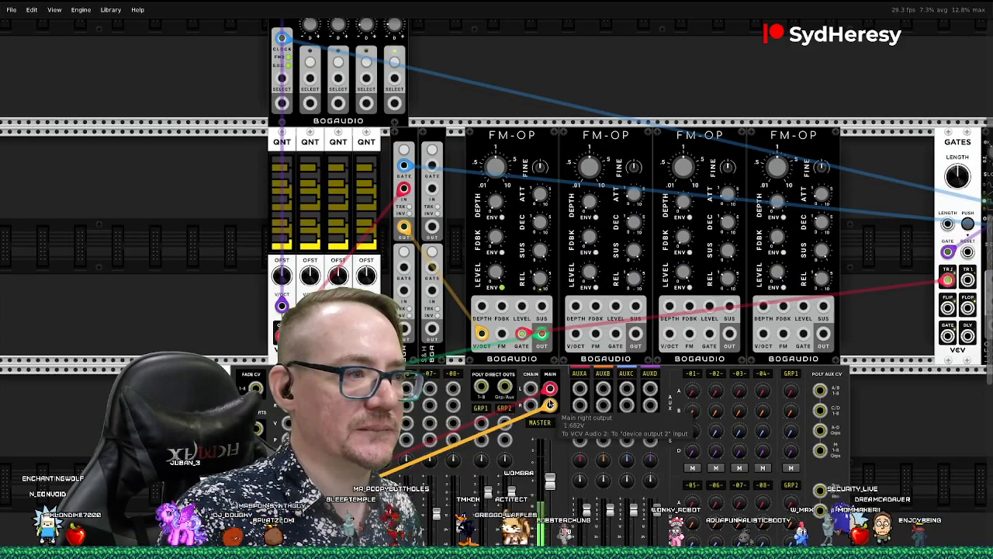
pyautogui.scroll(1, 551, 401)
pyautogui.hscroll(5, 962, 303)
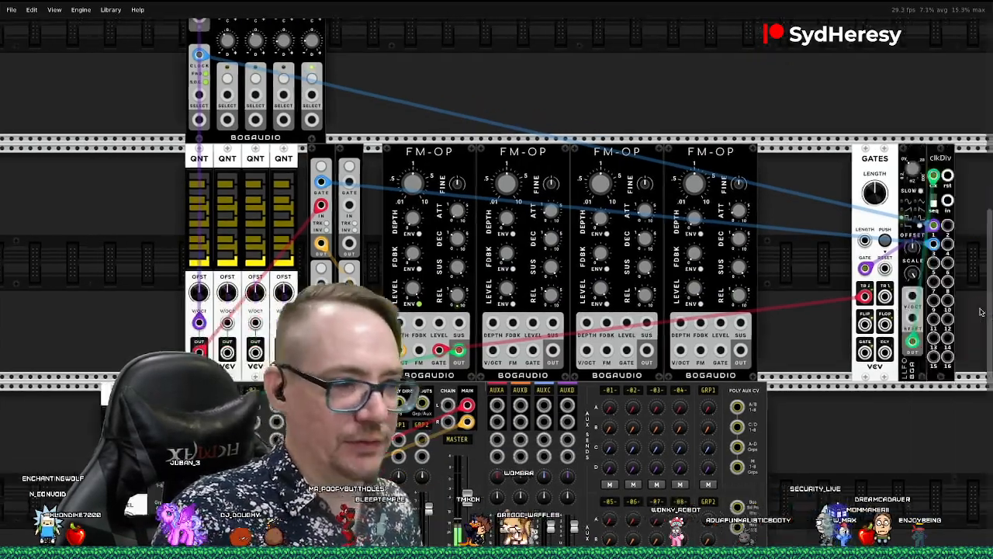
pyautogui.hscroll(1, 980, 312)
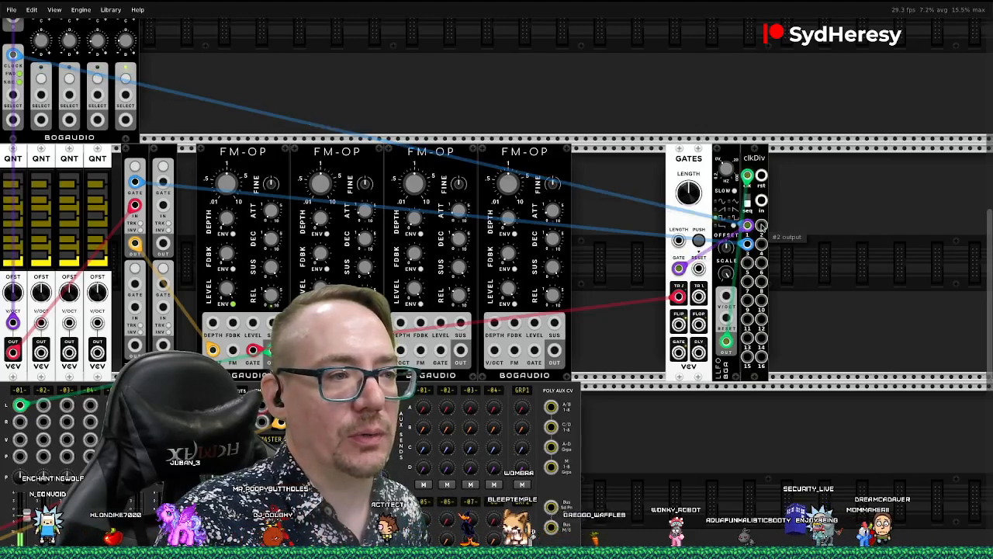
pyautogui.moveTo(751, 225); pyautogui.dragTo(752, 270)
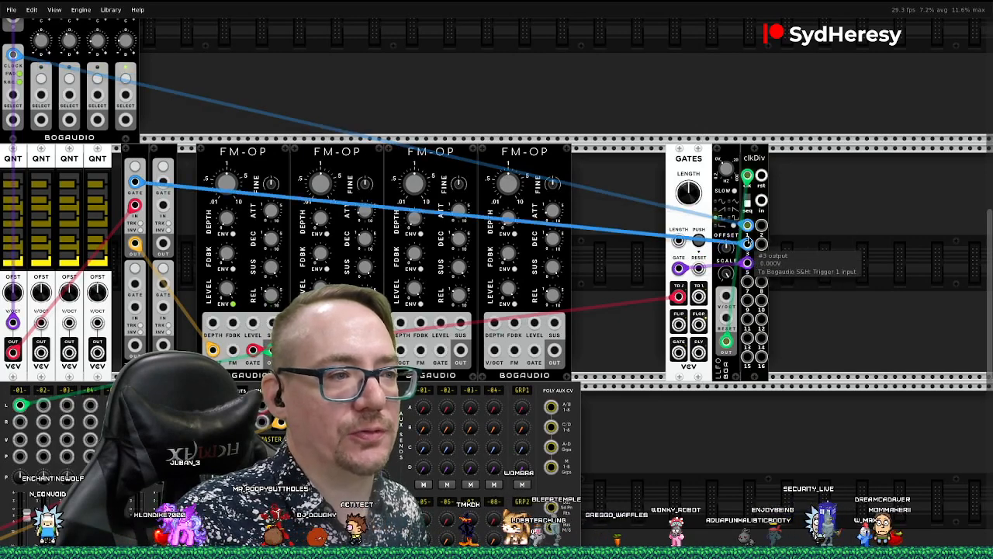
pyautogui.moveTo(747, 226); pyautogui.dragTo(746, 281)
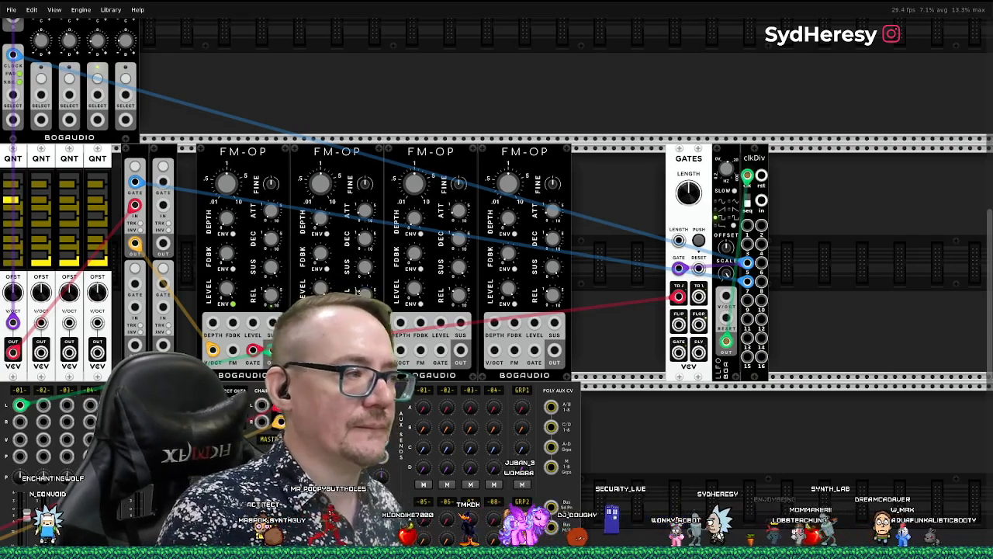
# Examine the signal path from PGMR and the quantizers through the first FM-OP to the MixMaster
pyautogui.scroll(-3, 392, 272)
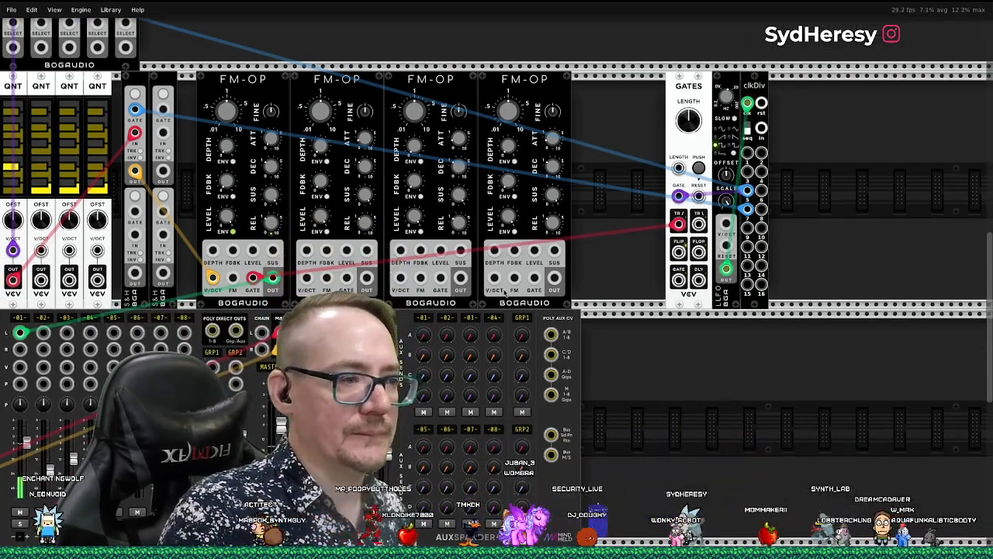
pyautogui.hscroll(2, 404, 276)
pyautogui.hscroll(-12, 466, 284)
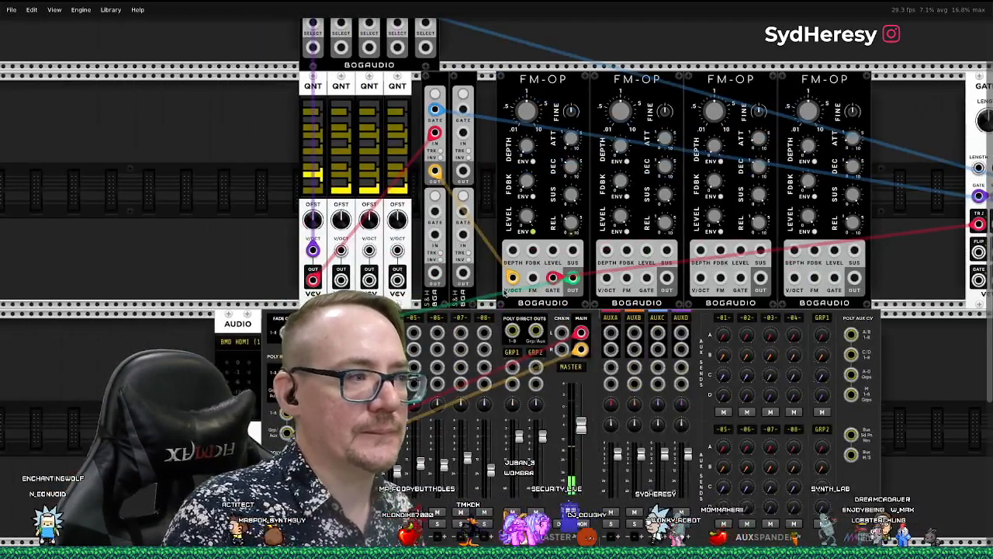
pyautogui.hscroll(2, 506, 294)
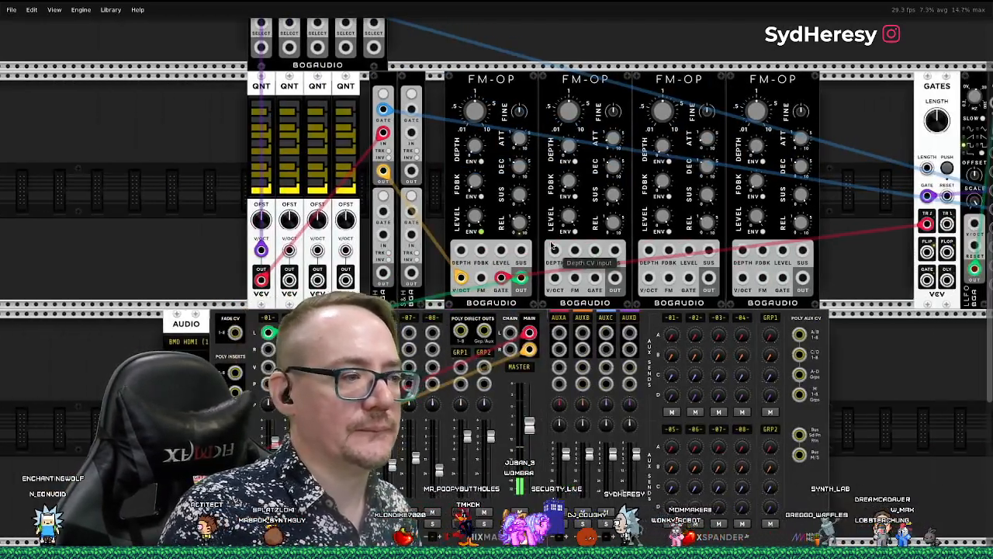
pyautogui.hscroll(-4, 552, 246)
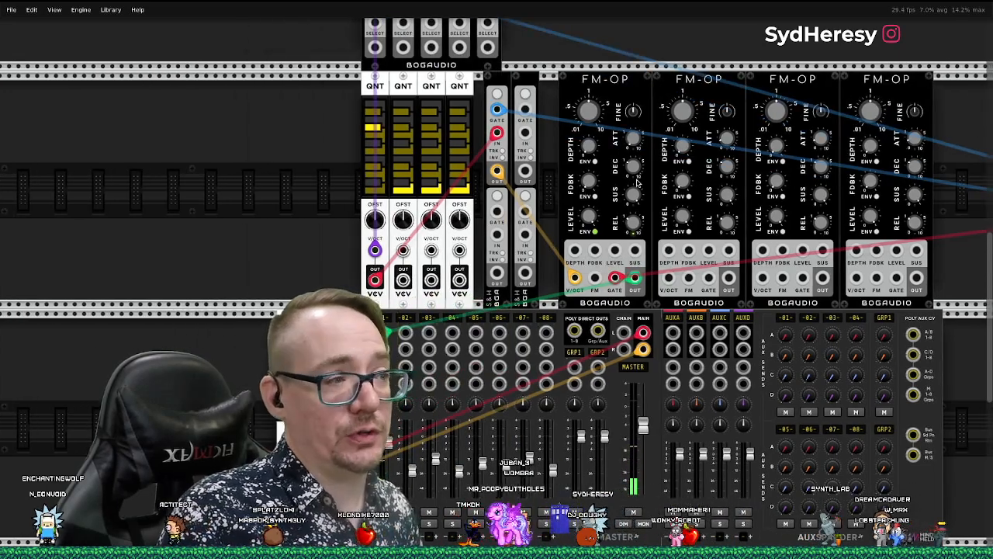
pyautogui.scroll(4, 638, 182)
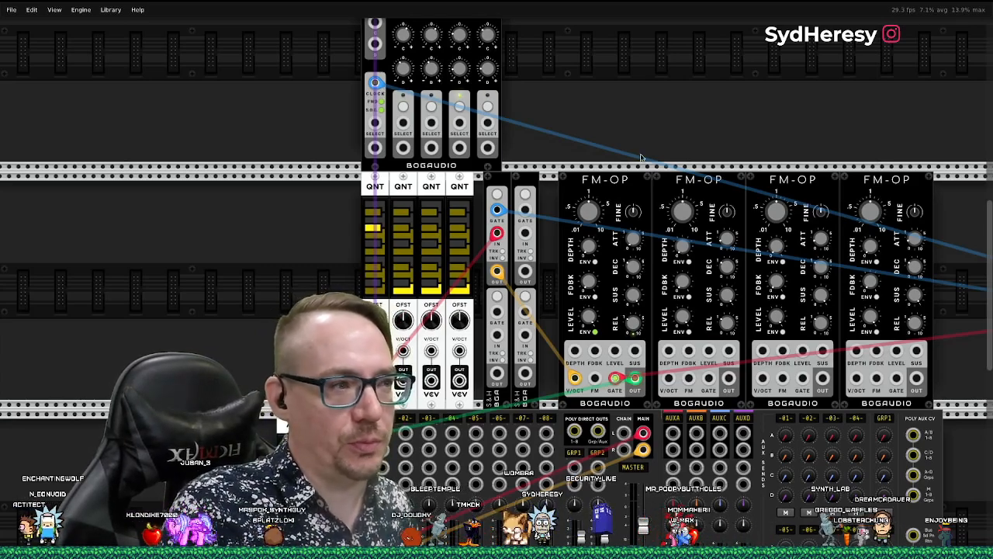
pyautogui.scroll(-3, 613, 153)
pyautogui.scroll(3, 613, 153)
# Move the S&H gate cable to clkDiv's #6 output and lower the LLFO's frequency slightly
pyautogui.hscroll(6, 733, 189)
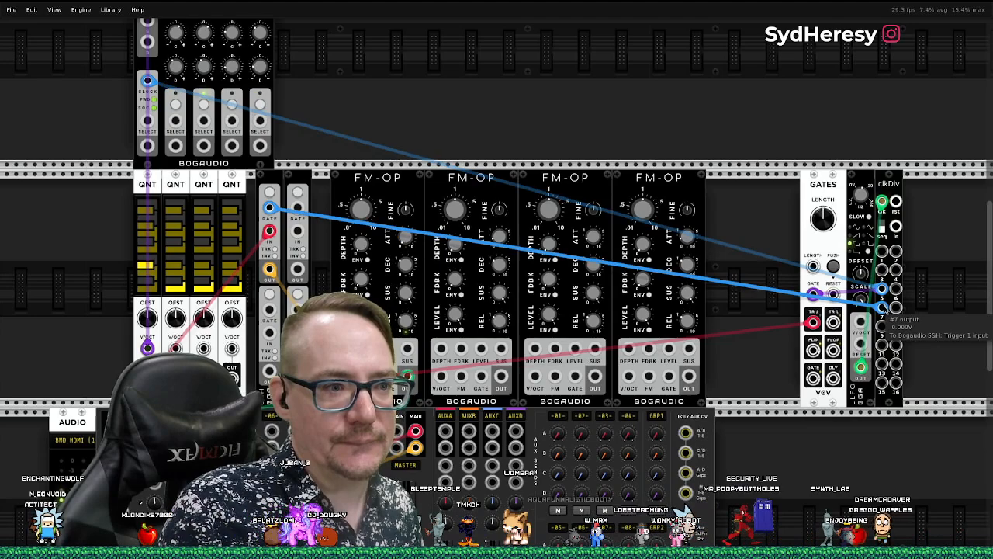
pyautogui.moveTo(883, 309); pyautogui.dragTo(883, 288)
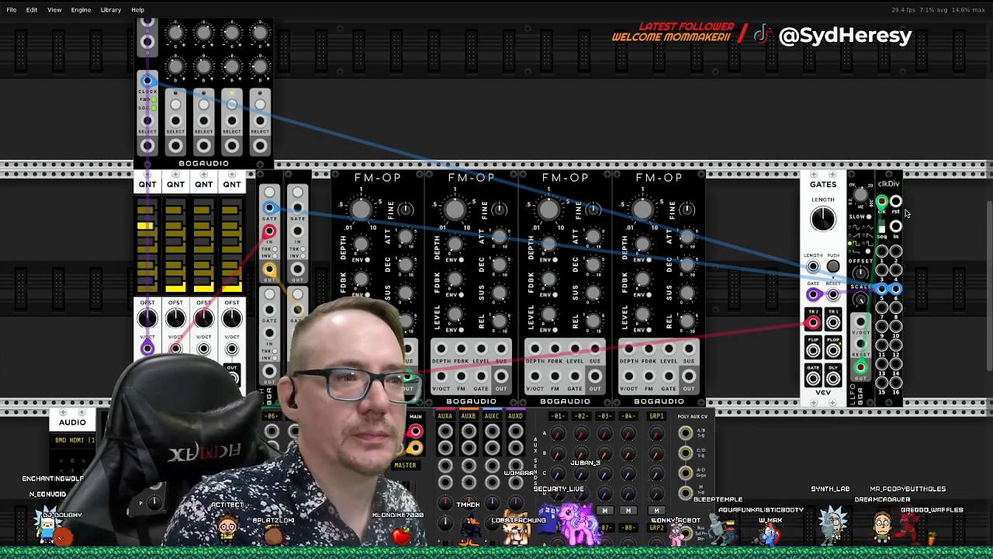
pyautogui.moveTo(860, 196); pyautogui.dragTo(859, 211)
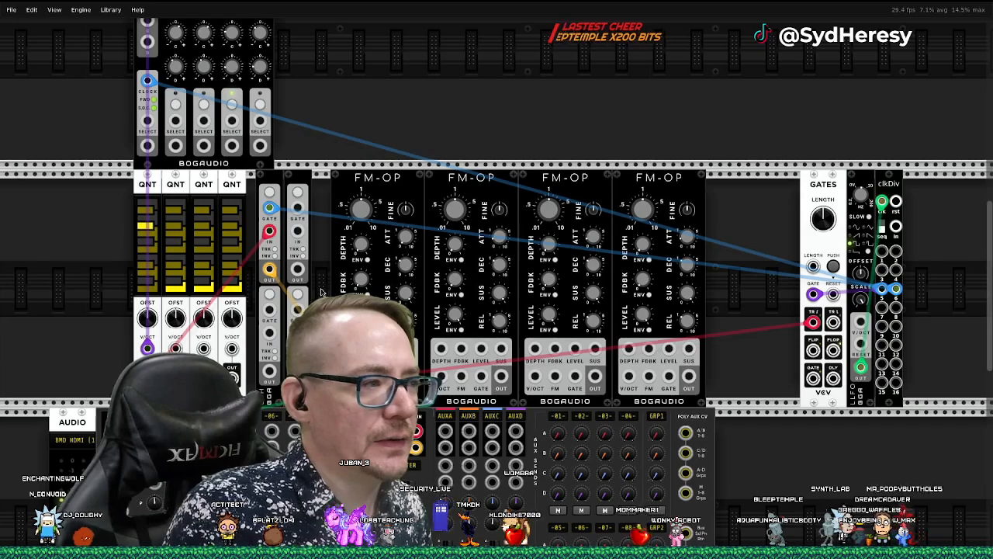
# Patch PGMR's sequence B, C and D outputs to the V/OCT inputs of the second, third and fourth QNTs
pyautogui.scroll(-1, 755, 285)
pyautogui.scroll(1, 755, 285)
pyautogui.hscroll(3, 323, 292)
pyautogui.hscroll(-10, 322, 293)
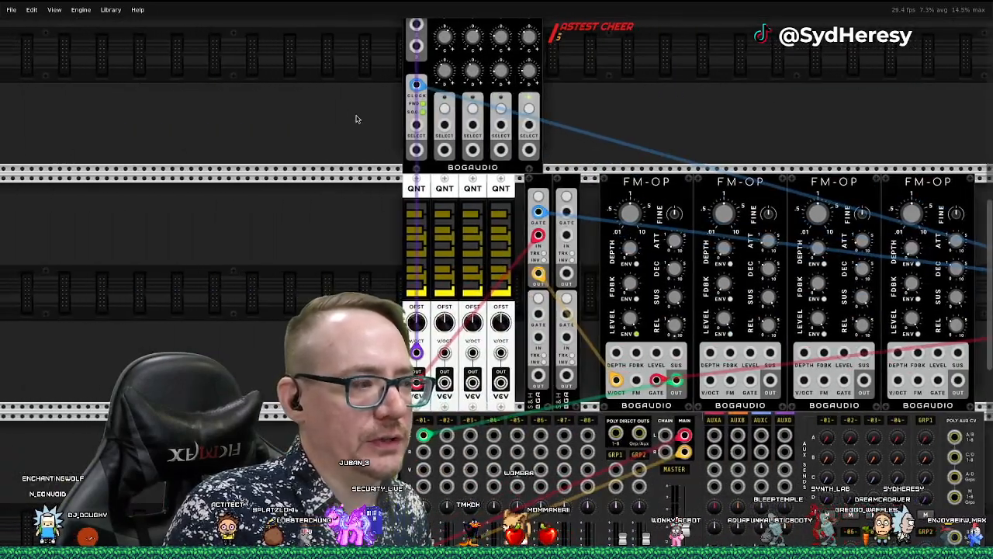
pyautogui.scroll(3, 424, 126)
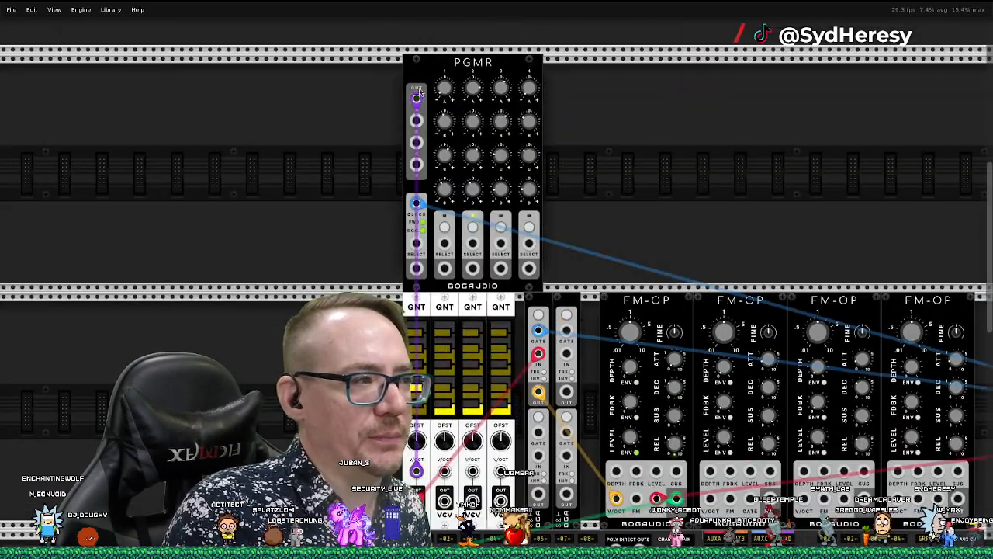
pyautogui.moveTo(416, 121); pyautogui.dragTo(444, 470)
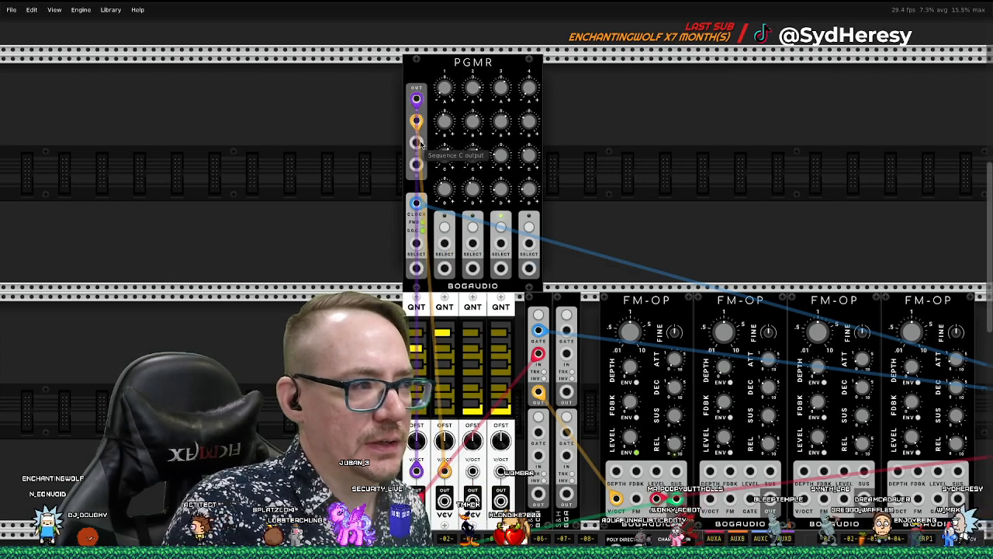
pyautogui.moveTo(417, 143); pyautogui.dragTo(474, 471)
pyautogui.moveTo(418, 164); pyautogui.dragTo(501, 472)
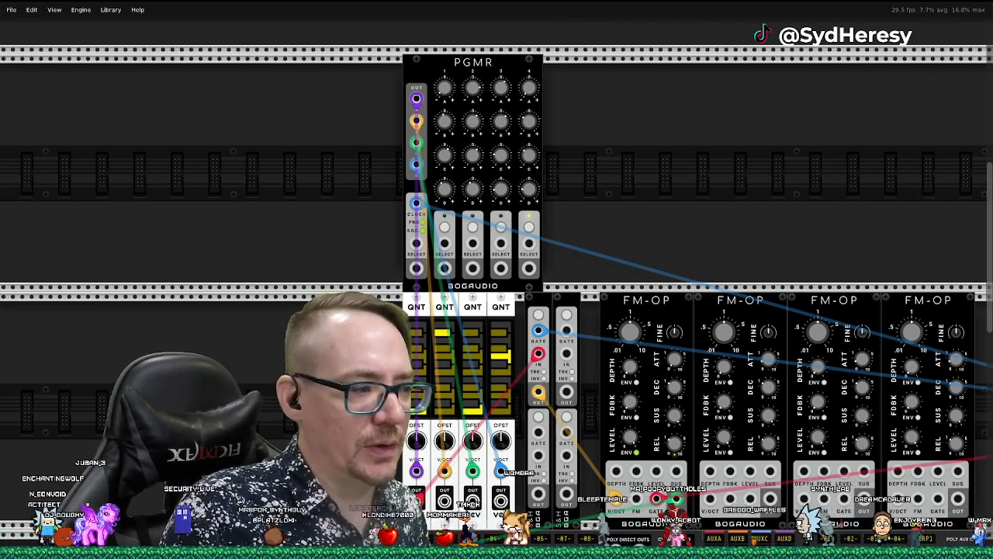
# Patch the second, third and fourth QNT pitch outputs to the inputs of the three remaining S&H sections
pyautogui.scroll(2, 429, 332)
pyautogui.scroll(-4, 429, 332)
pyautogui.hscroll(-4, 429, 332)
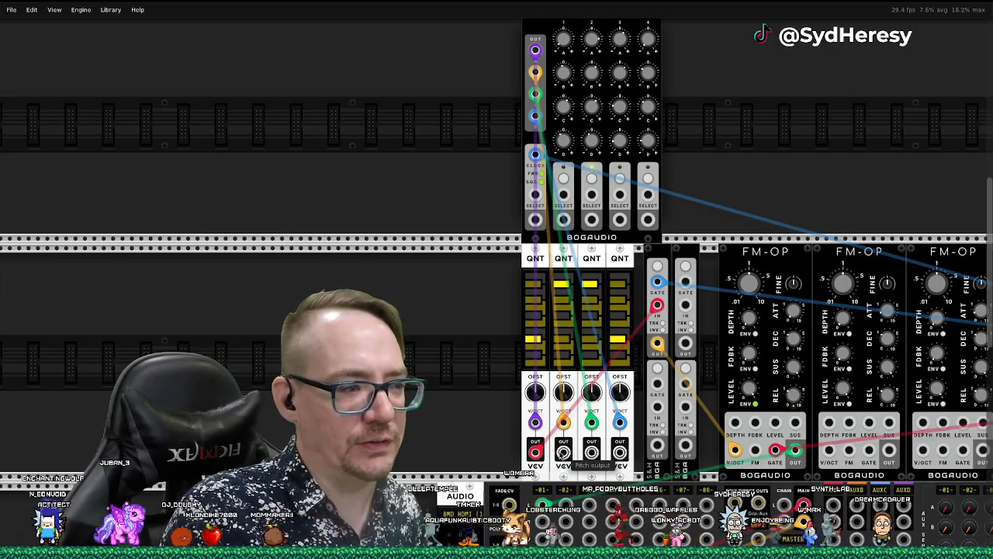
pyautogui.moveTo(563, 452); pyautogui.dragTo(686, 306)
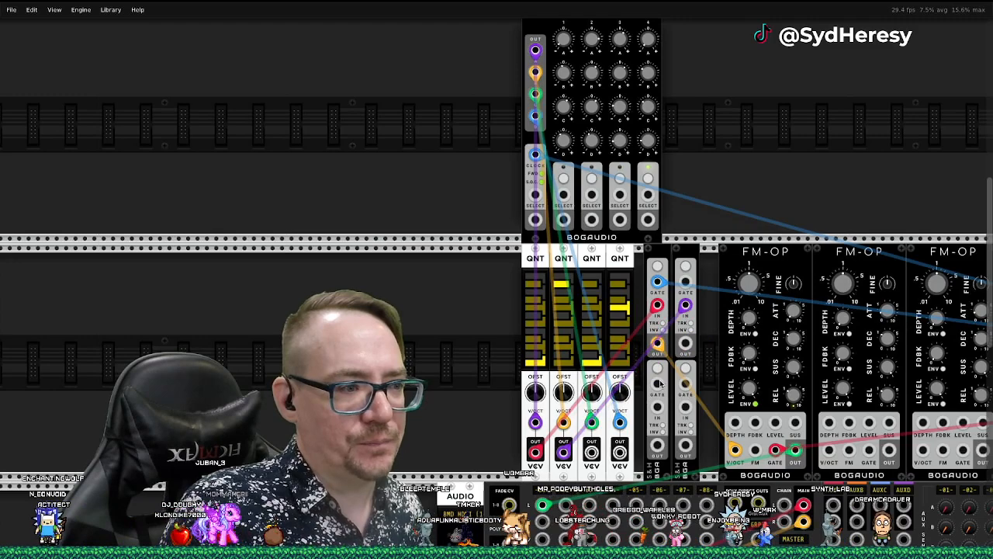
pyautogui.moveTo(591, 450); pyautogui.dragTo(657, 407)
pyautogui.moveTo(619, 451); pyautogui.dragTo(686, 409)
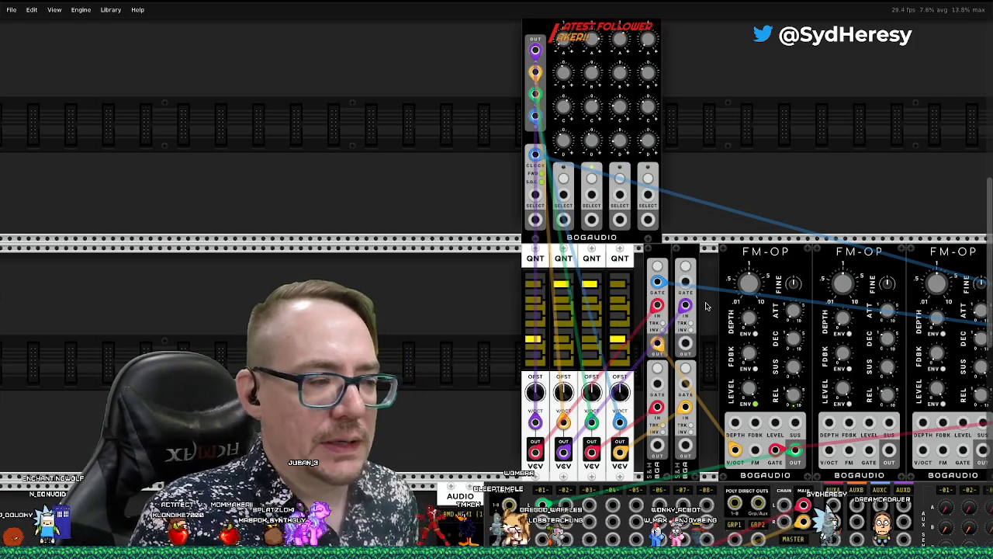
# Patch the outputs of the three newly fed S&H sections to the V/OCT inputs of the second, third and fourth FM-OPs
pyautogui.hscroll(2, 706, 310)
pyautogui.hscroll(5, 706, 308)
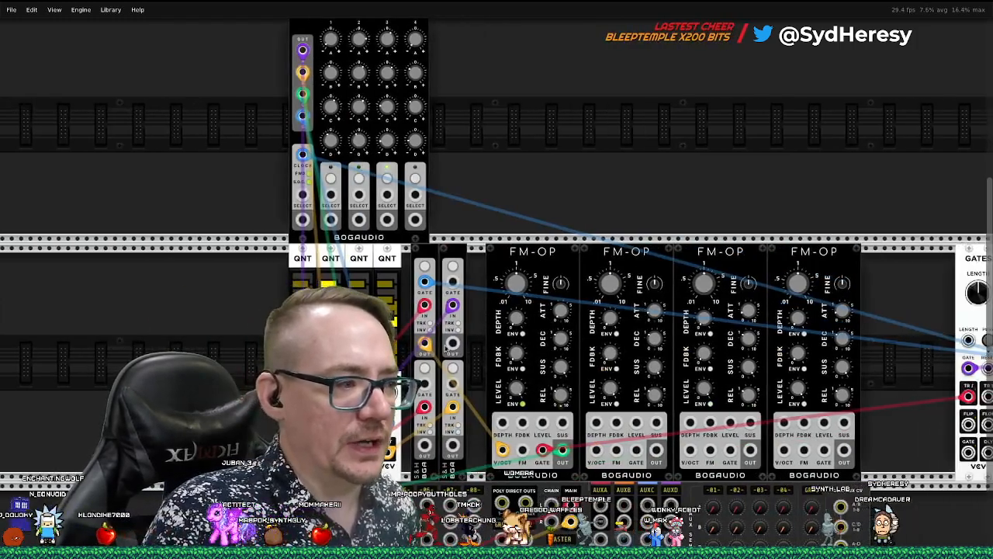
pyautogui.moveTo(452, 345); pyautogui.dragTo(596, 450)
pyautogui.moveTo(424, 444); pyautogui.dragTo(690, 450)
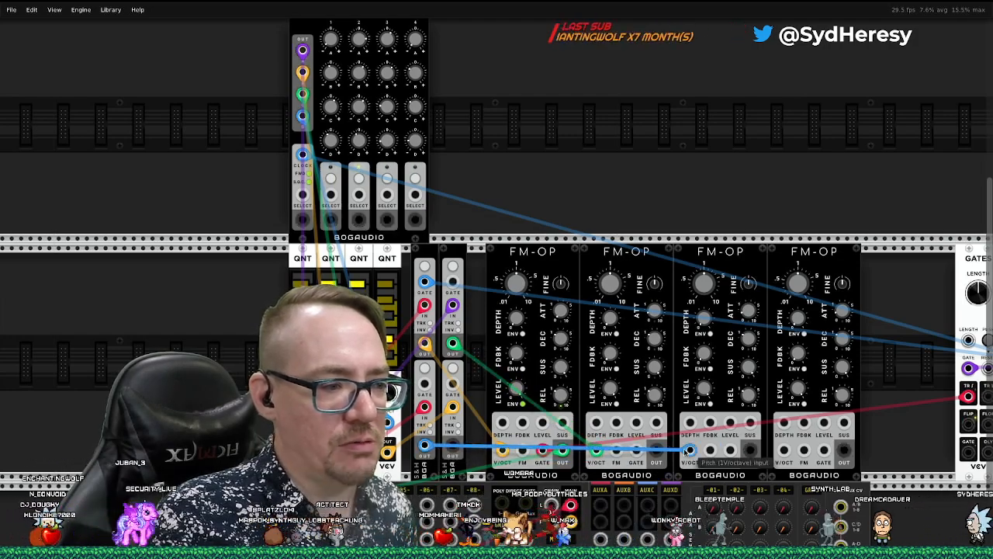
pyautogui.moveTo(453, 444); pyautogui.dragTo(784, 450)
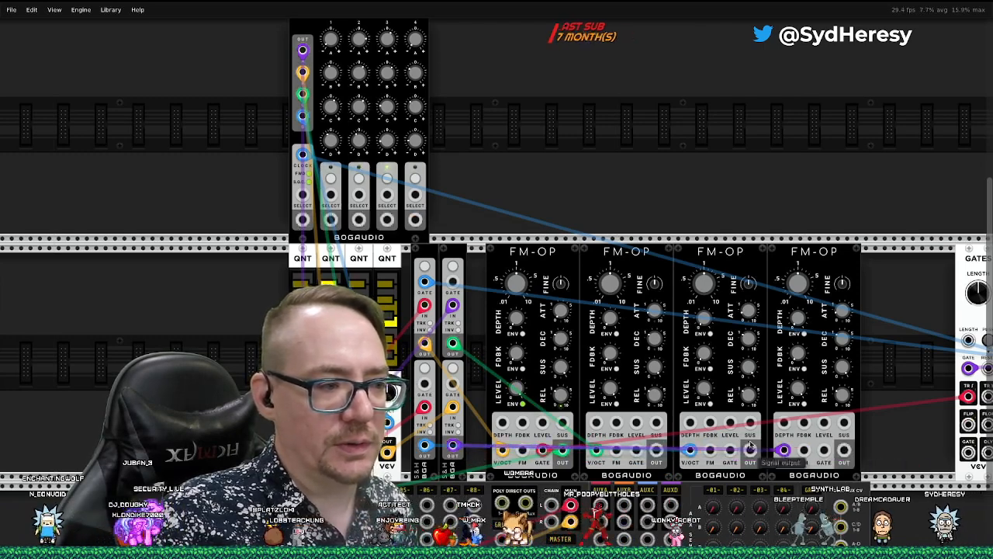
# Patch the second FM-OP's signal output to the left input of MixMaster channel 2
pyautogui.scroll(-2, 638, 447)
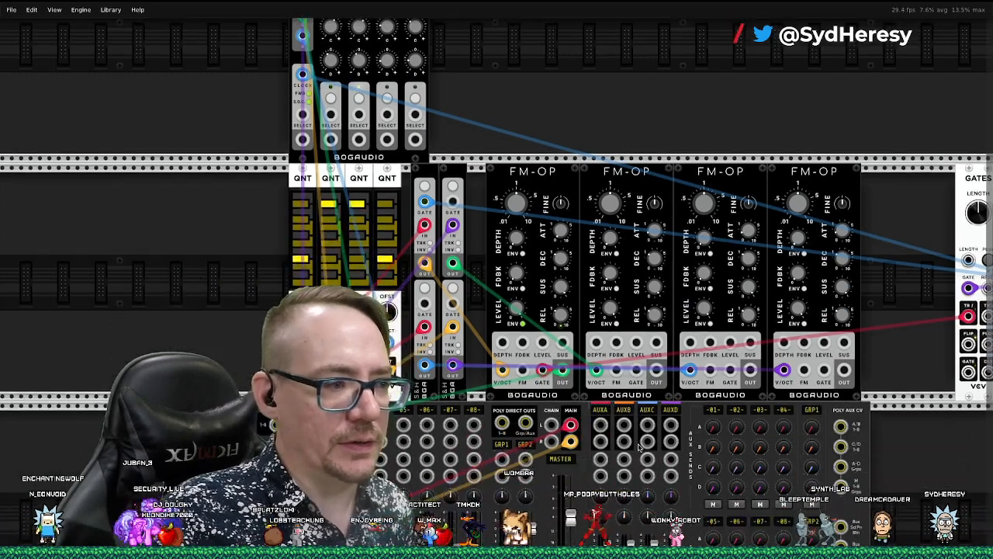
pyautogui.hscroll(-5, 638, 448)
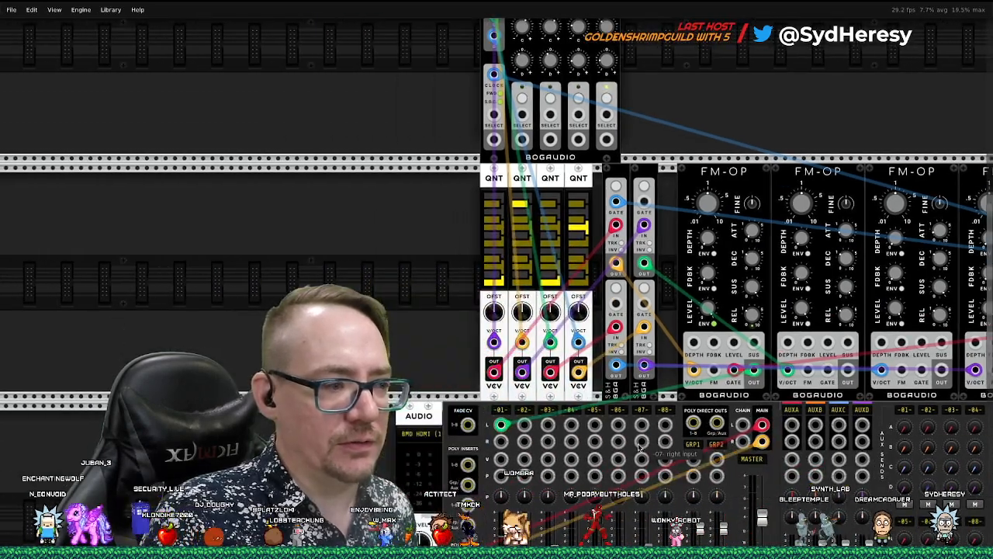
pyautogui.moveTo(848, 373); pyautogui.dragTo(525, 424)
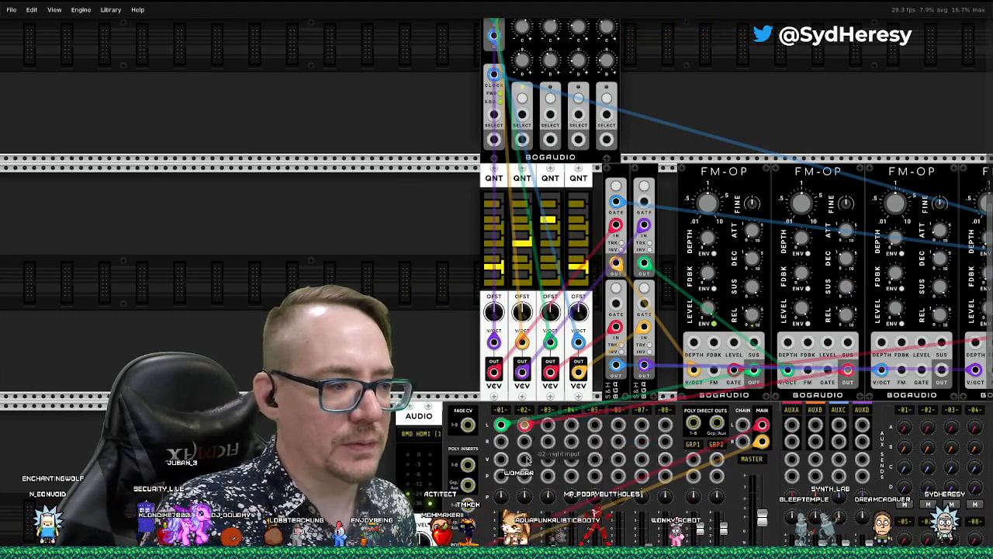
pyautogui.scroll(-3, 599, 477)
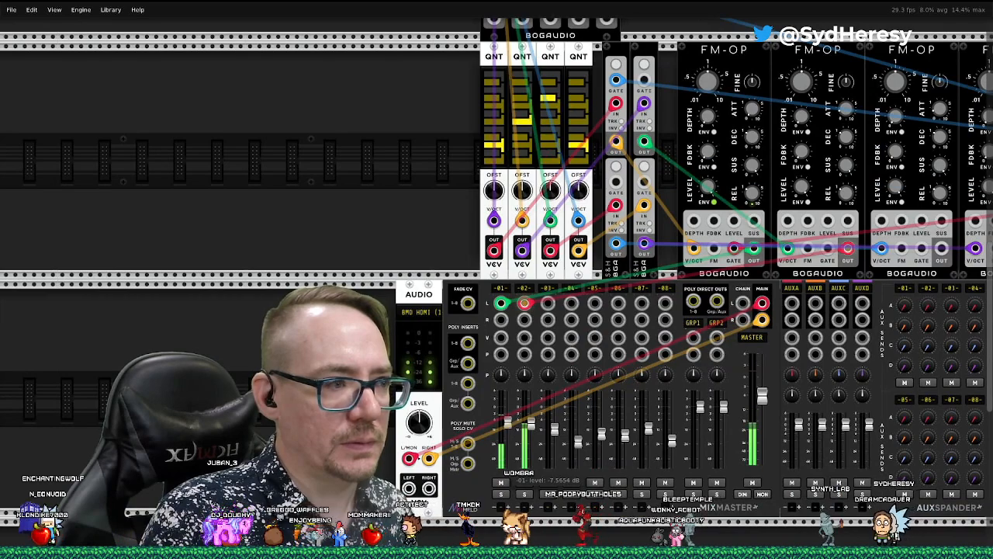
# Patch the second S&H's gate to clkDiv's #7 output and the envelope-levelled second FM-OP's gate to GATES' falling edge trigger output
pyautogui.scroll(3, 720, 375)
pyautogui.hscroll(5, 458, 177)
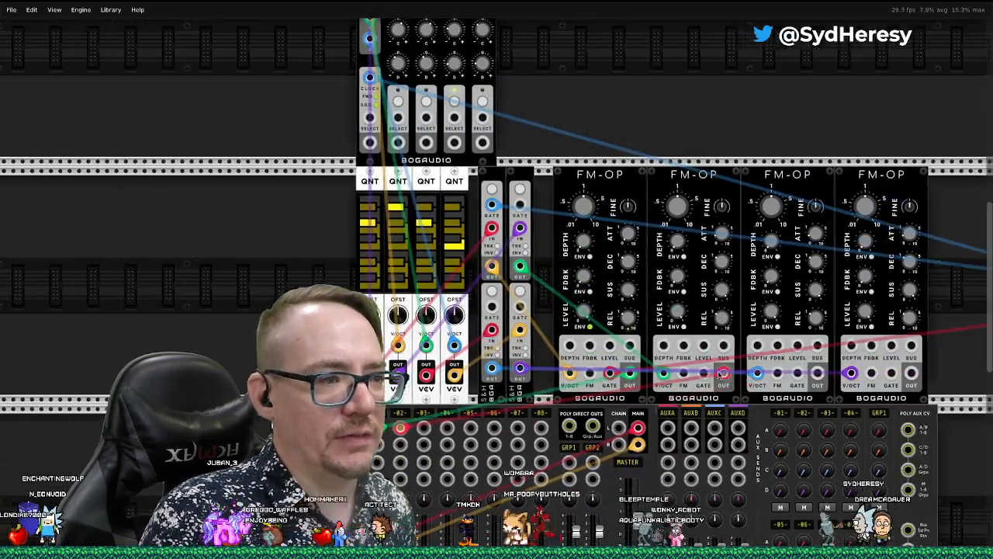
pyautogui.moveTo(458, 204); pyautogui.dragTo(918, 308)
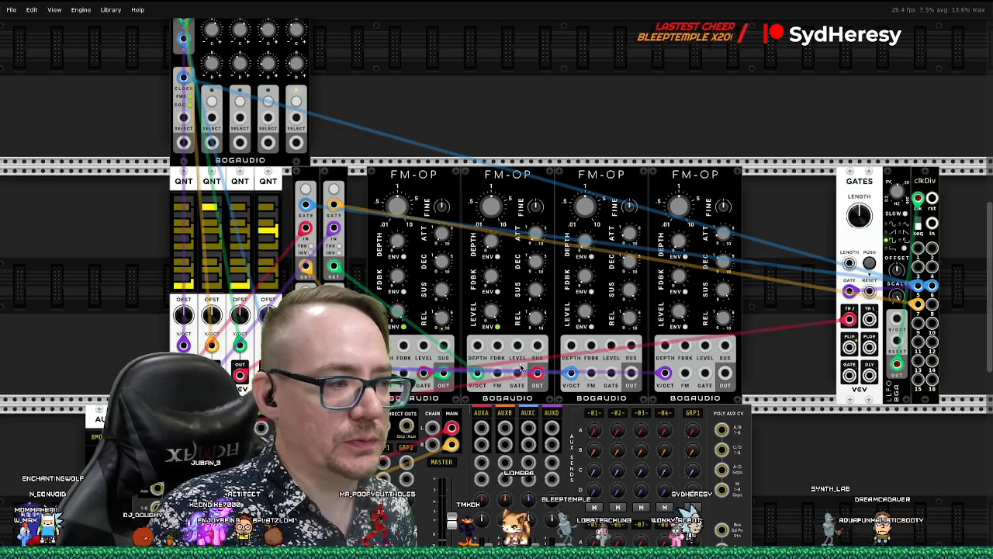
pyautogui.moveTo(521, 375); pyautogui.dragTo(869, 319)
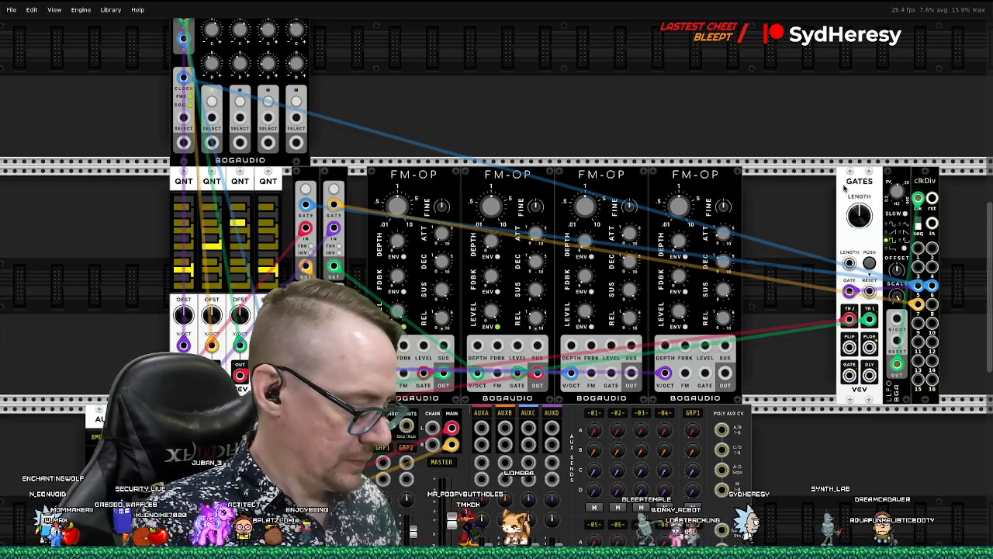
# Duplicate the GATES module and patch the first GATES' gate input to clkDiv's #7 output and the second's to #8
pyautogui.hotkey('ctrl', 'd')
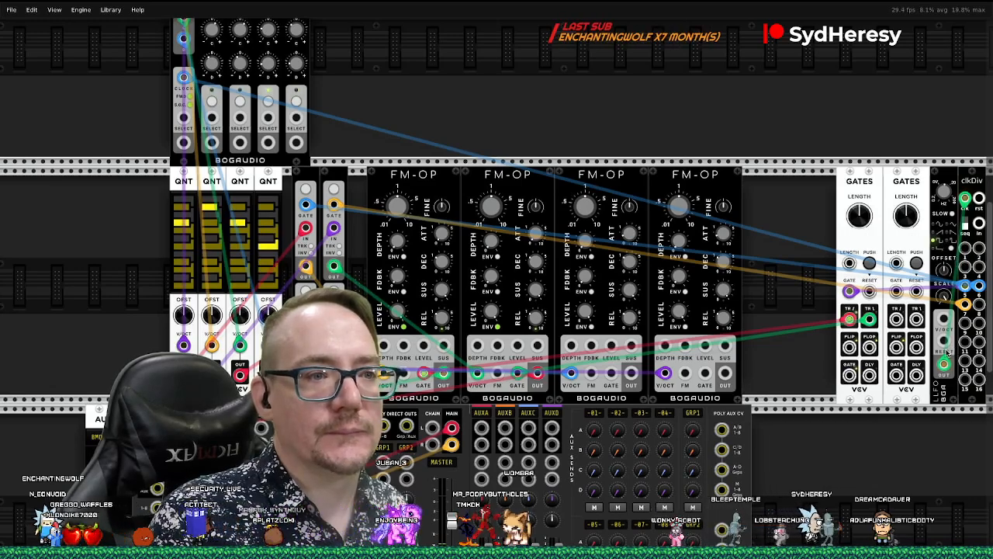
pyautogui.moveTo(966, 197); pyautogui.dragTo(935, 198)
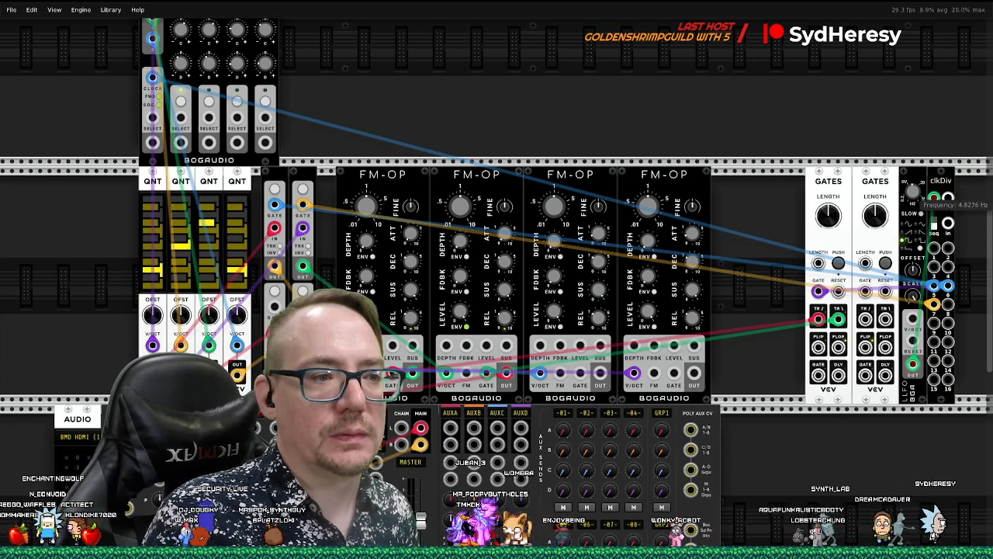
pyautogui.moveTo(913, 191); pyautogui.dragTo(913, 195)
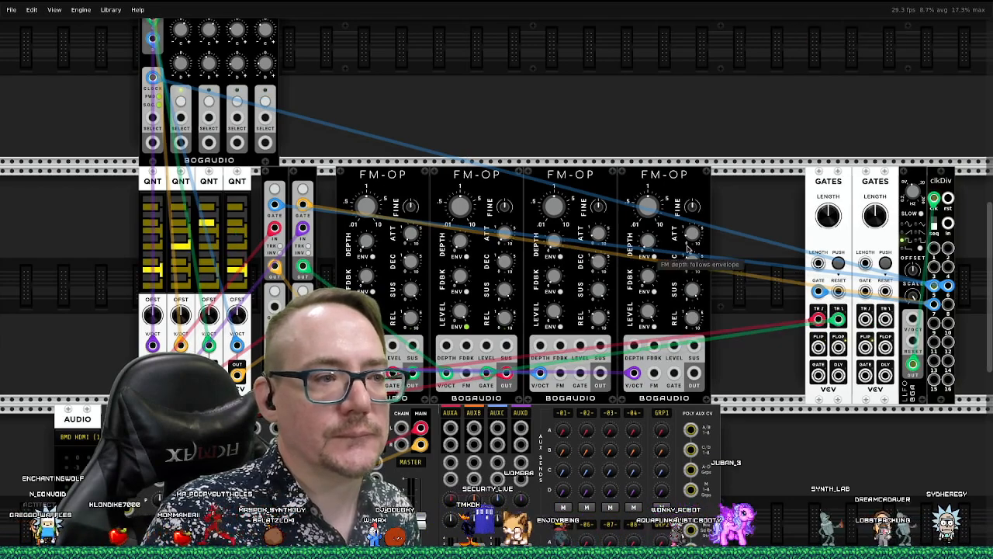
pyautogui.moveTo(865, 290); pyautogui.dragTo(935, 323)
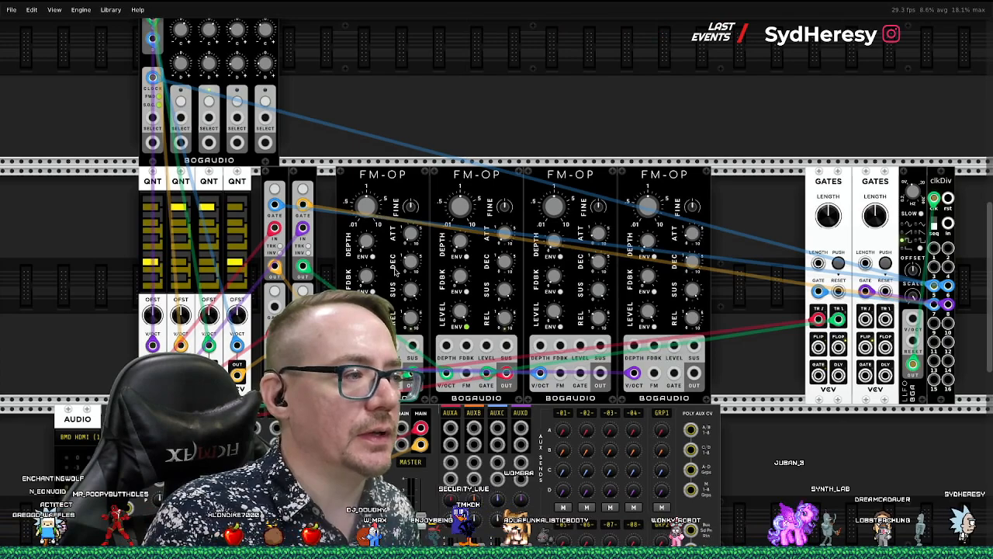
# Patch the gate inputs of the third and fourth S&H sections to clkDiv's #9 and #11 outputs
pyautogui.scroll(-2, 368, 266)
pyautogui.moveTo(273, 227); pyautogui.dragTo(849, 246)
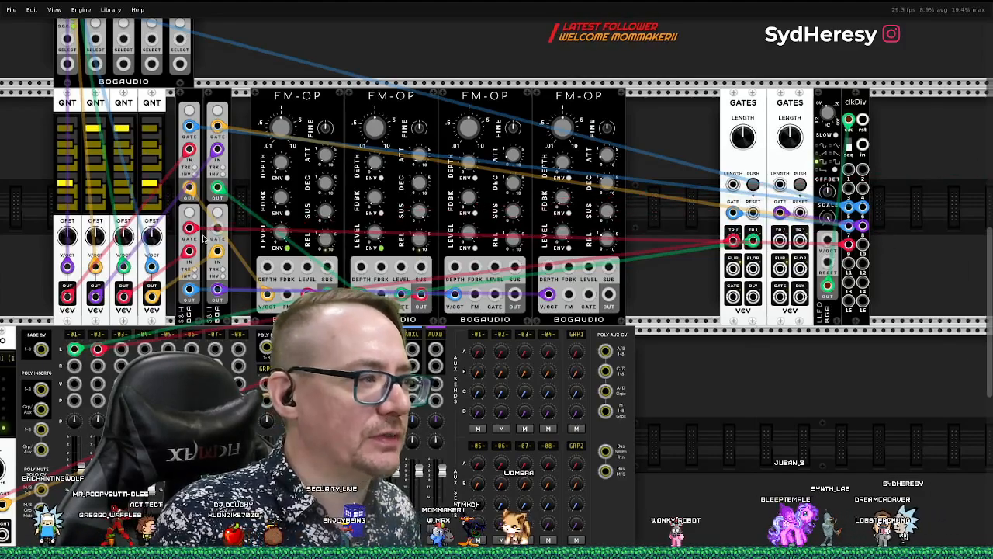
pyautogui.moveTo(217, 230); pyautogui.dragTo(849, 263)
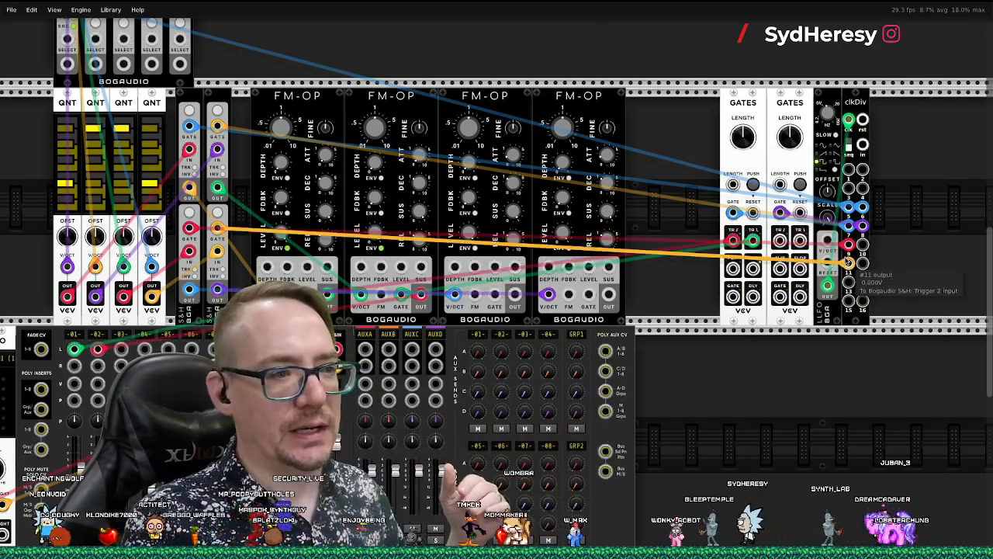
# Examine PGMR's step knobs, the FM-OP voices and the clkDiv outputs that clock them
pyautogui.scroll(-1, 940, 302)
pyautogui.scroll(5, 939, 302)
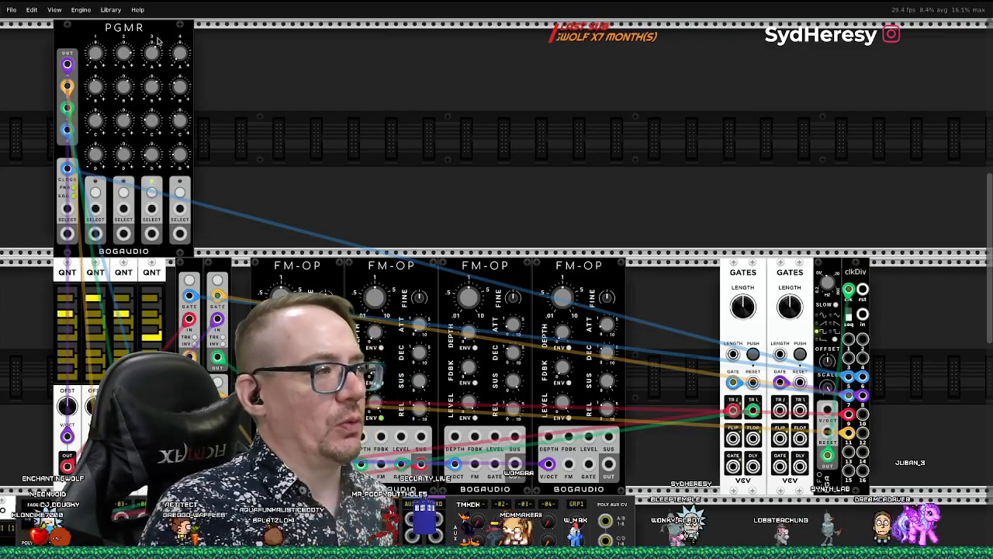
pyautogui.scroll(2, 163, 83)
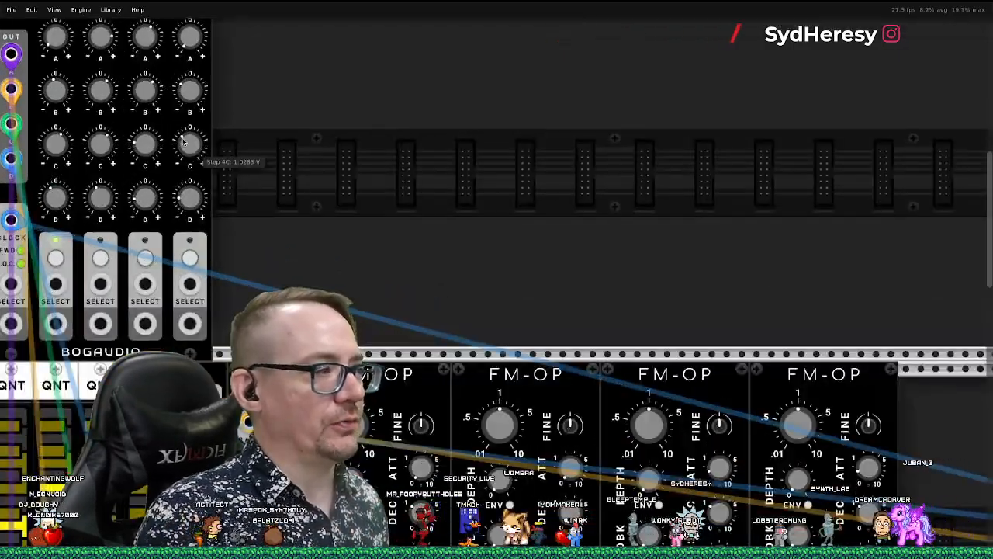
pyautogui.scroll(1, 25, 43)
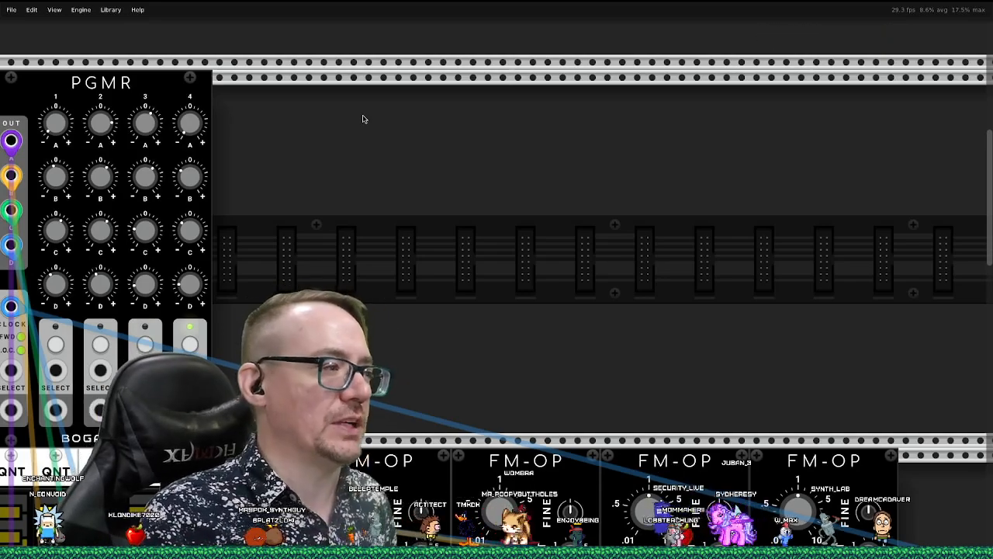
pyautogui.scroll(-6, 395, 236)
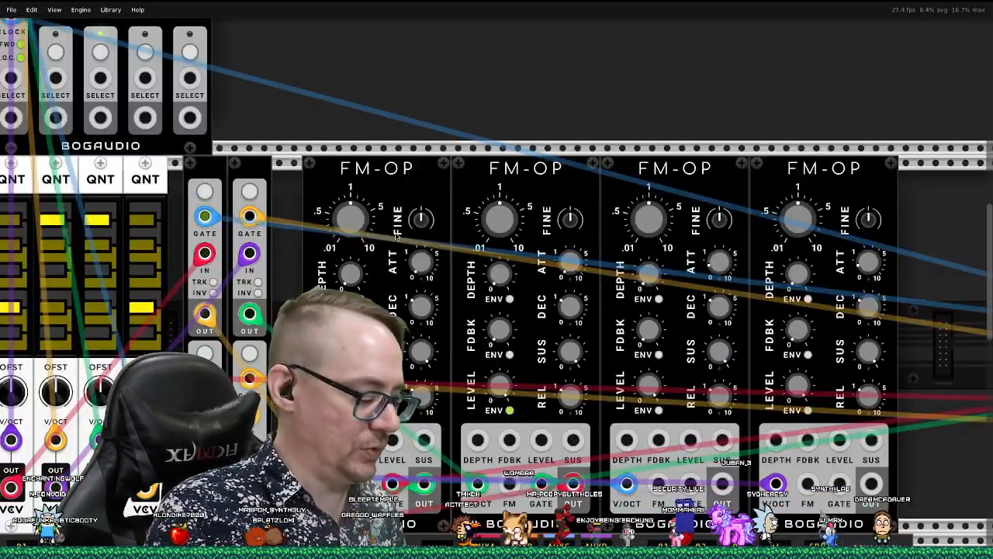
pyautogui.hscroll(5, 395, 236)
pyautogui.scroll(-5, 395, 236)
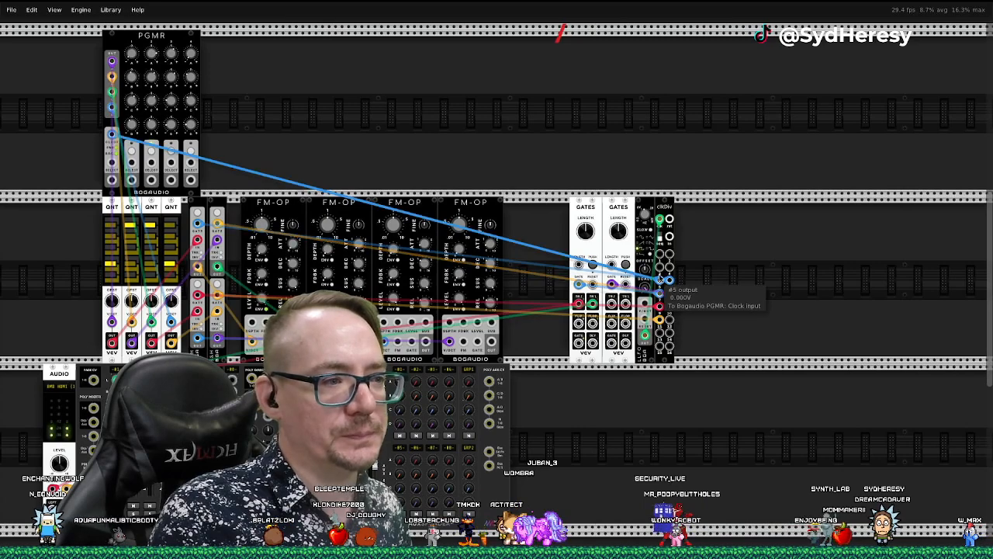
pyautogui.moveTo(660, 295); pyautogui.dragTo(661, 296)
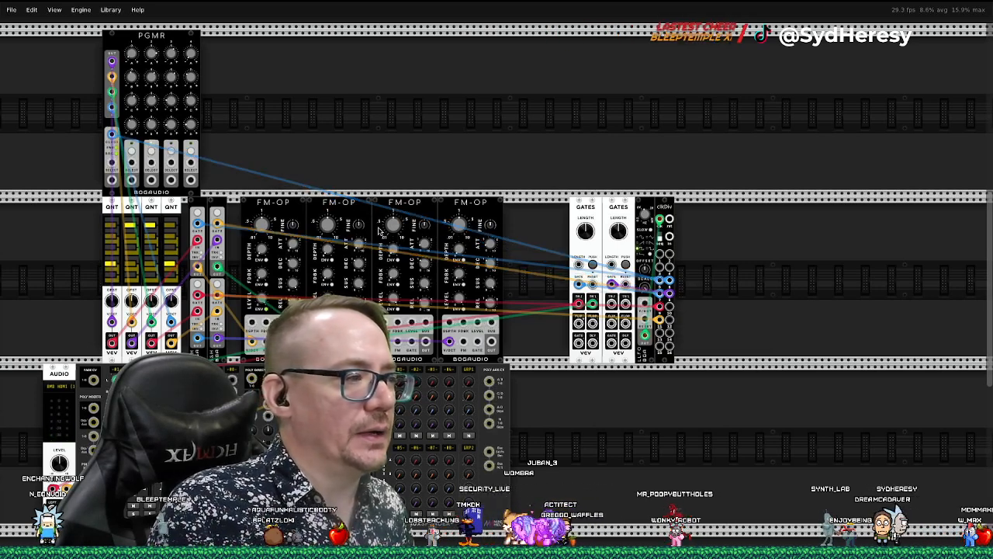
# Patch the third FM-OP's signal output to the left input of MixMaster channel 3
pyautogui.hscroll(-6, 379, 231)
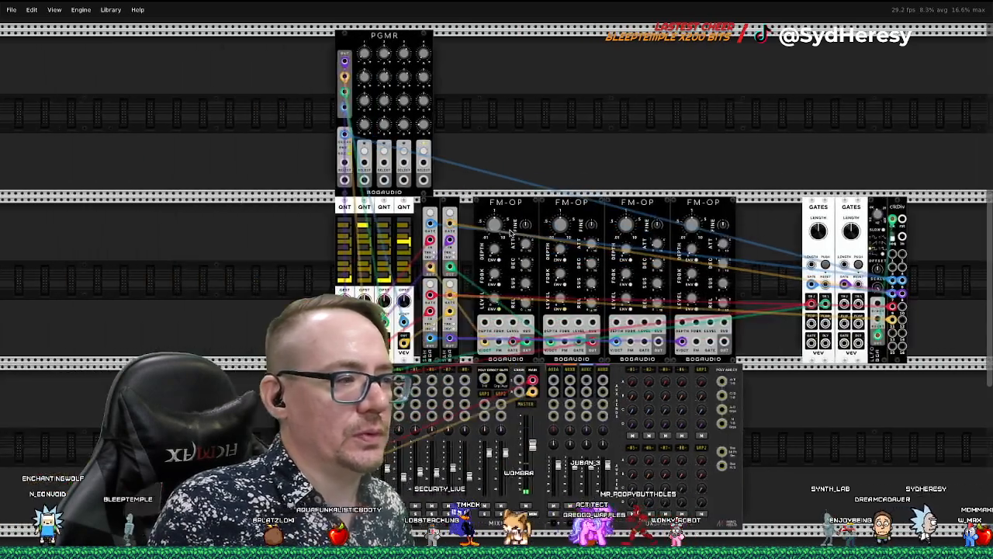
pyautogui.scroll(3, 542, 264)
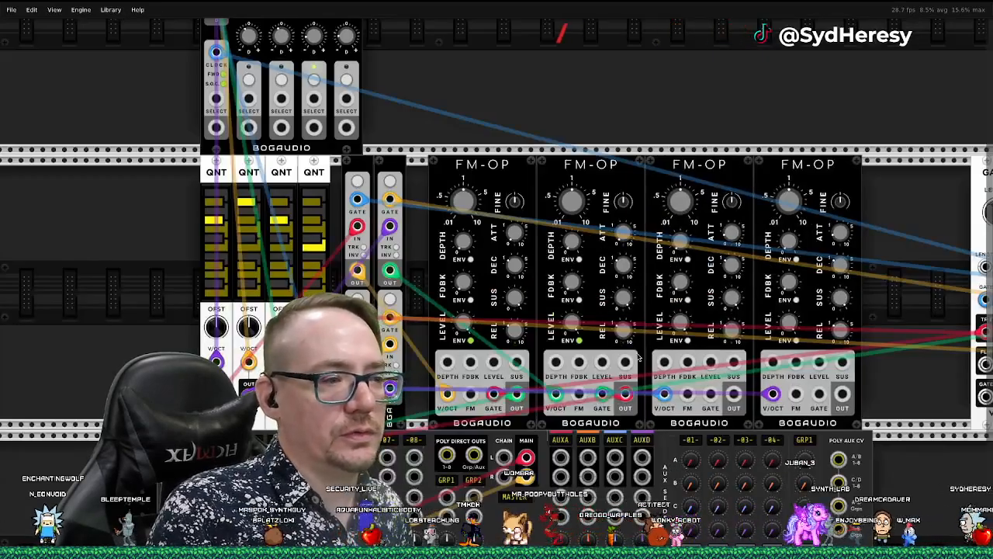
pyautogui.scroll(-6, 735, 402)
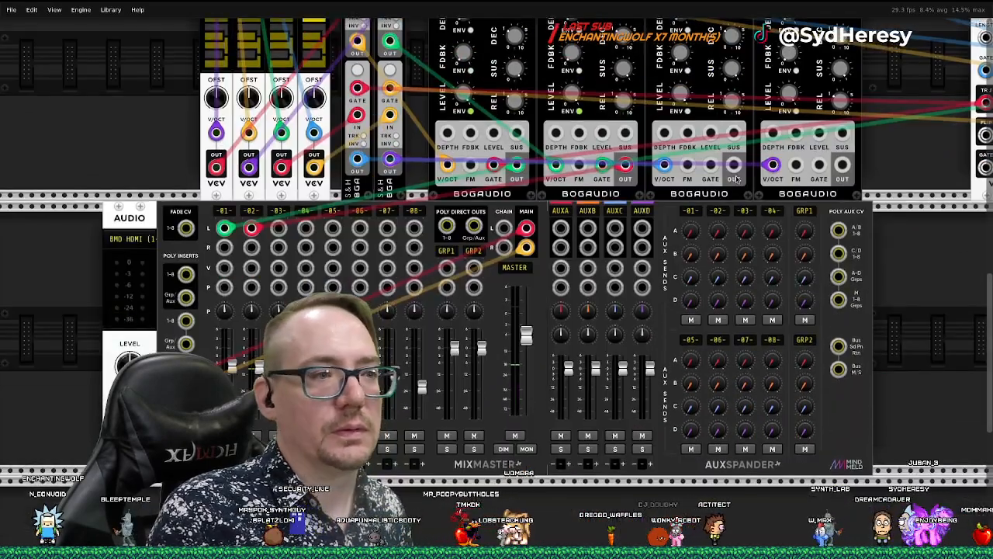
pyautogui.moveTo(733, 165); pyautogui.dragTo(278, 227)
# Make the third FM-OP's level follow its envelope and patch its gate input to the second GATES' gate output
pyautogui.moveTo(845, 165); pyautogui.dragTo(953, 117)
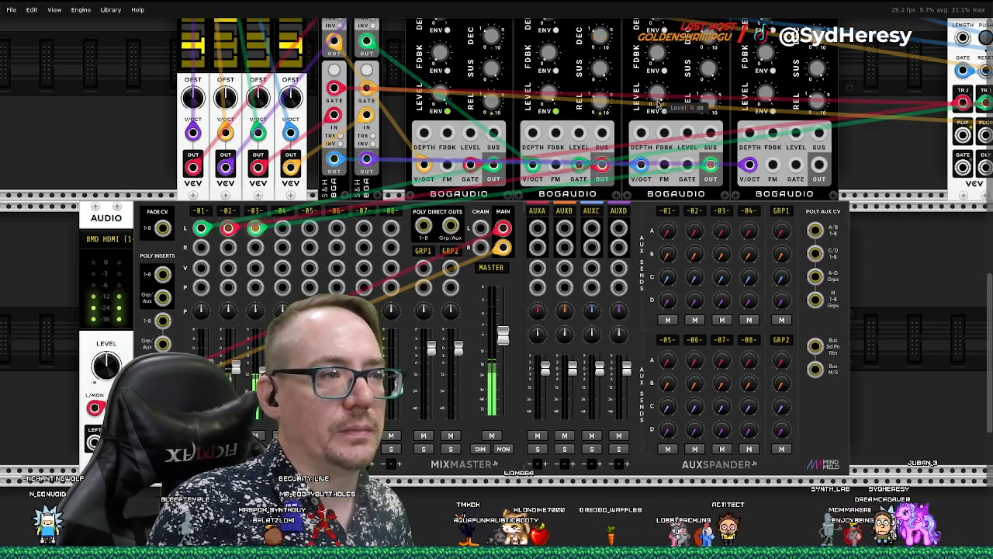
pyautogui.scroll(4, 683, 116)
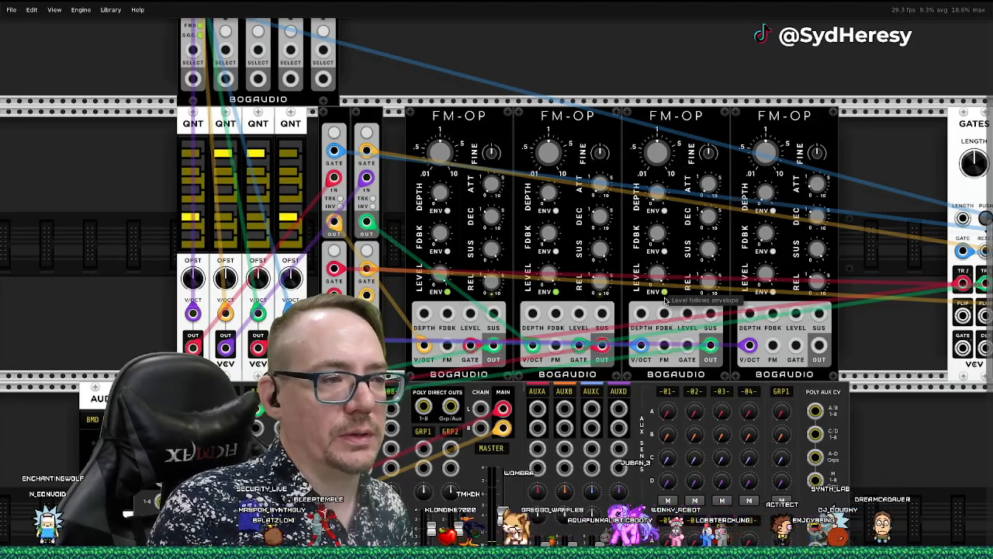
pyautogui.moveTo(682, 355); pyautogui.dragTo(877, 347)
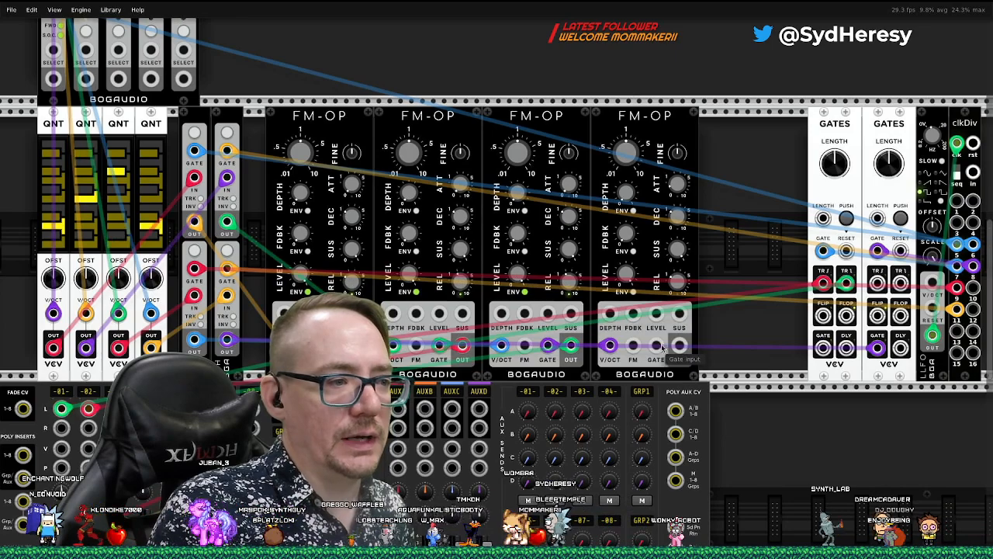
# Patch the fourth FM-OP's signal output to the left input of MixMaster channel 4
pyautogui.scroll(-3, 681, 344)
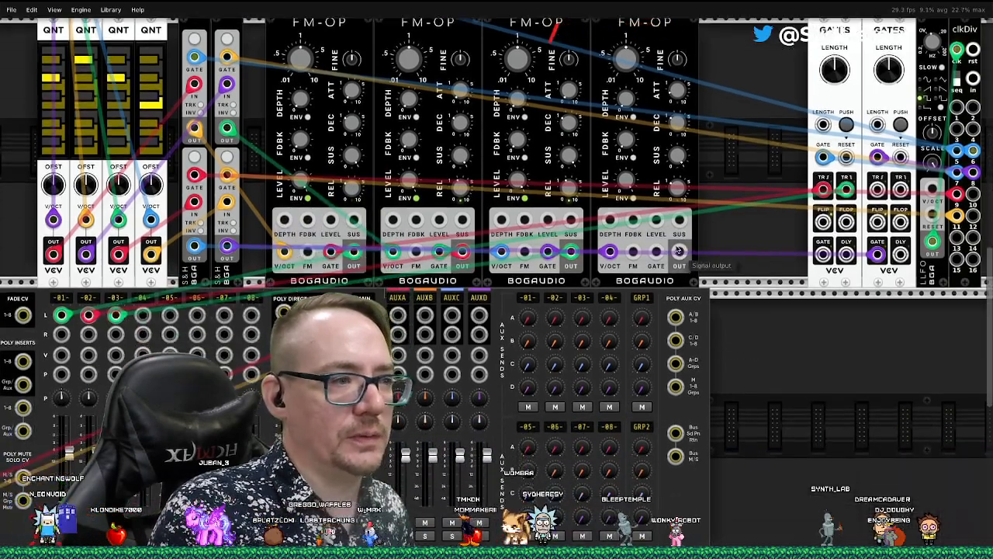
pyautogui.moveTo(679, 250); pyautogui.dragTo(143, 317)
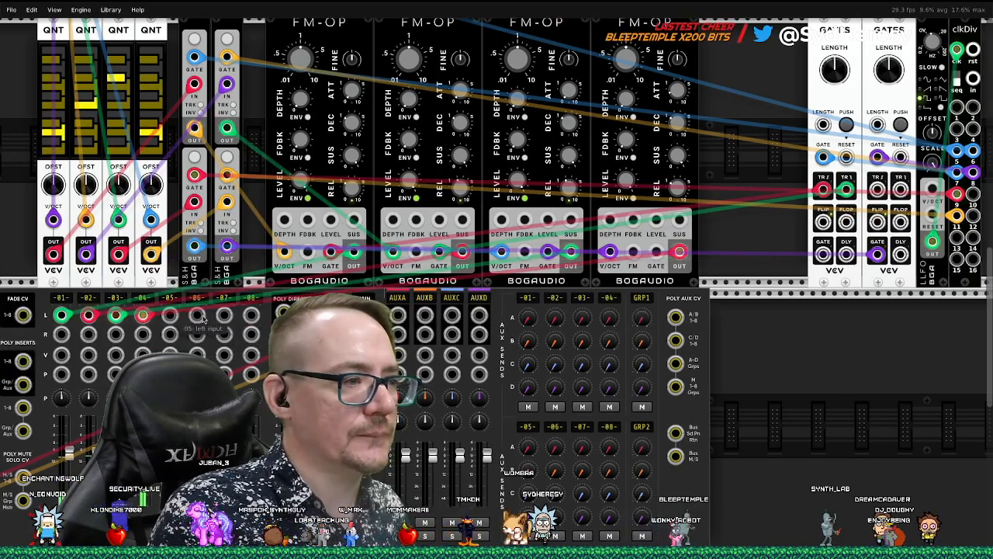
pyautogui.scroll(-5, 245, 253)
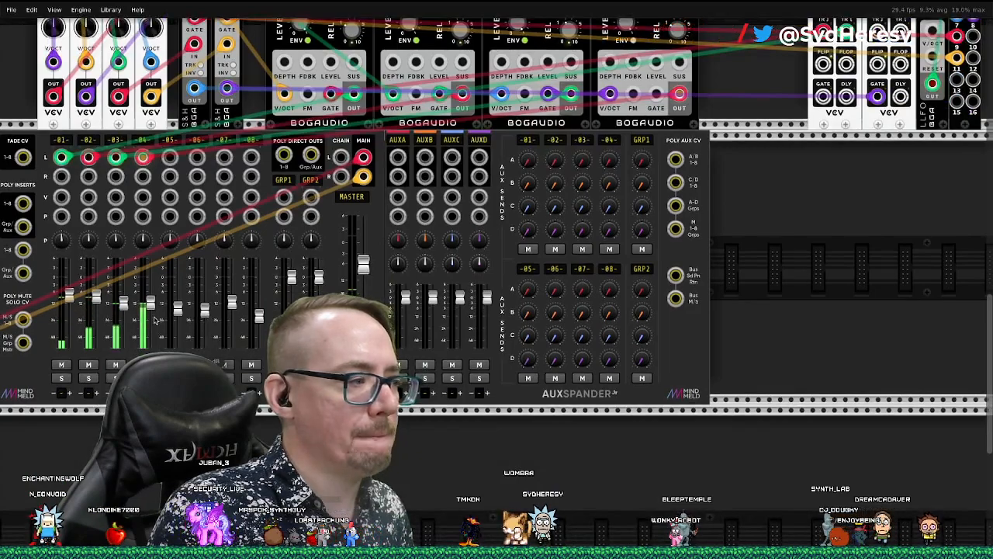
# Make the fourth FM-OP's level follow its envelope and patch its gate input to the second GATES' falling-edge trigger output
pyautogui.scroll(5, 565, 273)
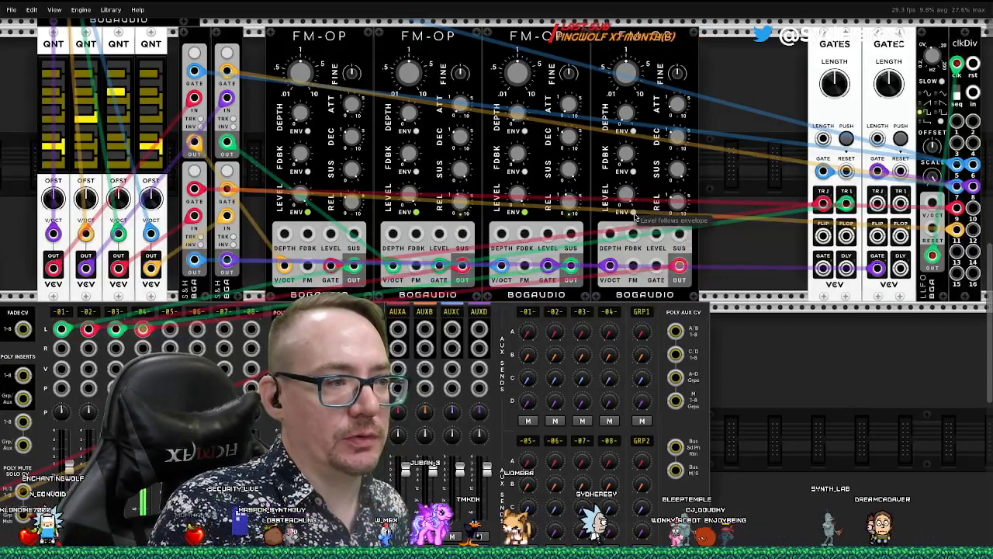
pyautogui.moveTo(656, 265); pyautogui.dragTo(900, 203)
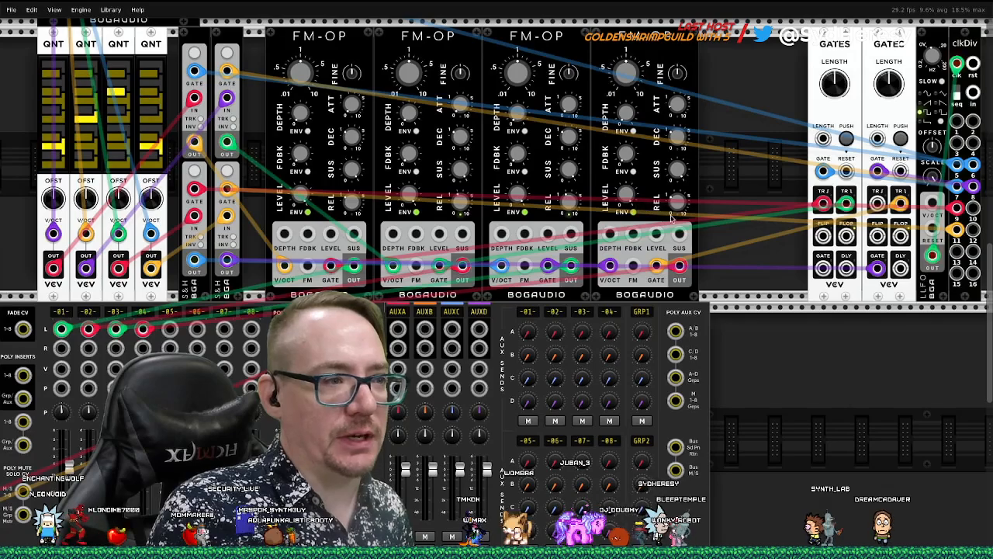
# Examine the wiring of the four FM-OP voices from PGMR and clkDiv through to the mixer
pyautogui.scroll(1, 708, 238)
pyautogui.scroll(1, 708, 239)
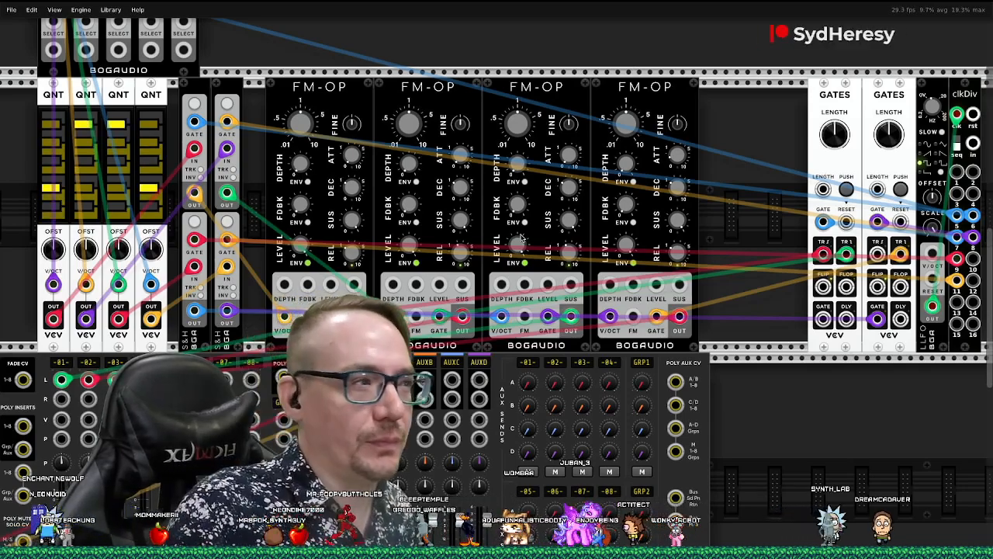
pyautogui.scroll(-1, 622, 220)
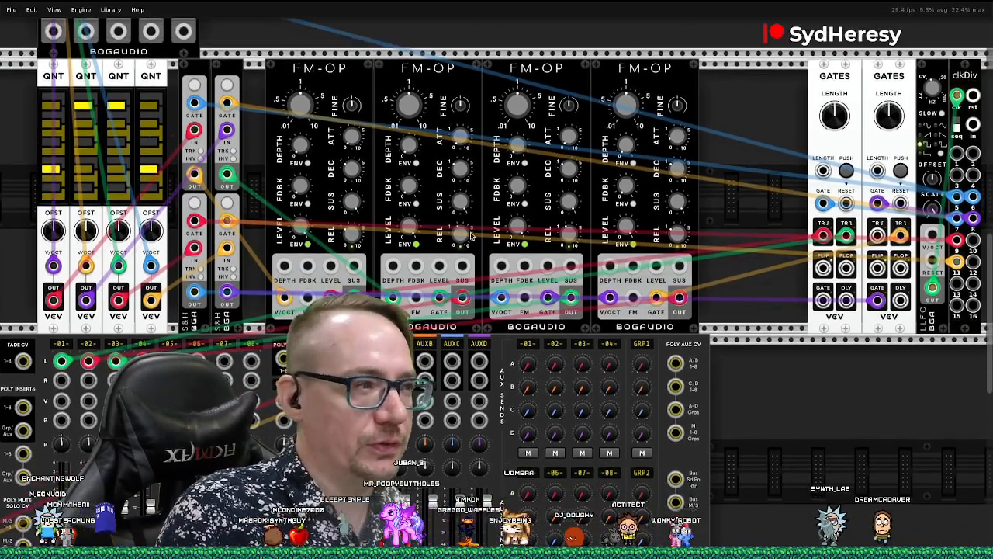
pyautogui.scroll(-1, 619, 322)
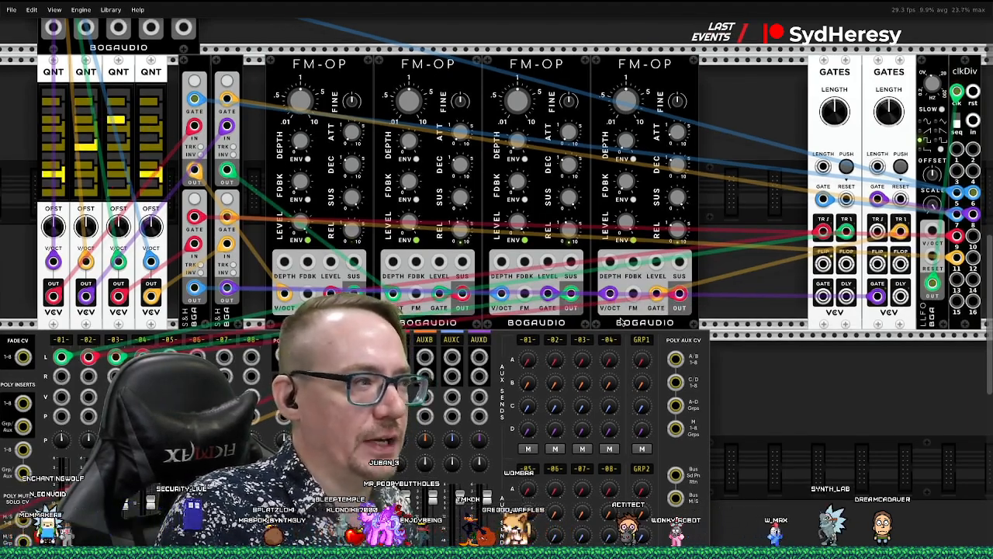
pyautogui.scroll(-2, 708, 287)
pyautogui.scroll(5, 707, 287)
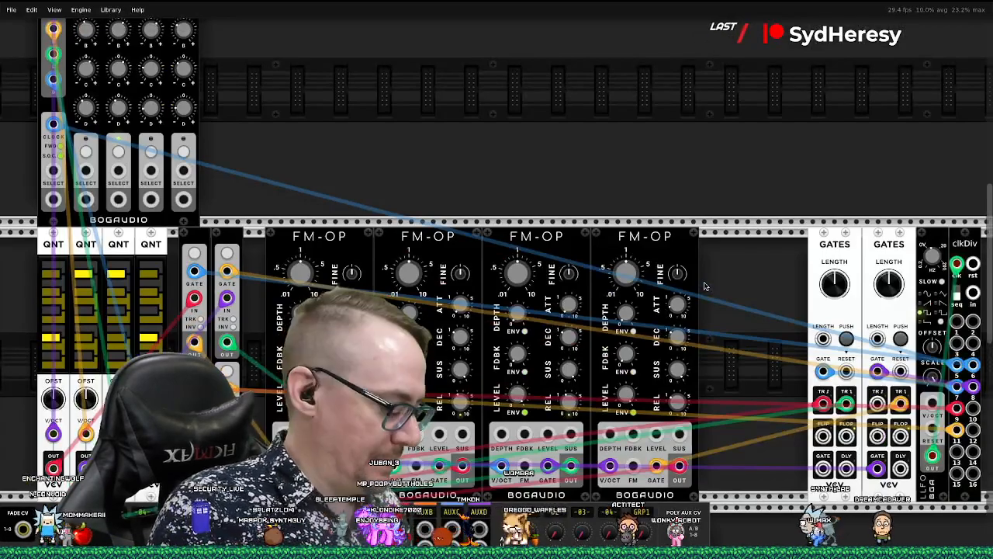
pyautogui.scroll(-3, 705, 286)
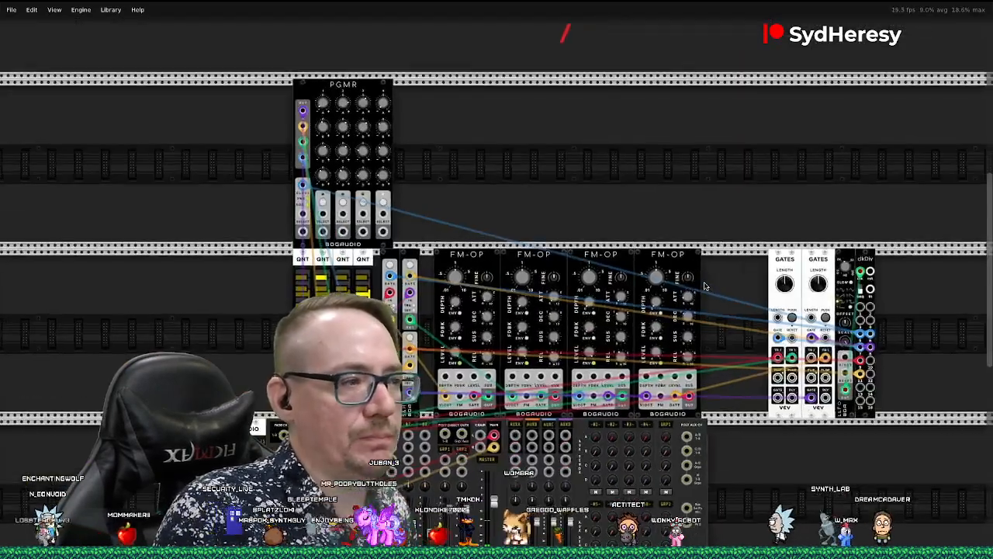
pyautogui.scroll(-4, 705, 287)
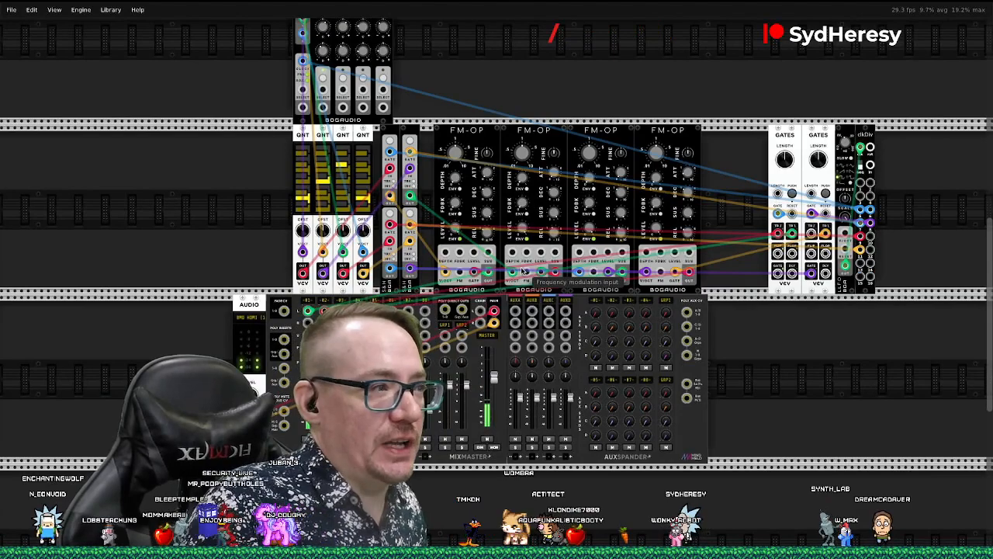
# Randomize the PGMR module's step values
pyautogui.scroll(6, 520, 273)
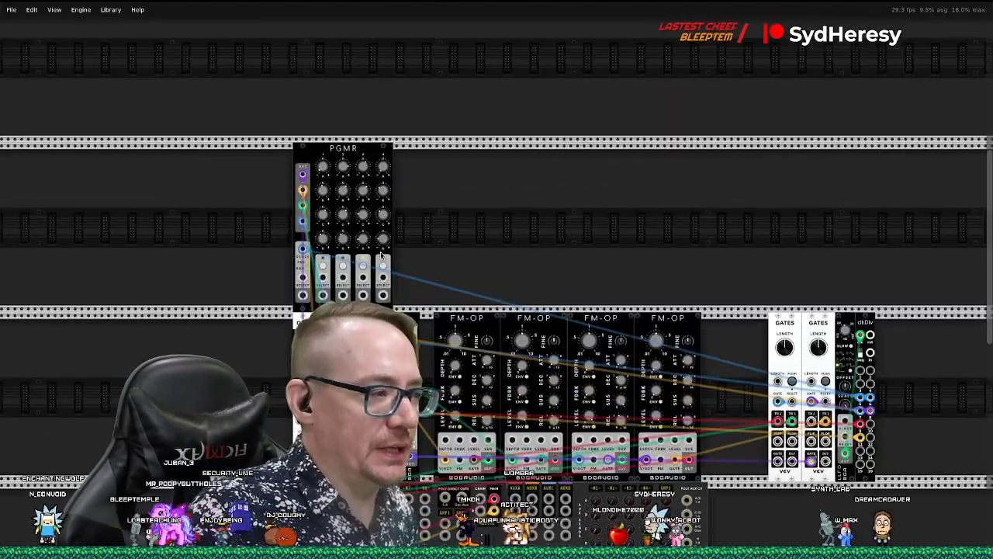
pyautogui.hscroll(-5, 381, 254)
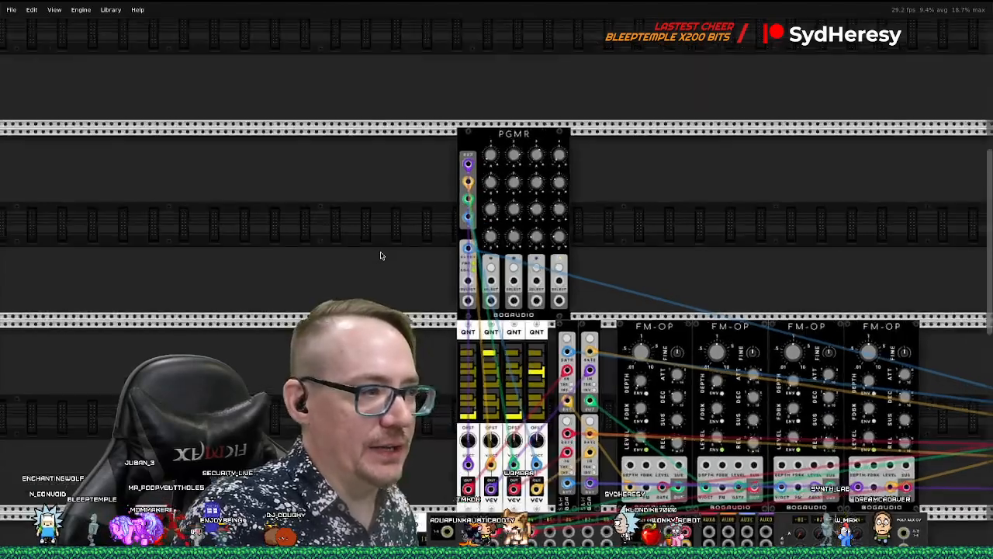
pyautogui.scroll(2, 380, 254)
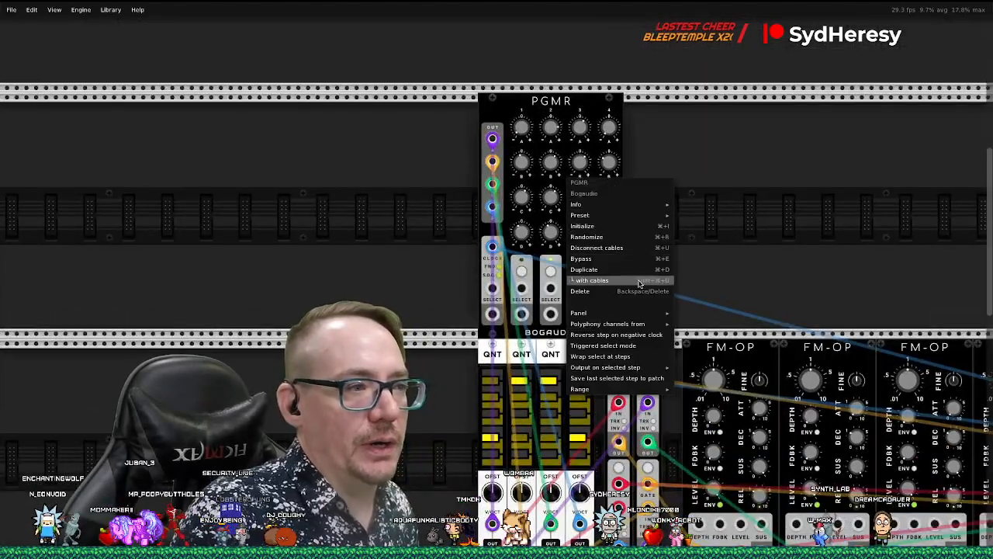
pyautogui.click(611, 239)
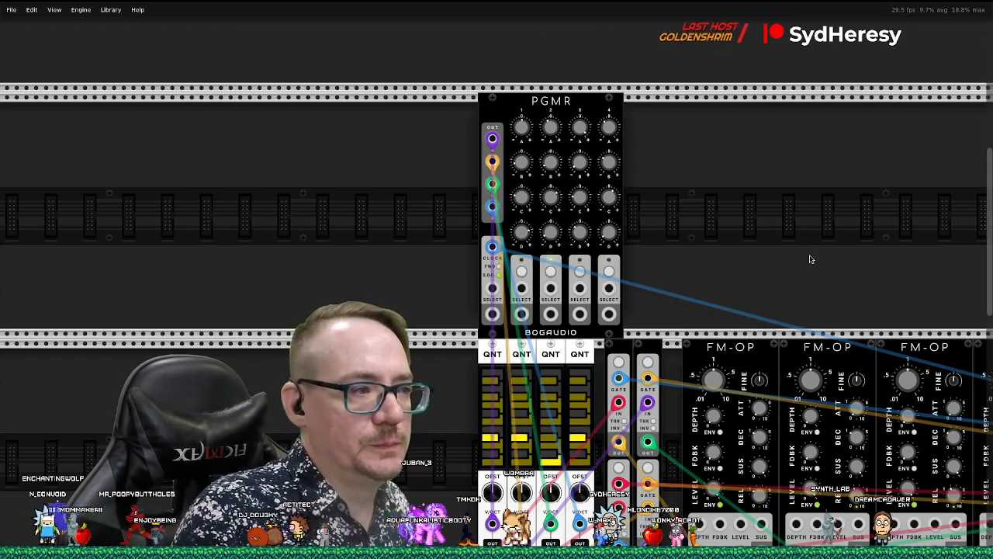
# Set the frequency ratio of the second and fourth FM-OPs to 0.5
pyautogui.scroll(-4, 809, 258)
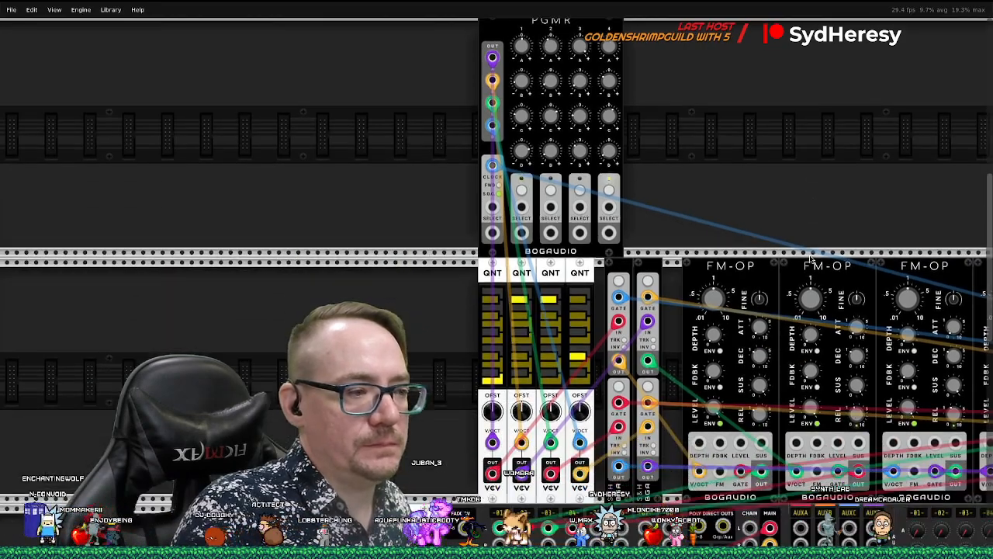
pyautogui.scroll(-3, 809, 258)
pyautogui.scroll(-1, 810, 259)
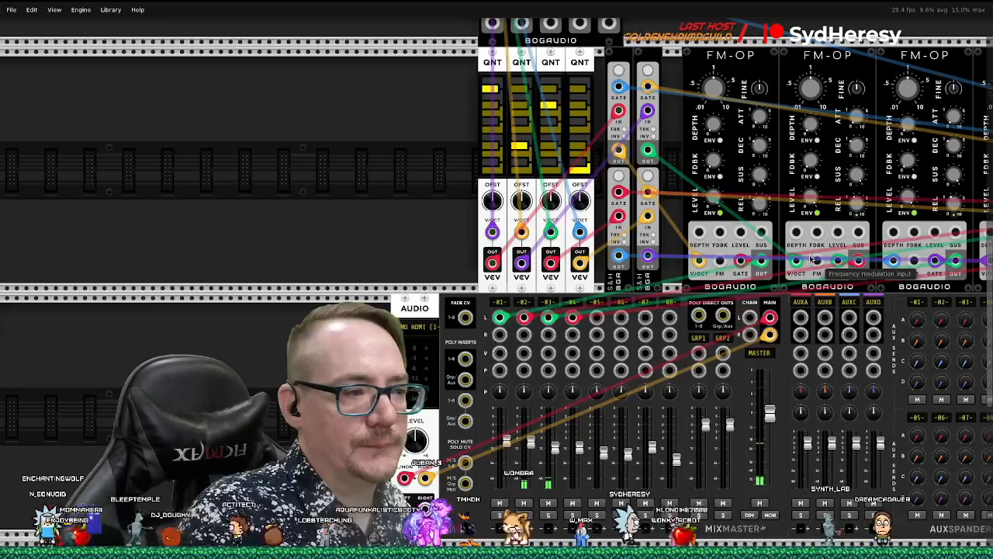
pyautogui.hscroll(5, 810, 258)
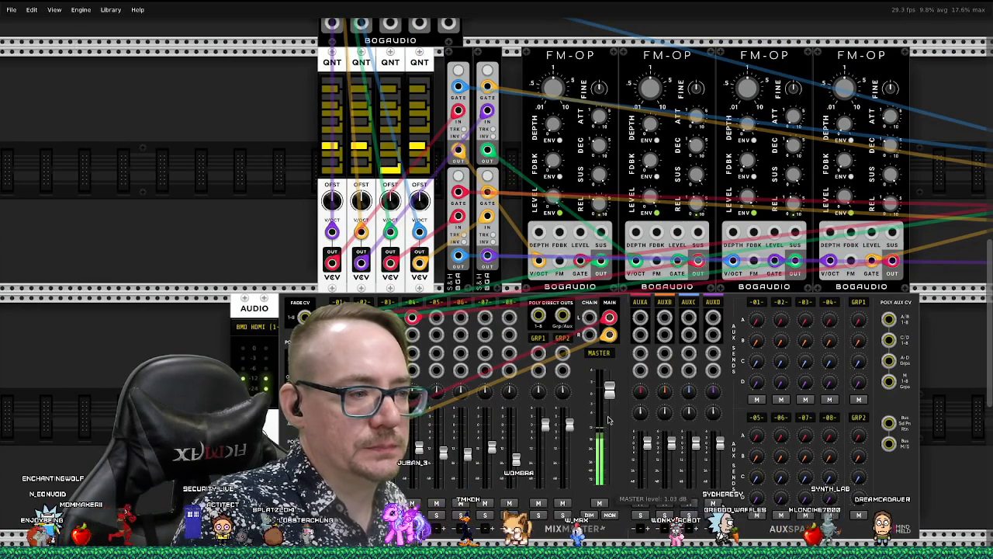
pyautogui.scroll(3, 658, 234)
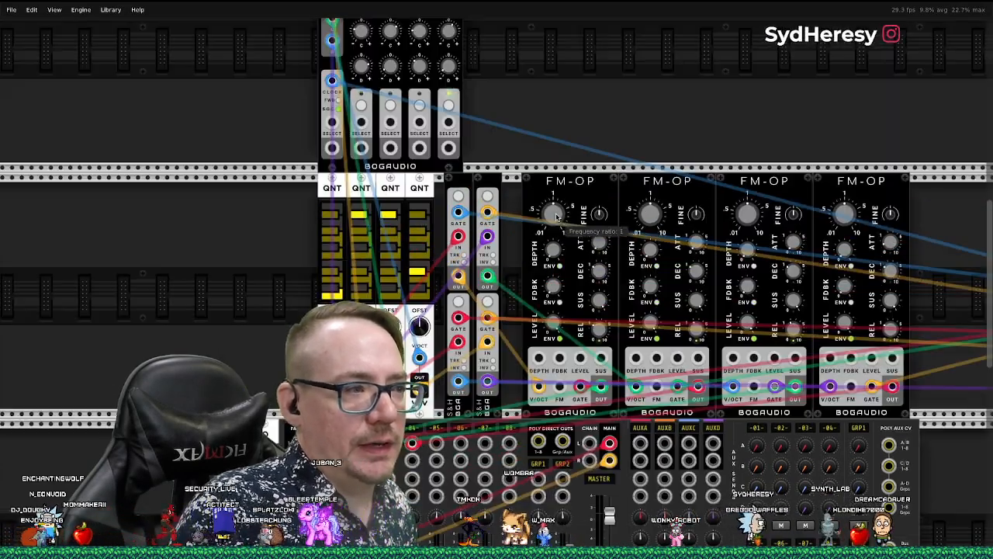
pyautogui.rightClick(650, 217)
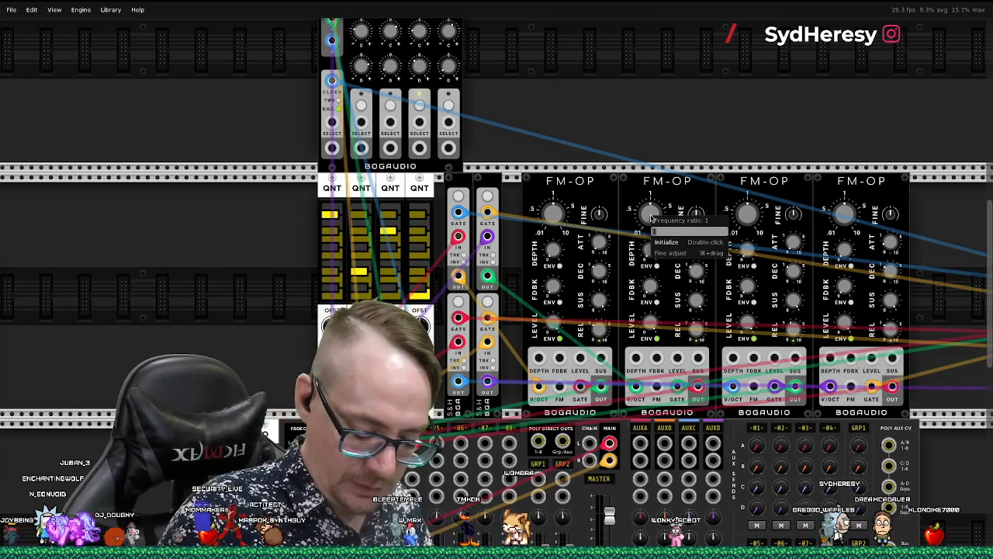
pyautogui.press('Return')
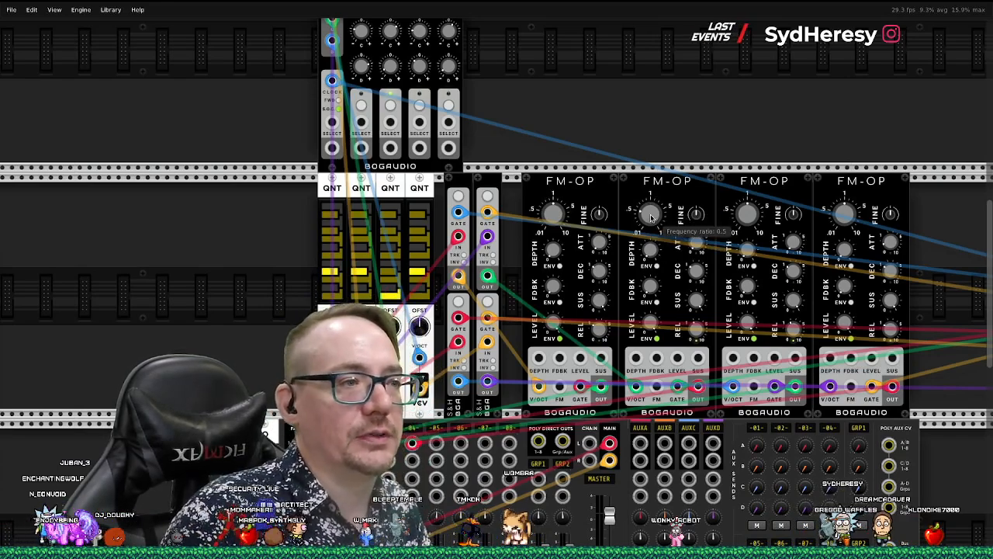
pyautogui.rightClick(754, 218)
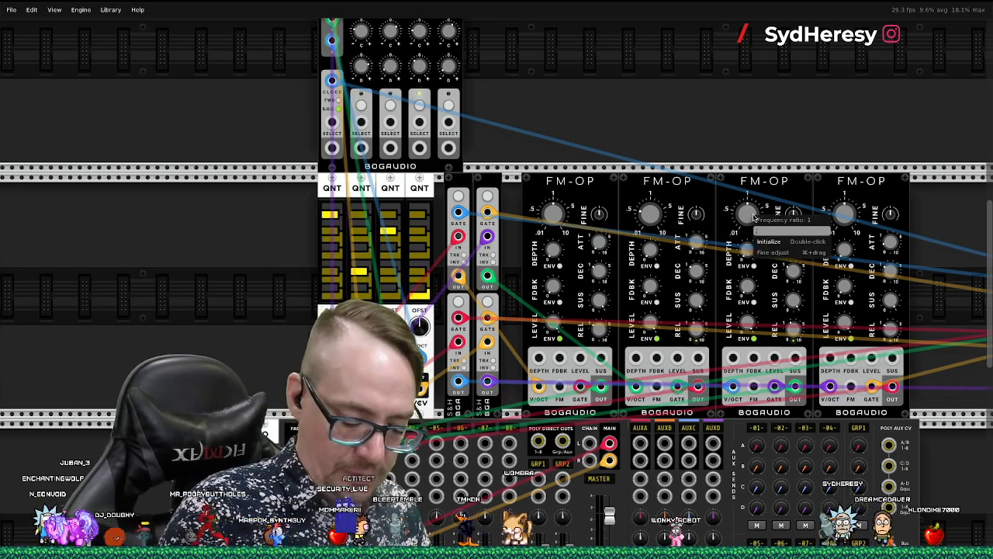
pyautogui.press('Escape')
pyautogui.rightClick(840, 213)
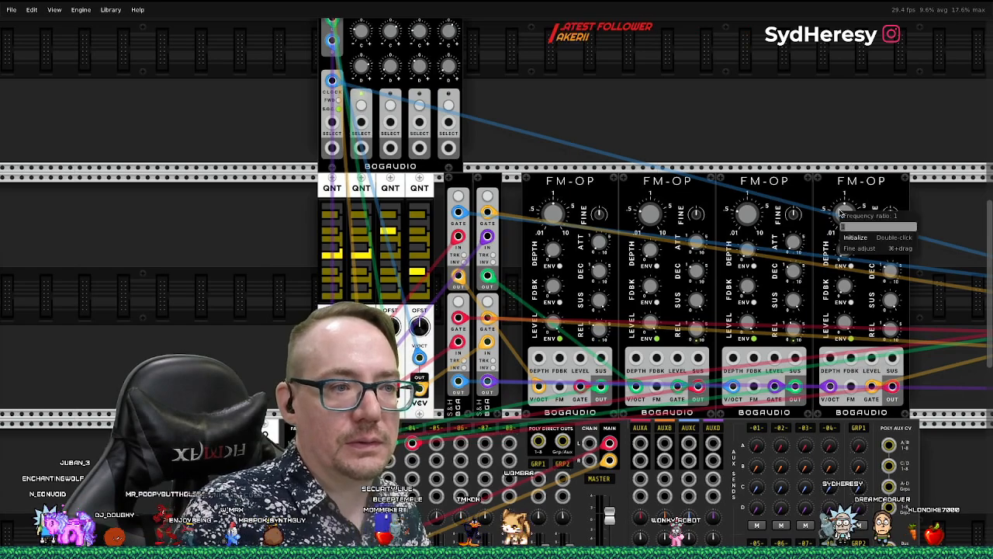
pyautogui.write('0.5')
pyautogui.press('Return')
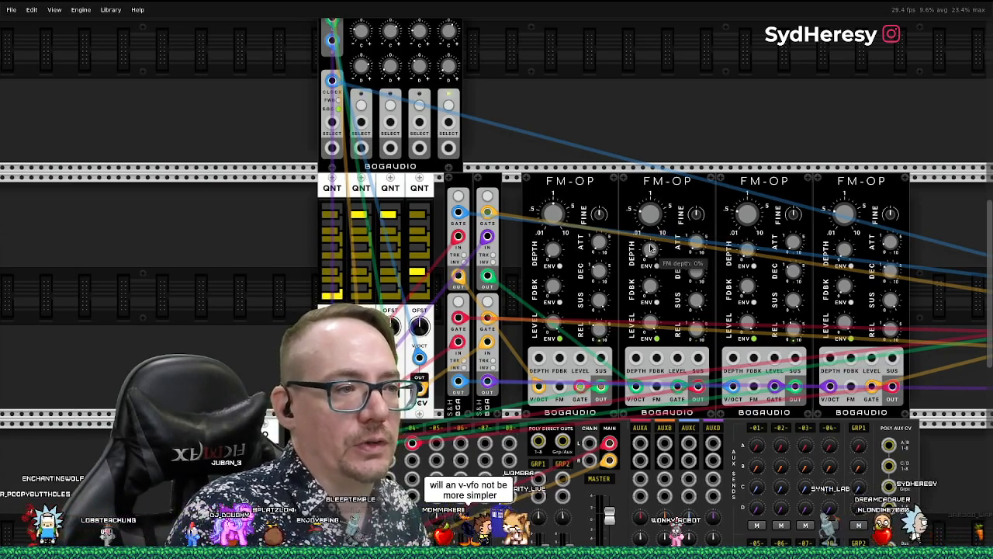
# Raise the second FM-OP's FM depth and the third's feedback, with the first's feedback following its envelope
pyautogui.moveTo(650, 249); pyautogui.dragTo(650, 239)
pyautogui.moveTo(747, 285); pyautogui.dragTo(747, 278)
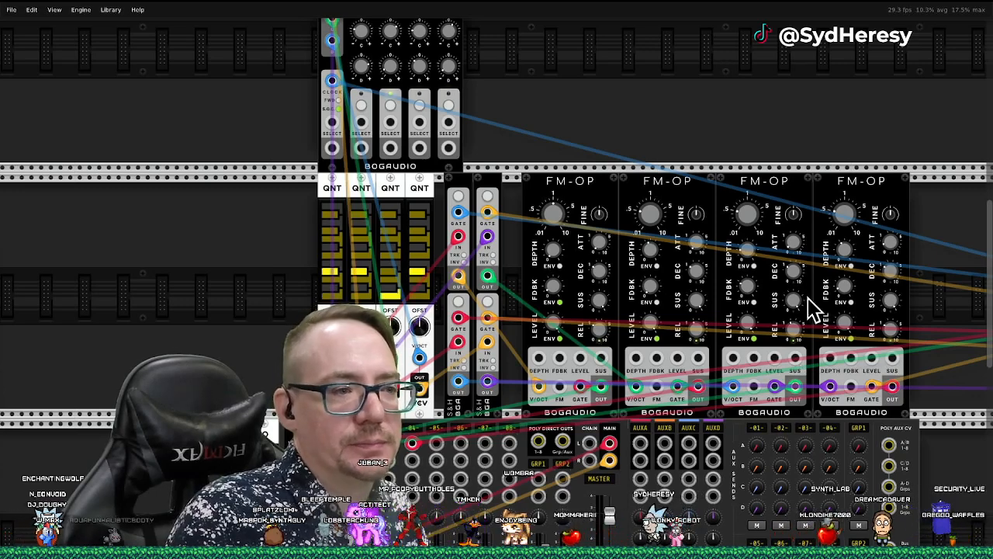
# Lengthen the fourth FM-OP's release to about 2.4 s and raise the third FM-OP's release as well
pyautogui.moveTo(895, 341)
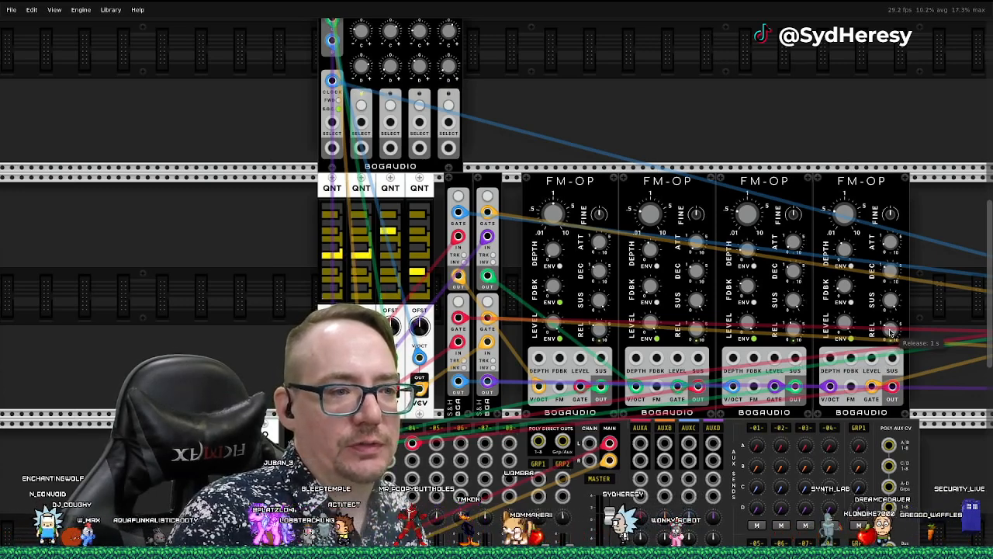
pyautogui.moveTo(891, 329); pyautogui.dragTo(891, 323)
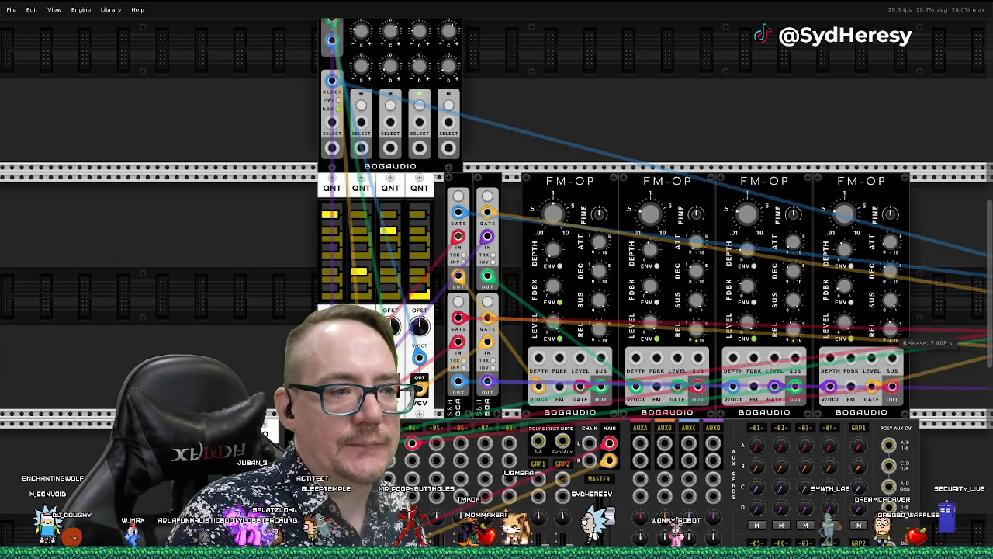
pyautogui.moveTo(795, 334)
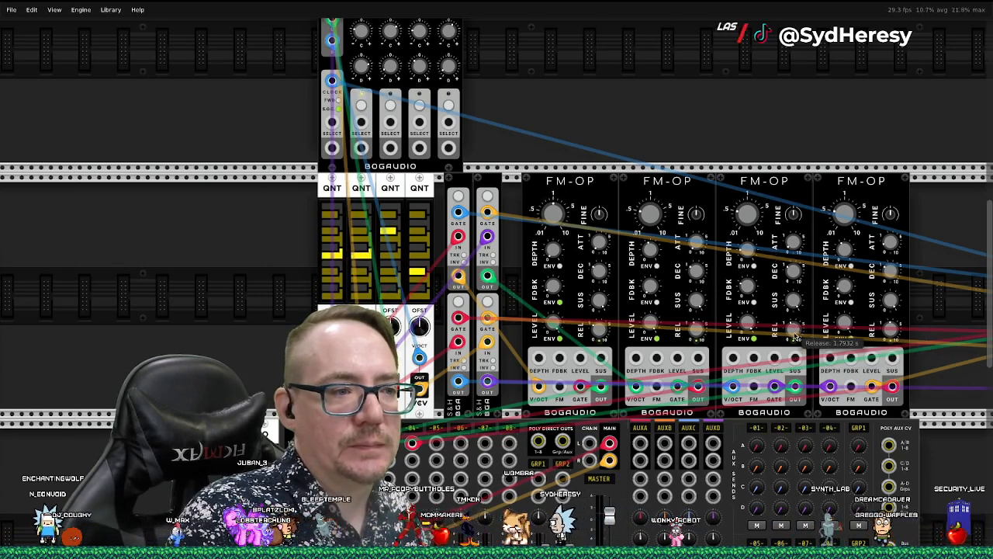
pyautogui.moveTo(794, 333); pyautogui.dragTo(795, 321)
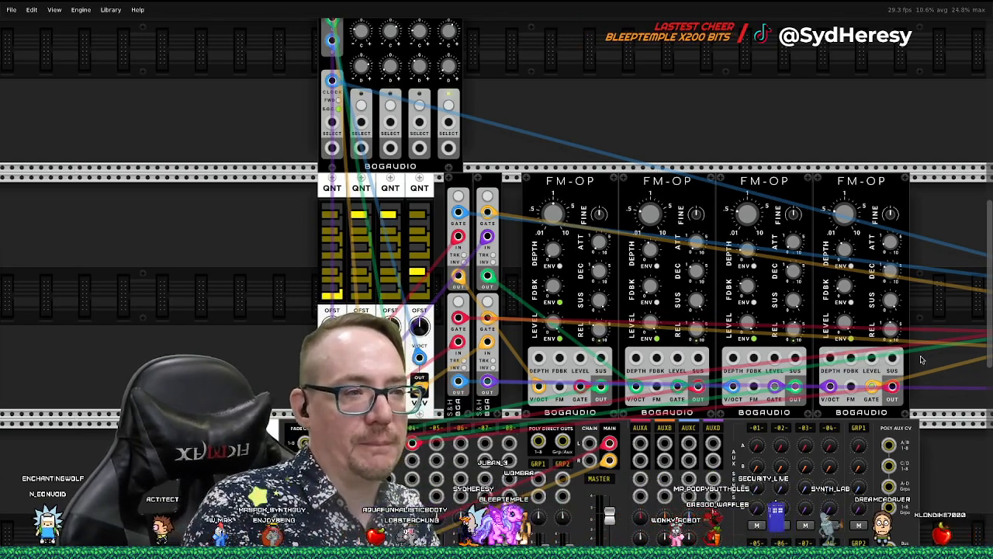
# Examine the whole patch, from PGMR and the QNTs through the FM-OP voices to the MixMaster levels
pyautogui.scroll(-3, 922, 360)
pyautogui.scroll(1, 922, 359)
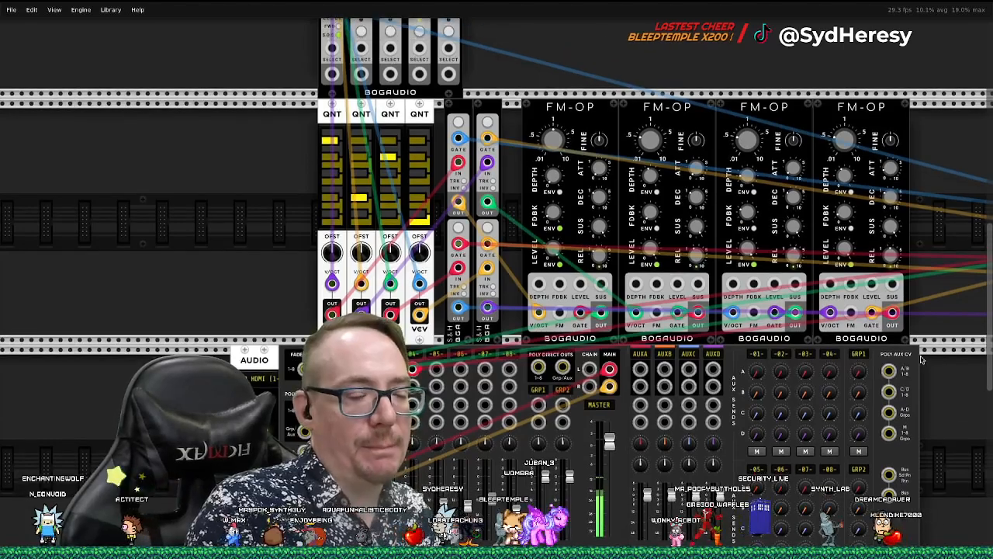
pyautogui.hscroll(-3, 921, 359)
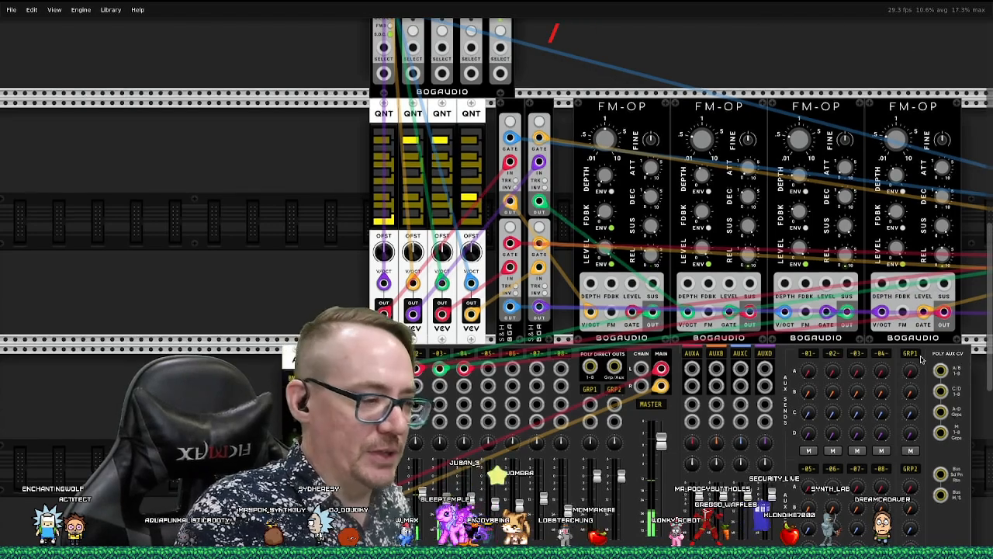
pyautogui.scroll(-1, 922, 360)
pyautogui.scroll(1, 921, 359)
pyautogui.scroll(-2, 922, 359)
pyautogui.scroll(-1, 922, 359)
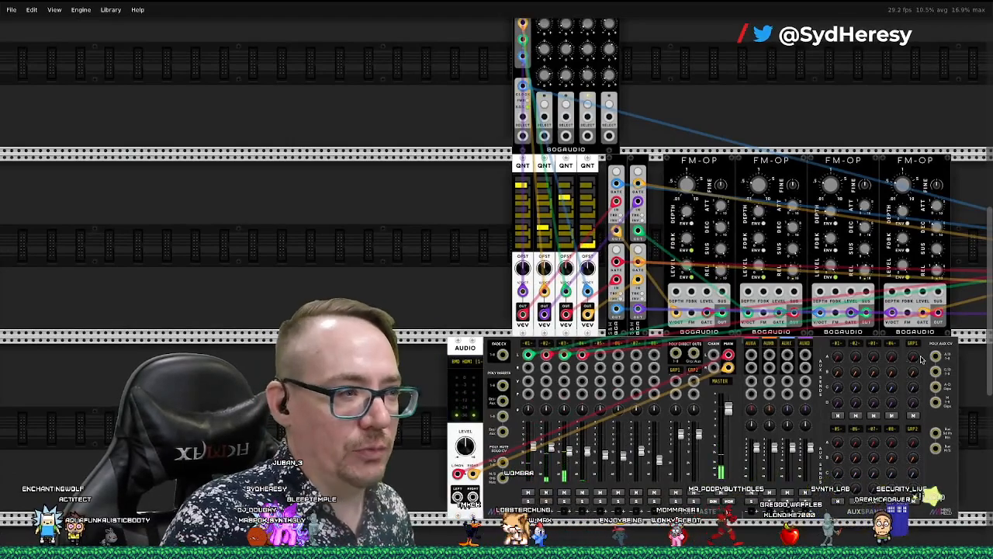
pyautogui.scroll(1, 921, 359)
pyautogui.scroll(1, 902, 297)
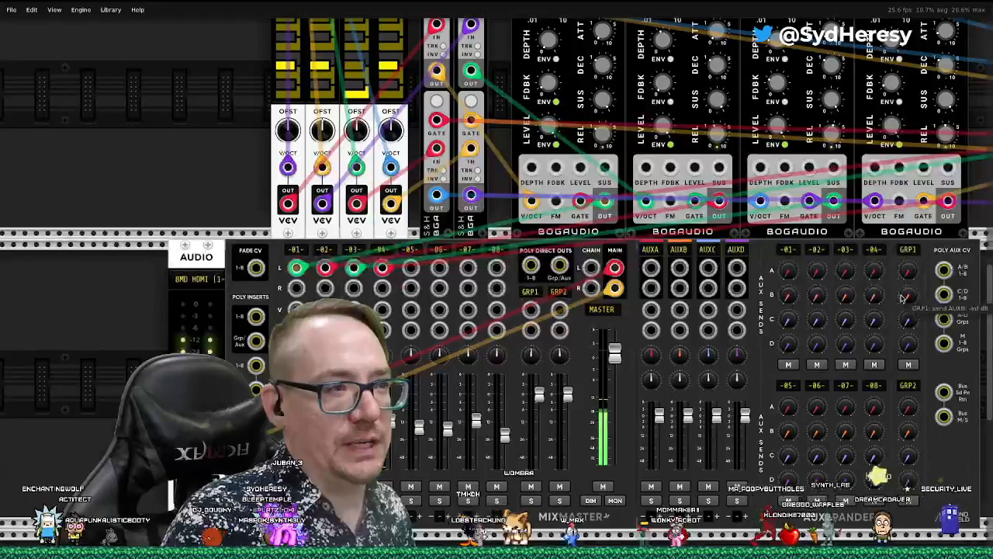
pyautogui.scroll(3, 902, 298)
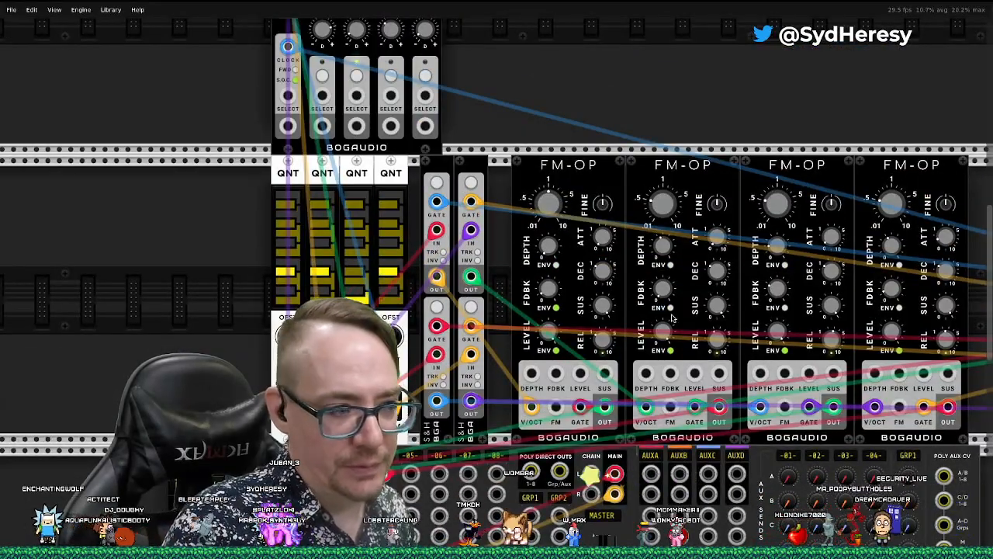
pyautogui.scroll(-4, 848, 311)
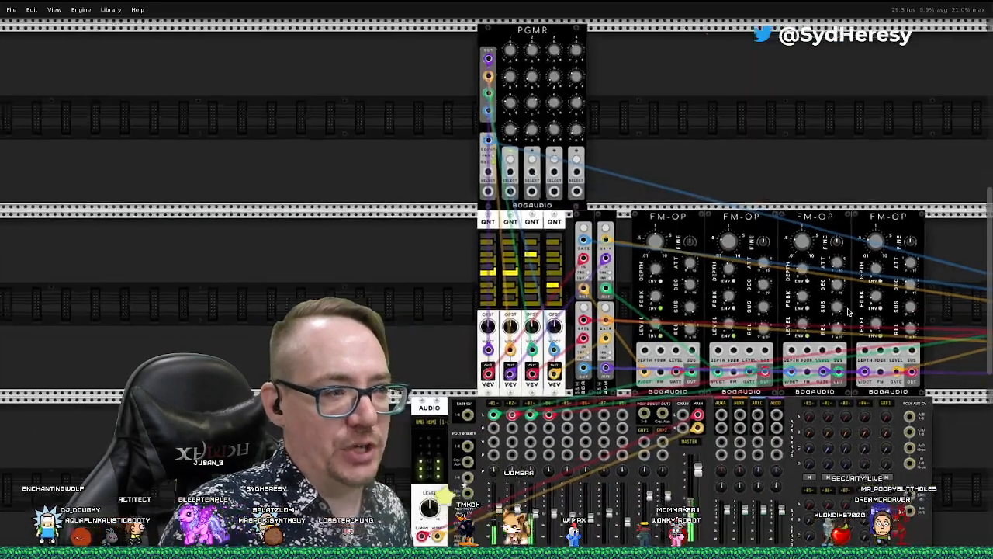
# Adjust the gate length on the GATES modules beside clkDiv
pyautogui.hscroll(2, 848, 311)
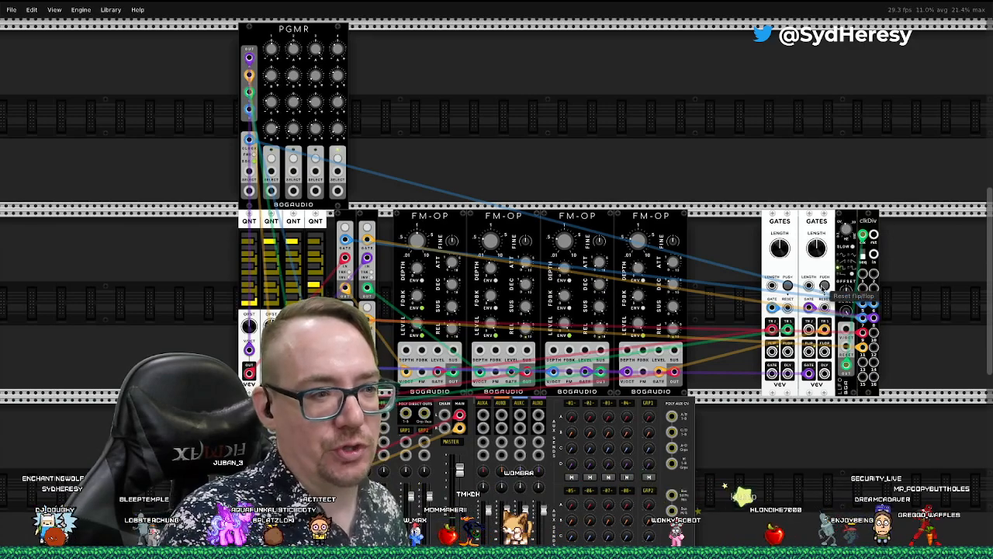
pyautogui.hscroll(-1, 823, 288)
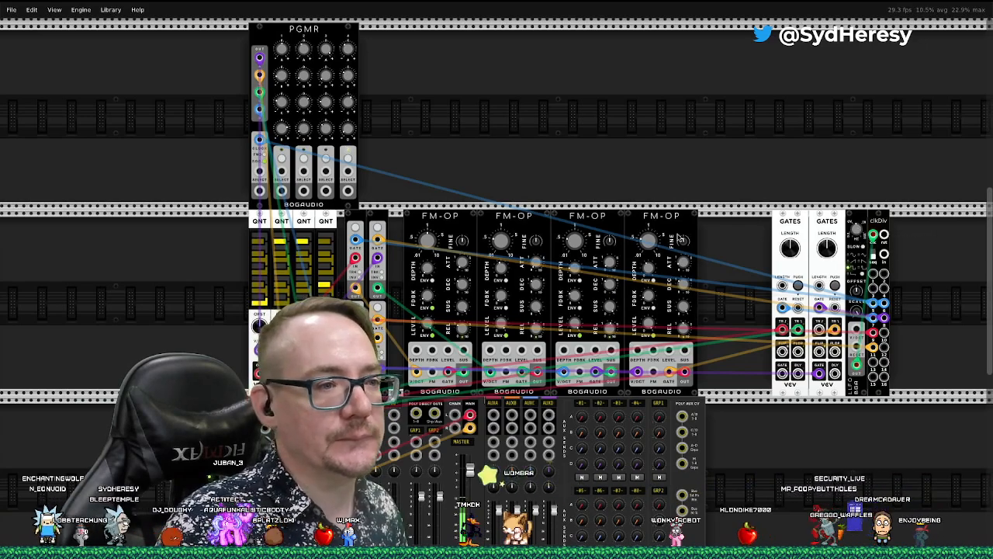
pyautogui.scroll(1, 610, 224)
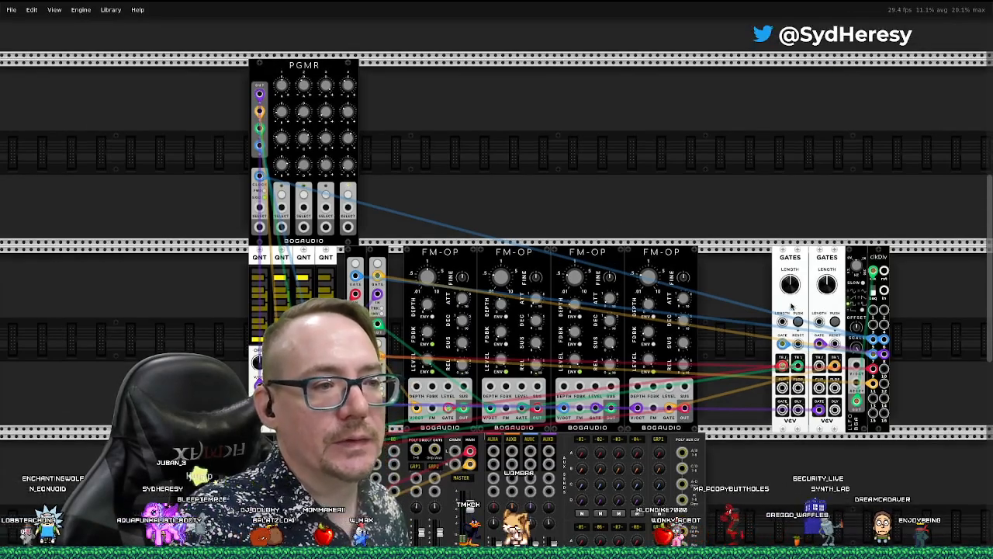
pyautogui.moveTo(827, 284); pyautogui.dragTo(827, 275)
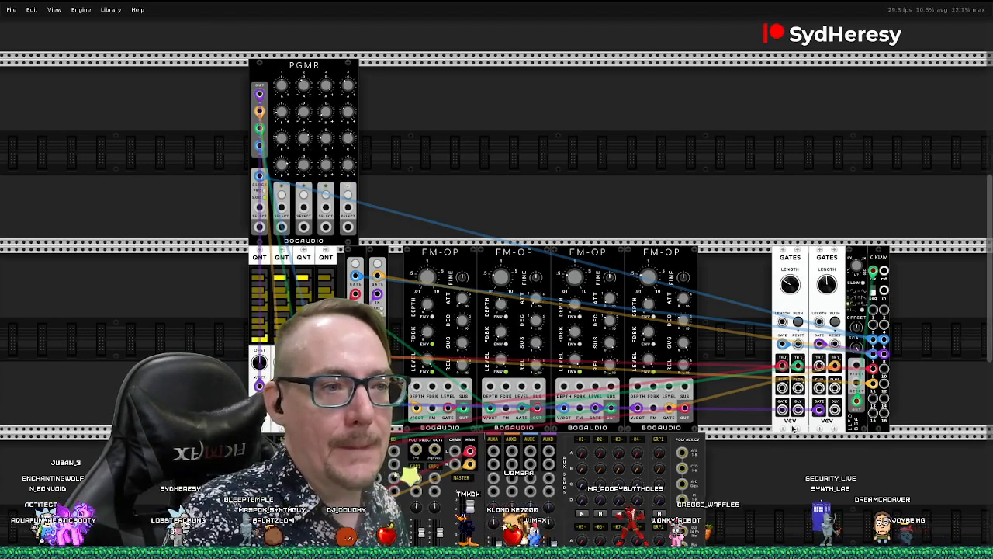
# Repatch the first GATES so its two FM-OP gate cables leave from the gate output and the falling-edge trigger output
pyautogui.scroll(1, 783, 402)
pyautogui.scroll(-4, 782, 402)
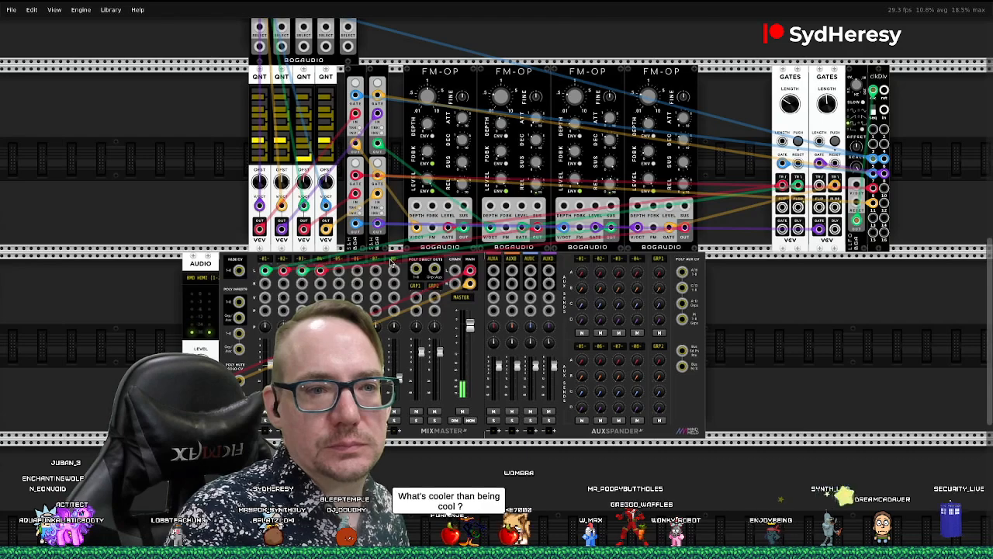
pyautogui.hscroll(1, 391, 263)
pyautogui.hscroll(-2, 390, 262)
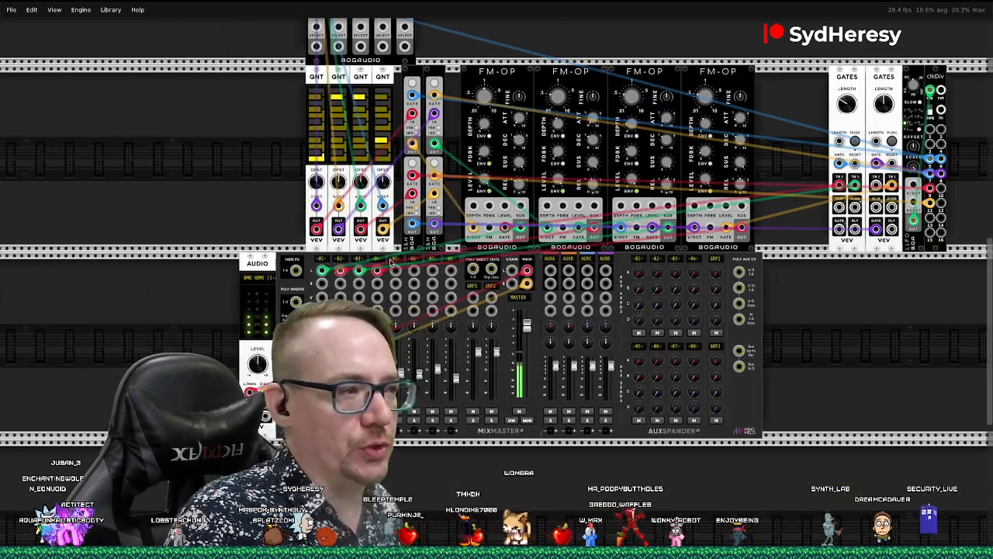
pyautogui.hscroll(-1, 391, 262)
pyautogui.scroll(1, 391, 262)
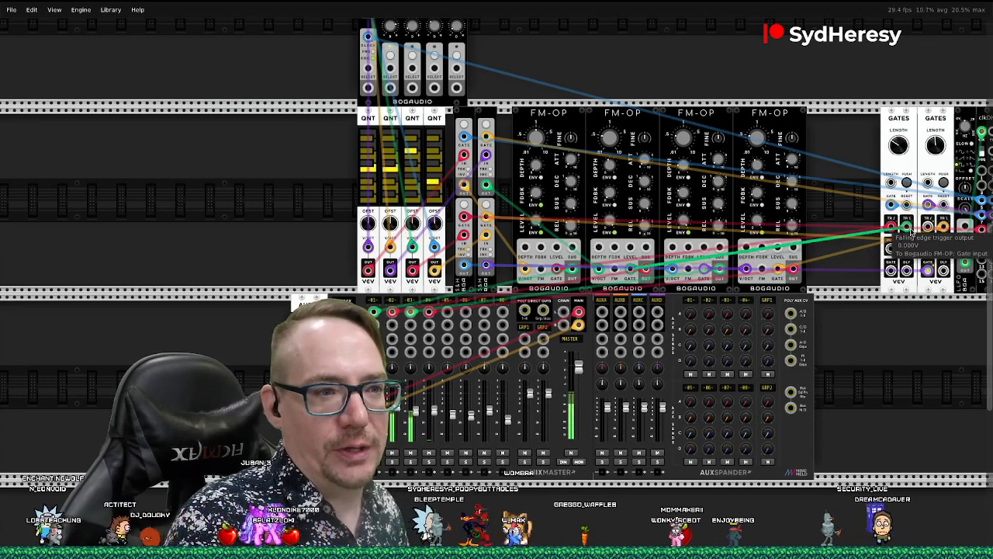
pyautogui.moveTo(903, 230)
pyautogui.mouseDown()
pyautogui.moveTo(891, 269)
pyautogui.moveTo(888, 223)
pyautogui.moveTo(942, 225)
pyautogui.mouseUp()
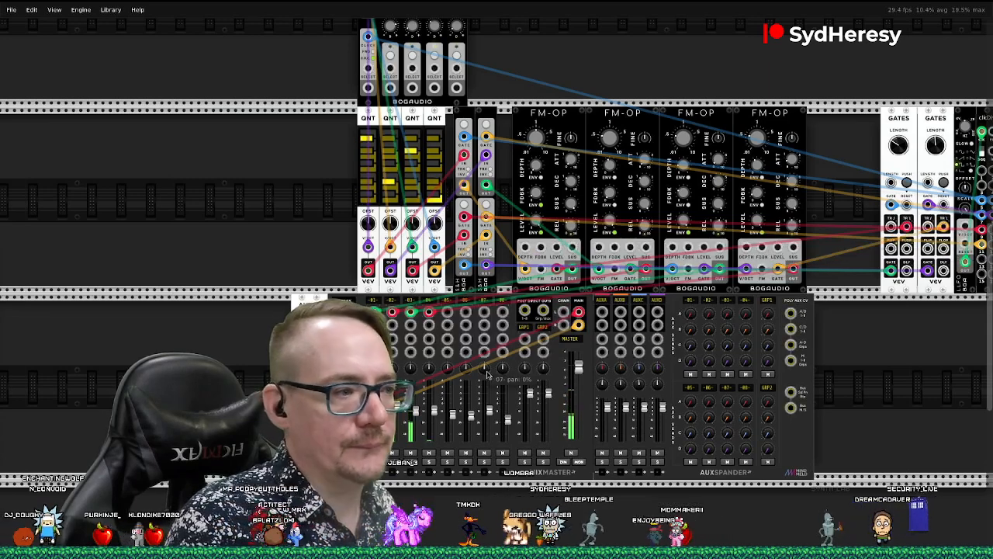
# Lower the channel 3 level in MixMaster and raise channel 4 to about -1.6 dB
pyautogui.scroll(-5, 464, 392)
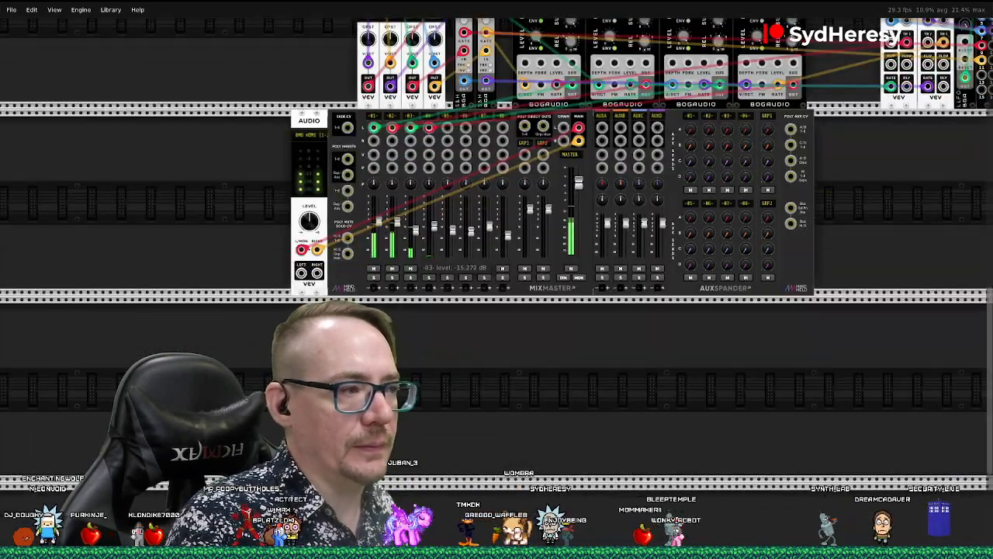
pyautogui.moveTo(441, 218); pyautogui.dragTo(440, 205)
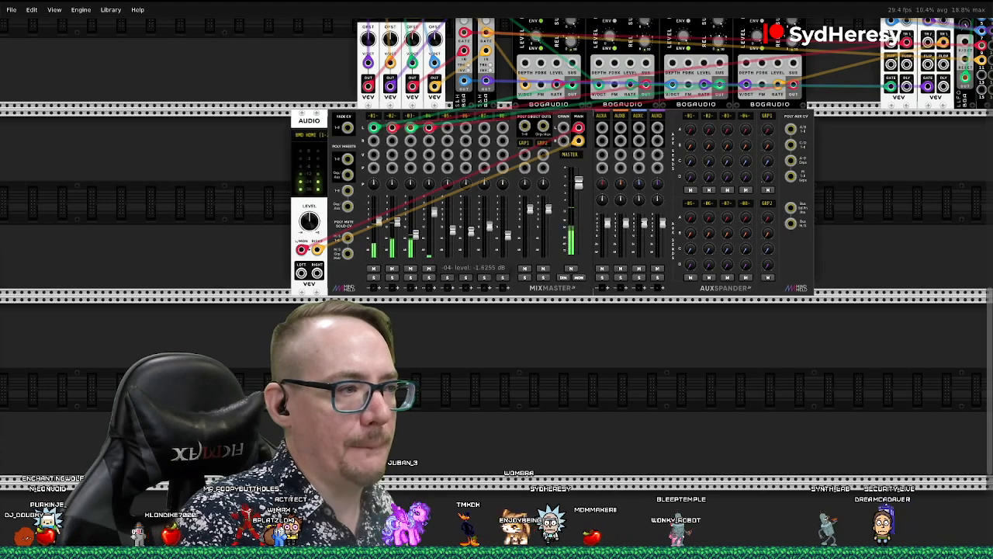
pyautogui.scroll(3, 421, 235)
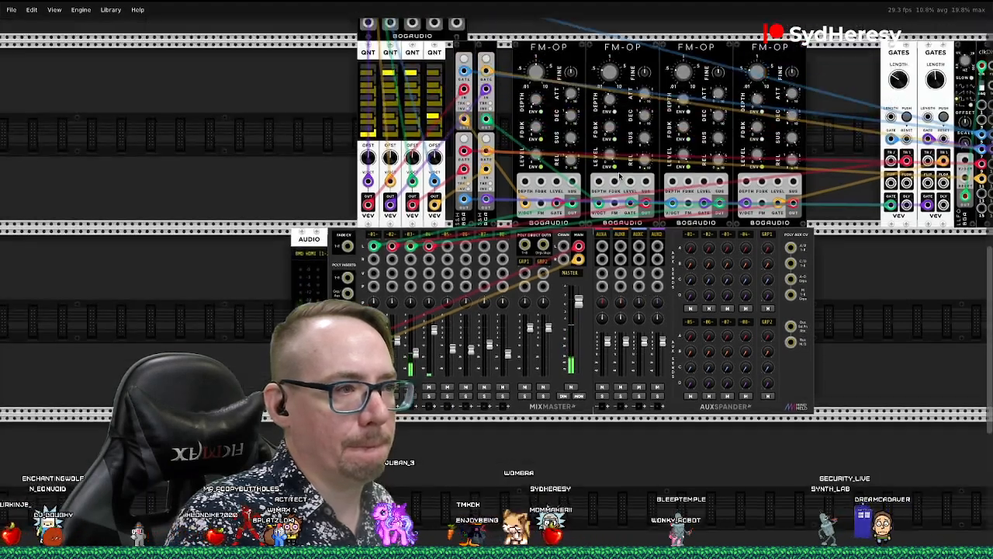
pyautogui.scroll(3, 679, 113)
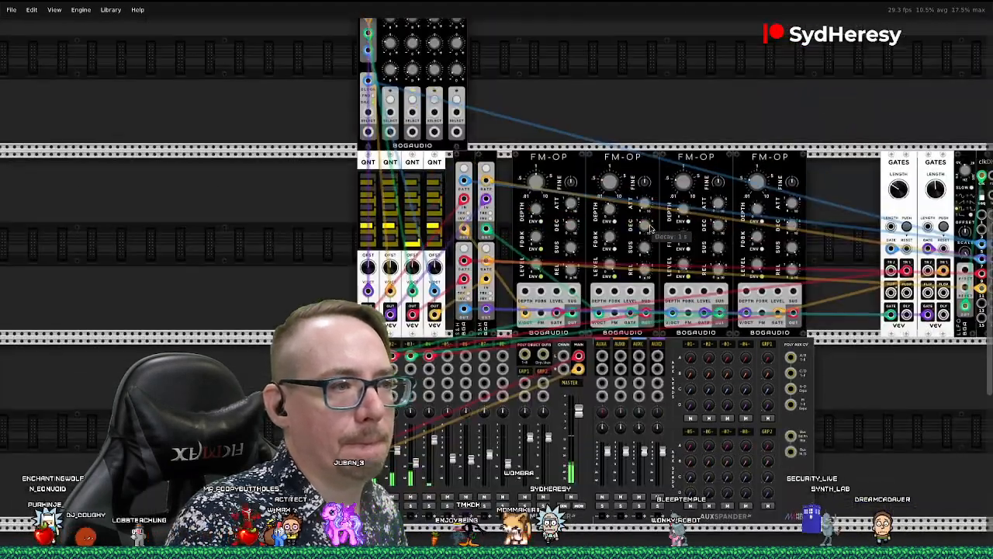
pyautogui.doubleClick(689, 183)
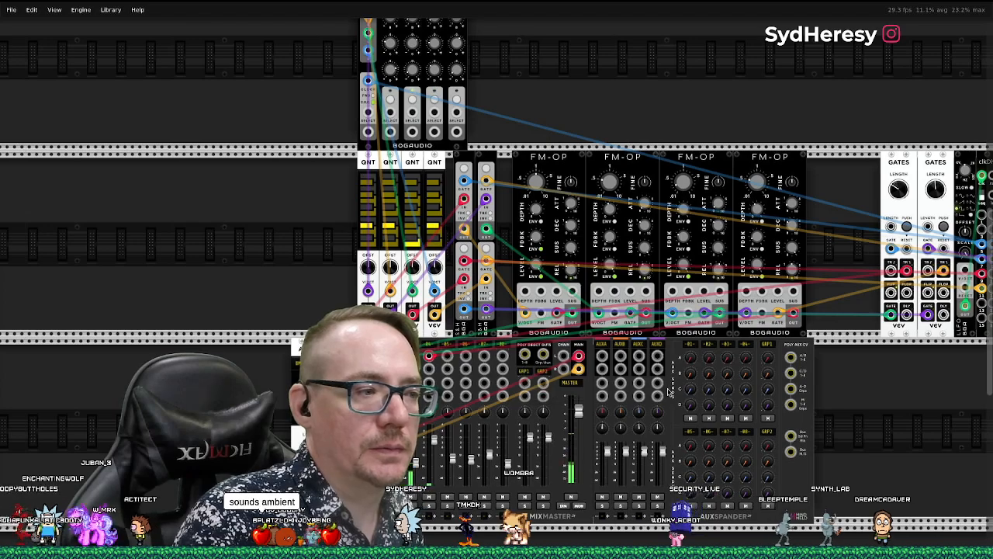
pyautogui.scroll(-3, 669, 392)
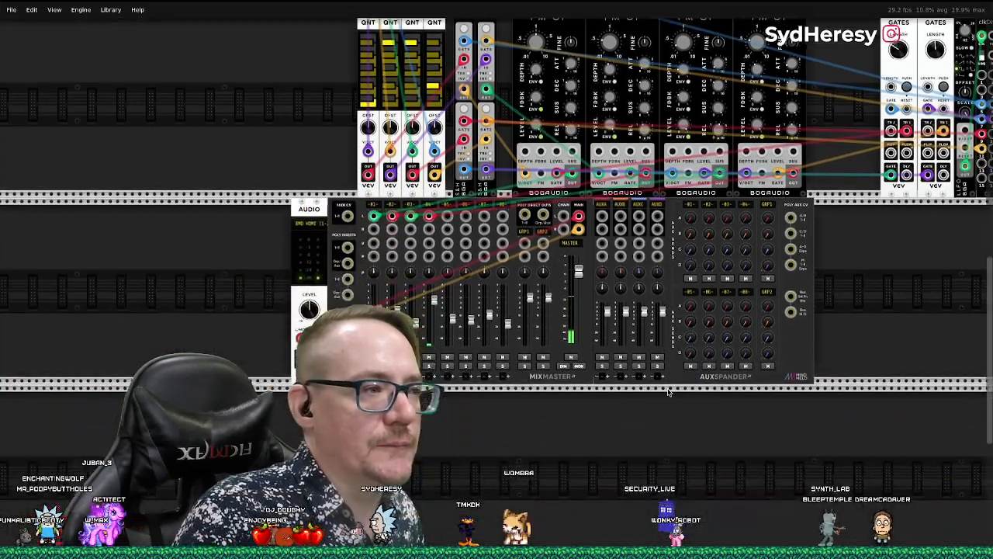
# Open the module library, clear the brand filter to all brands and search for "reverb"
pyautogui.scroll(4, 860, 262)
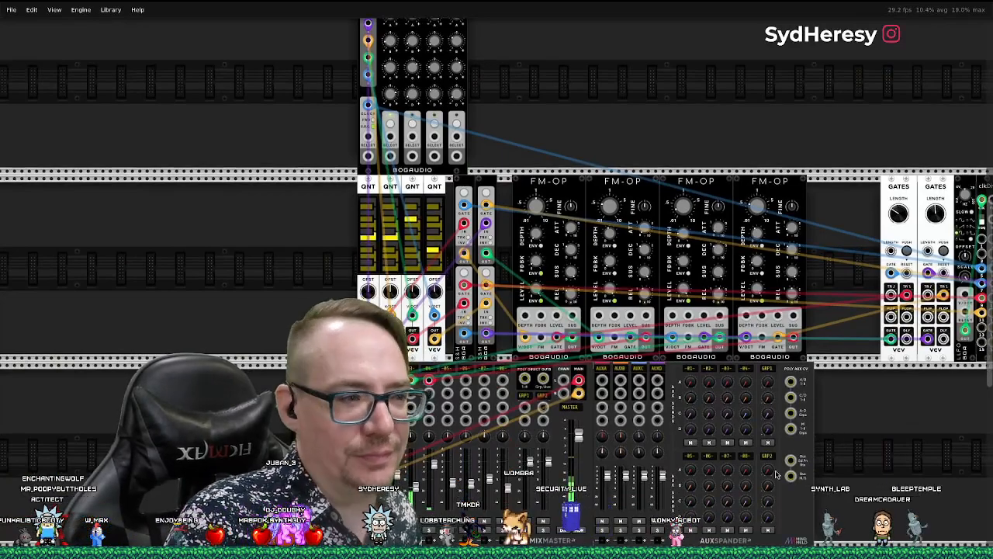
pyautogui.rightClick(837, 403)
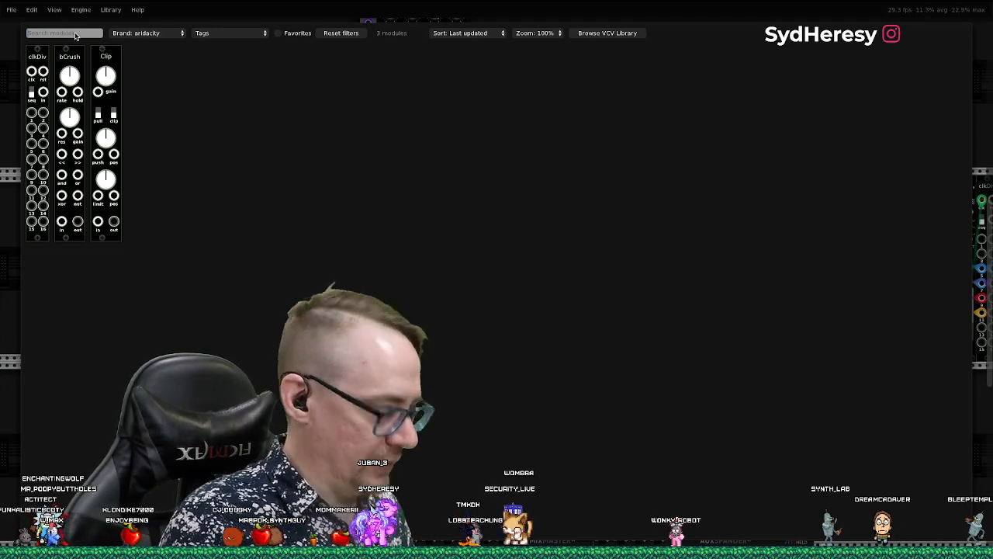
pyautogui.click(136, 34)
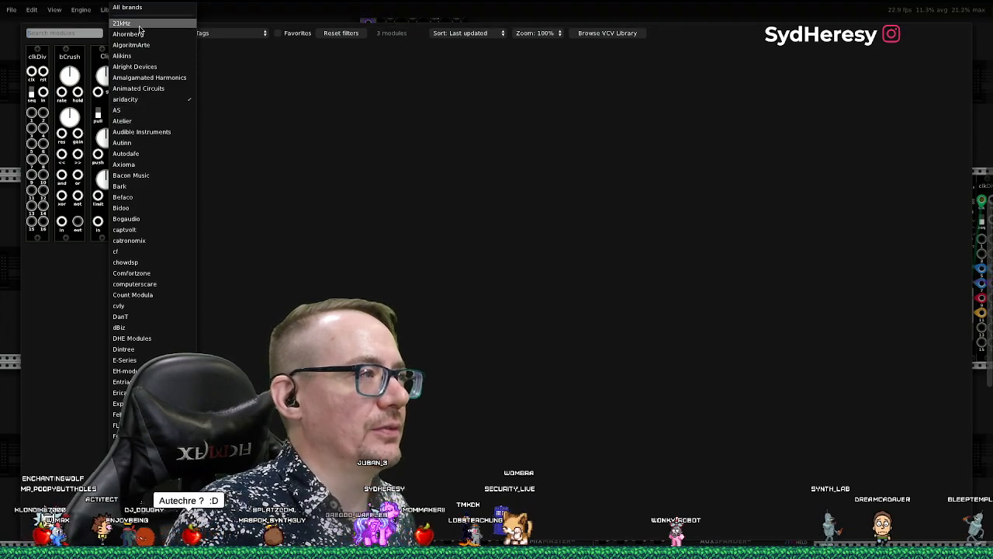
pyautogui.click(138, 9)
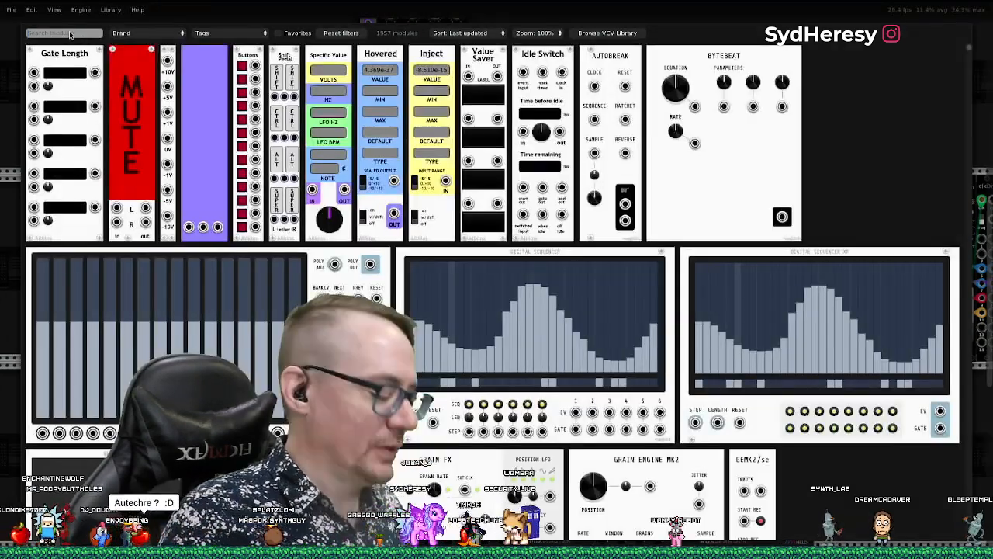
pyautogui.click(69, 34)
pyautogui.write('rever')
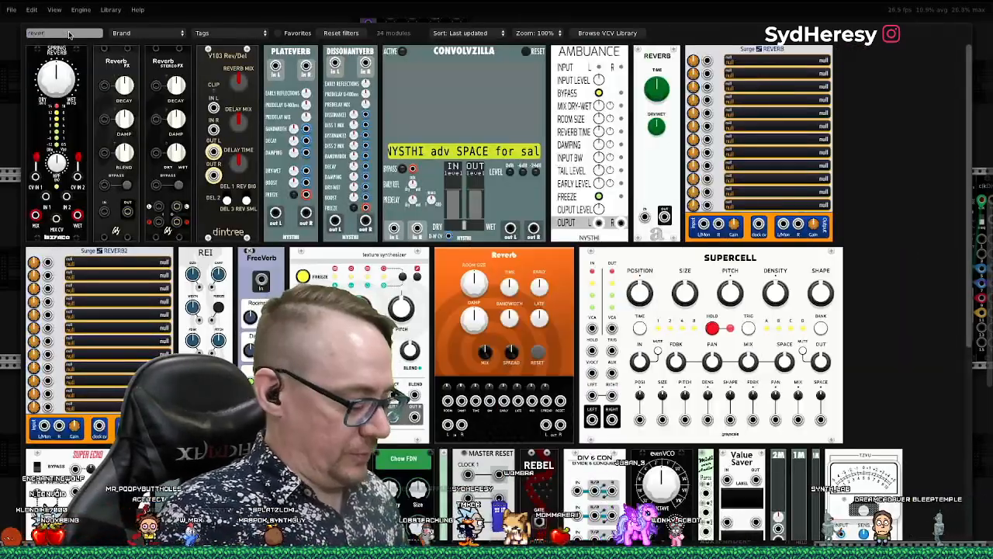
pyautogui.write('bb')
# Look through the reverb modules and add Valley's Plateau directly beside AUXSPANDER
pyautogui.scroll(-1, 498, 174)
pyautogui.scroll(-1, 498, 175)
pyautogui.scroll(1, 537, 267)
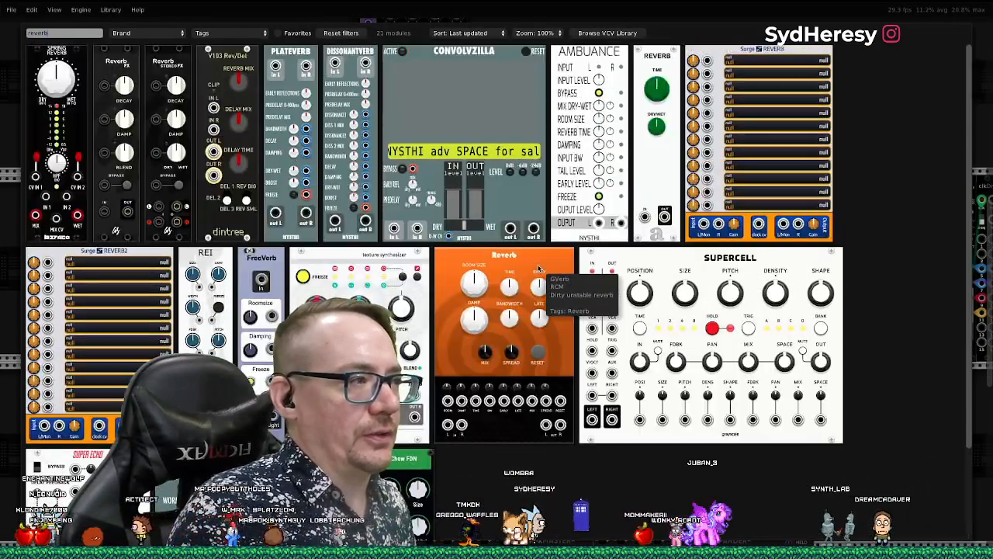
pyautogui.scroll(-1, 538, 267)
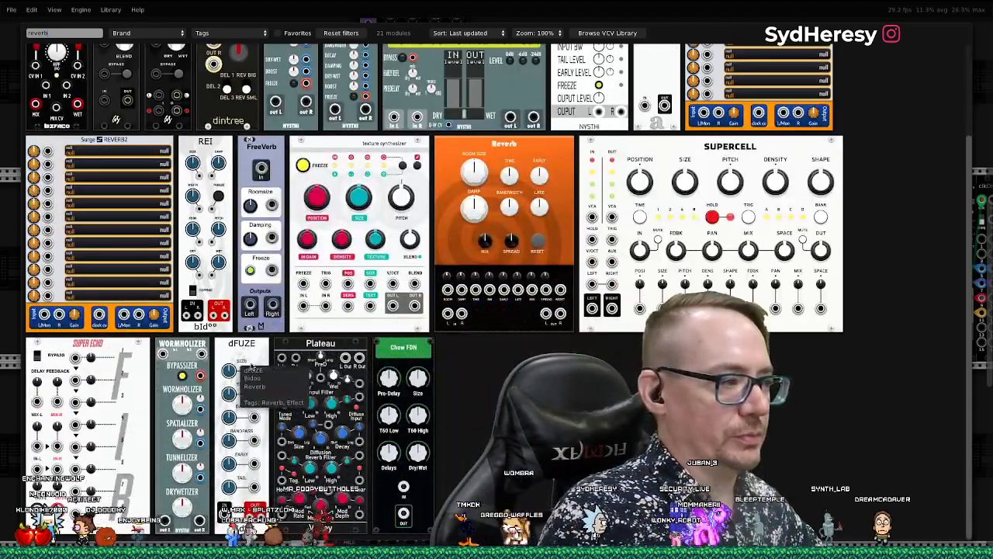
pyautogui.click(293, 374)
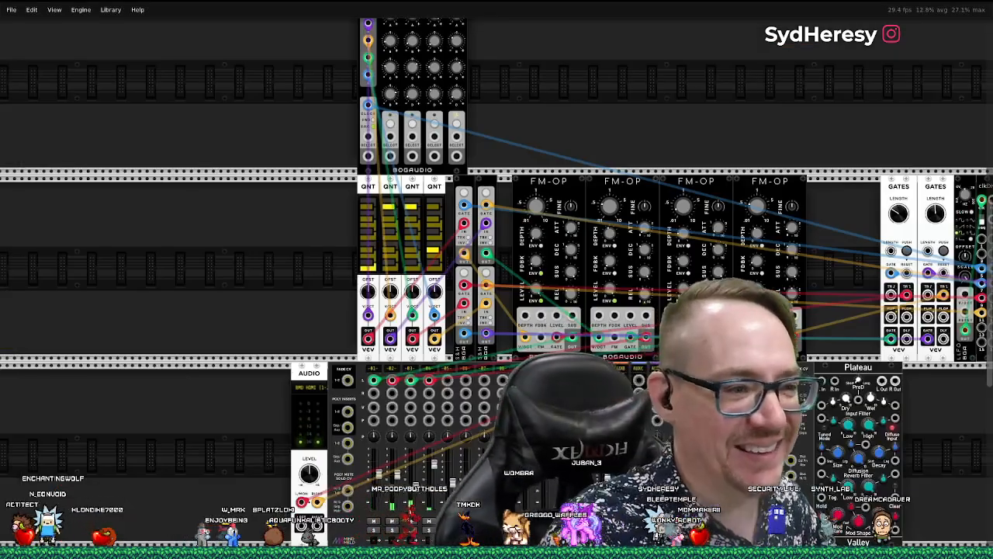
# Search the module library for "delay" and add the white Alright Devices delay beside Plateau
pyautogui.rightClick(910, 394)
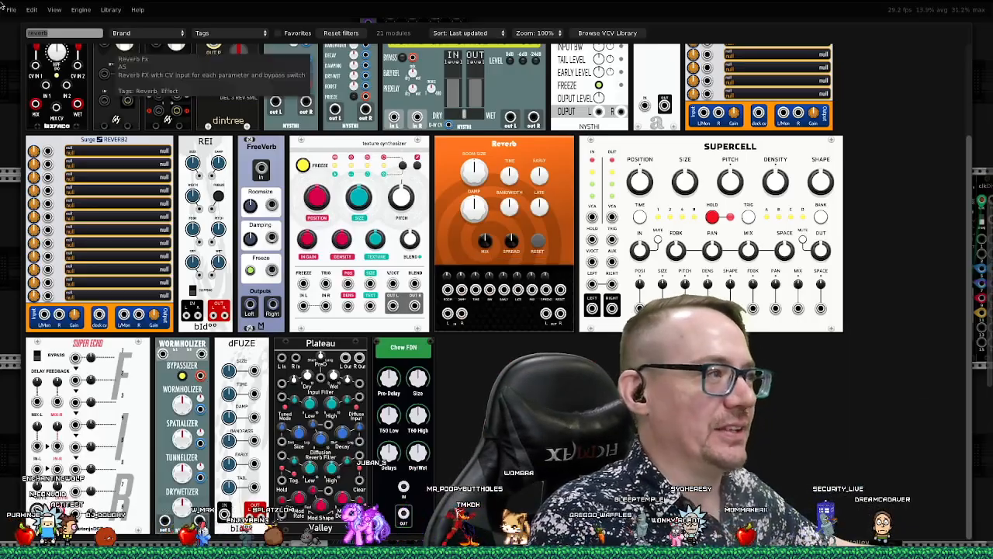
pyautogui.moveTo(2, 6)
pyautogui.write('delay')
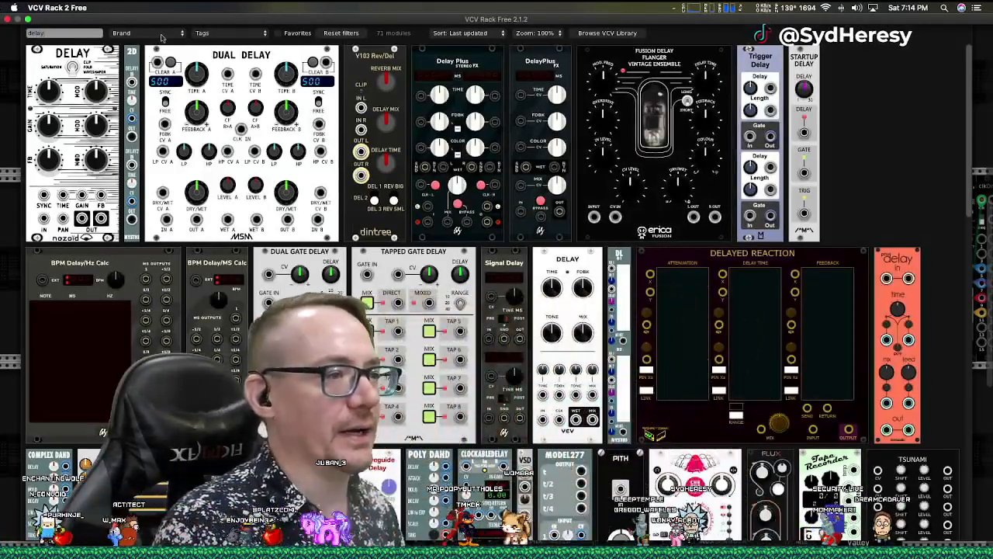
pyautogui.scroll(-3, 412, 136)
pyautogui.scroll(-4, 412, 137)
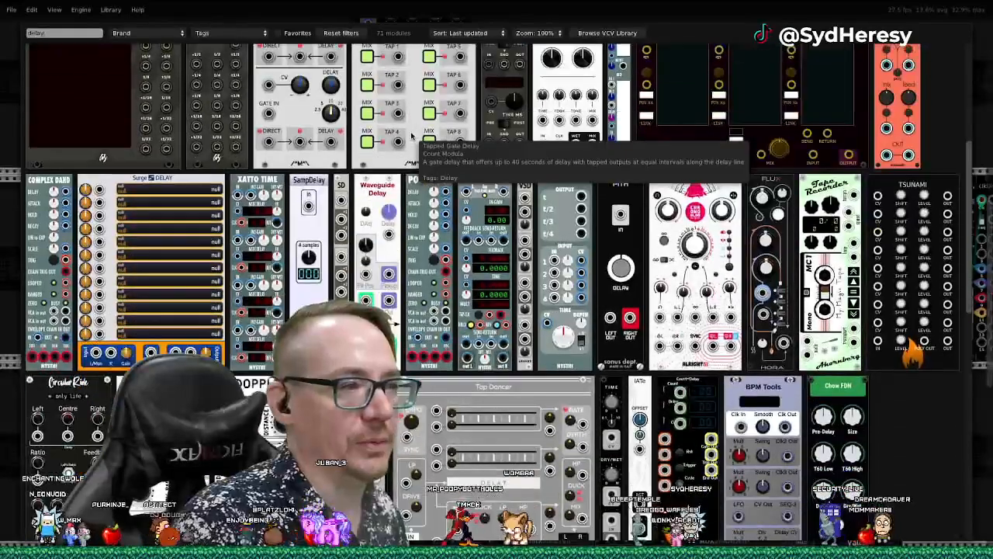
pyautogui.press('Escape')
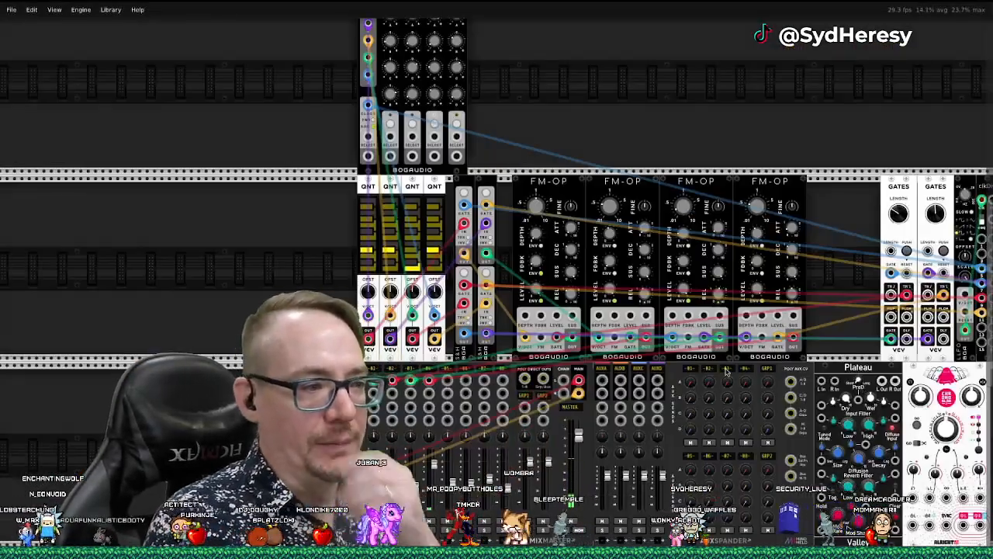
# Patch the AUXA left and right sends into Plateau's inputs and its left and right outputs back to the AUXA returns
pyautogui.scroll(-3, 714, 369)
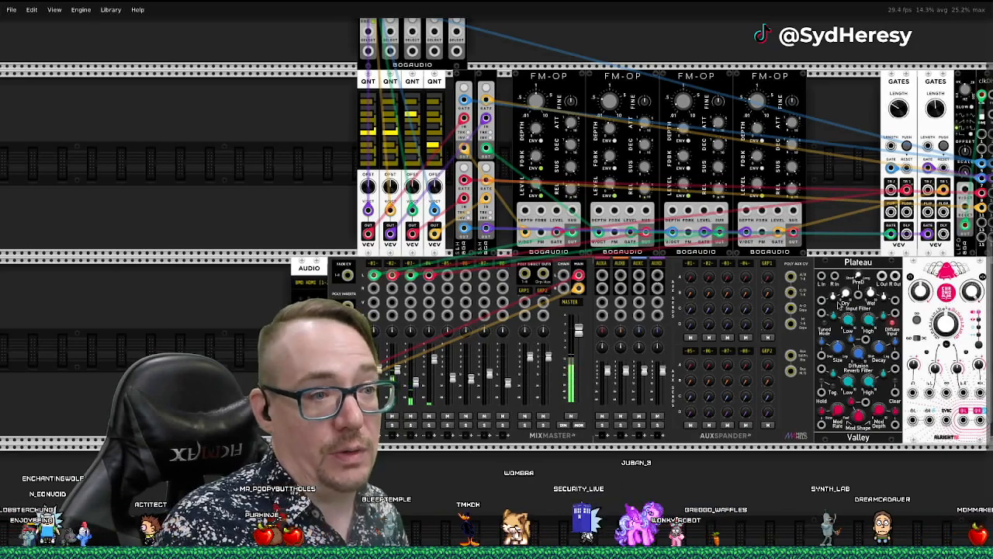
pyautogui.moveTo(603, 276); pyautogui.dragTo(821, 275)
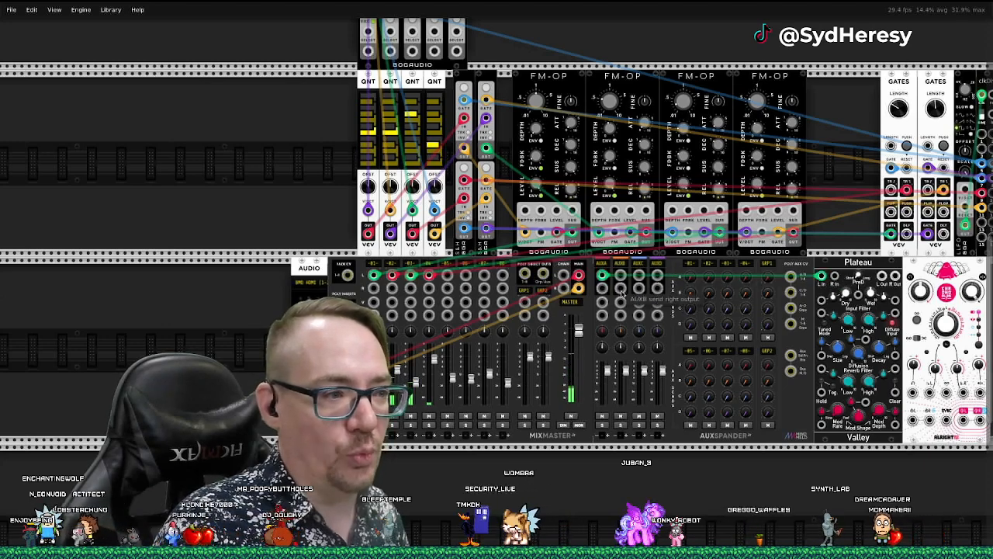
pyautogui.moveTo(603, 289); pyautogui.dragTo(832, 277)
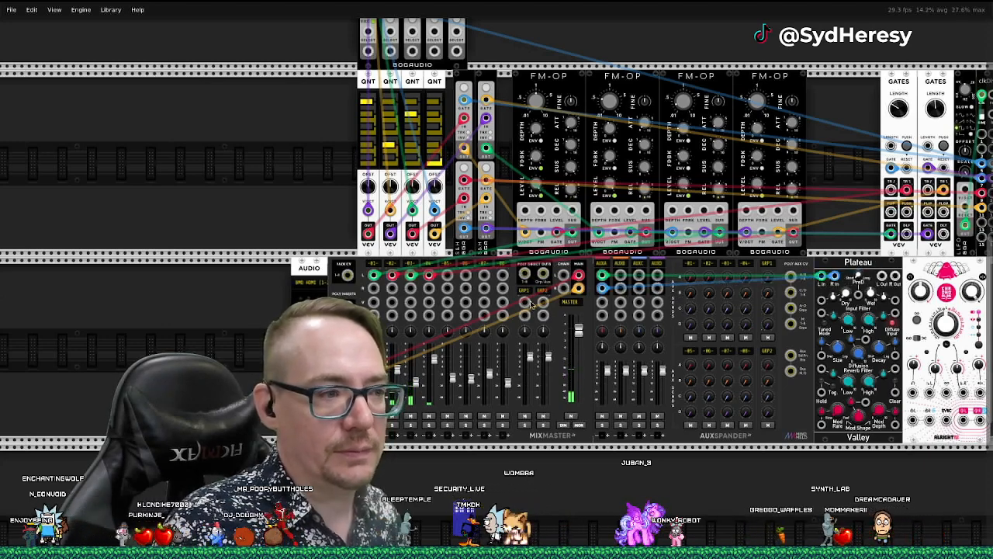
pyautogui.moveTo(602, 302); pyautogui.dragTo(883, 275)
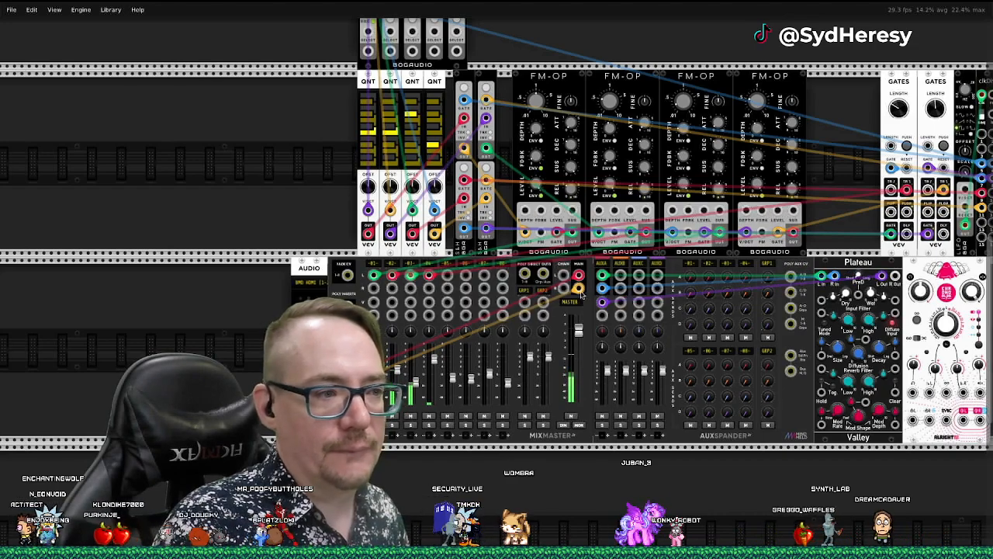
pyautogui.moveTo(602, 315); pyautogui.dragTo(895, 276)
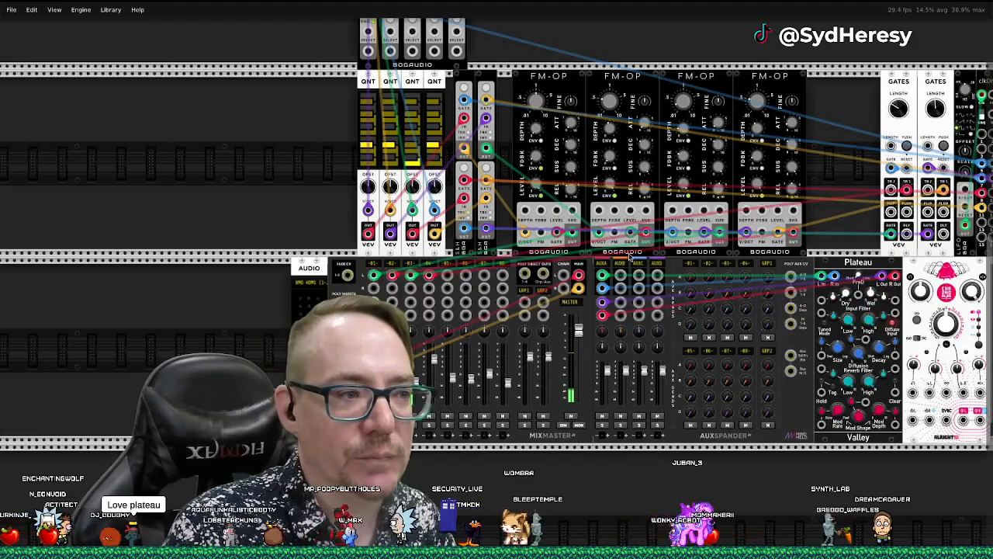
# Patch the AUXB stereo sends into the Alright Devices delay's inputs and its outputs back to the AUXB returns
pyautogui.moveTo(621, 276); pyautogui.dragTo(912, 420)
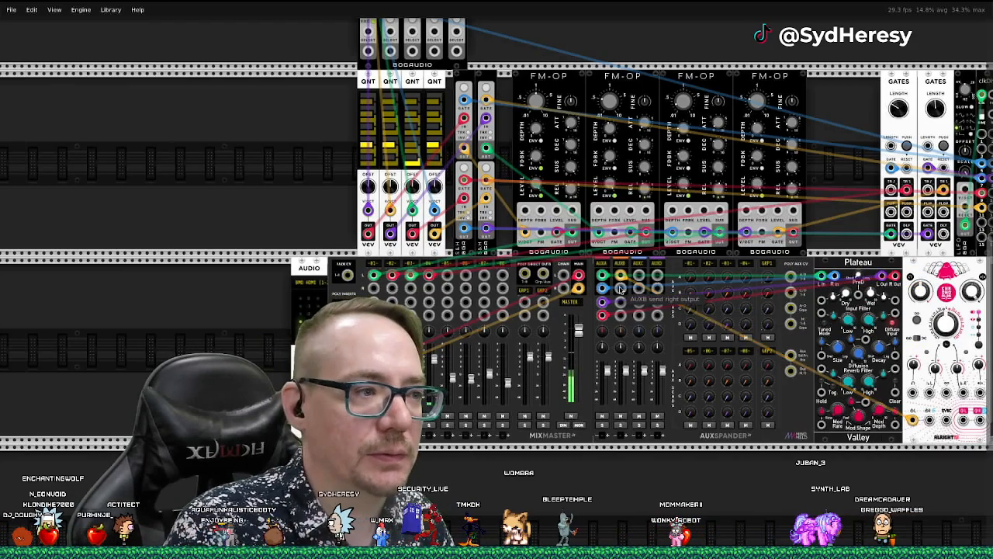
pyautogui.moveTo(626, 290); pyautogui.dragTo(916, 408)
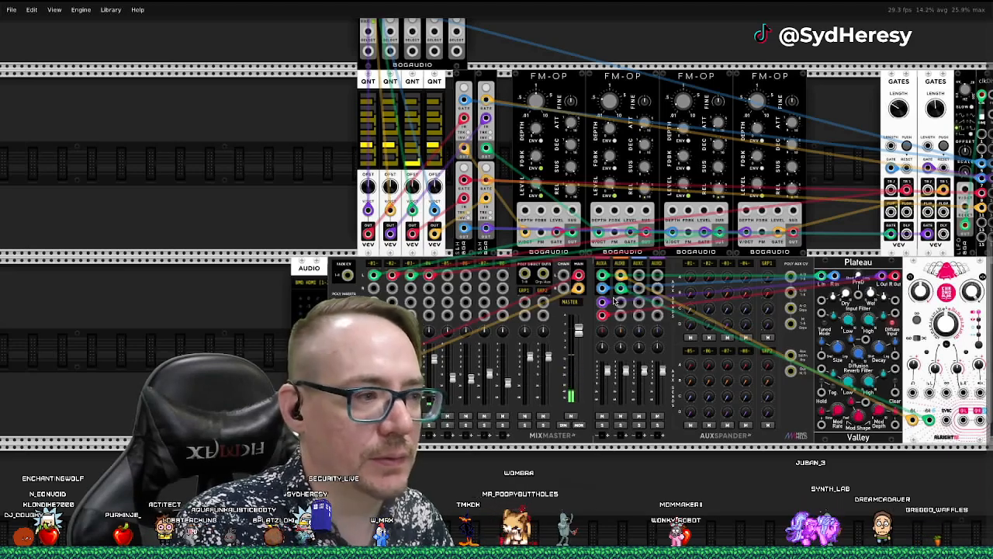
pyautogui.moveTo(619, 301); pyautogui.dragTo(963, 420)
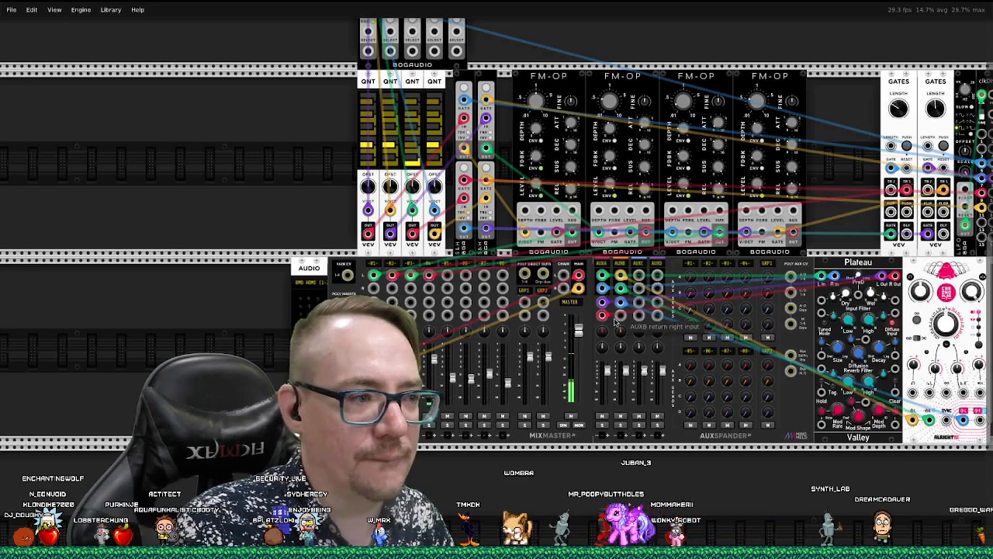
pyautogui.moveTo(621, 315); pyautogui.dragTo(947, 419)
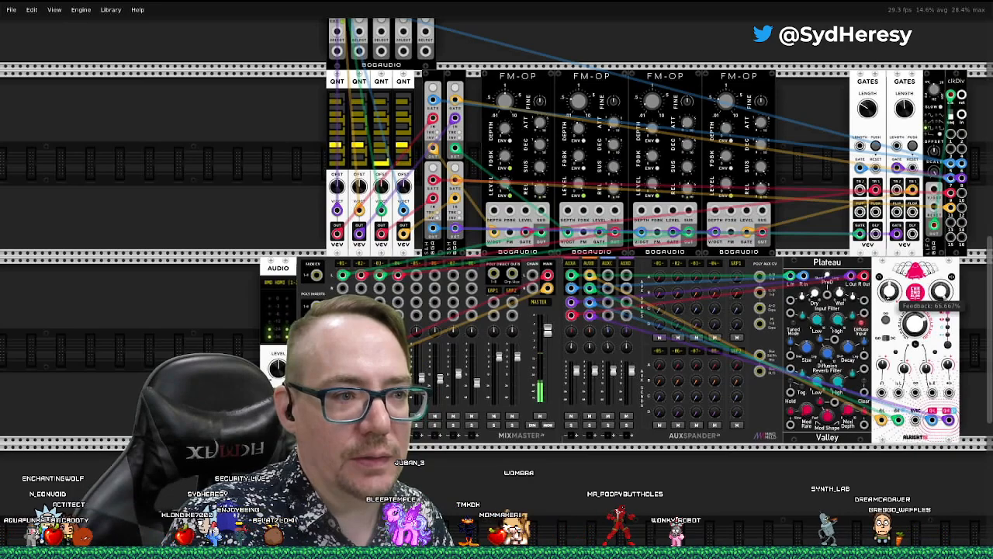
# Patch a clock divider output into the Alright Devices delay's sync input and raise track 4's AUXA send on AUXSPANDER
pyautogui.moveTo(916, 419); pyautogui.dragTo(951, 223)
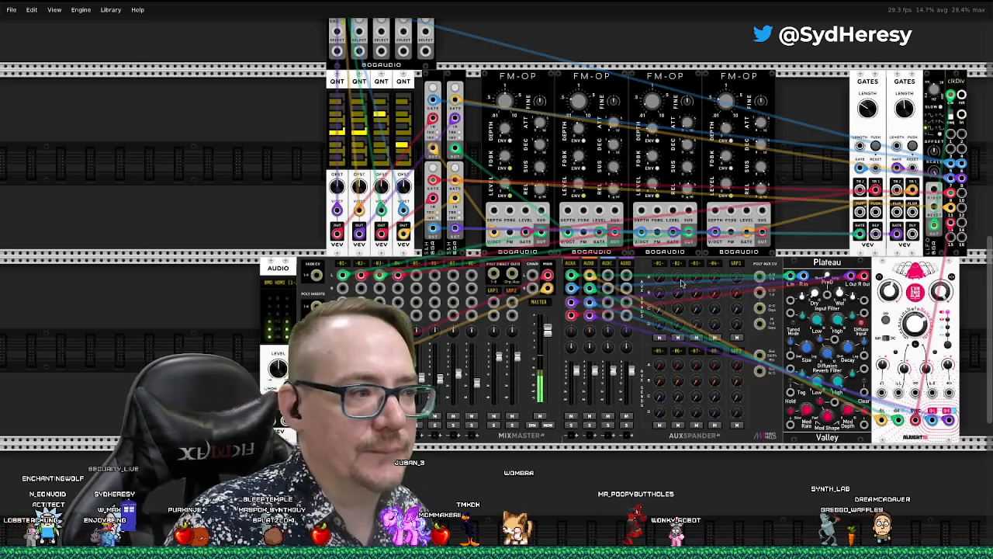
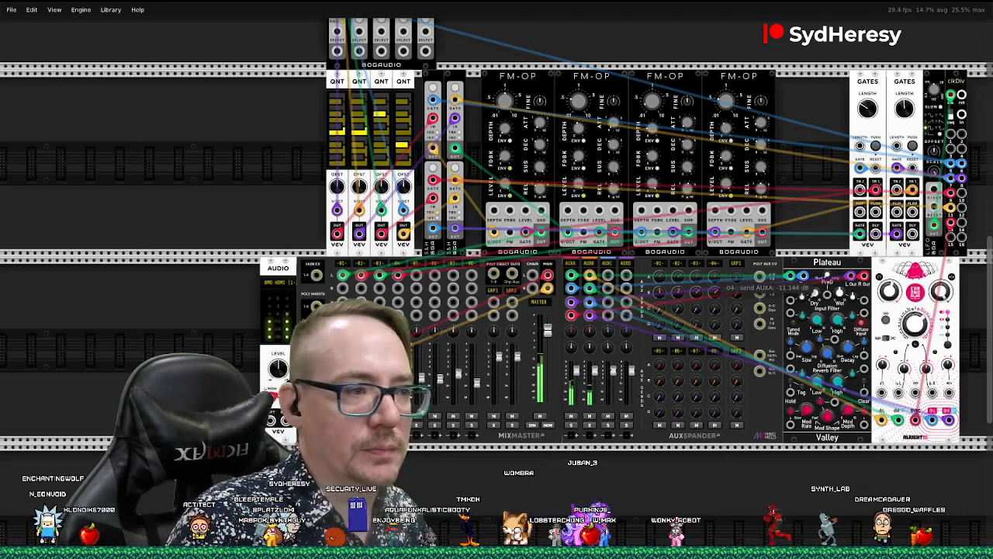
pyautogui.moveTo(715, 276); pyautogui.dragTo(714, 270)
# Move the two sample-and-hold trigger cables on the clock divider to its #5 and #6 outputs
pyautogui.scroll(-1, 795, 423)
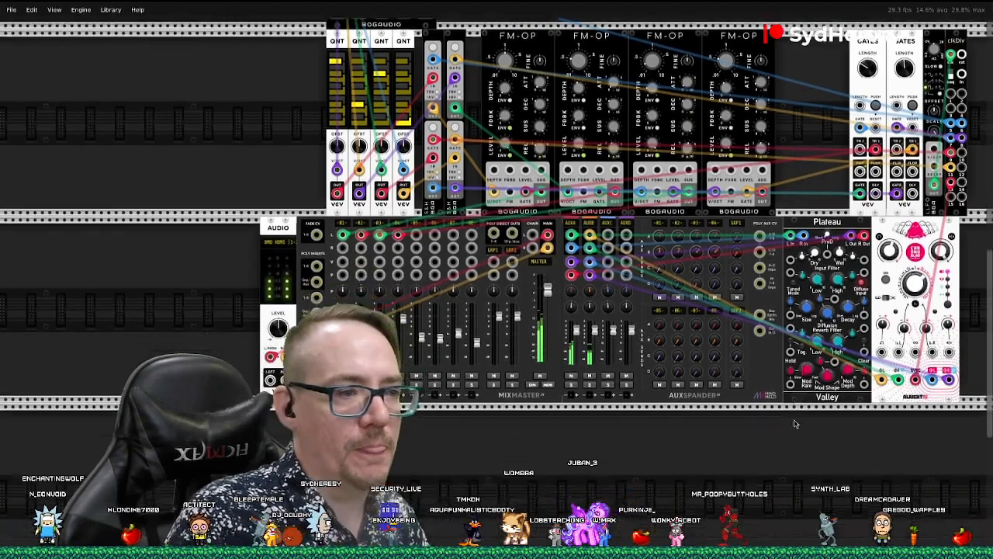
pyautogui.scroll(3, 795, 423)
pyautogui.scroll(2, 795, 423)
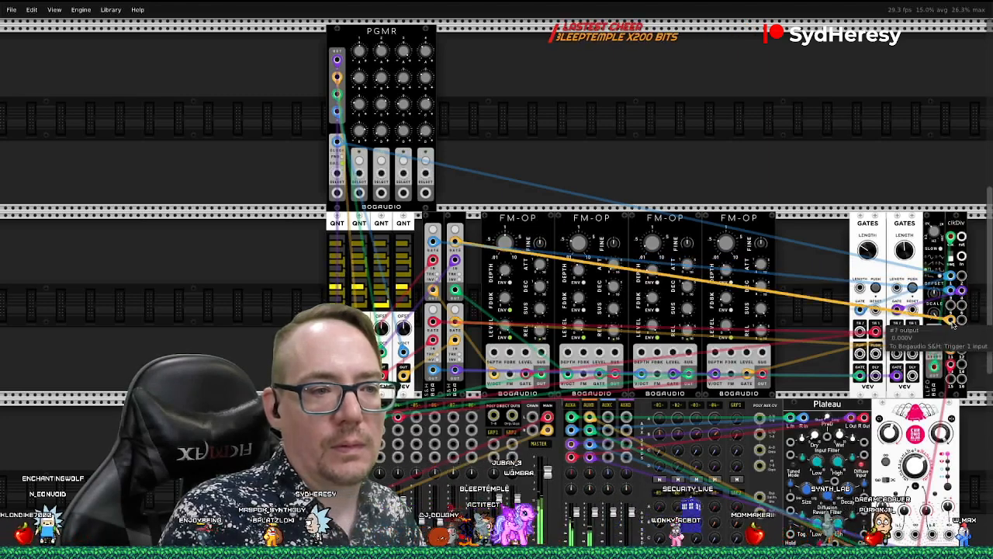
pyautogui.moveTo(949, 335); pyautogui.dragTo(951, 305)
pyautogui.moveTo(951, 349); pyautogui.dragTo(961, 305)
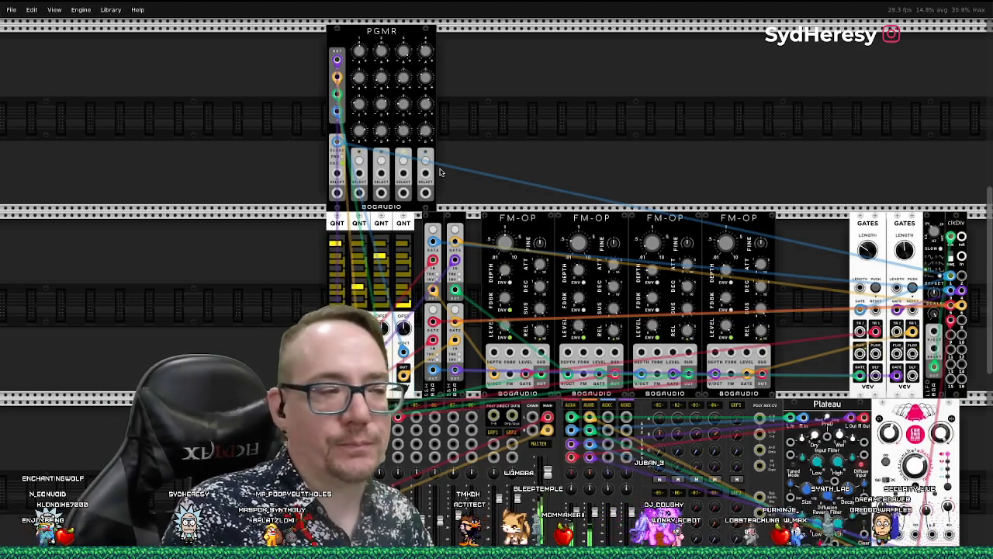
# Look up the module and developer names of the white delay, the clock divider and the sample-and-hold module
pyautogui.moveTo(866, 254)
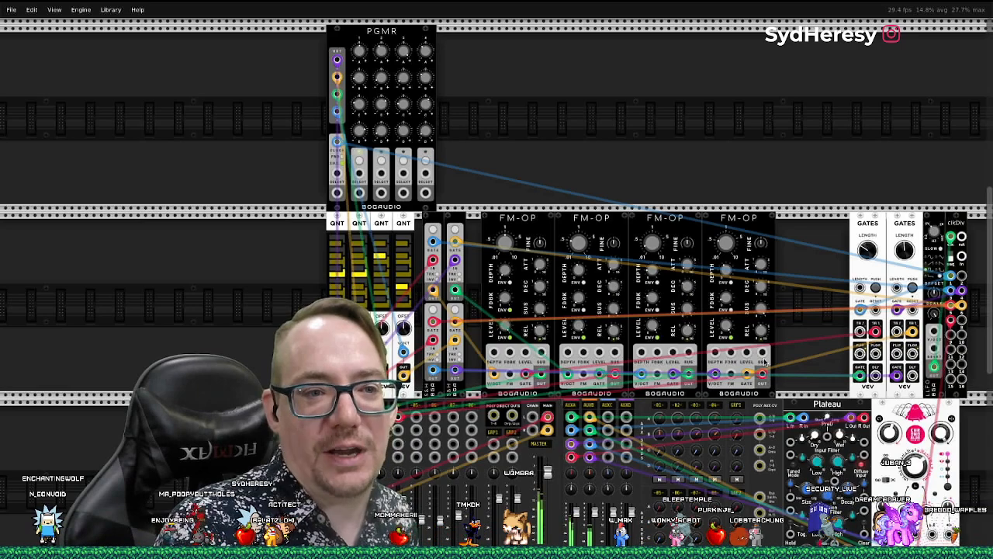
pyautogui.scroll(2, 764, 363)
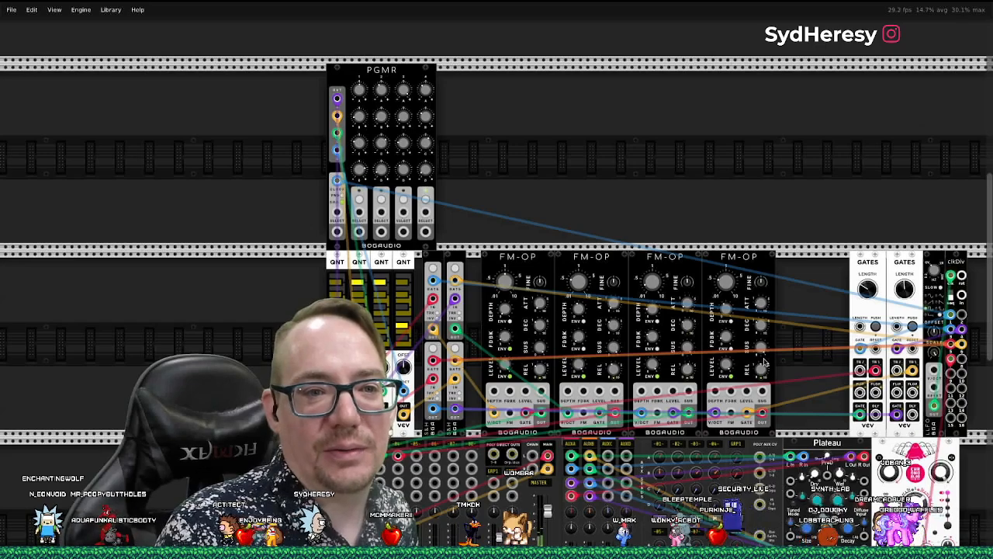
pyautogui.scroll(-2, 765, 363)
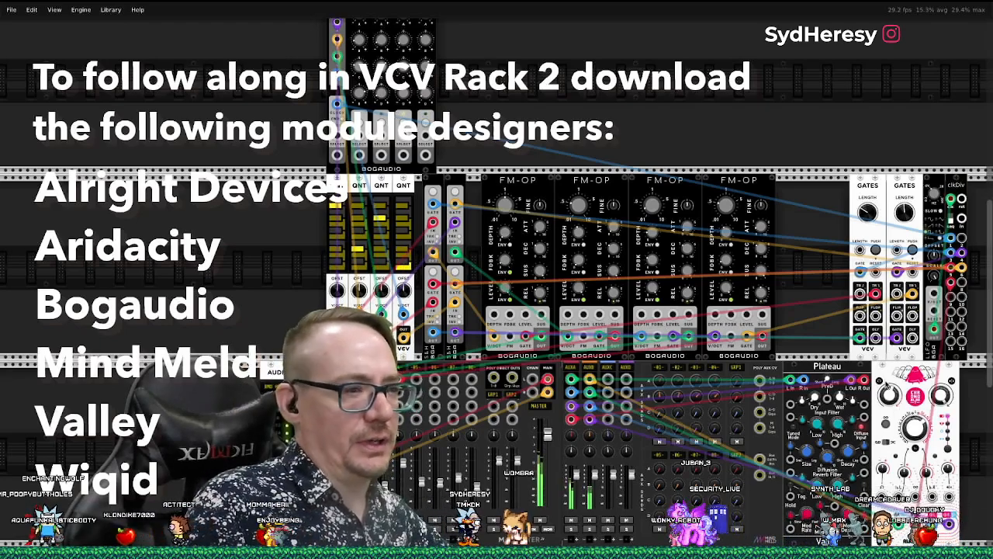
pyautogui.rightClick(883, 382)
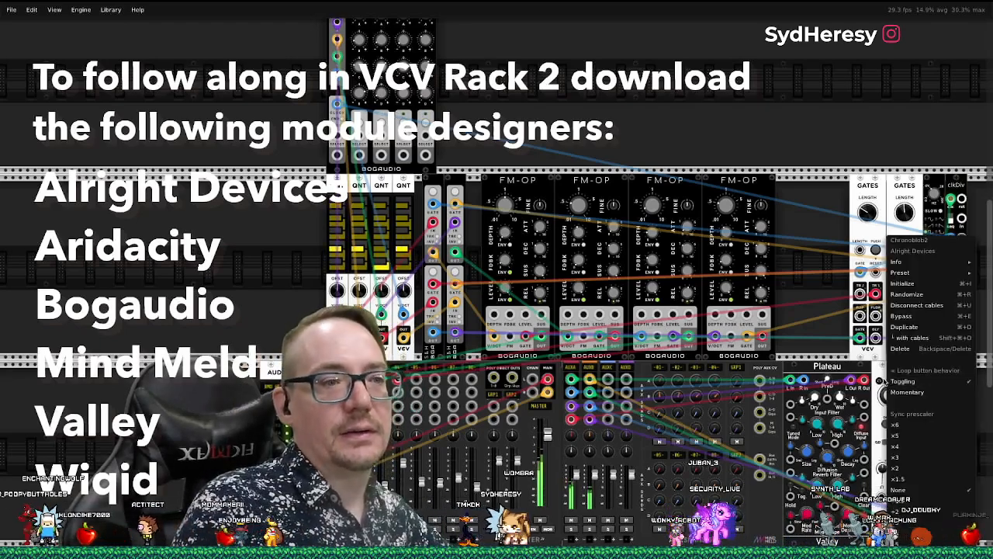
pyautogui.click(800, 358)
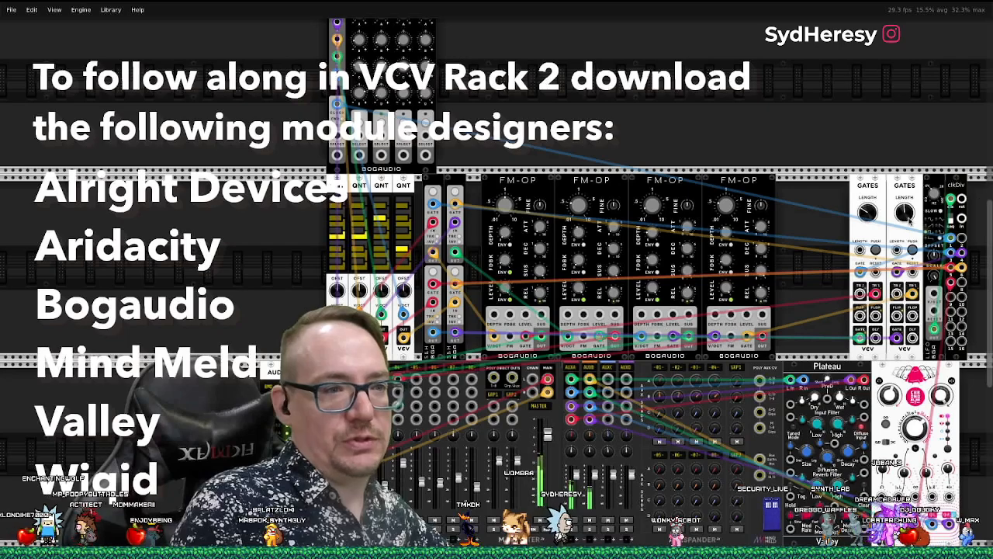
pyautogui.rightClick(956, 193)
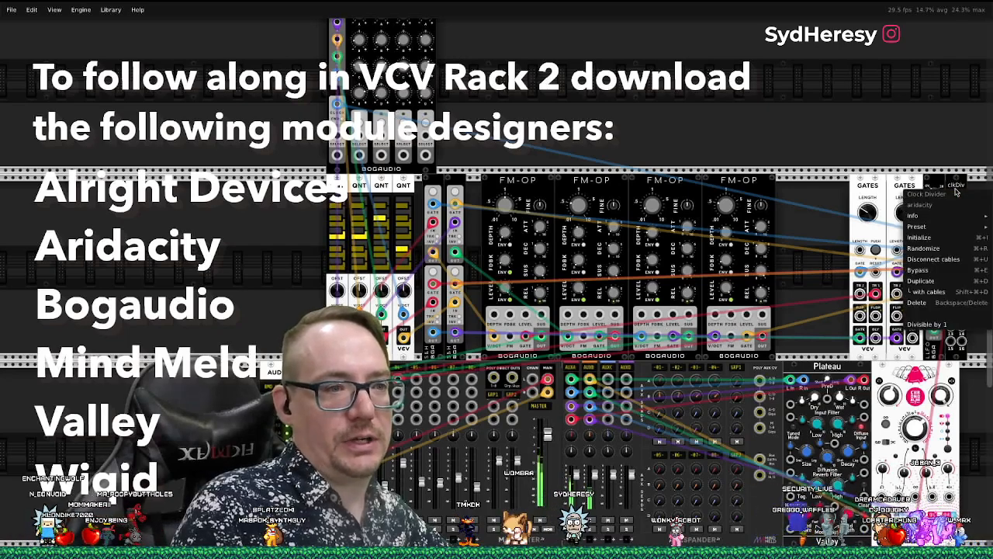
pyautogui.click(938, 140)
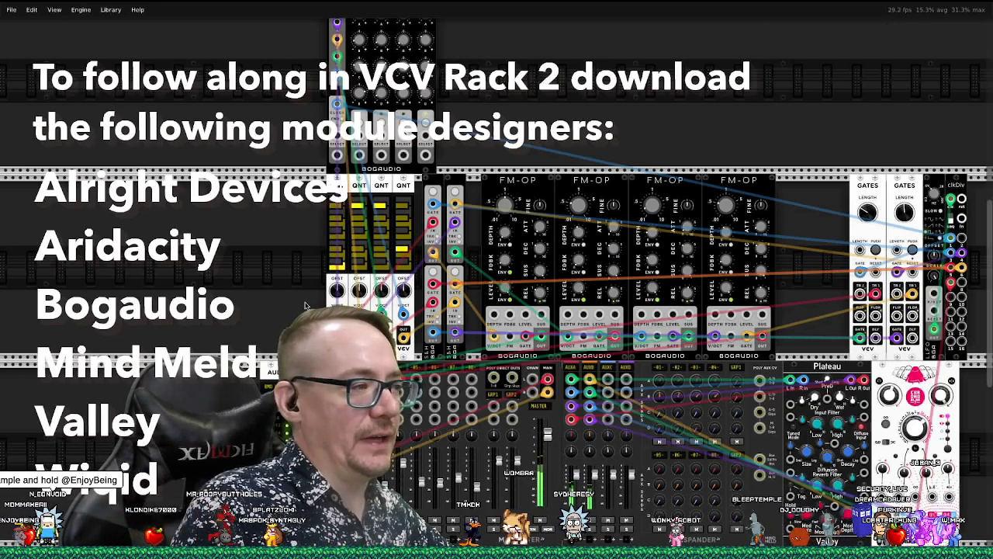
pyautogui.rightClick(430, 188)
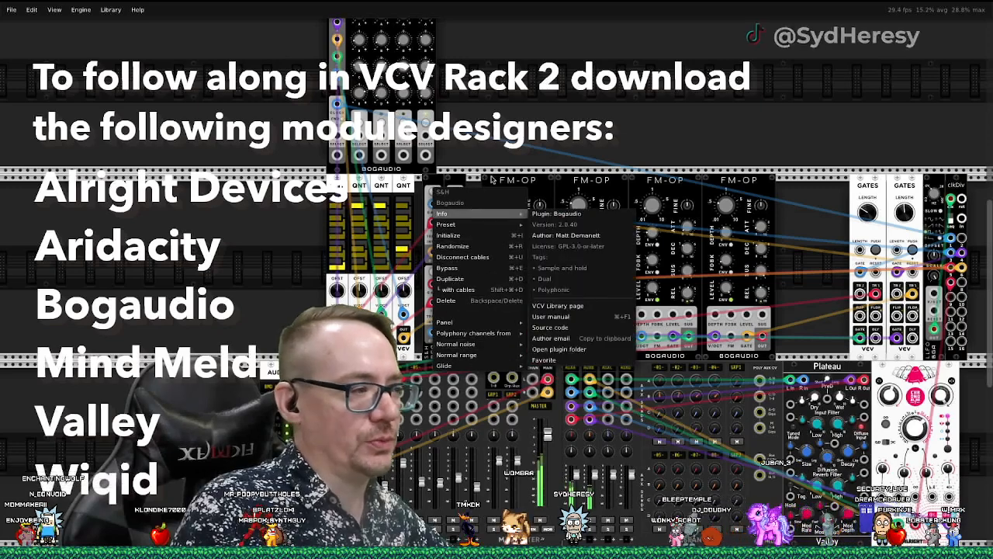
pyautogui.click(415, 314)
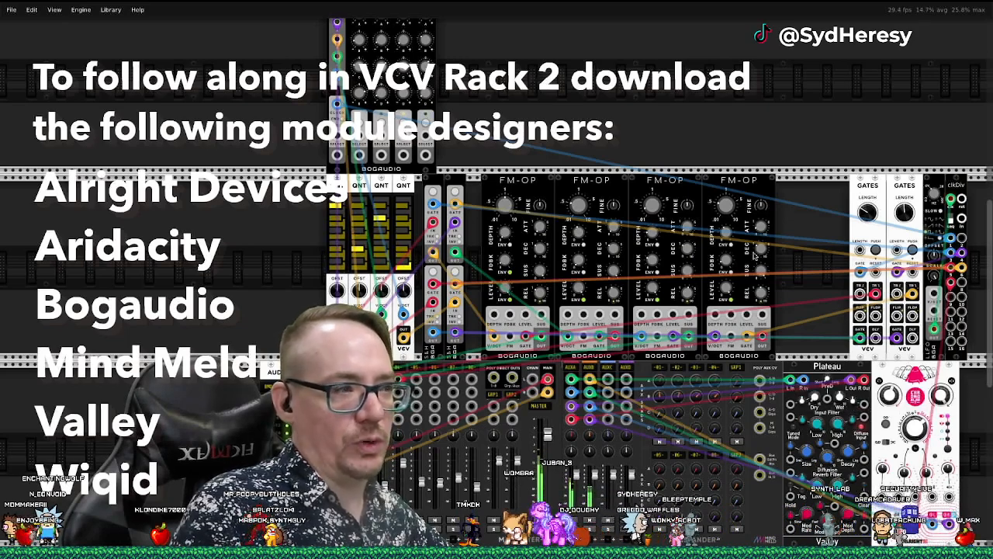
pyautogui.moveTo(866, 210)
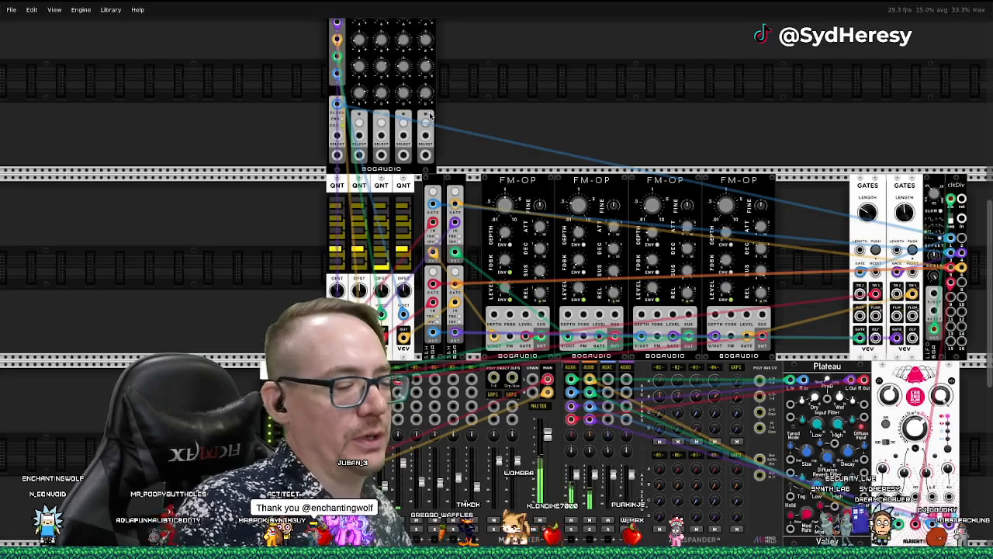
# Disconnect the Clock Divider cable from the PGMR sequencer's clock input
pyautogui.scroll(2, 511, 173)
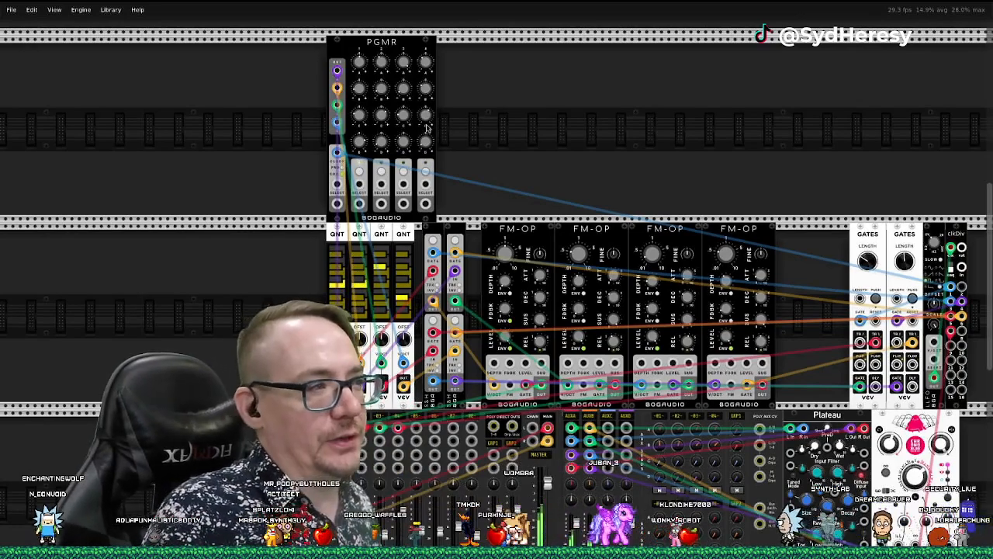
pyautogui.scroll(1, 426, 128)
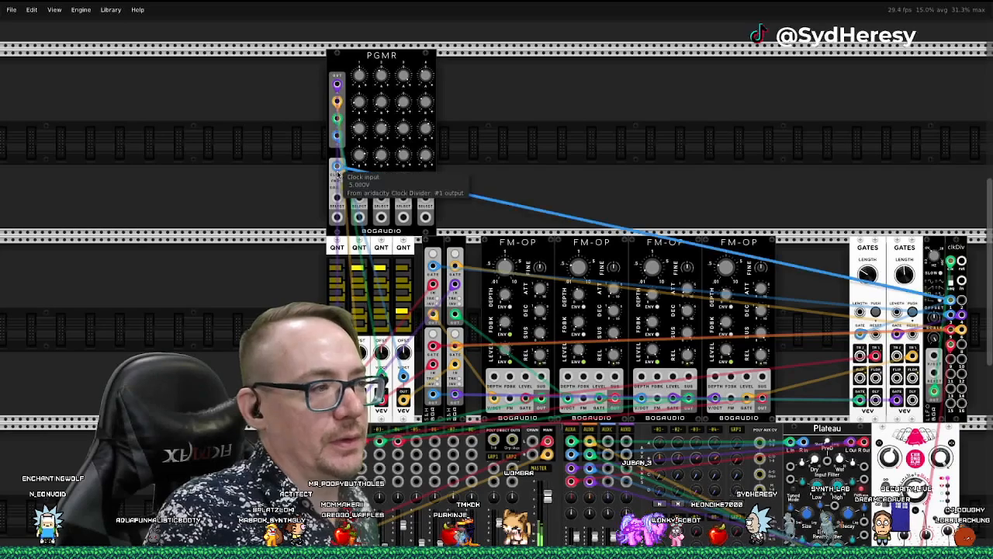
pyautogui.moveTo(337, 167); pyautogui.dragTo(581, 197)
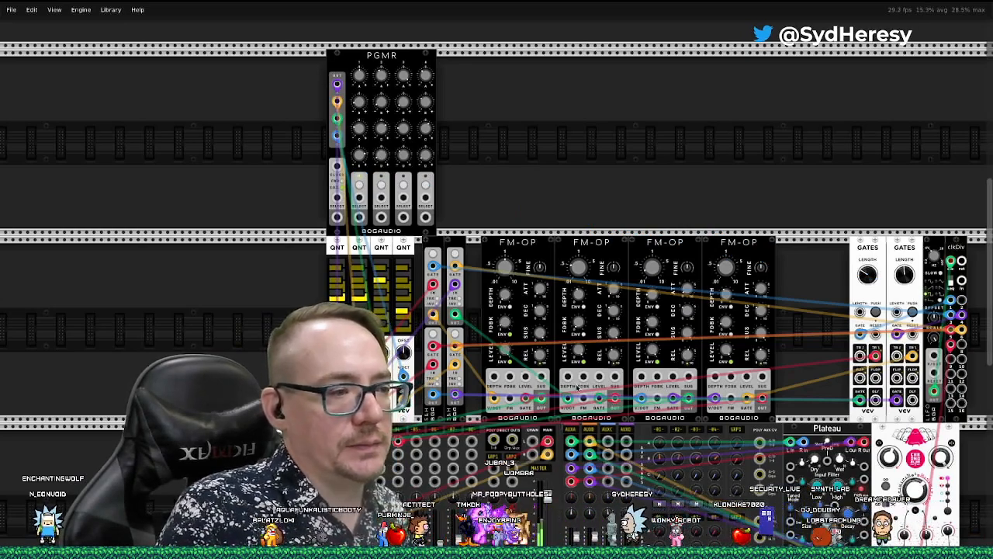
pyautogui.moveTo(598, 398); pyautogui.dragTo(526, 399)
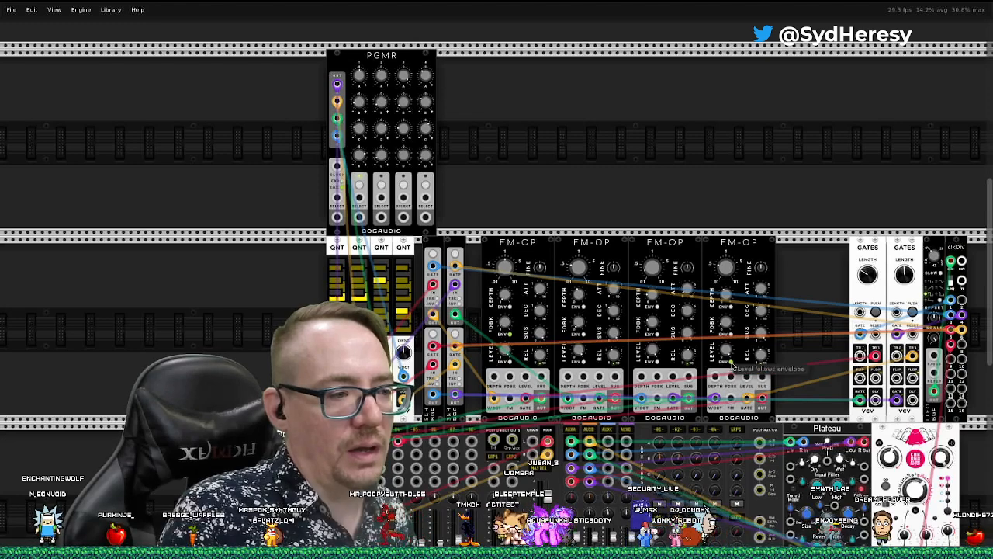
# Lower the master fader on the MixMaster mixer
pyautogui.scroll(-3, 594, 397)
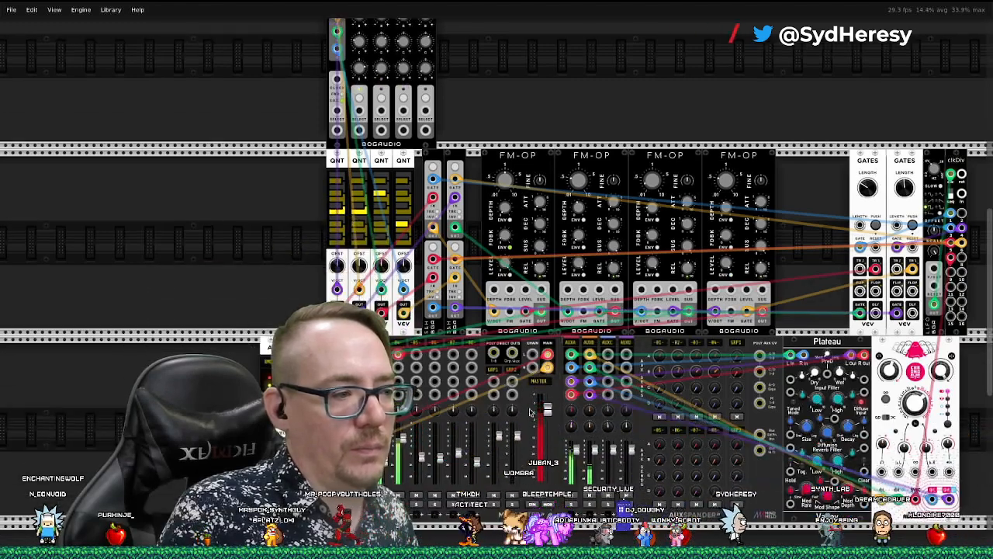
pyautogui.moveTo(547, 409); pyautogui.dragTo(547, 435)
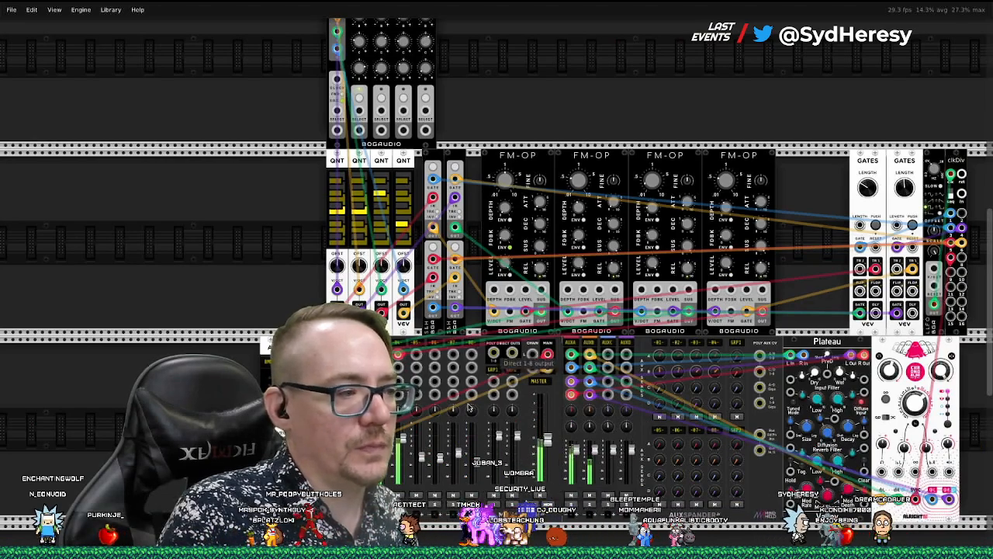
# Mute channels 3 and 4 on the MixMaster mixer
pyautogui.scroll(-3, 496, 494)
pyautogui.scroll(-6, 495, 494)
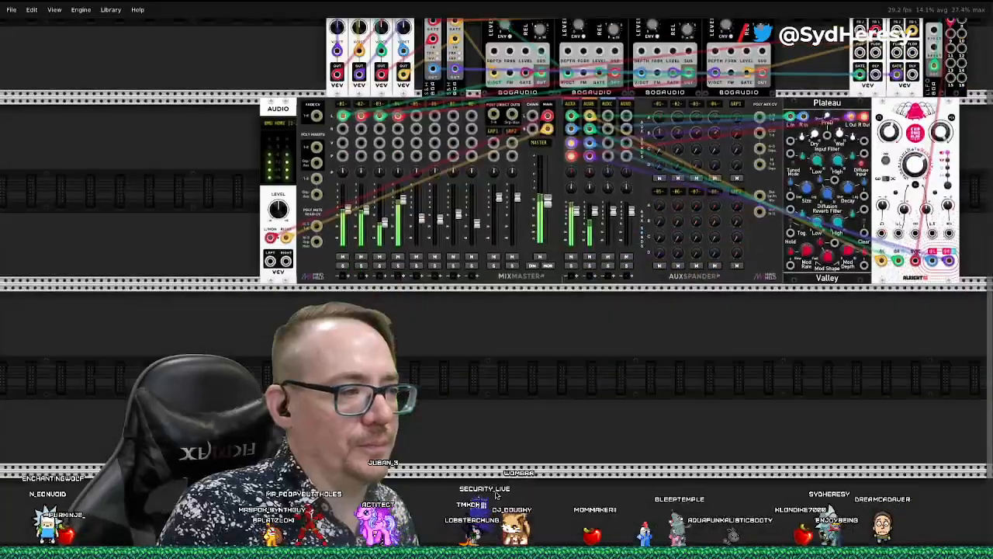
pyautogui.click(397, 256)
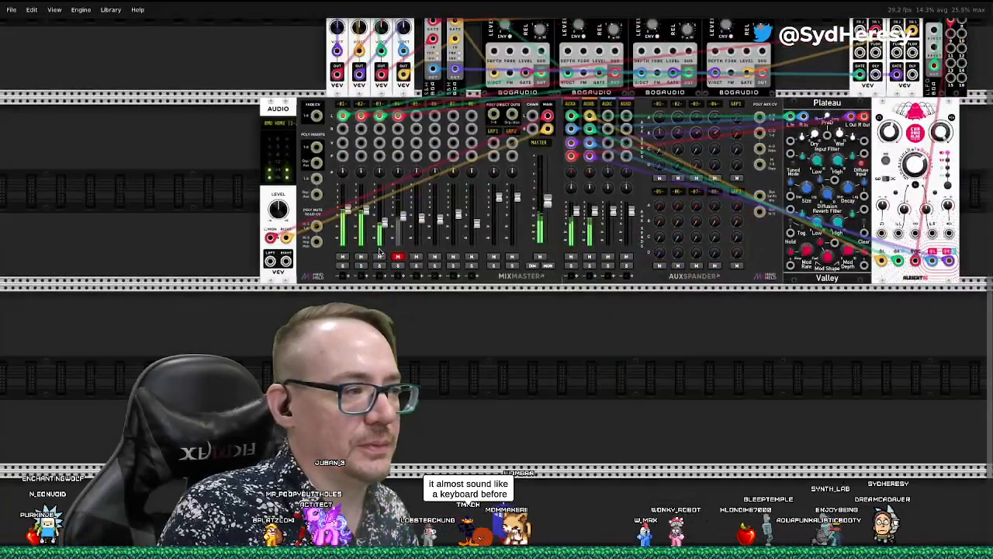
pyautogui.click(378, 257)
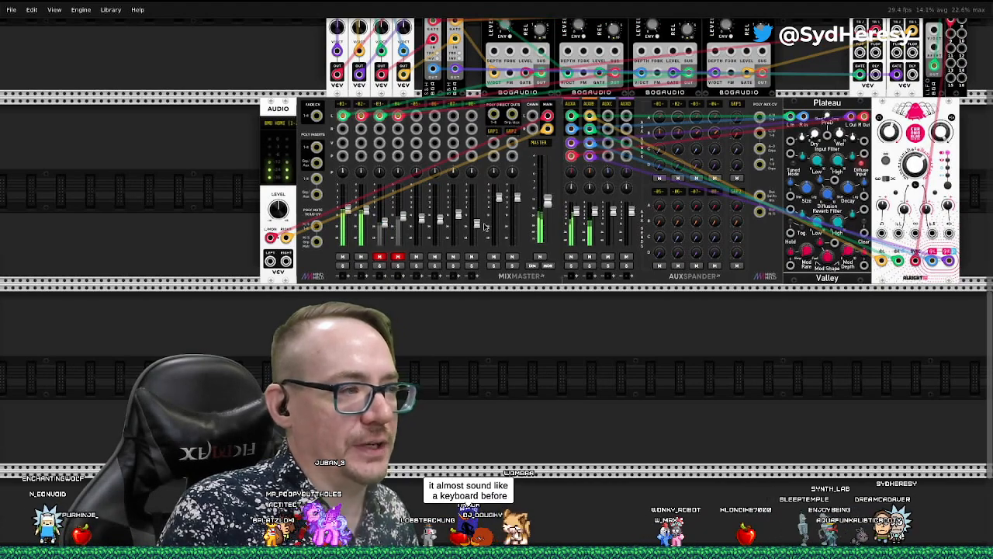
# Lower the PGMR sequencer's step 1A value to about 0.98 V
pyautogui.scroll(8, 483, 226)
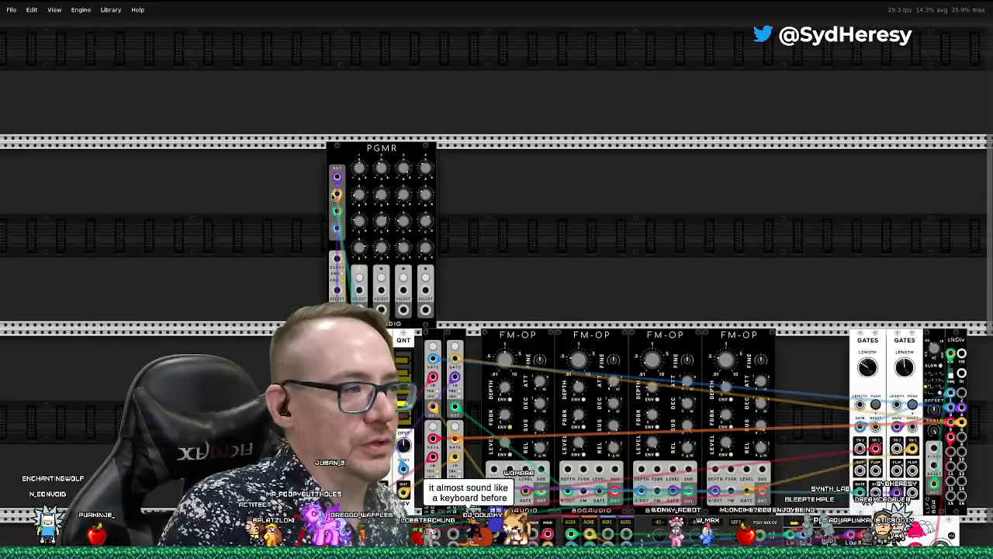
pyautogui.moveTo(359, 168)
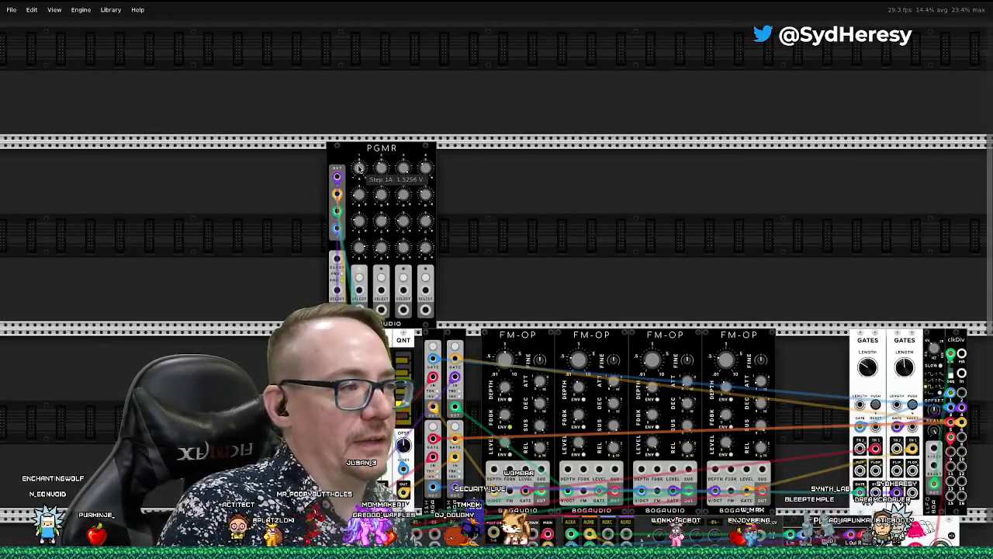
pyautogui.moveTo(359, 168); pyautogui.dragTo(358, 172)
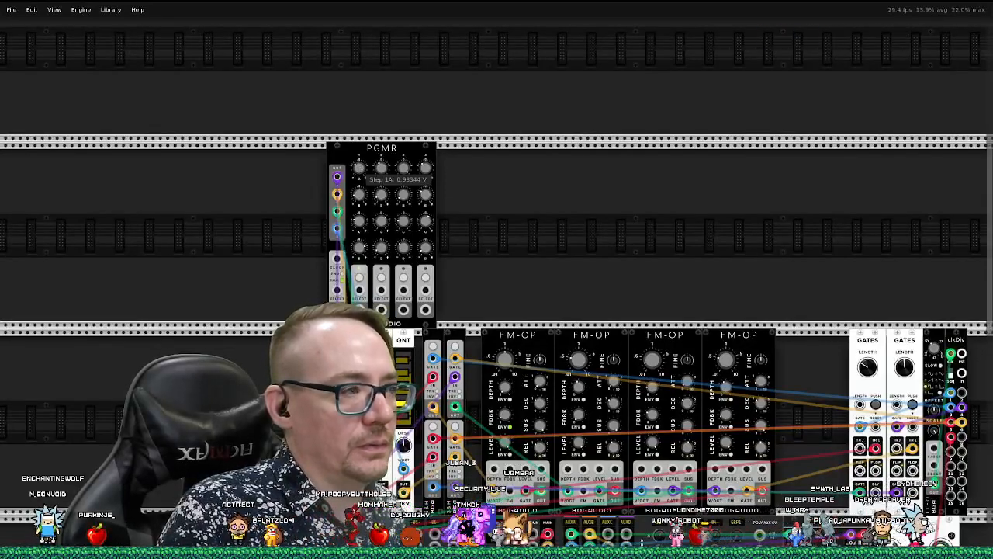
pyautogui.moveTo(359, 195)
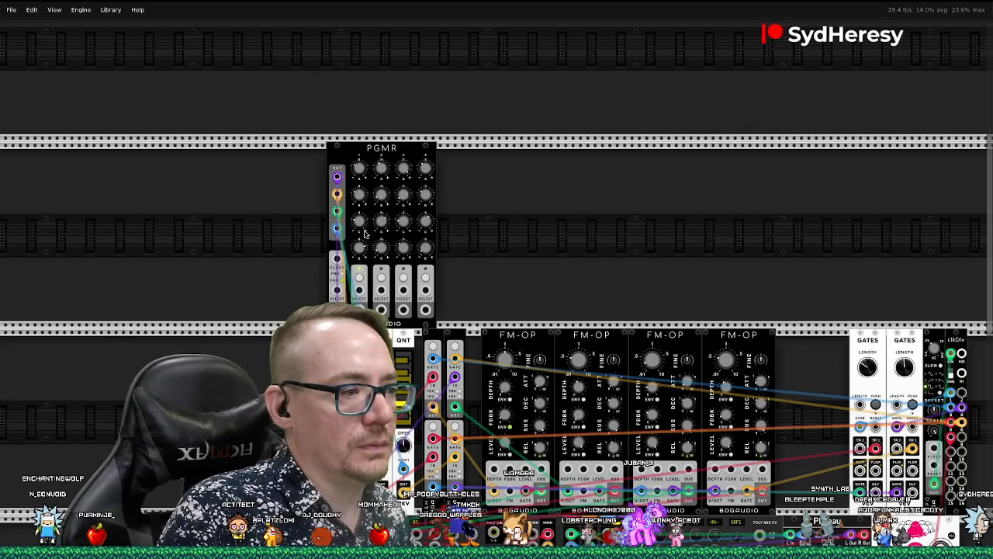
# Unmute mixer channel 3 and raise its level to about -9.8 dB
pyautogui.scroll(-3, 594, 240)
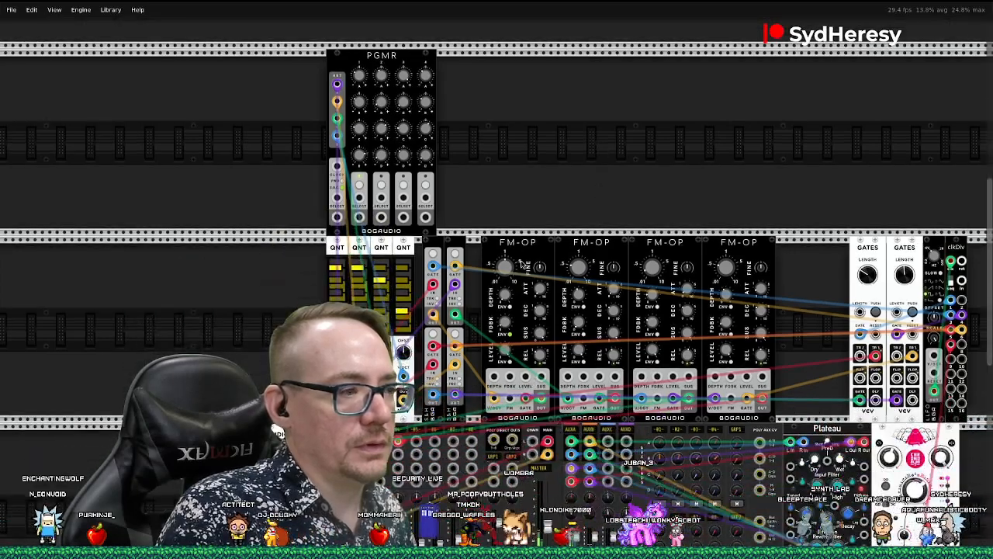
pyautogui.scroll(-8, 506, 222)
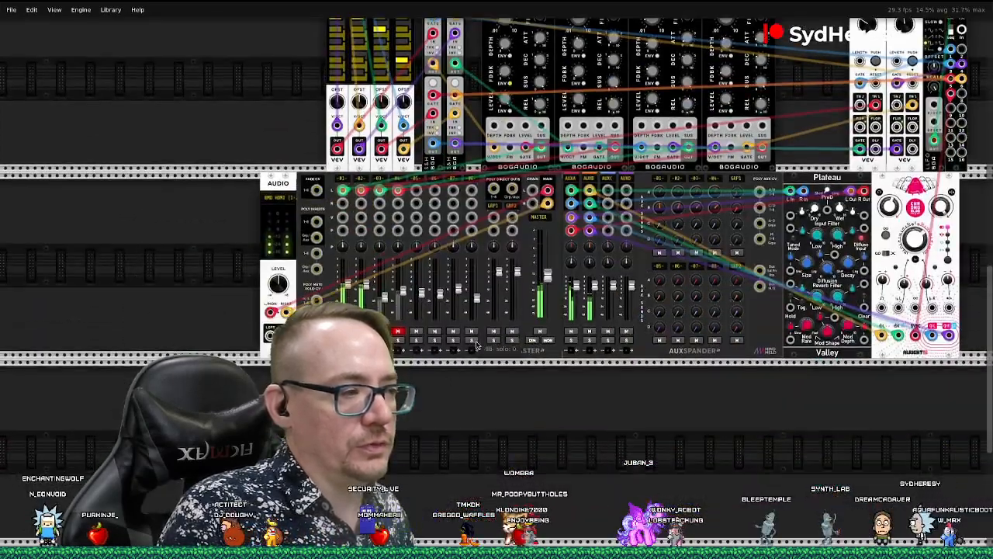
pyautogui.scroll(-2, 477, 345)
pyautogui.click(376, 287)
pyautogui.scroll(2, 532, 284)
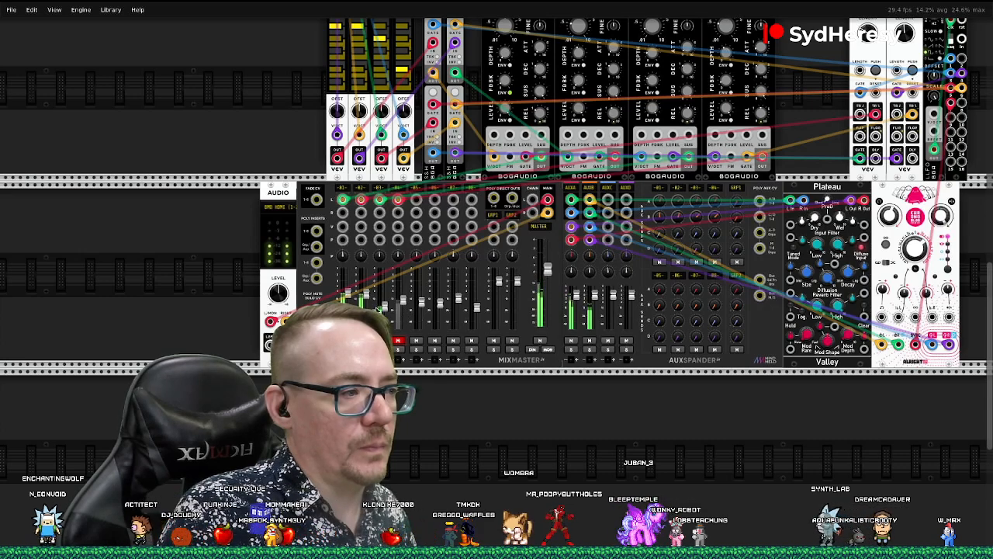
pyautogui.moveTo(381, 308); pyautogui.dragTo(382, 299)
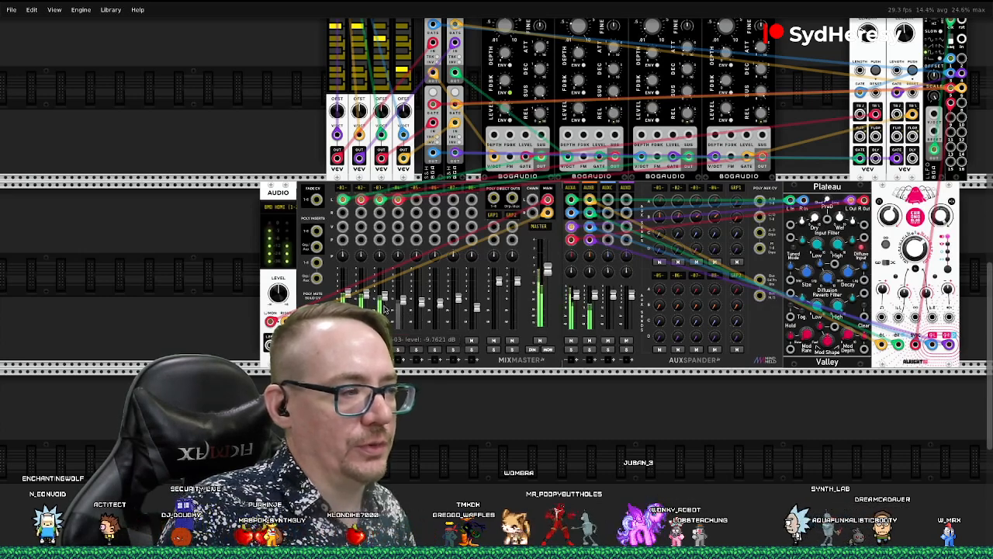
# Tune the PGMR sequencer's step 1C value by ear
pyautogui.scroll(5, 370, 87)
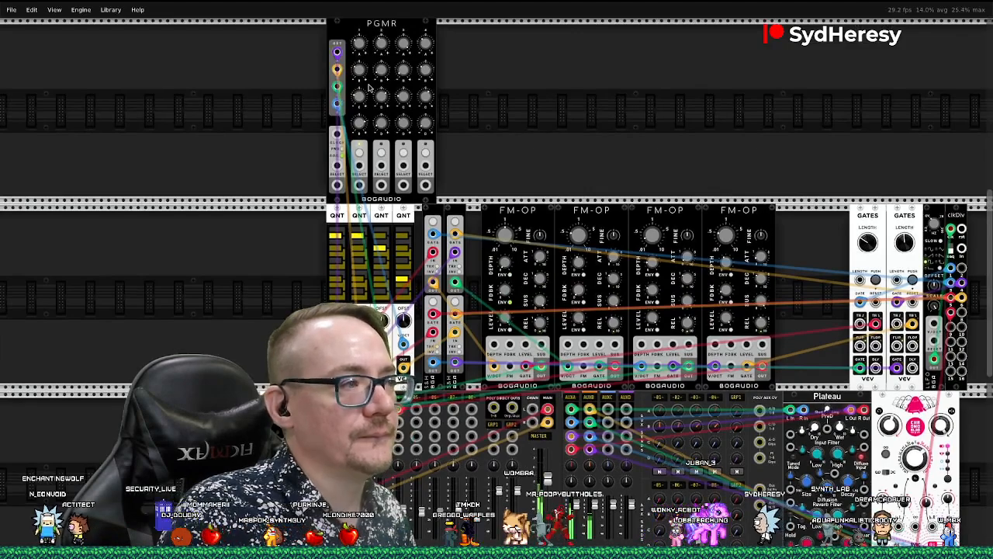
pyautogui.moveTo(356, 101)
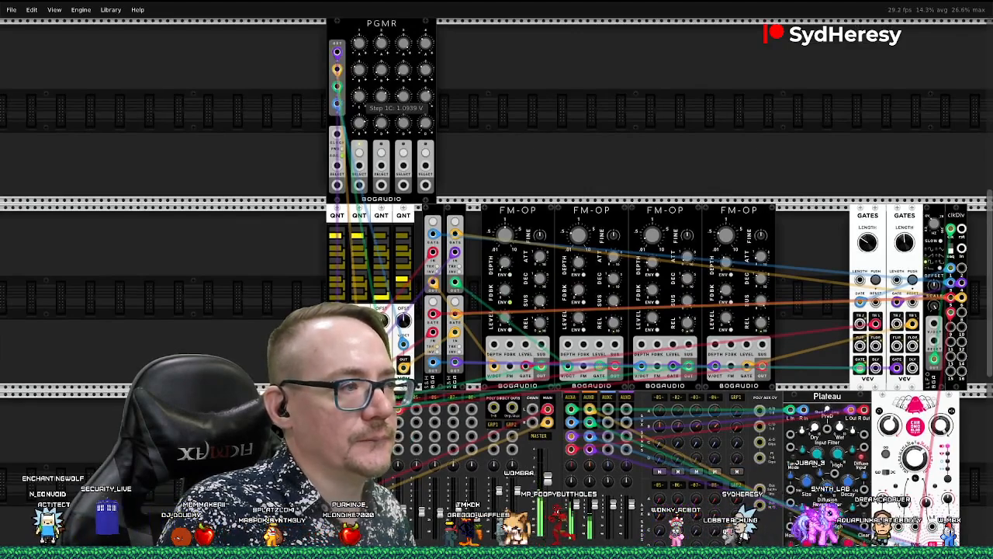
pyautogui.moveTo(358, 95); pyautogui.dragTo(359, 88)
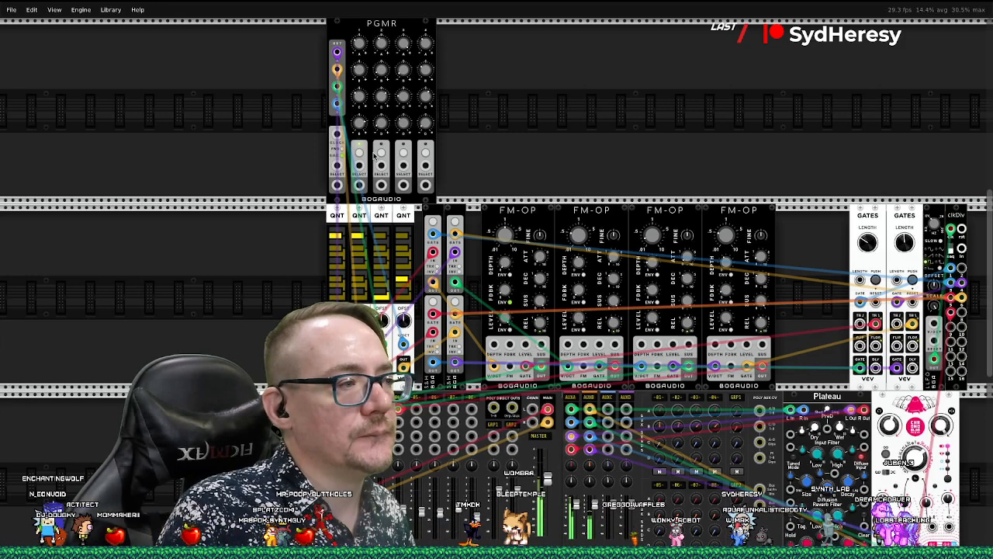
pyautogui.moveTo(358, 124)
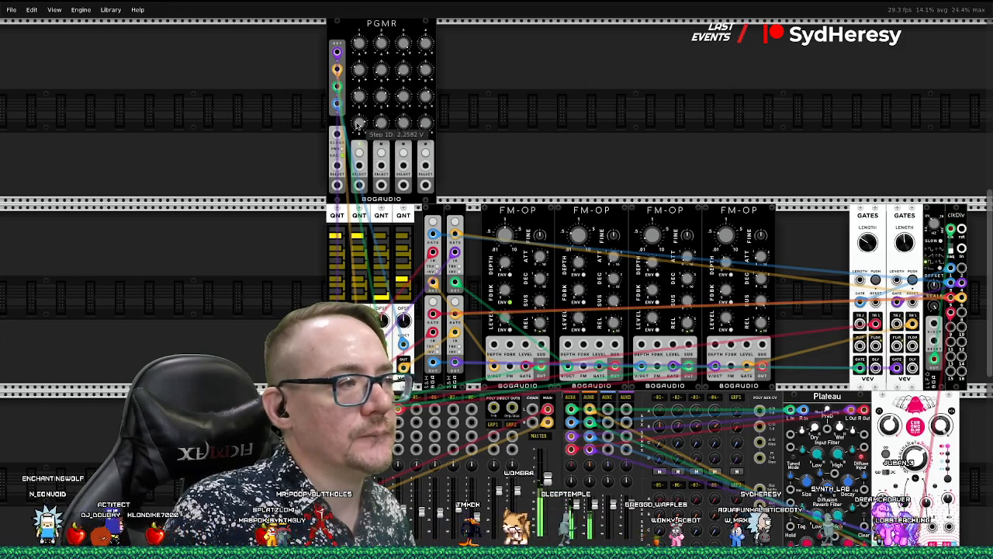
pyautogui.moveTo(359, 97)
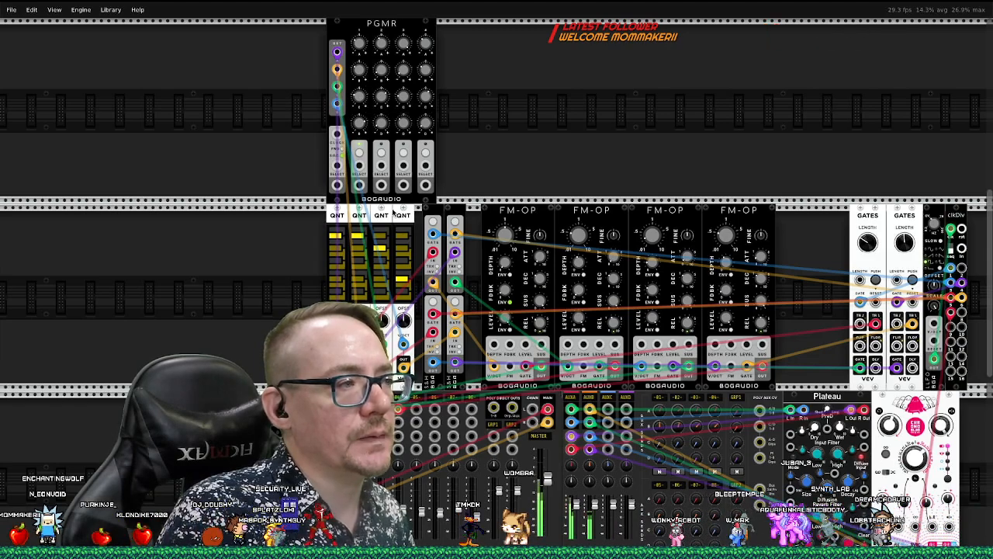
# Unmute mixer channel 4 and tune PGMR step 2, setting 2C to about 1.29 V and raising 2D
pyautogui.scroll(-5, 445, 284)
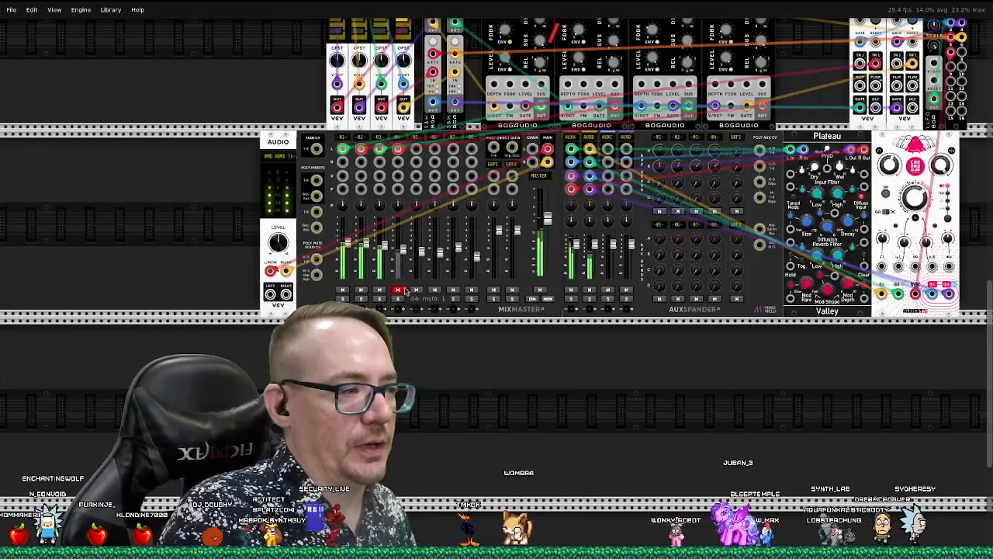
pyautogui.scroll(7, 402, 290)
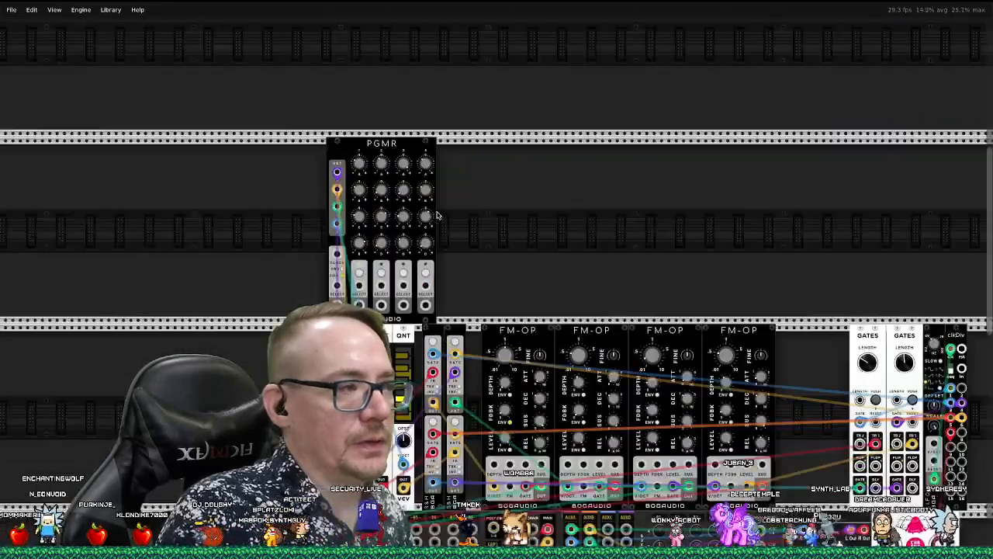
pyautogui.moveTo(358, 249)
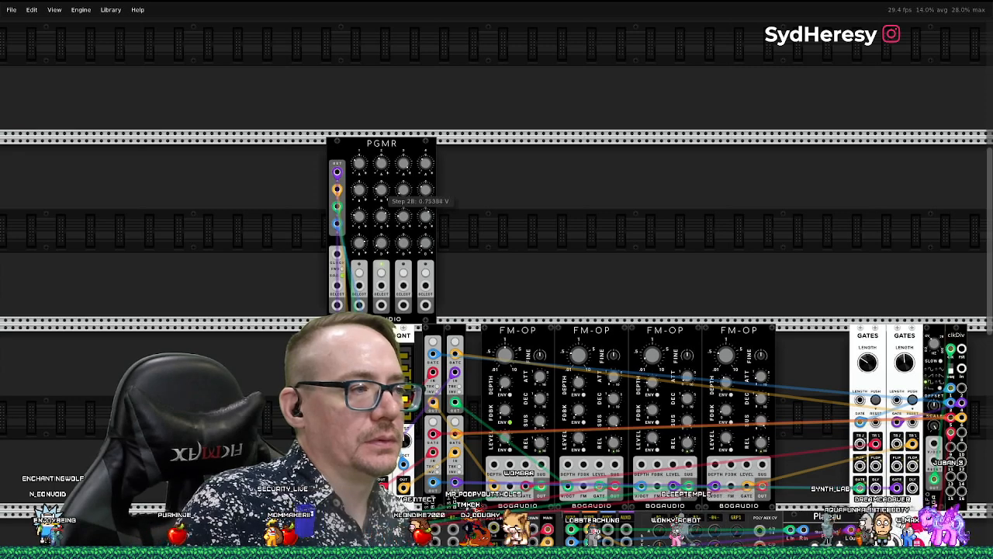
pyautogui.moveTo(381, 217)
pyautogui.moveTo(381, 217); pyautogui.dragTo(381, 219)
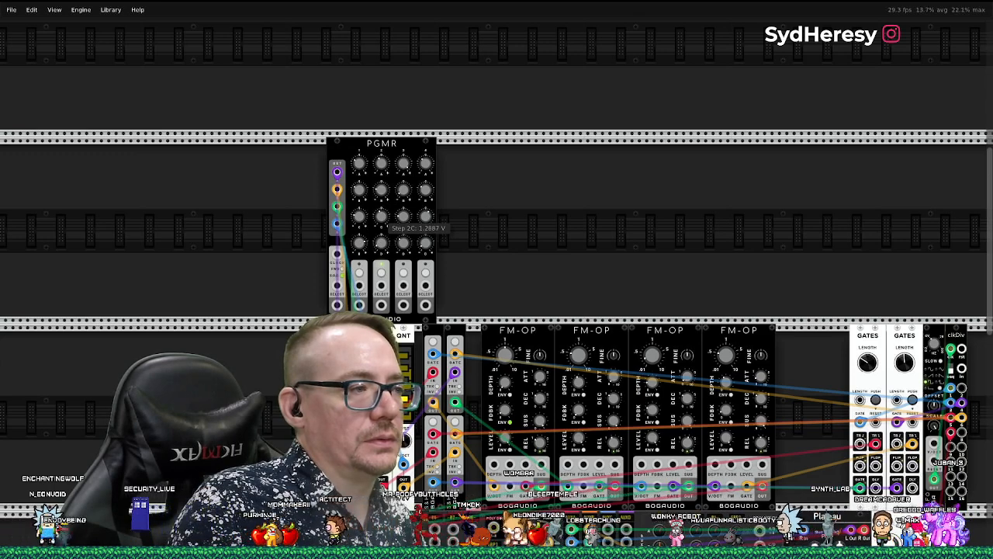
pyautogui.moveTo(381, 243); pyautogui.dragTo(381, 233)
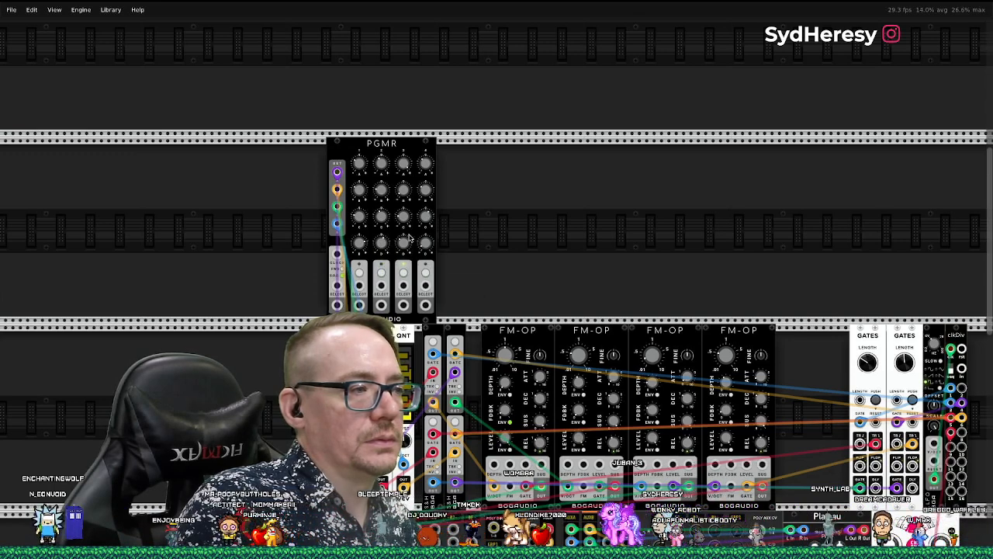
# Tune the PGMR sequencer's step 3A value slightly and raise its step 4D value
pyautogui.moveTo(404, 164)
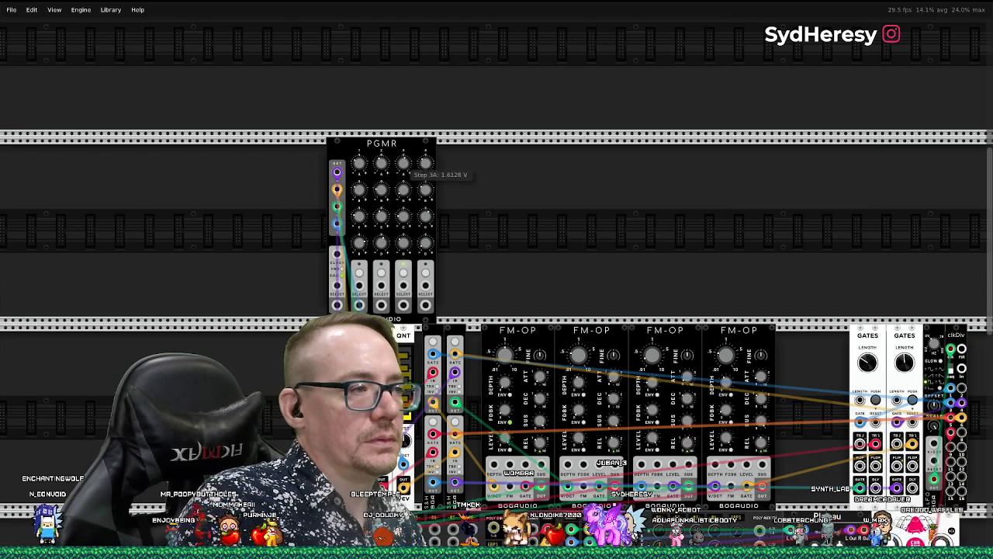
pyautogui.moveTo(403, 164); pyautogui.dragTo(403, 165)
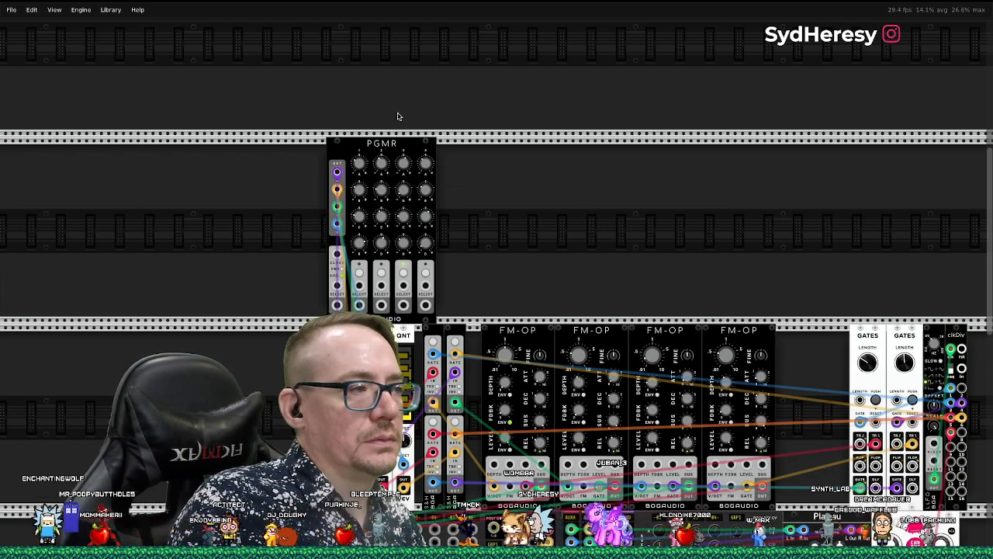
pyautogui.moveTo(403, 188)
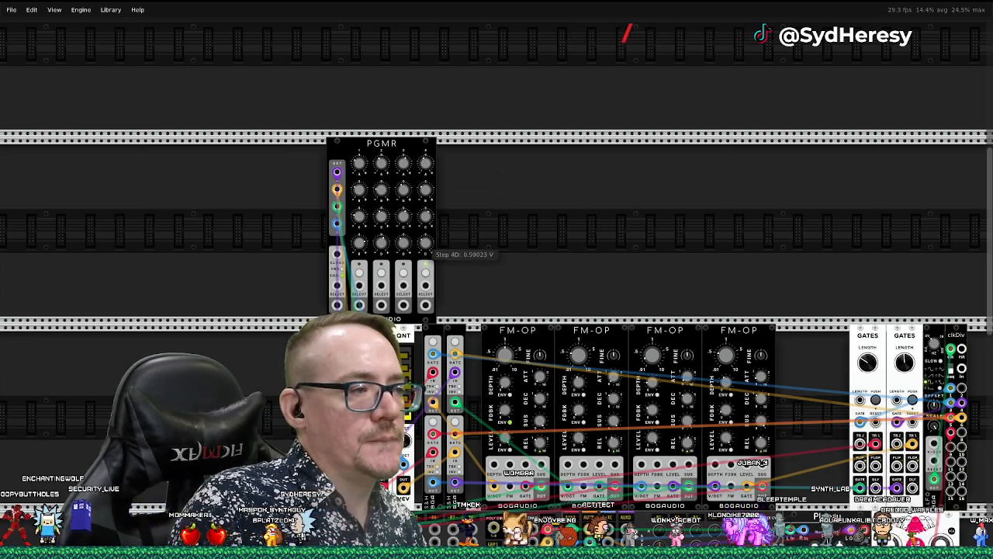
pyautogui.moveTo(425, 243); pyautogui.dragTo(425, 236)
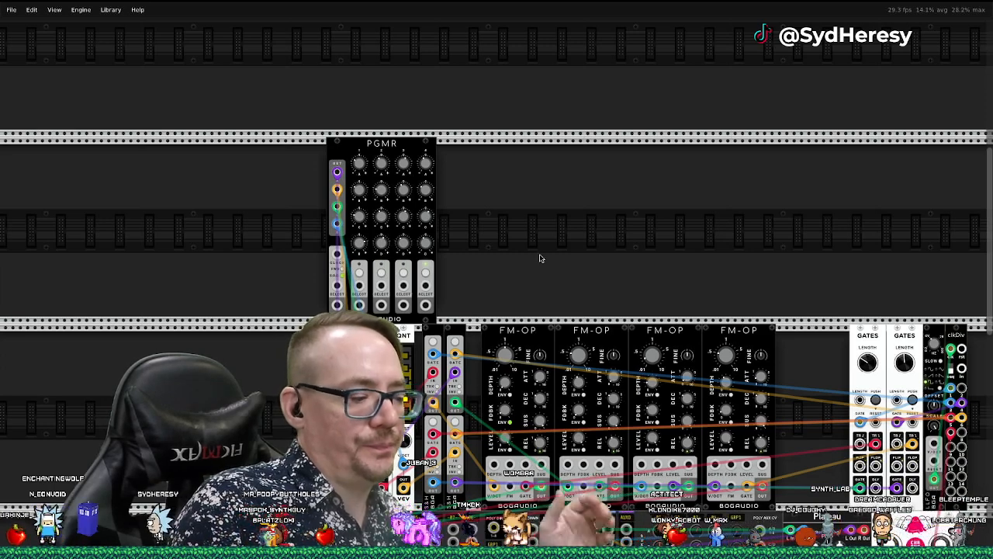
# Patch the PGMR sequencer's clock input back to the Clock Divider's #1 output
pyautogui.scroll(-2, 520, 245)
pyautogui.scroll(-7, 520, 244)
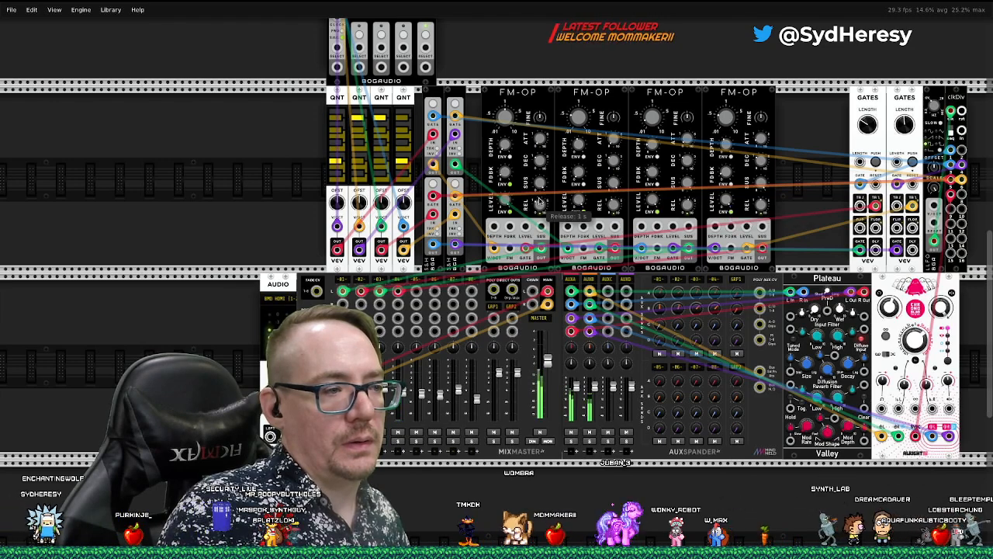
pyautogui.scroll(4, 543, 273)
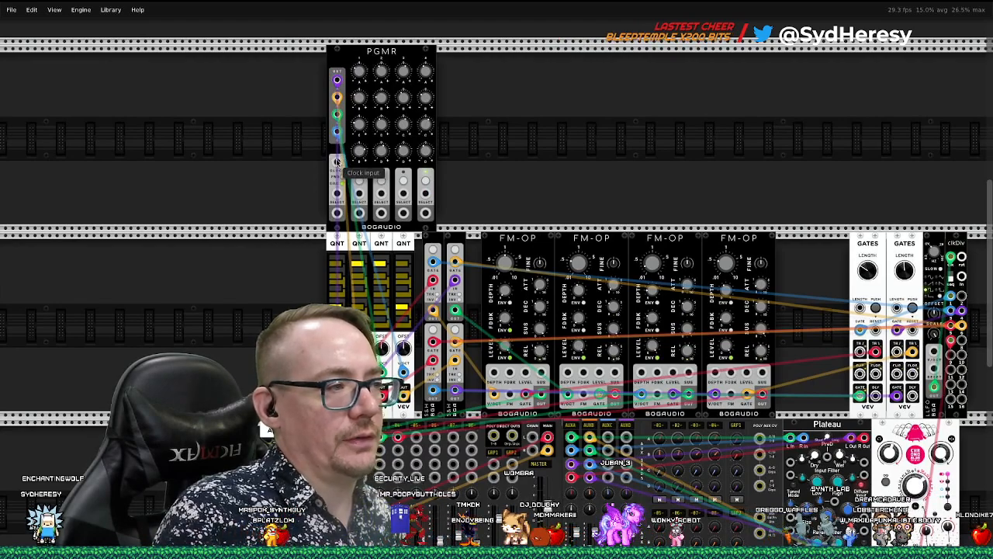
pyautogui.moveTo(337, 160); pyautogui.dragTo(952, 296)
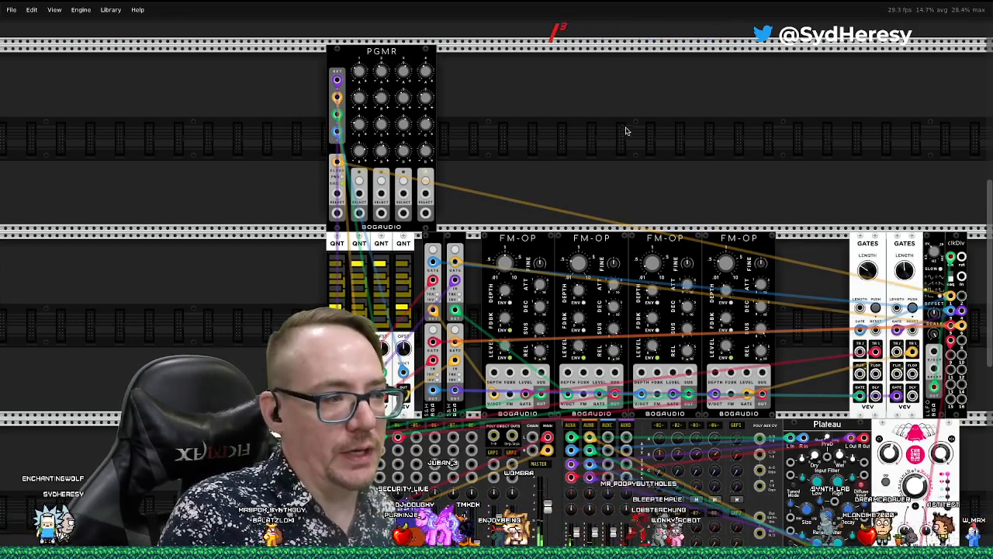
# Clear the module search, filter the library to the Bogaudio brand, and add a PGMRX beside the PGMR sequencer
pyautogui.moveTo(361, 117)
pyautogui.rightClick(492, 106)
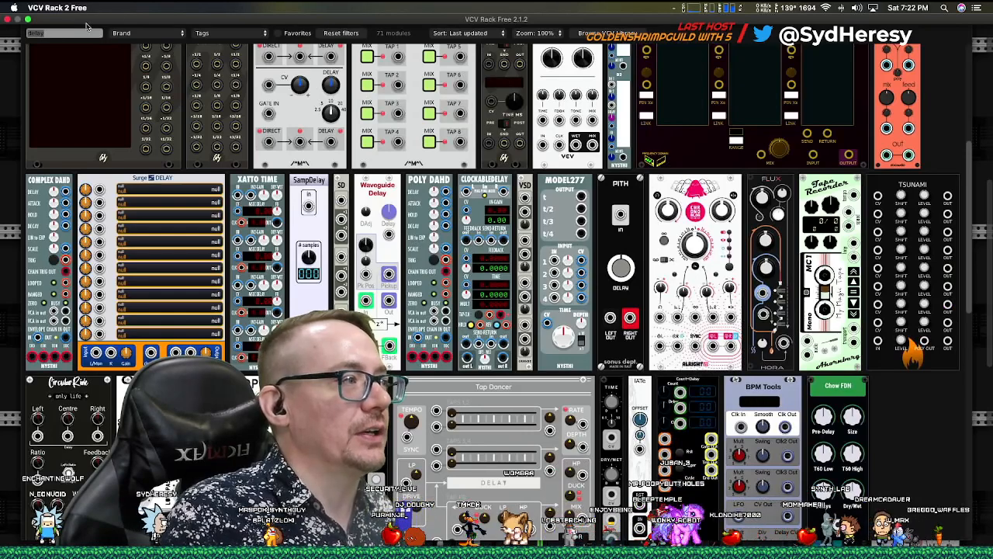
pyautogui.press('BackSpace')
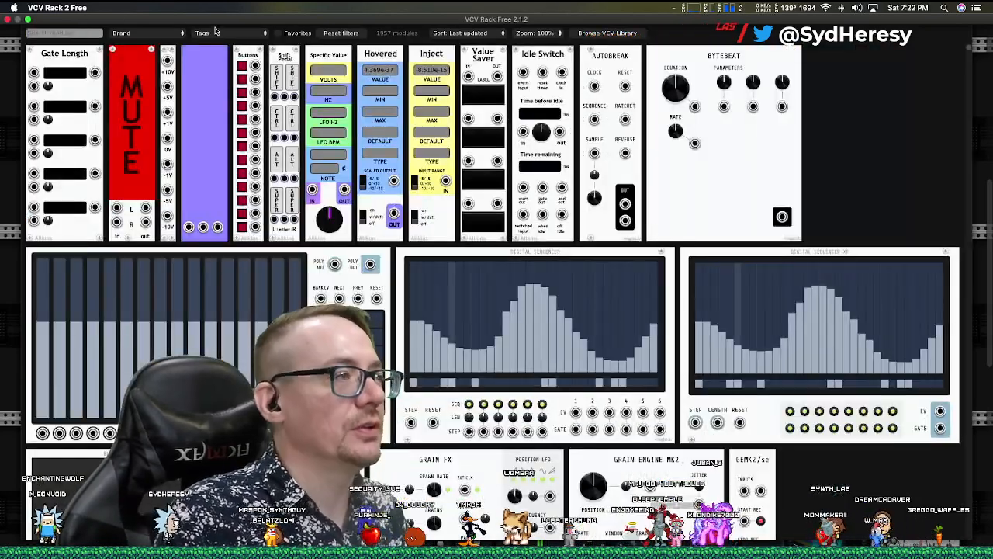
pyautogui.click(155, 35)
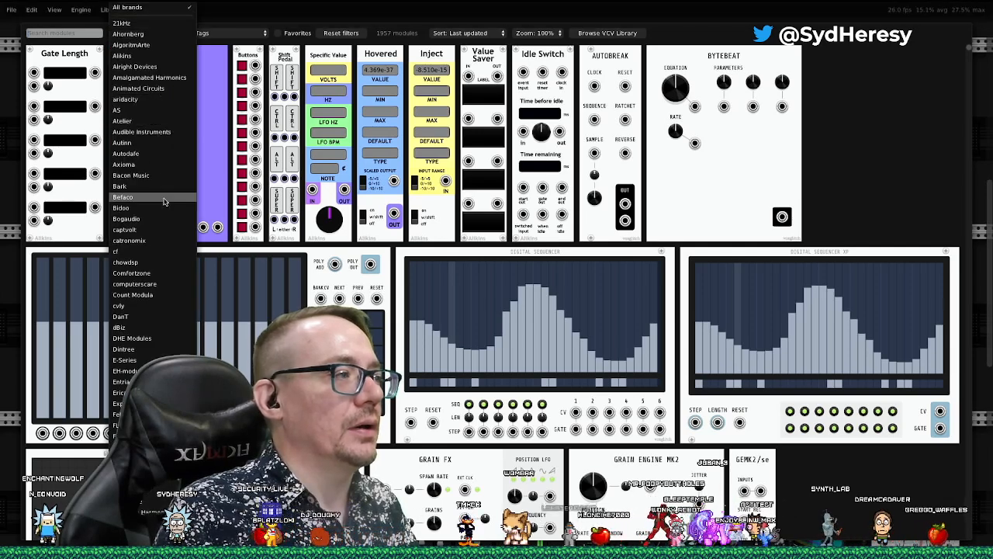
pyautogui.click(164, 224)
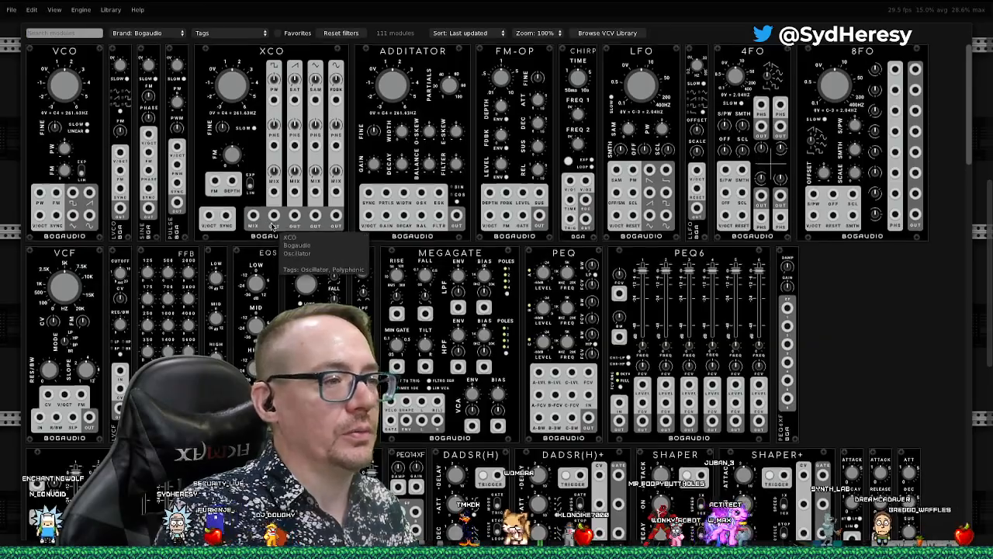
pyautogui.scroll(-5, 271, 226)
pyautogui.scroll(-9, 272, 226)
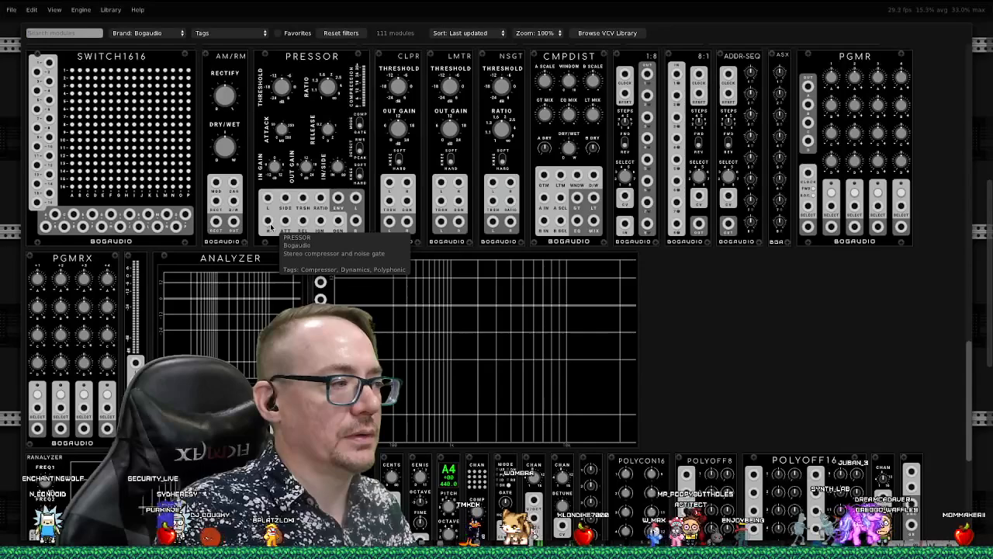
pyautogui.click(50, 269)
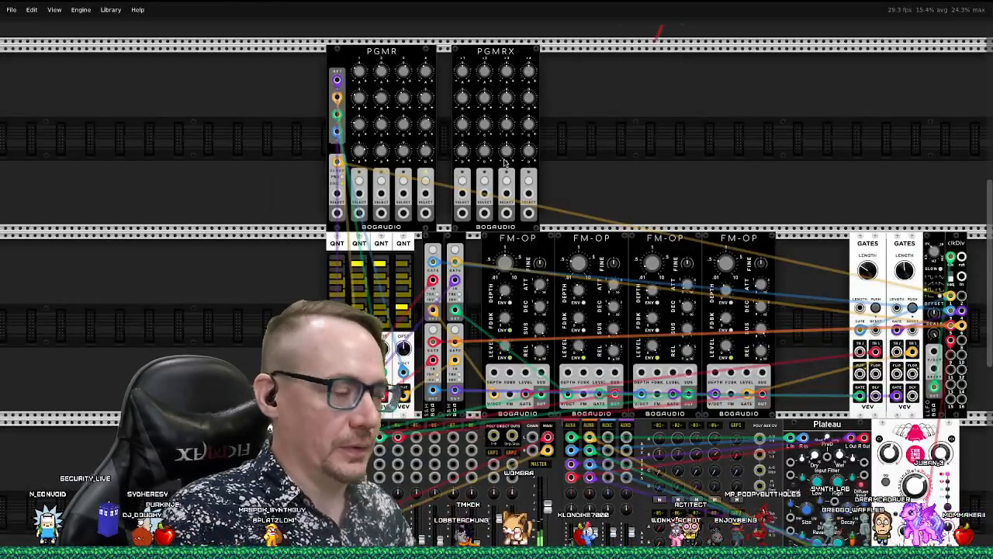
# Move the PGMRX flush against the PGMR's right edge and randomize the expander's values
pyautogui.scroll(-3, 441, 194)
pyautogui.scroll(5, 465, 207)
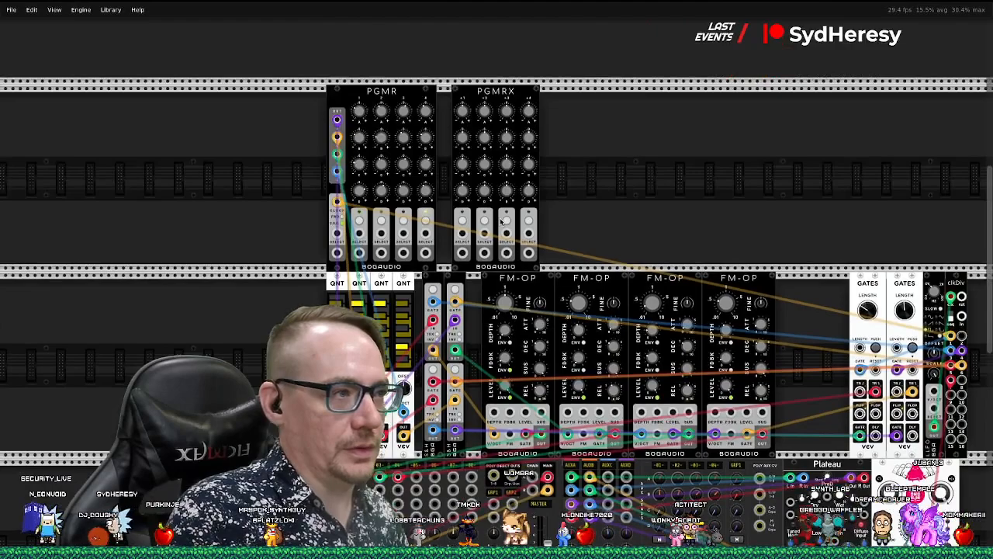
pyautogui.hscroll(4, 500, 222)
pyautogui.hscroll(-8, 501, 221)
pyautogui.scroll(-3, 500, 221)
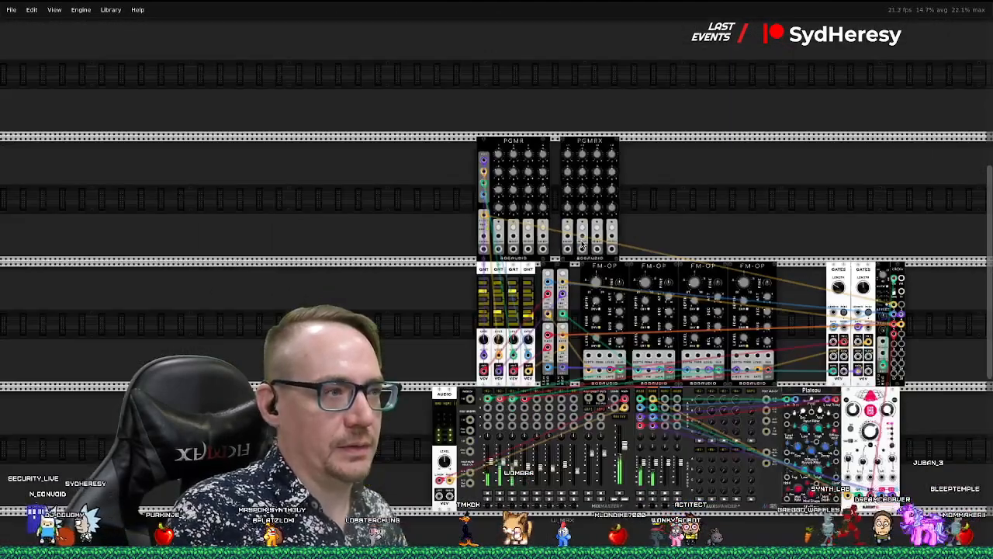
pyautogui.scroll(6, 543, 233)
pyautogui.scroll(3, 584, 244)
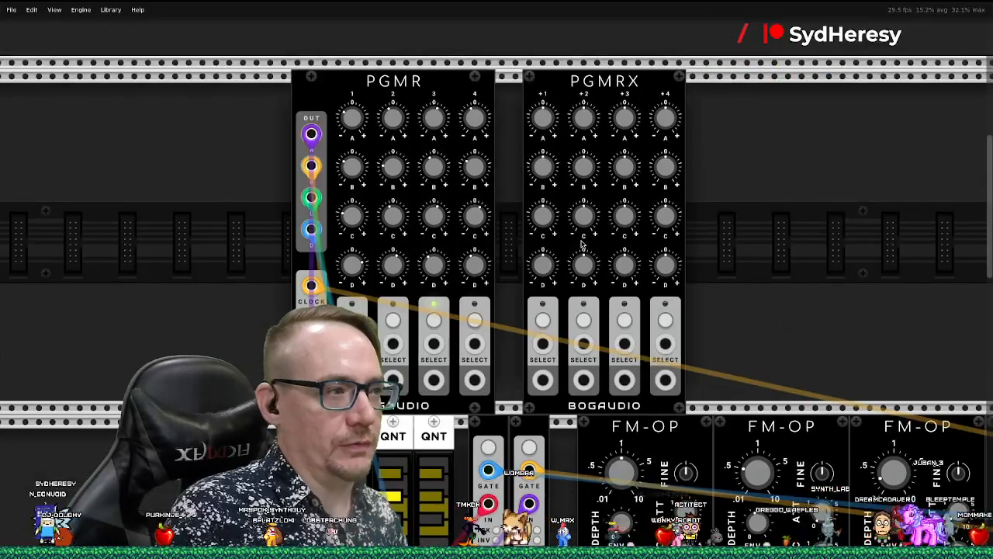
pyautogui.hscroll(-6, 584, 245)
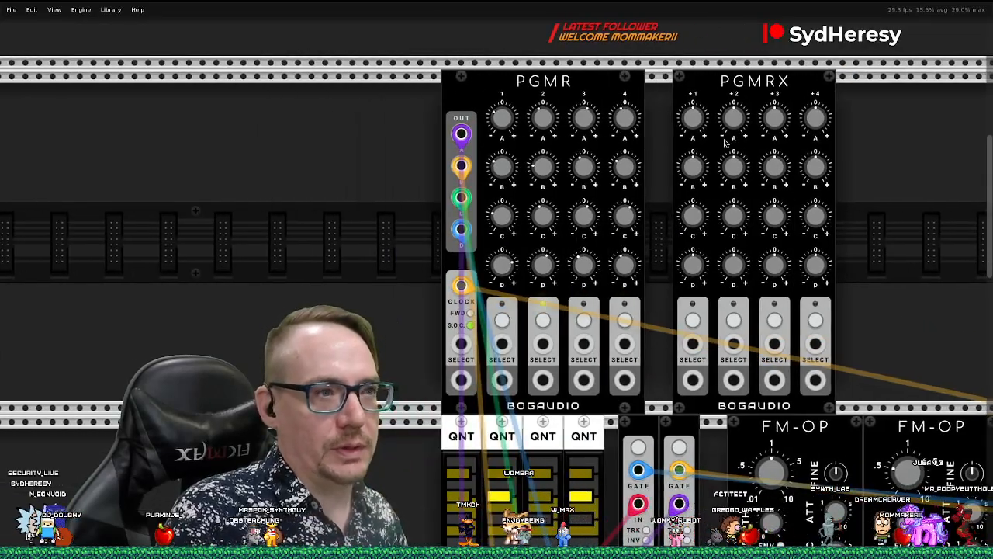
pyautogui.moveTo(772, 83); pyautogui.dragTo(700, 93)
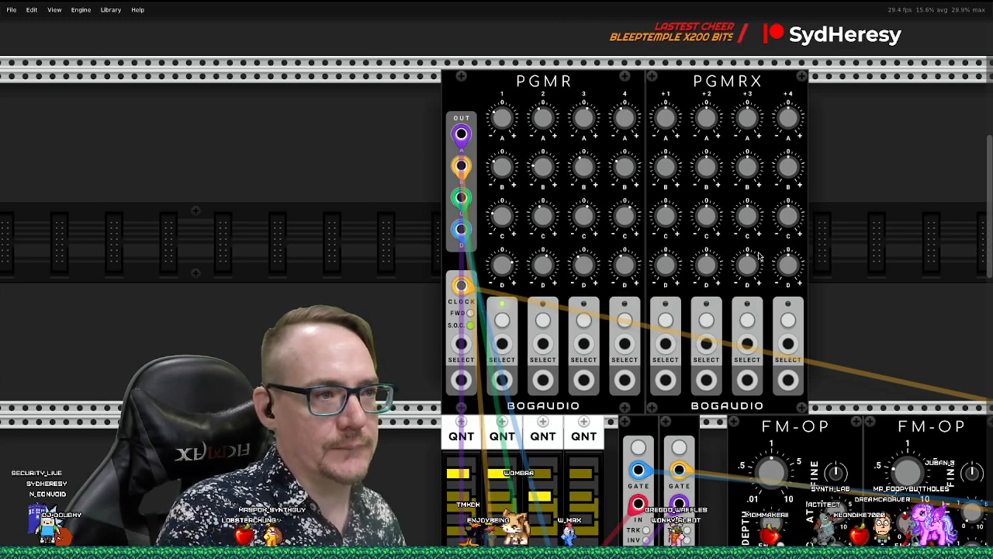
pyautogui.rightClick(729, 145)
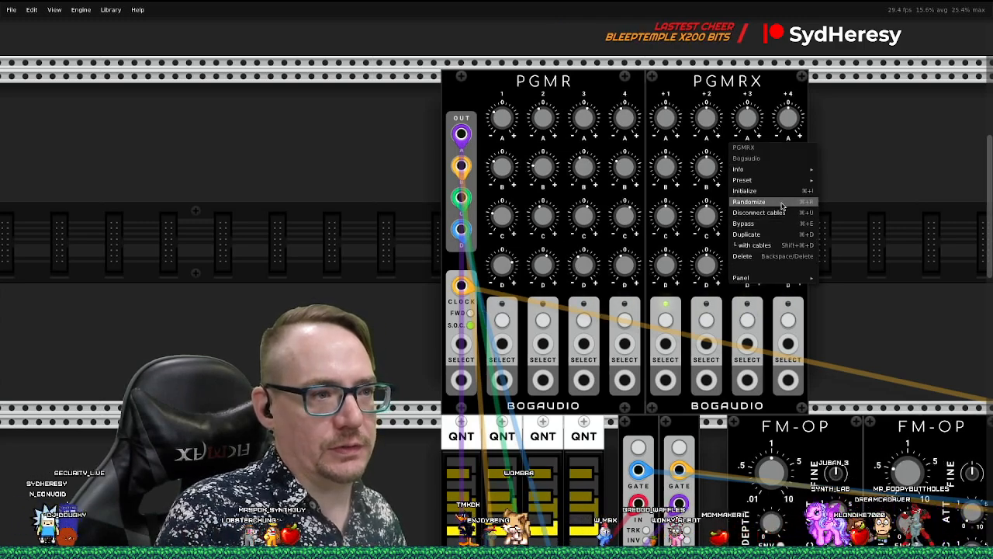
pyautogui.click(757, 211)
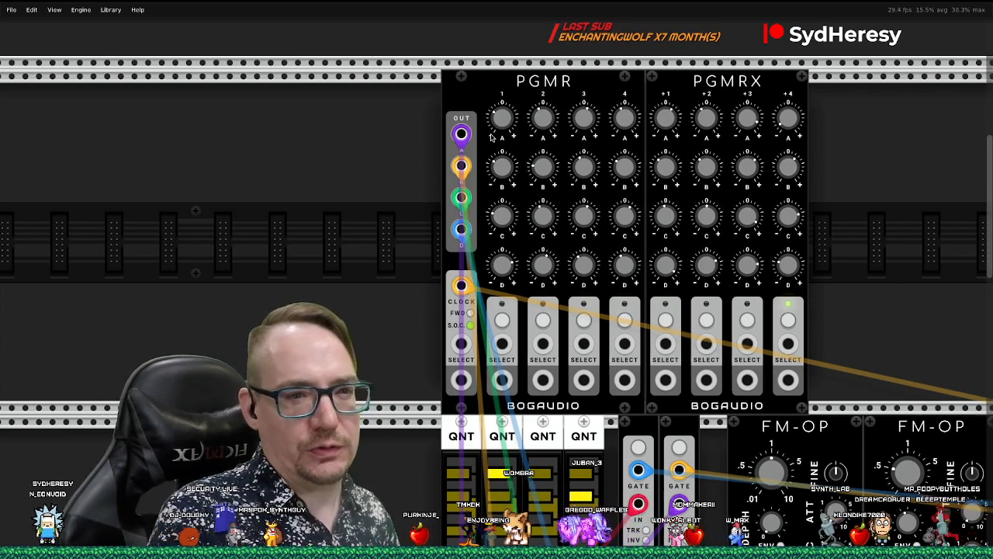
# Pull the PGMRX away from the PGMR and undo the move
pyautogui.moveTo(696, 84); pyautogui.dragTo(843, 95)
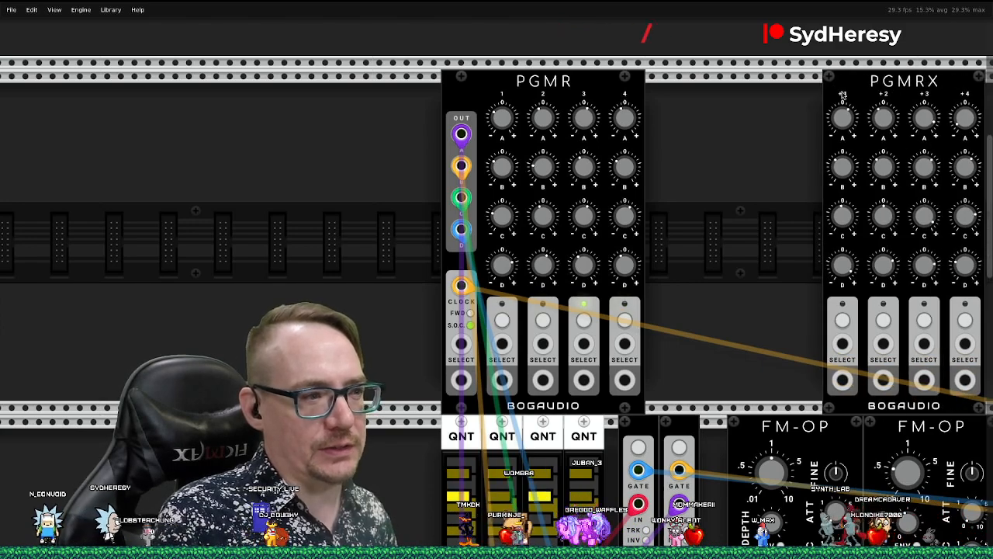
pyautogui.hotkey('ctrl', 'z')
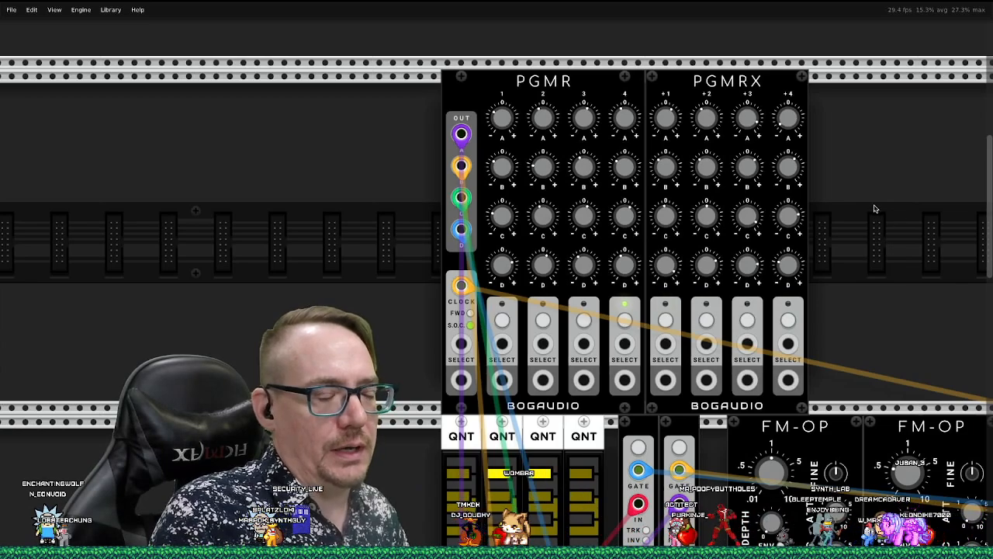
# Duplicate the PGMRX so the copy sits directly beside it, and randomize the copy's values
pyautogui.scroll(-2, 874, 208)
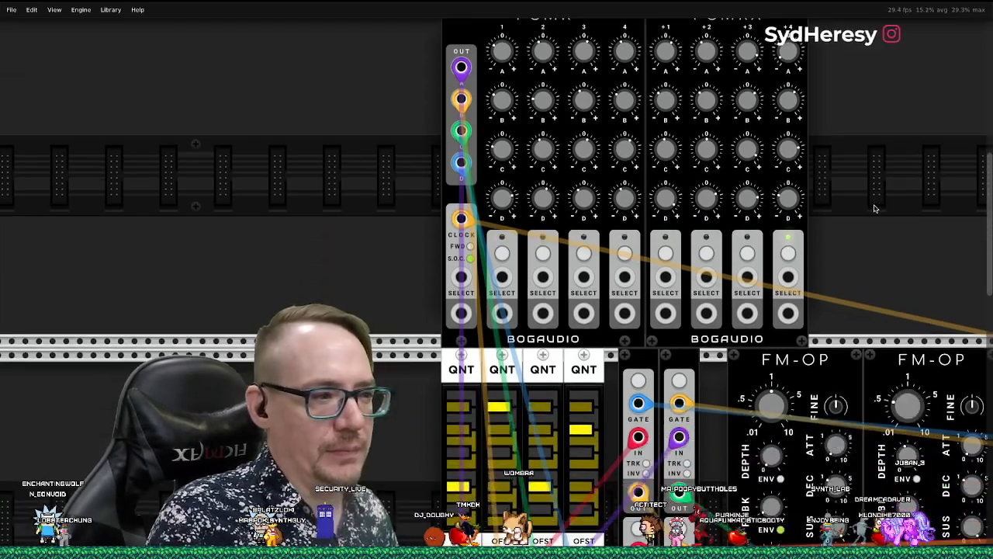
pyautogui.scroll(-2, 874, 208)
pyautogui.scroll(-5, 874, 208)
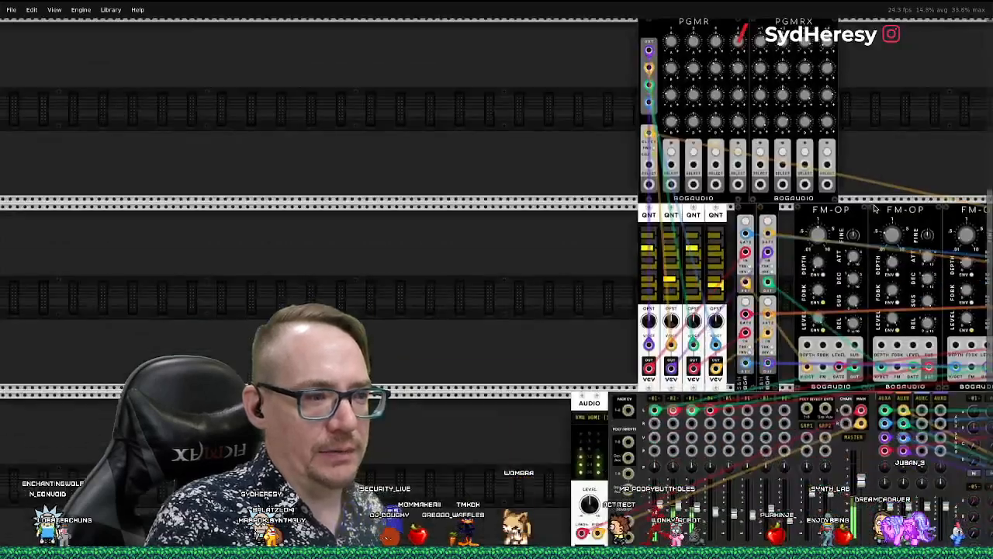
pyautogui.hscroll(6, 873, 208)
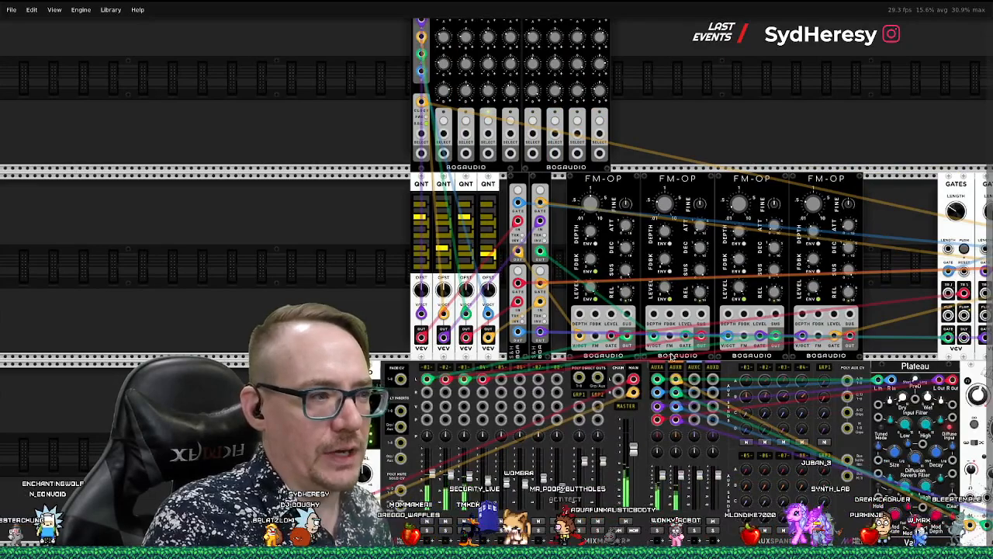
pyautogui.scroll(-1, 673, 357)
pyautogui.scroll(1, 673, 357)
pyautogui.hscroll(4, 673, 357)
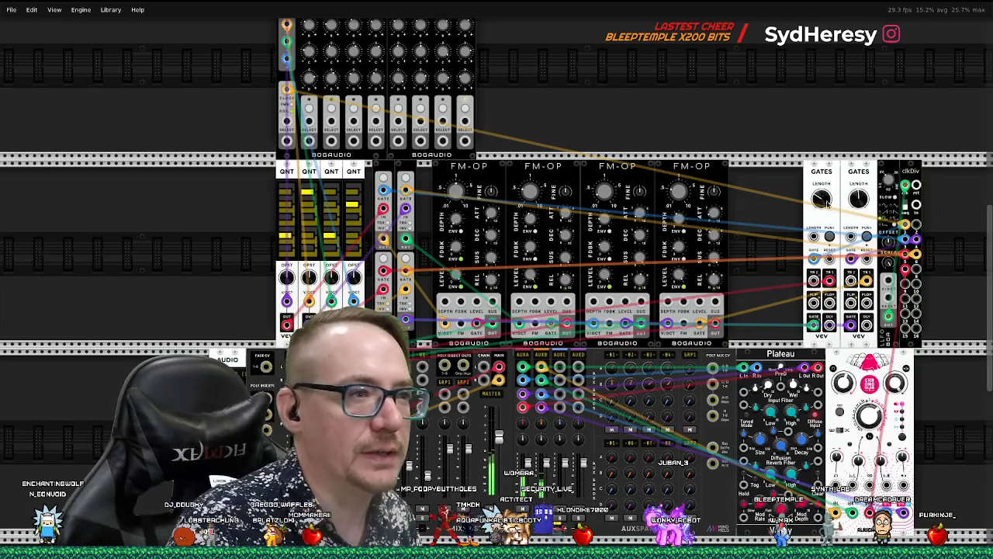
pyautogui.scroll(5, 857, 349)
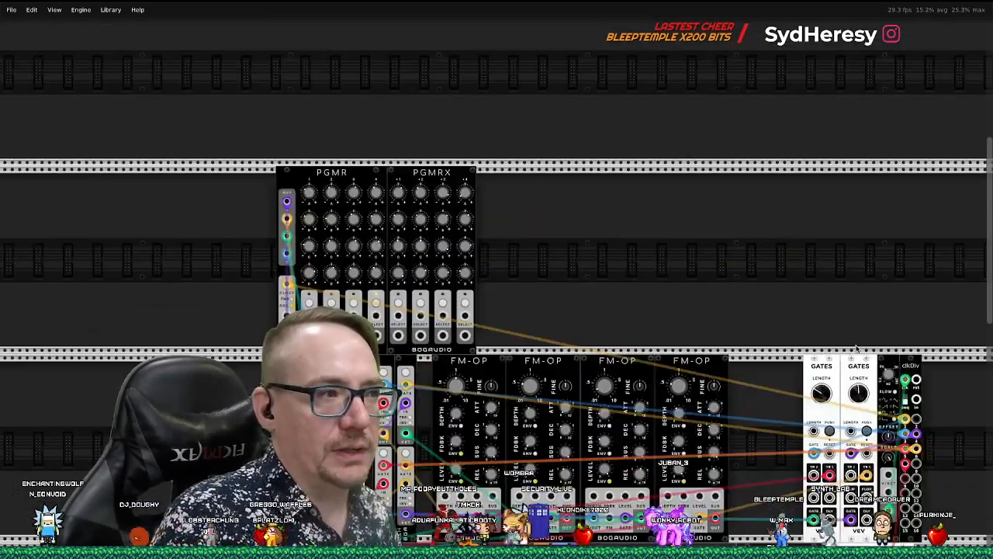
pyautogui.hotkey('ctrl', 'd')
pyautogui.rightClick(519, 231)
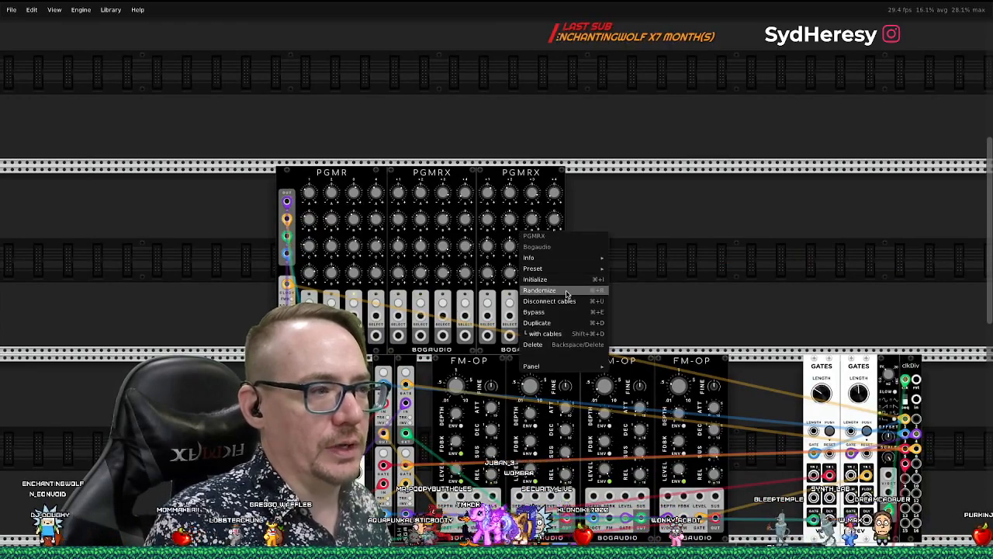
pyautogui.click(525, 213)
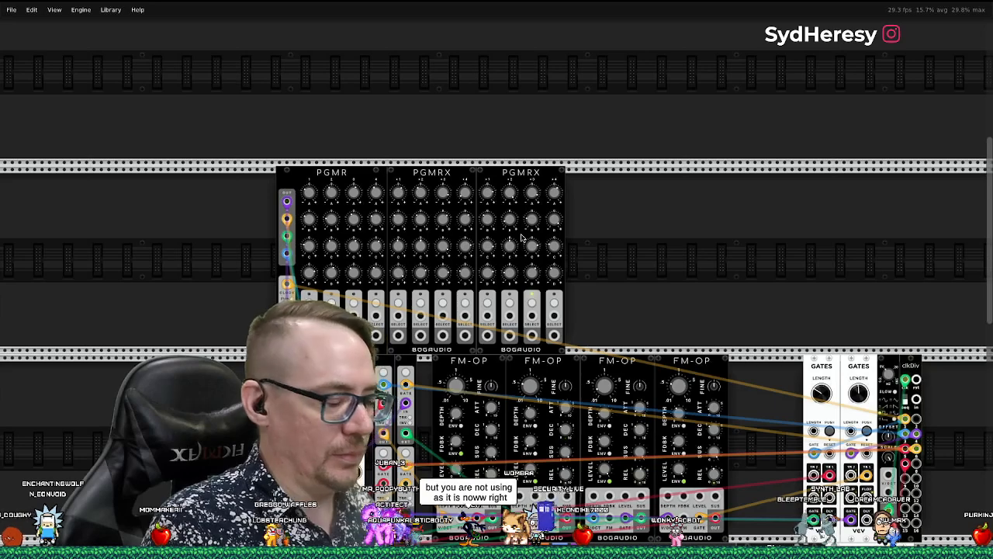
# Duplicate the second PGMRX, randomize this copy, and place it beside the expander chain with a small gap
pyautogui.hotkey('ctrl', 'd')
pyautogui.moveTo(618, 188); pyautogui.dragTo(679, 188)
pyautogui.rightClick(658, 238)
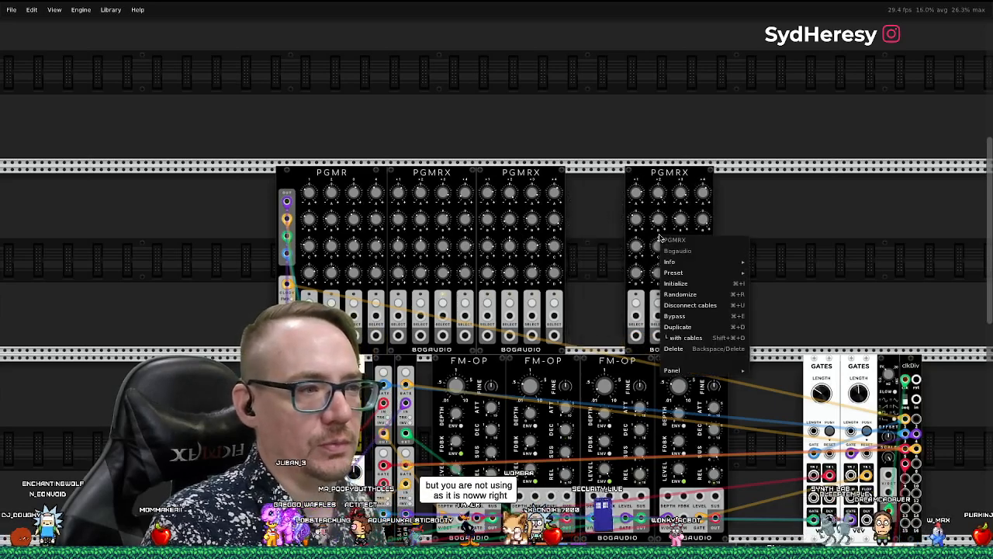
pyautogui.click(658, 178)
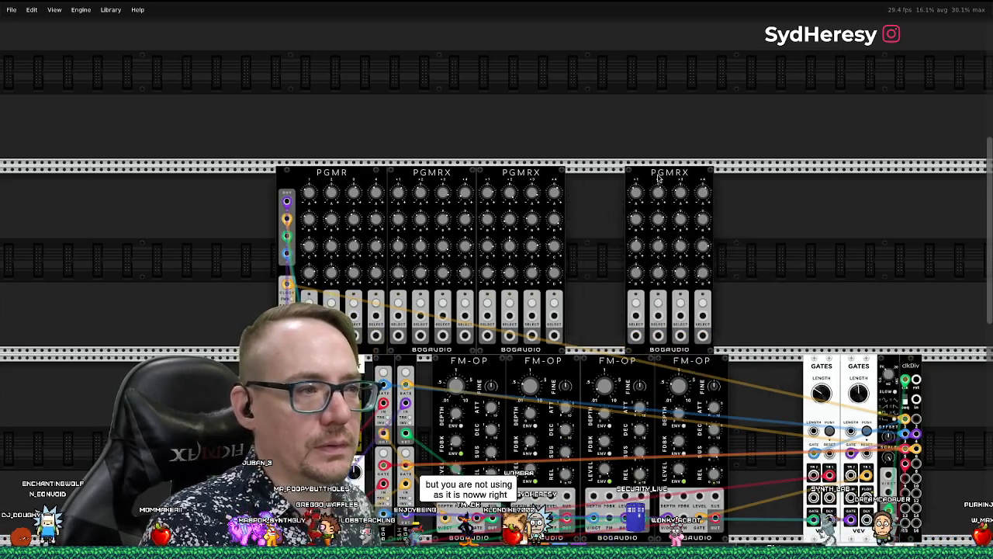
pyautogui.moveTo(658, 177); pyautogui.dragTo(613, 180)
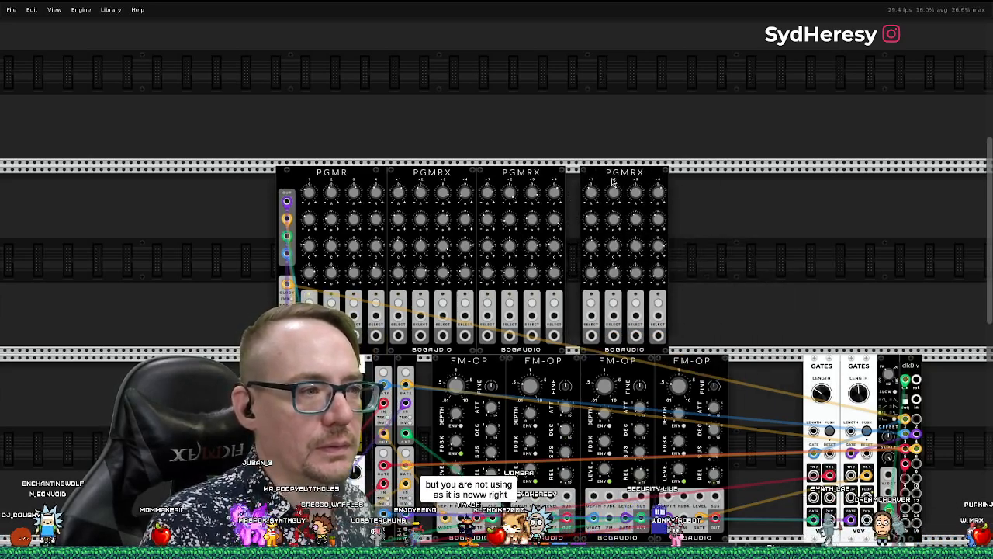
# Filter the module library to the wiqid brand and add the languor chaotic LFO to the PGMR row
pyautogui.rightClick(769, 232)
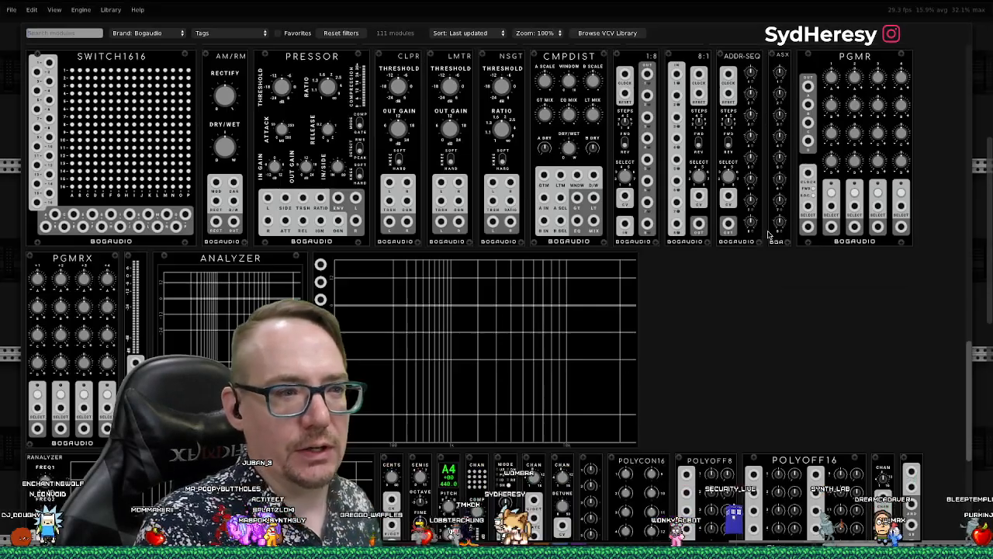
pyautogui.click(177, 34)
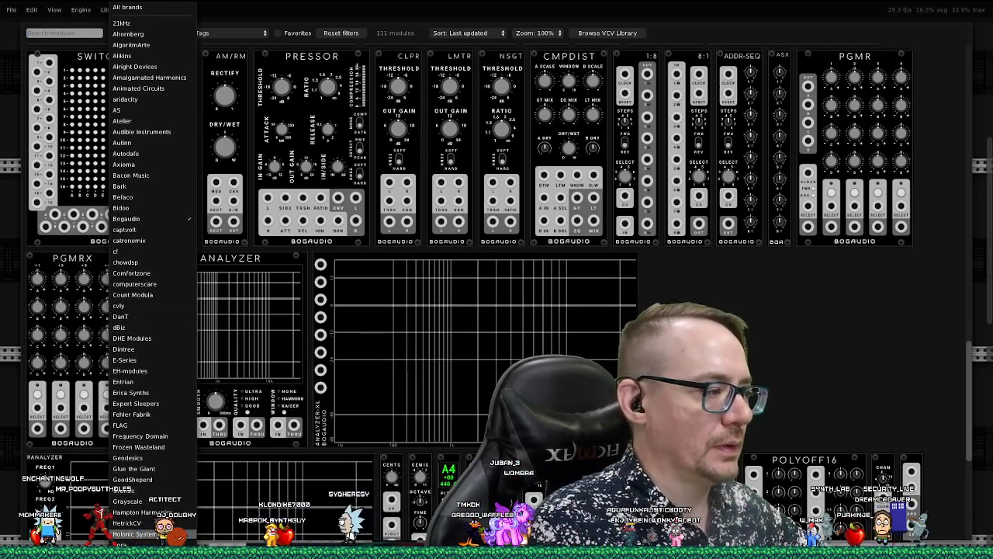
pyautogui.scroll(-10, 132, 534)
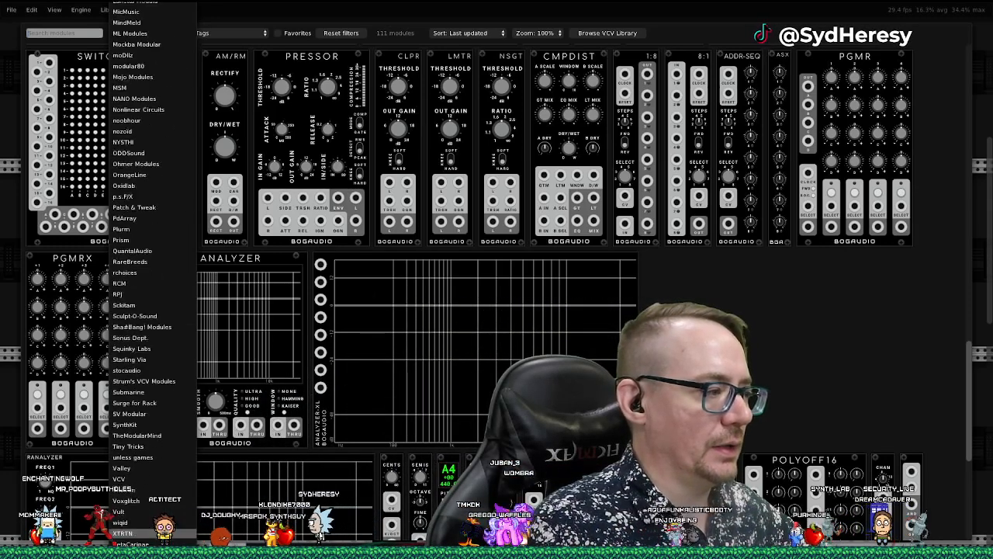
pyautogui.click(152, 525)
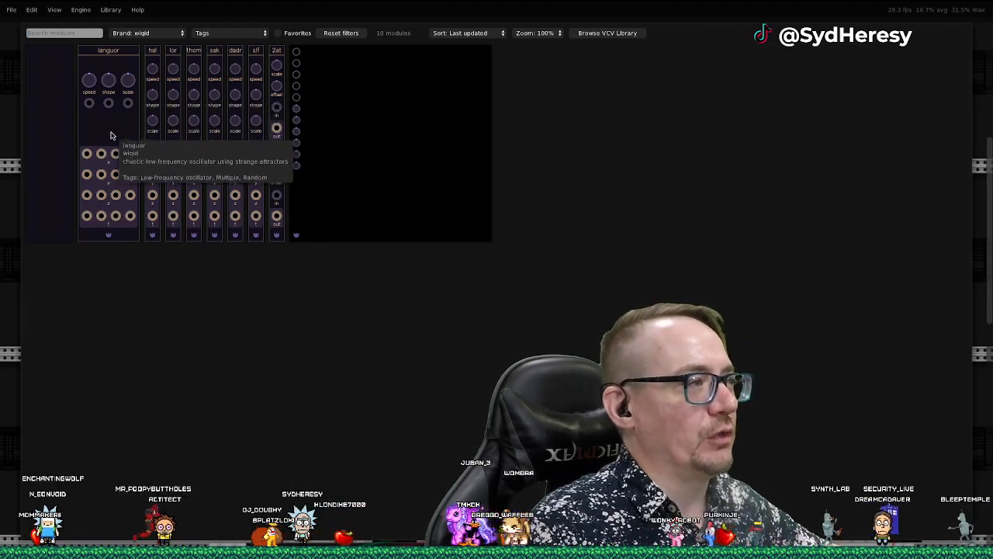
pyautogui.click(111, 132)
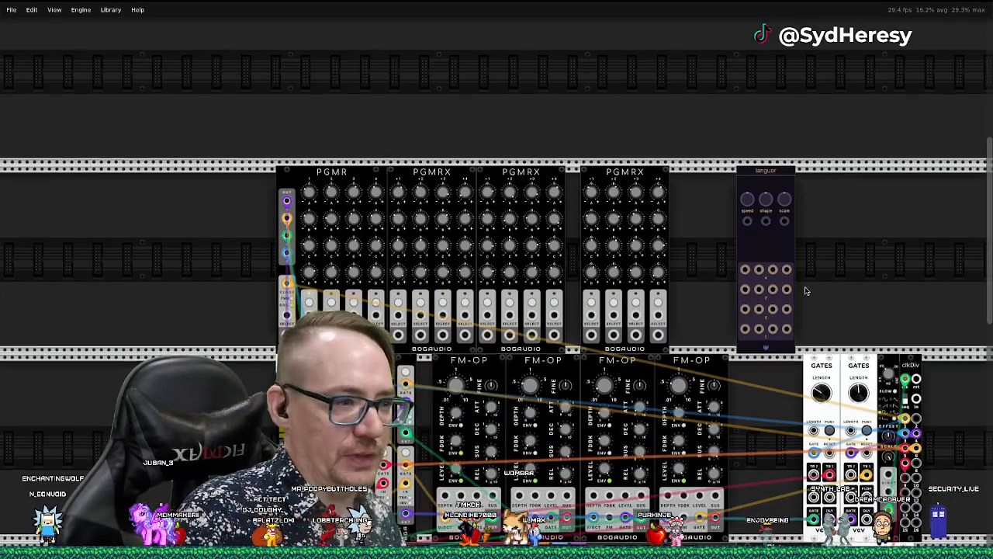
# Move the languor module farther right along its row, above the GATES modules
pyautogui.scroll(-5, 805, 290)
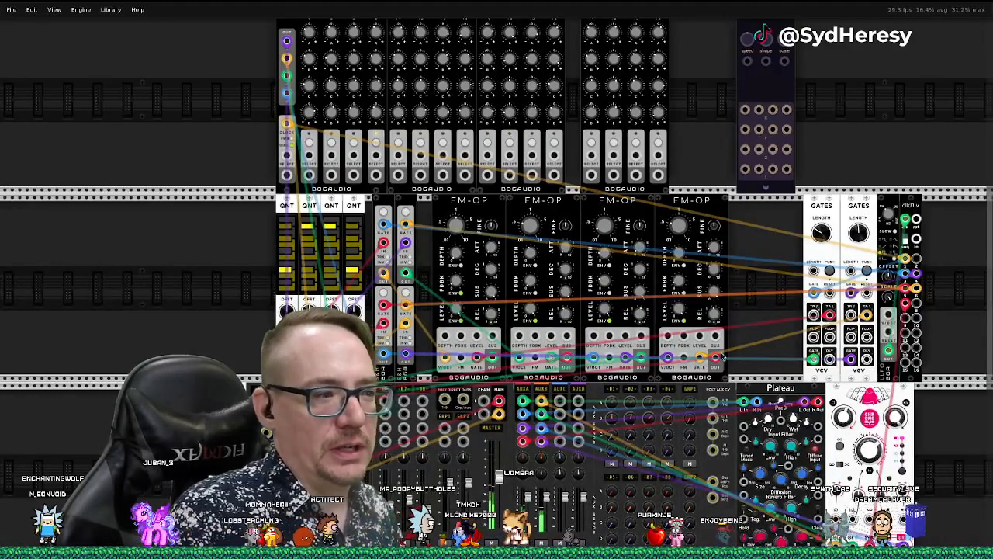
pyautogui.scroll(3, 721, 357)
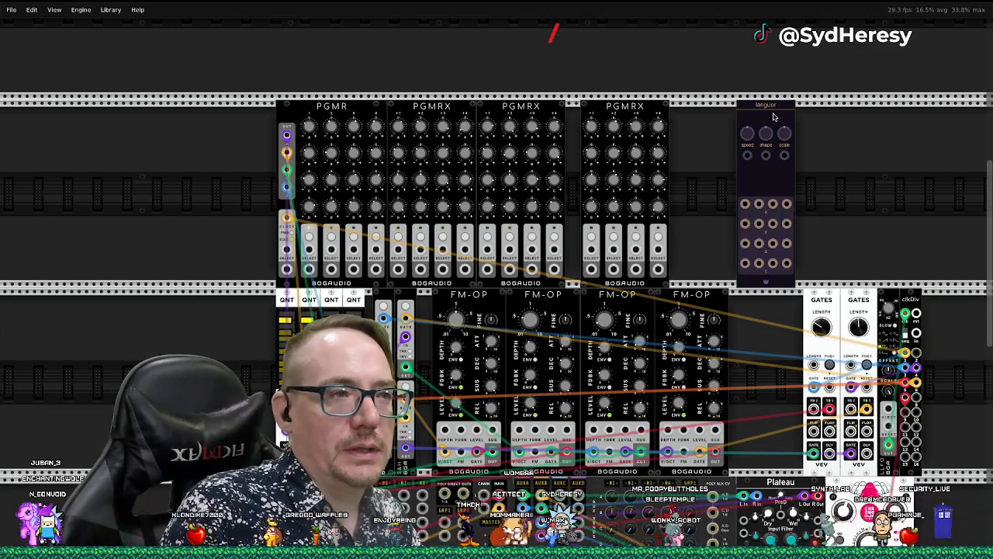
pyautogui.moveTo(773, 113); pyautogui.dragTo(847, 112)
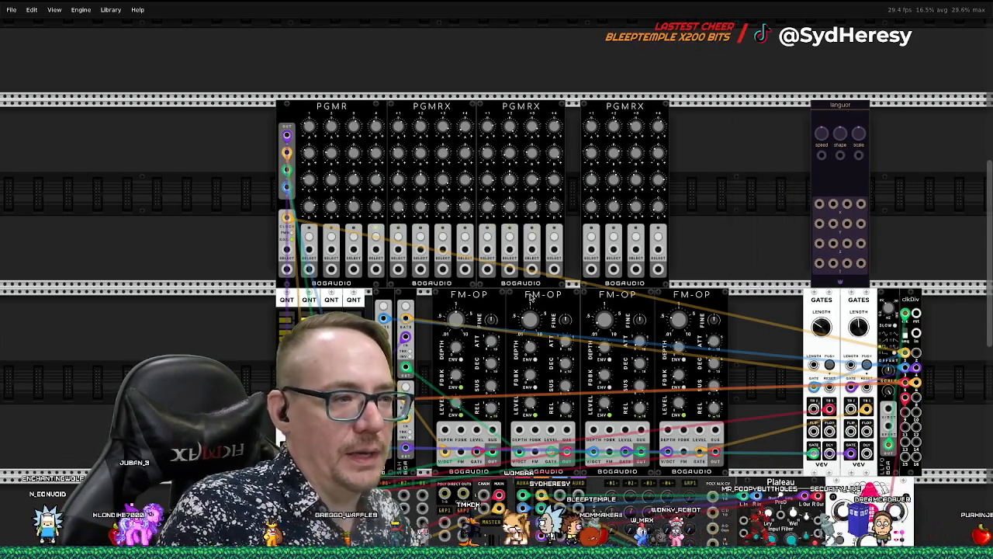
# Space out the FM-OP modules and insert a Bogaudio LVCF filter between the first and second ones
pyautogui.moveTo(684, 293); pyautogui.dragTo(756, 293)
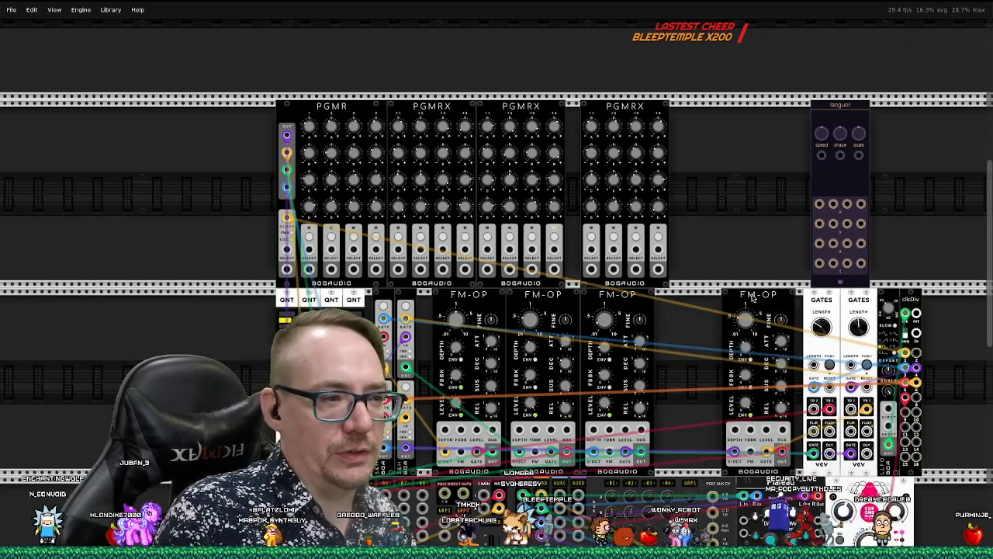
pyautogui.moveTo(617, 295); pyautogui.dragTo(670, 295)
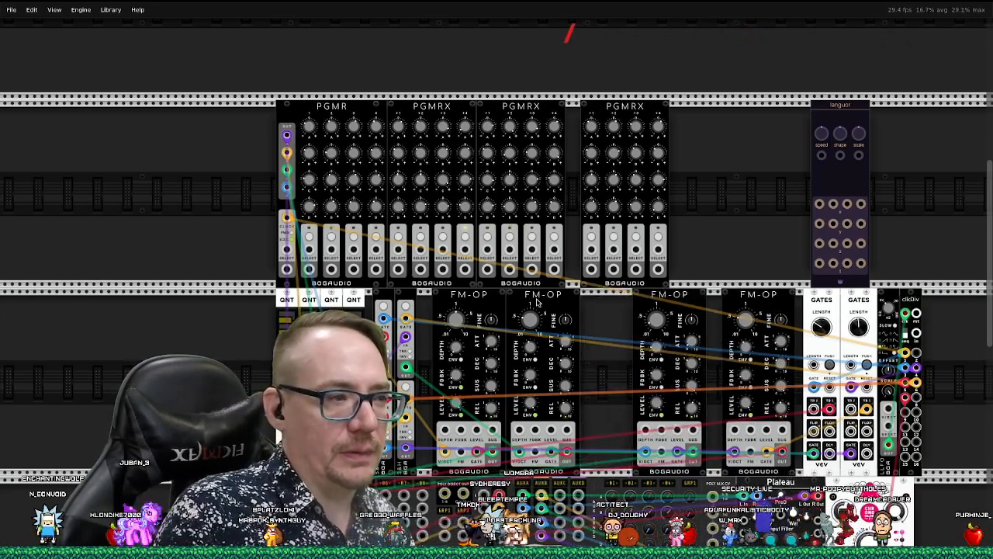
pyautogui.rightClick(740, 193)
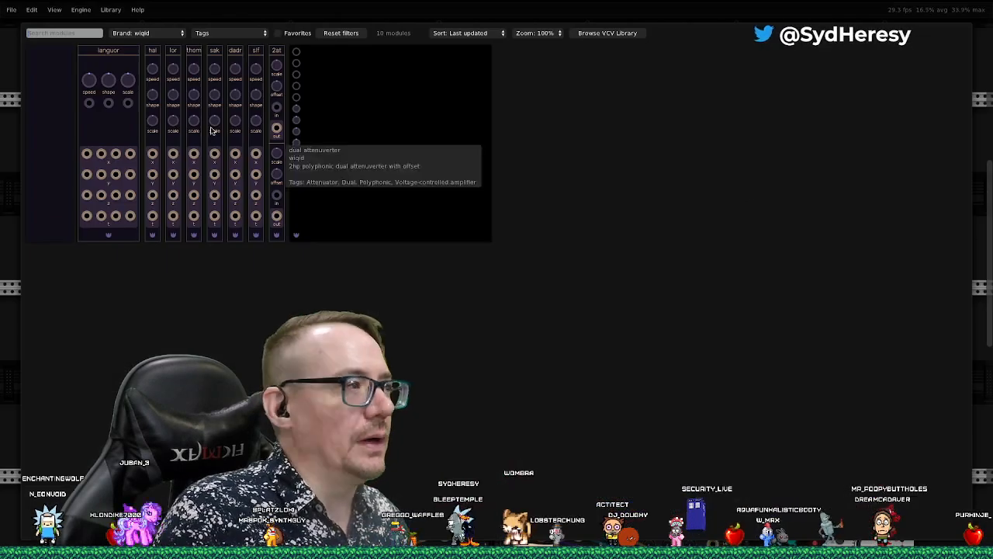
pyautogui.click(169, 33)
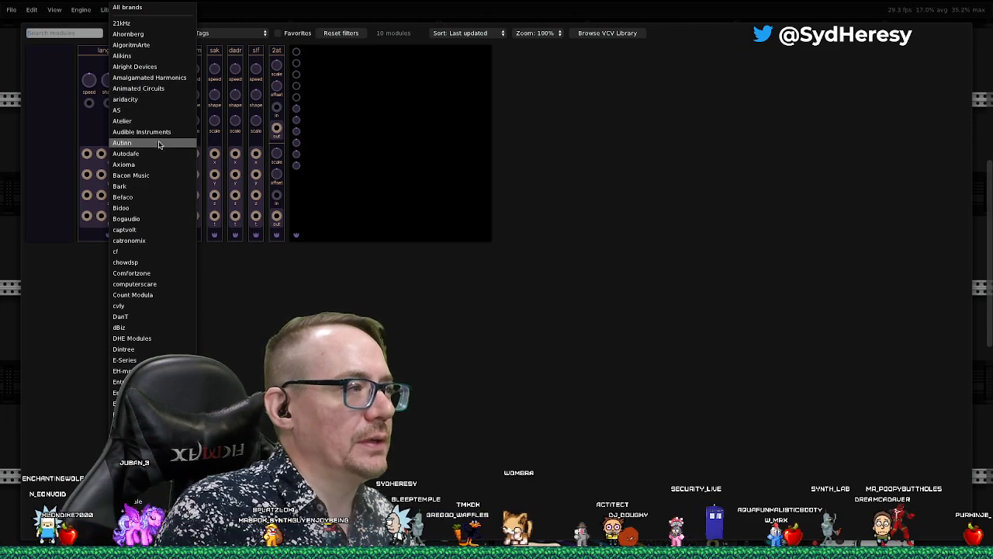
pyautogui.click(160, 218)
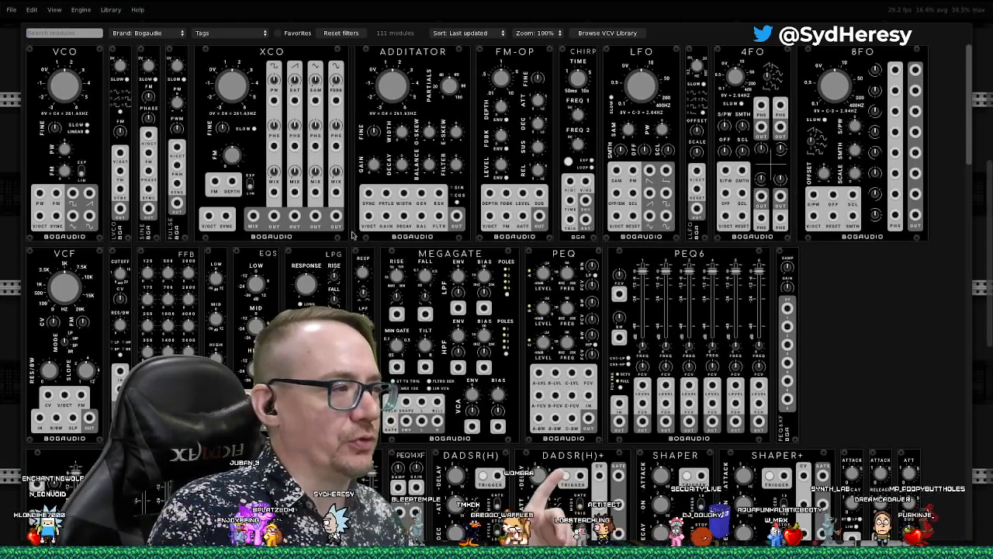
pyautogui.press('Escape')
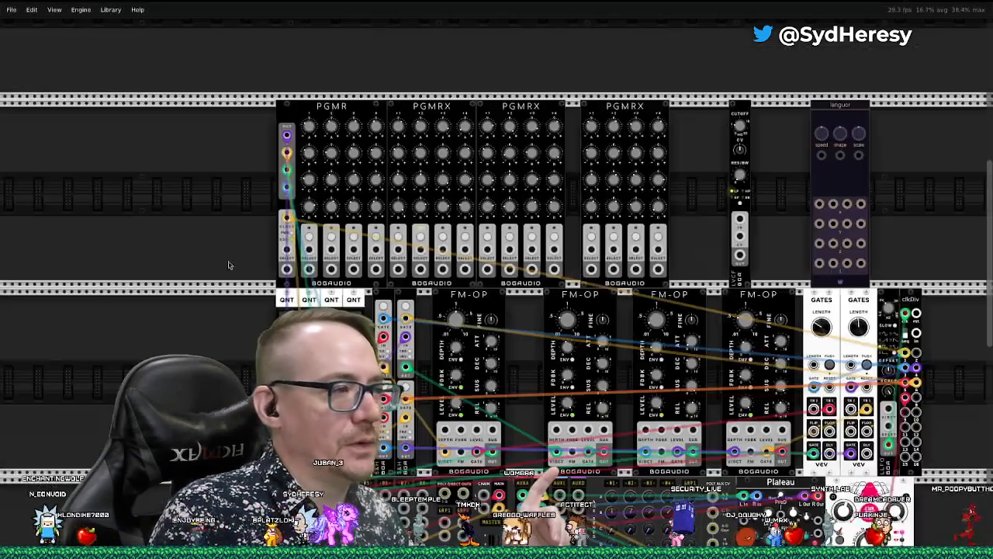
pyautogui.moveTo(745, 197); pyautogui.dragTo(613, 394)
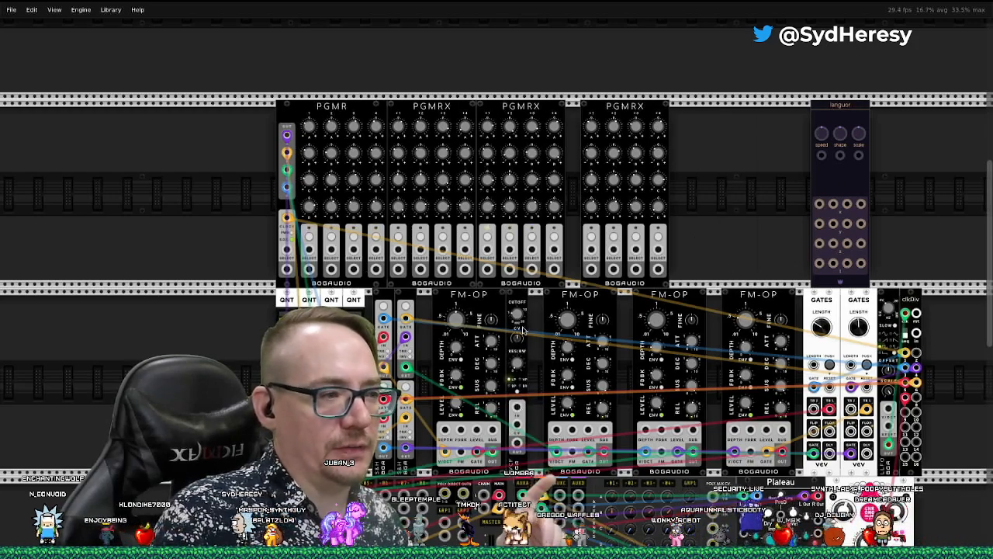
pyautogui.moveTo(564, 298); pyautogui.dragTo(549, 297)
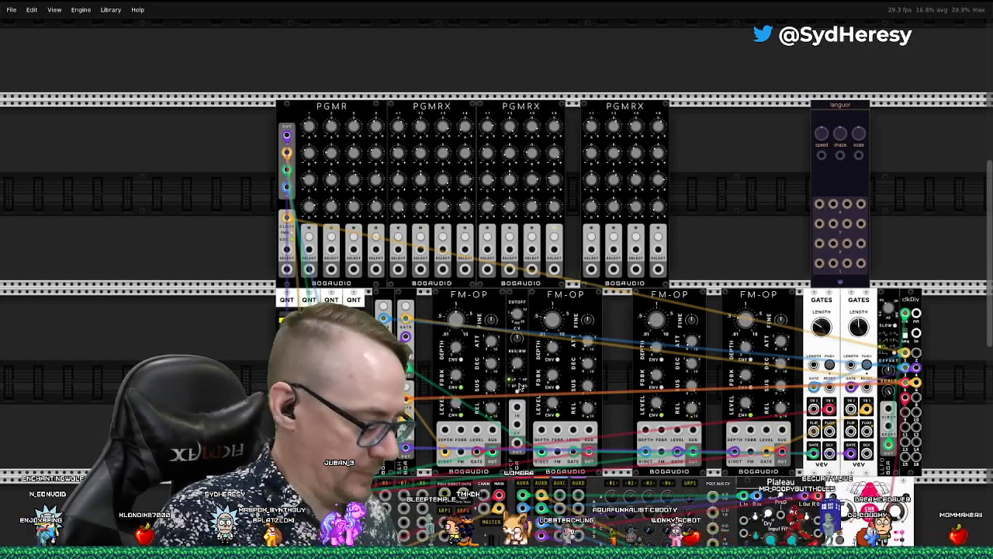
# Duplicate the LVCF filter three times and place one copy directly after each of the remaining FM-OP modules
pyautogui.hotkey('ctrl', 'd')
pyautogui.moveTo(547, 344); pyautogui.dragTo(592, 352)
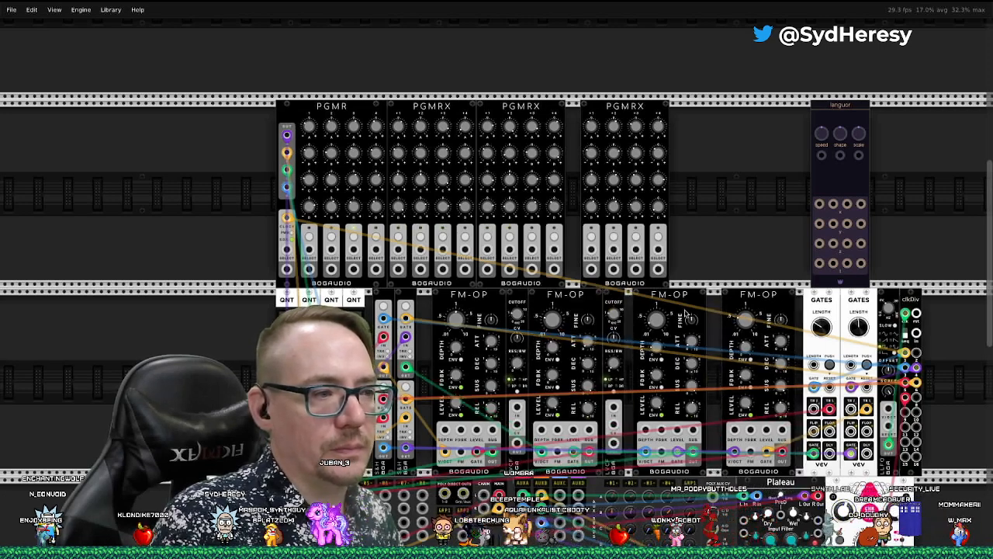
pyautogui.hotkey('ctrl', 'd')
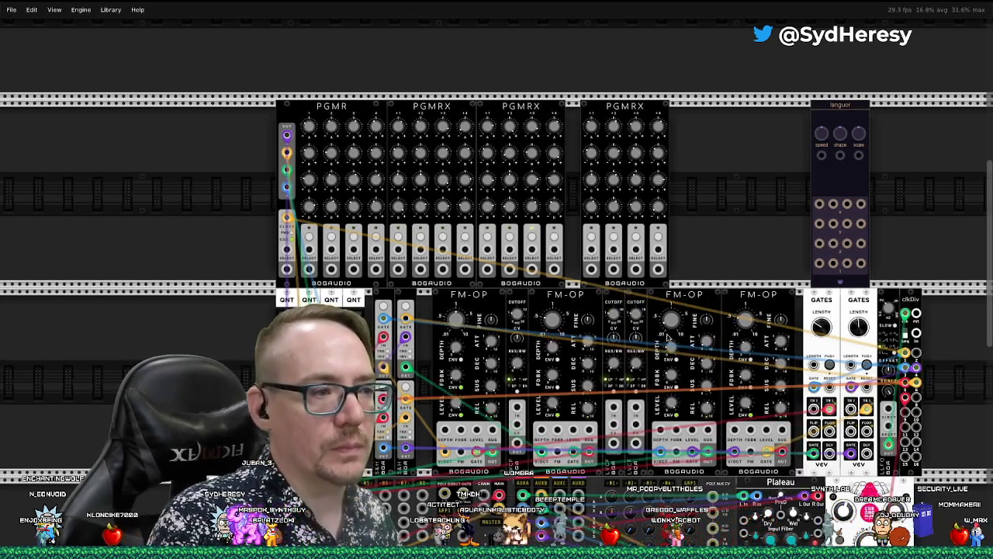
pyautogui.moveTo(678, 355); pyautogui.dragTo(702, 356)
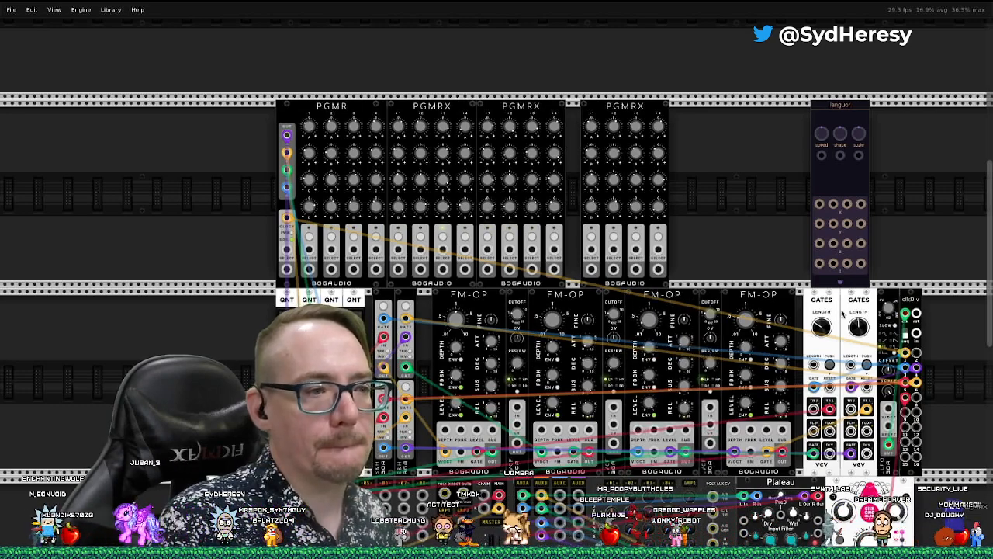
pyautogui.hotkey('ctrl', 'd')
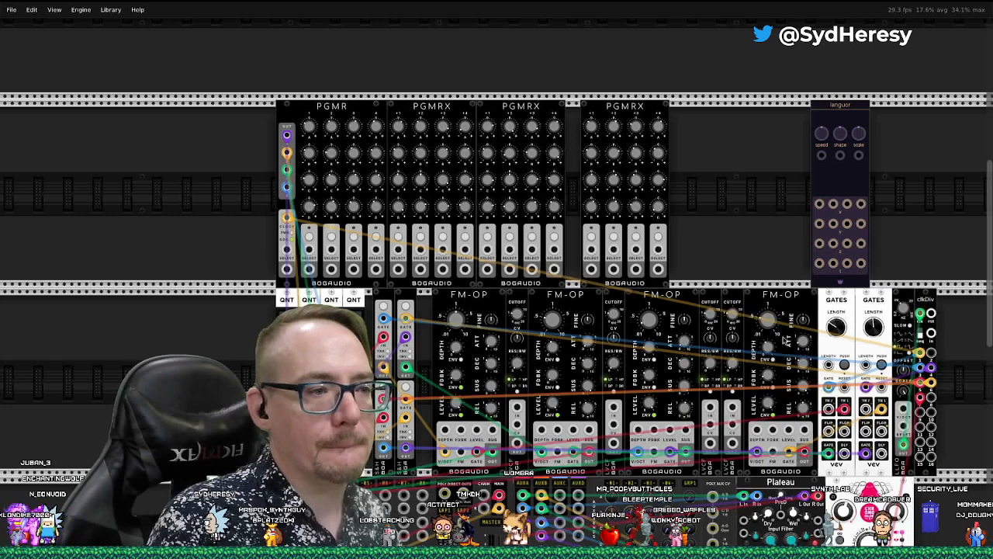
pyautogui.moveTo(730, 351); pyautogui.dragTo(801, 342)
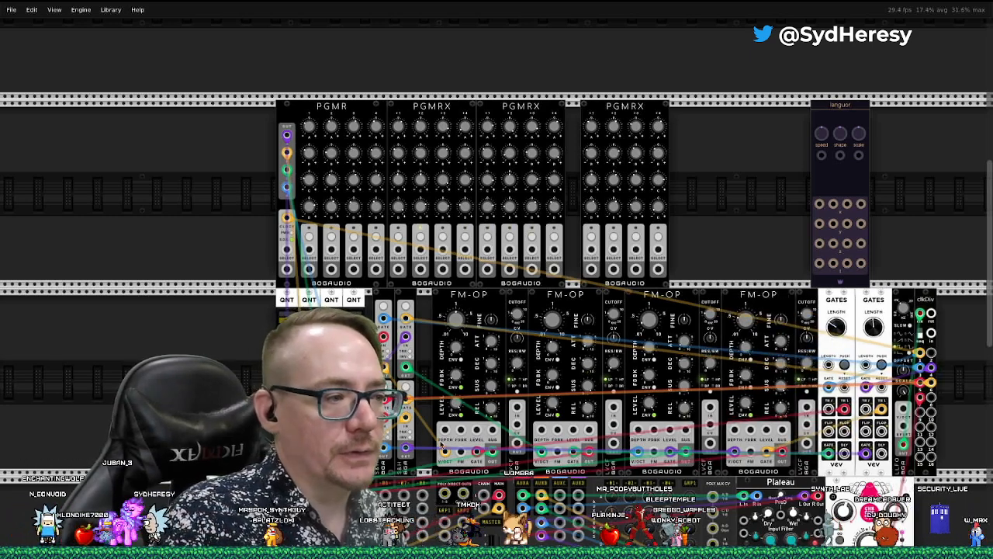
# Route each FM-OP's signal output through its adjacent LVCF, with the filter outputs feeding the existing mixer cables
pyautogui.moveTo(466, 453); pyautogui.dragTo(516, 445)
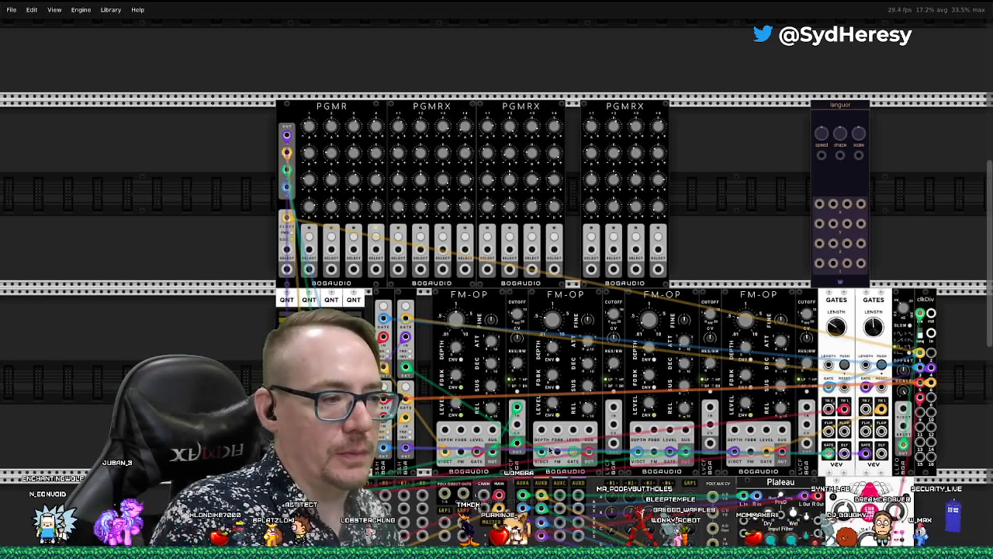
pyautogui.moveTo(590, 451); pyautogui.dragTo(614, 443)
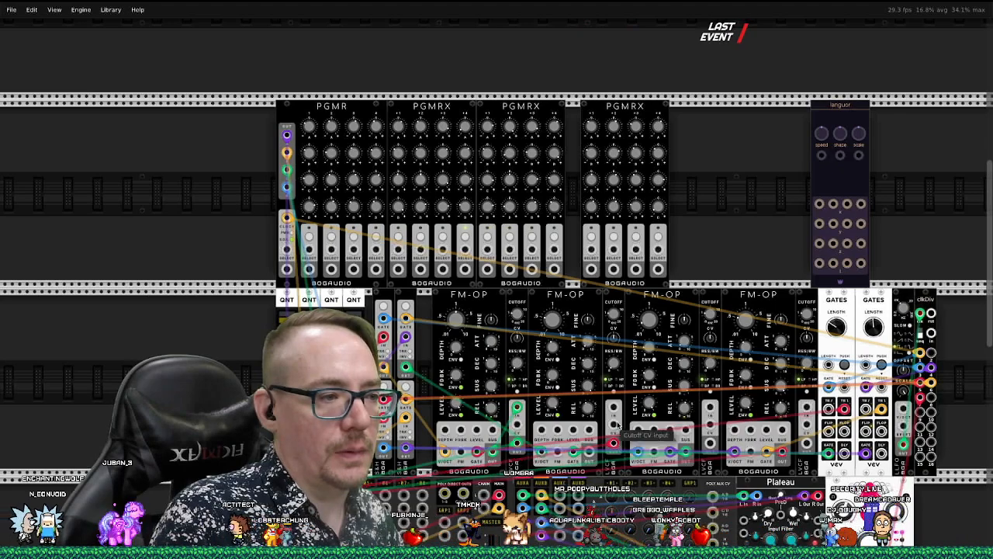
pyautogui.moveTo(614, 408); pyautogui.dragTo(589, 452)
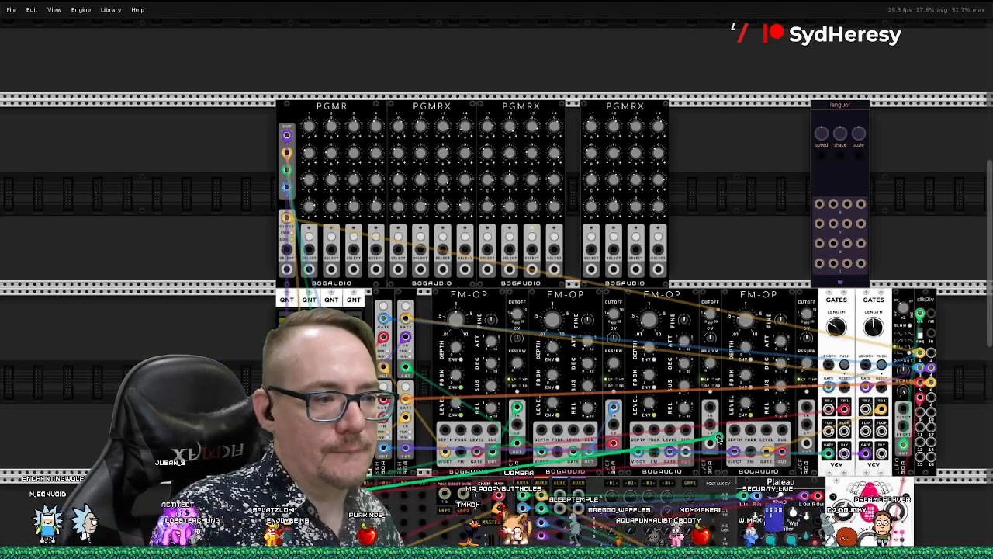
pyautogui.moveTo(710, 407); pyautogui.dragTo(687, 453)
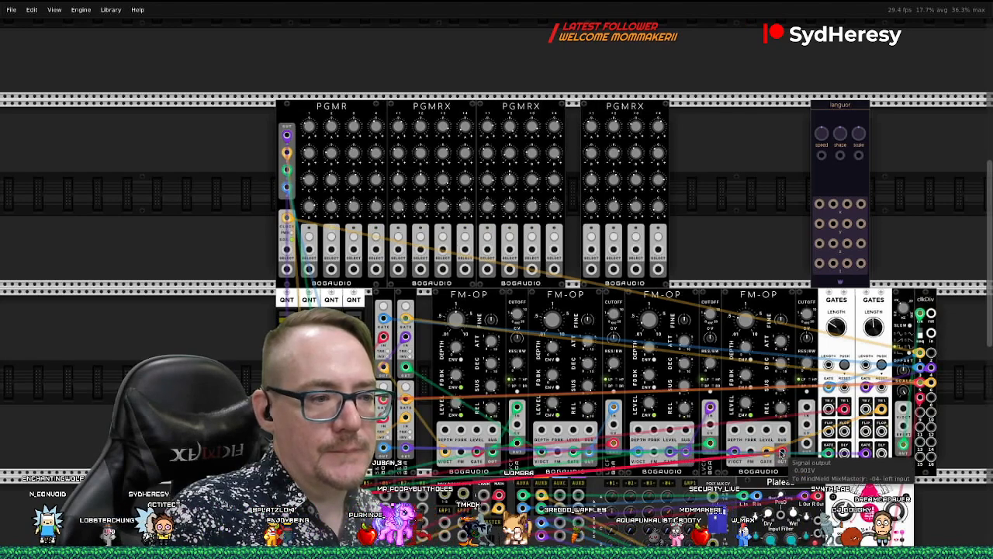
pyautogui.moveTo(782, 452); pyautogui.dragTo(809, 446)
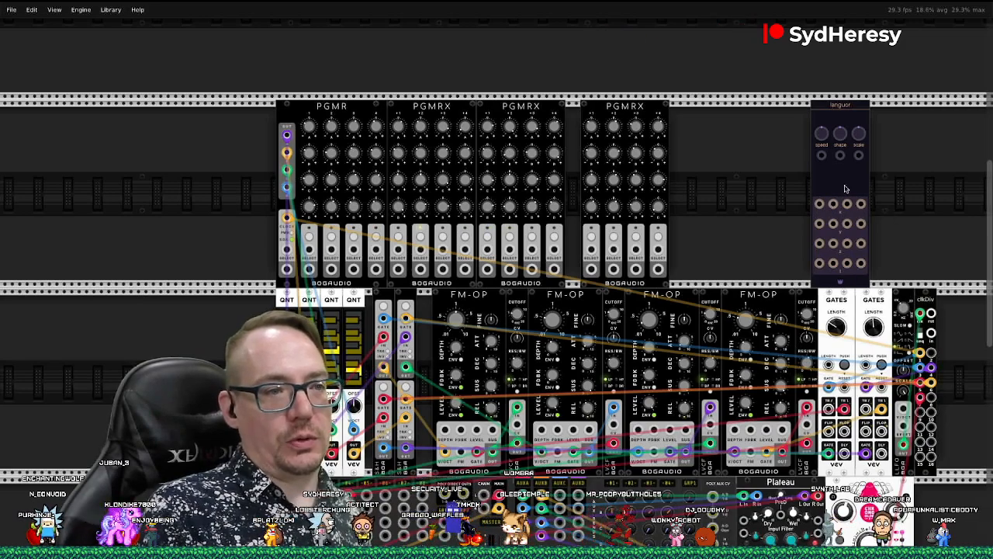
# Patch languor's first-column x, y, z and t outputs to the Cutoff CV inputs of the four LVCF filters in order
pyautogui.moveTo(819, 204); pyautogui.dragTo(518, 425)
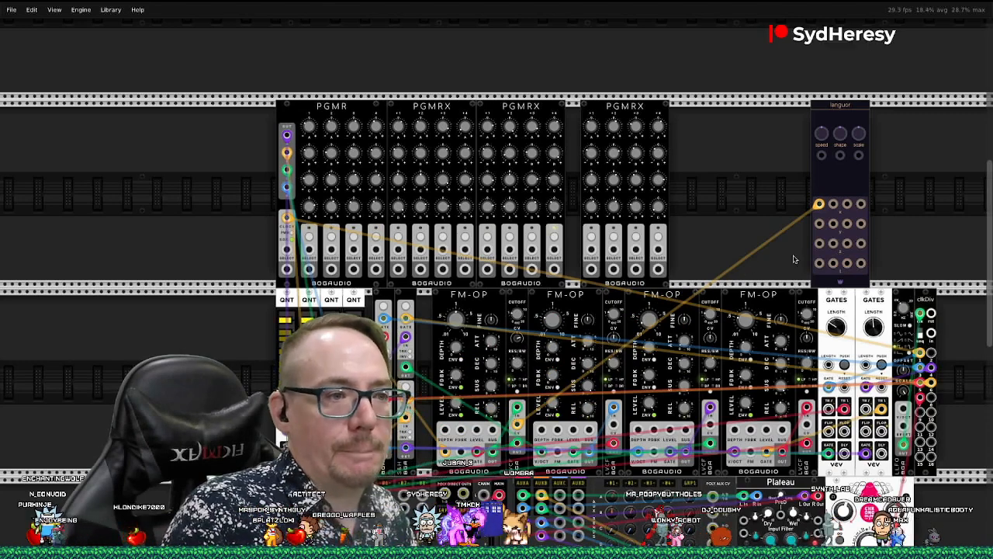
pyautogui.moveTo(820, 225); pyautogui.dragTo(613, 425)
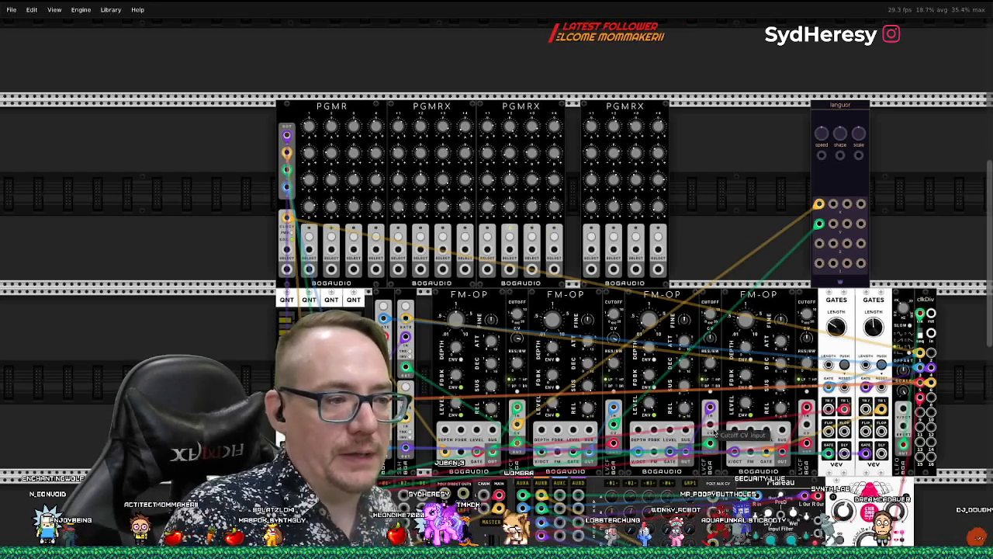
pyautogui.moveTo(713, 429); pyautogui.dragTo(818, 243)
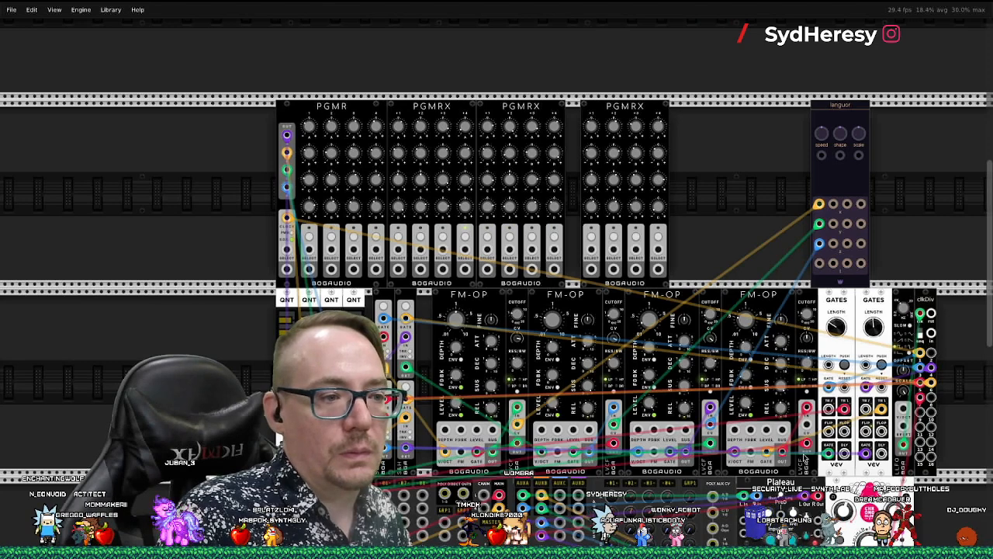
pyautogui.moveTo(807, 423); pyautogui.dragTo(820, 264)
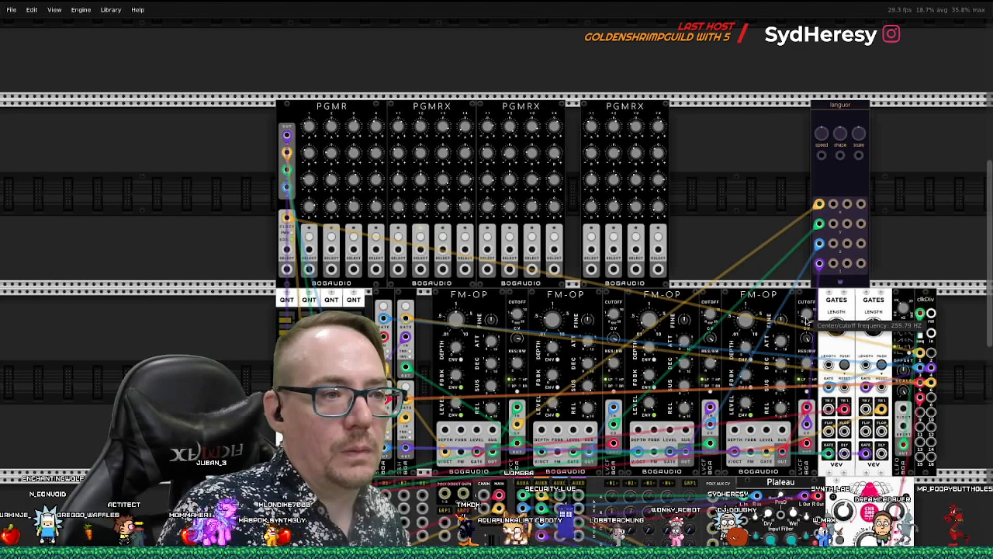
# Patch languor to the MixMaster pan inputs: dadras y to channel 1, first-column x to 2, dadras z to 3 and dadras t to 4
pyautogui.scroll(-5, 776, 357)
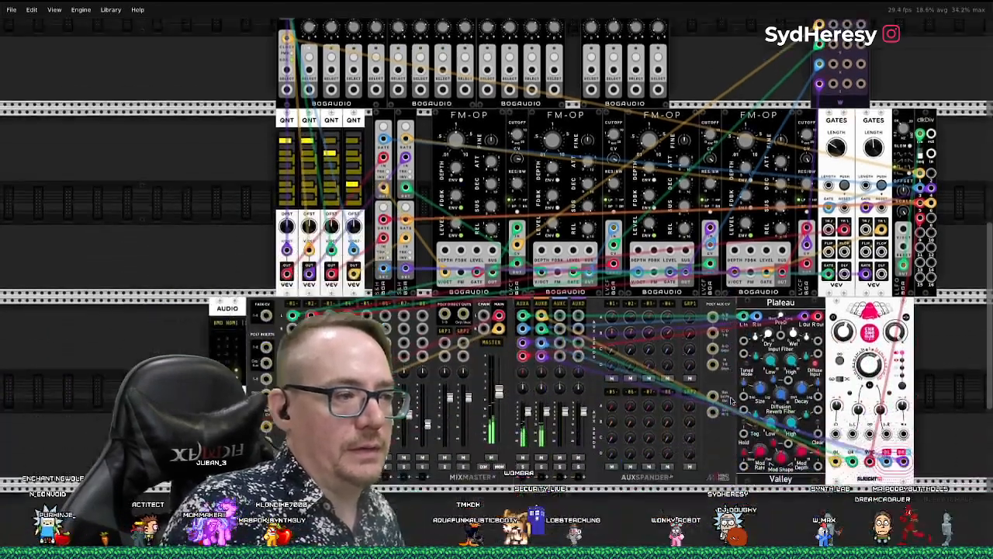
pyautogui.hscroll(-5, 729, 400)
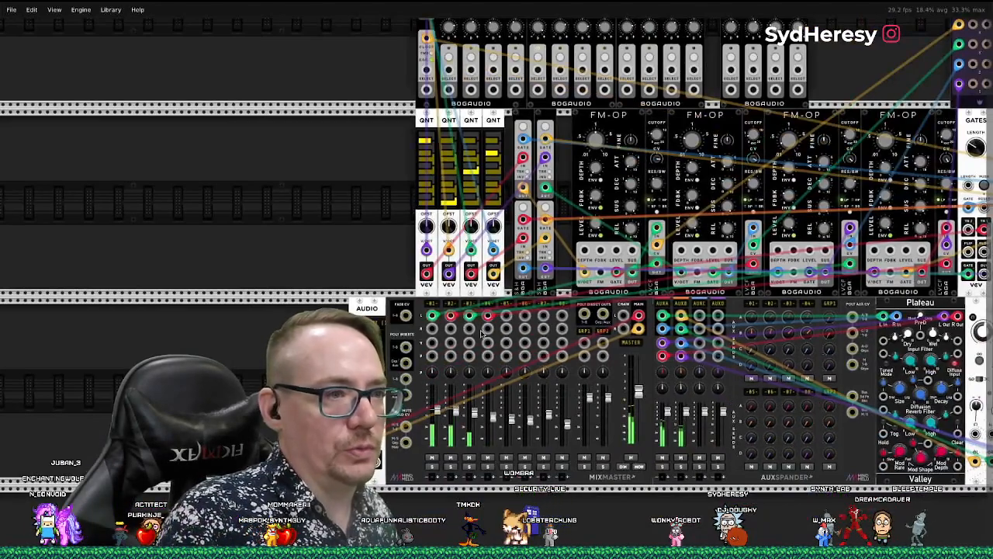
pyautogui.scroll(1, 482, 333)
pyautogui.scroll(-2, 482, 333)
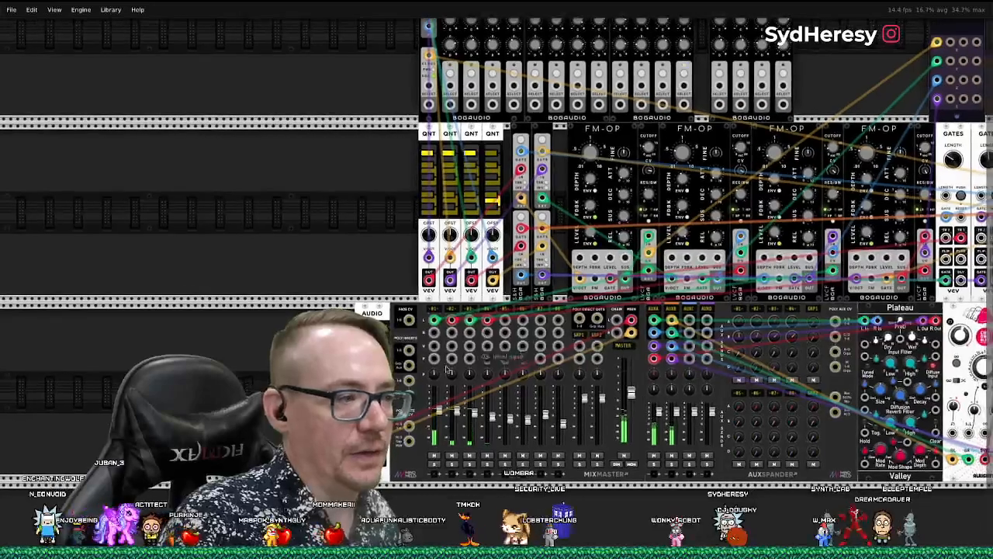
pyautogui.scroll(2, 447, 356)
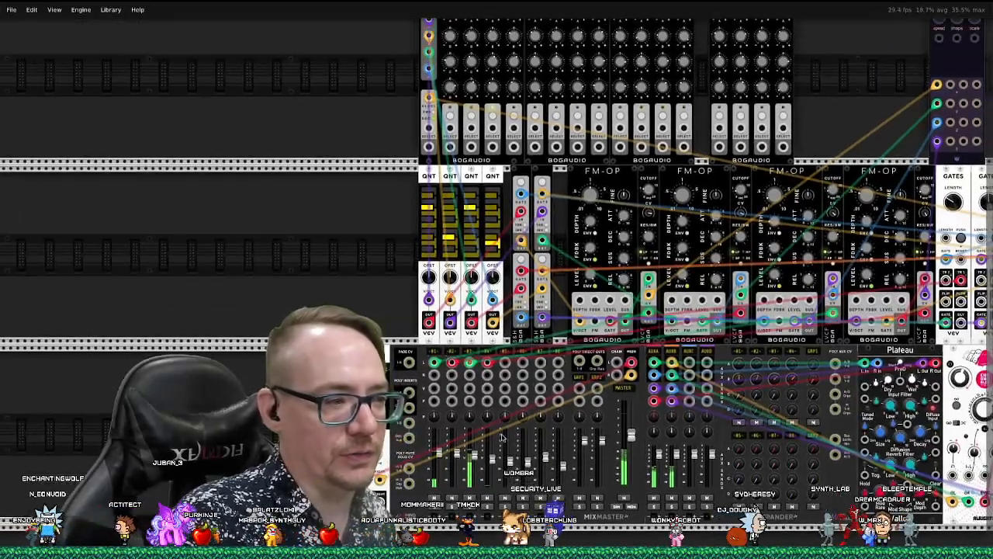
pyautogui.scroll(-1, 505, 401)
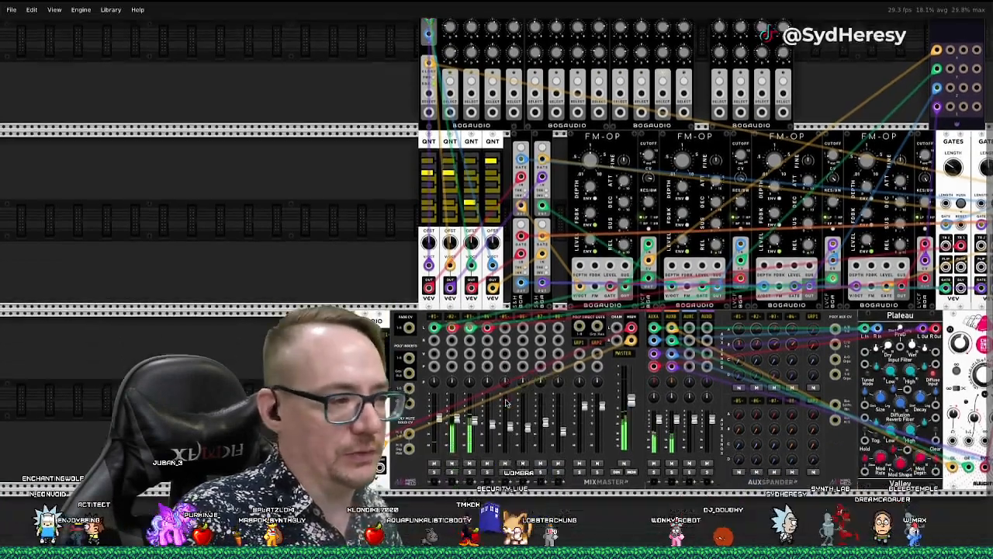
pyautogui.scroll(2, 505, 403)
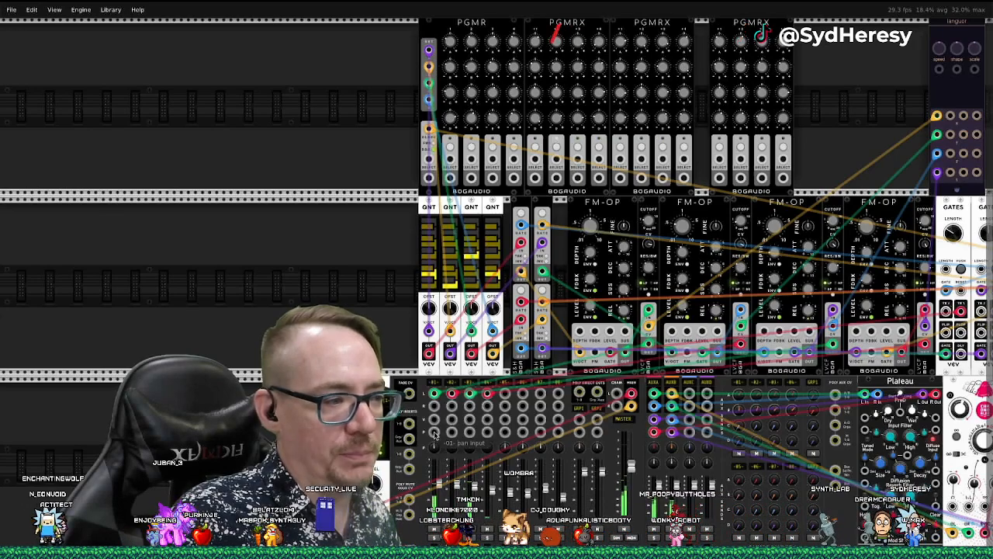
pyautogui.moveTo(434, 434); pyautogui.dragTo(950, 135)
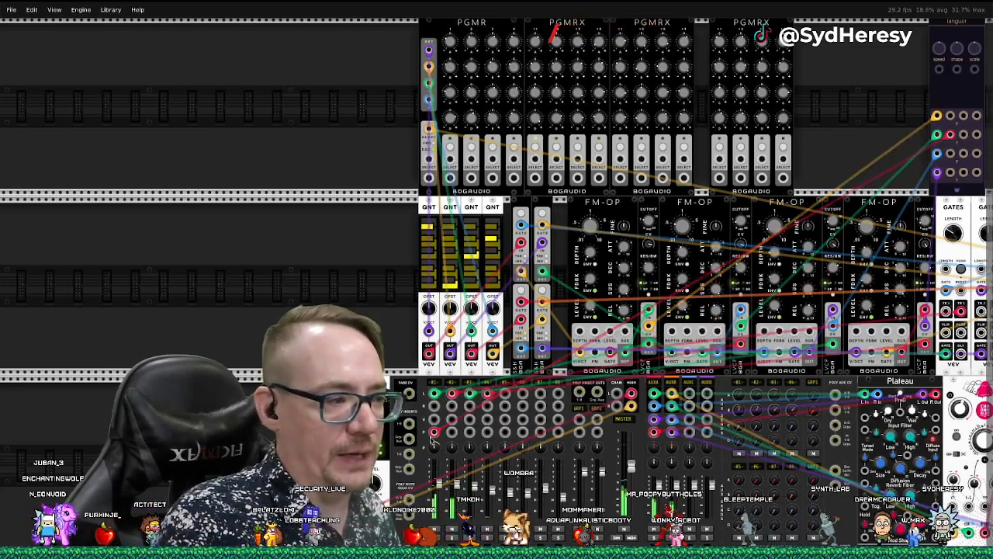
pyautogui.moveTo(454, 433); pyautogui.dragTo(937, 116)
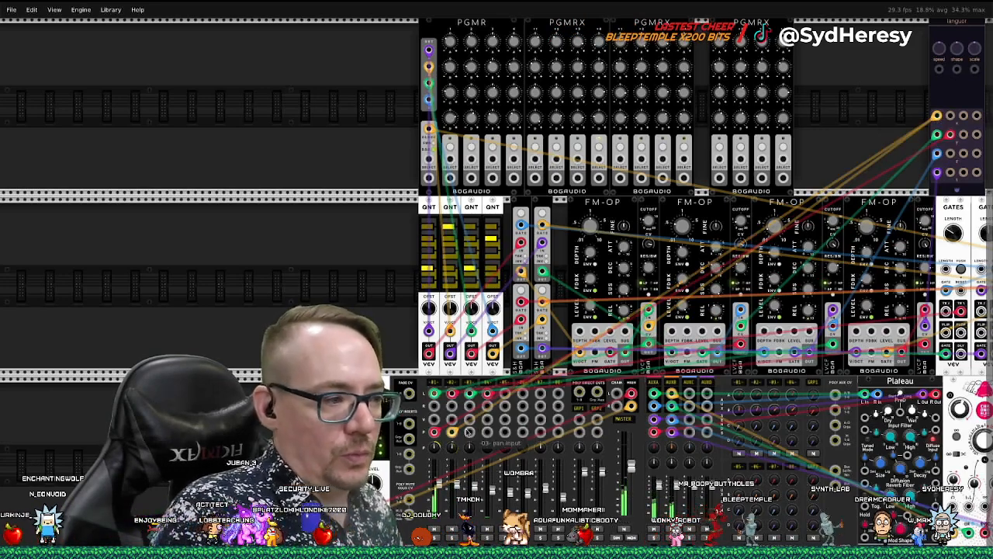
pyautogui.moveTo(472, 435); pyautogui.dragTo(963, 153)
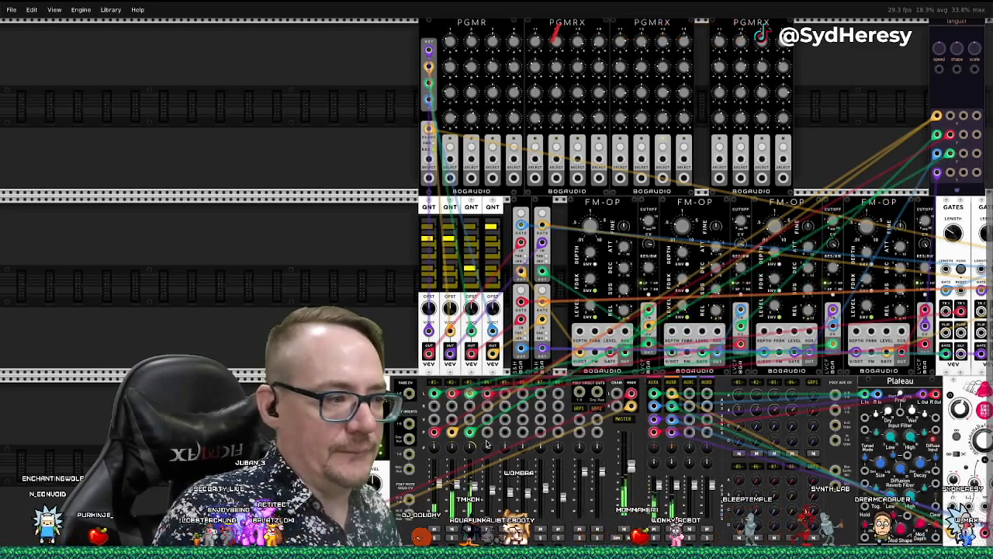
pyautogui.moveTo(488, 432); pyautogui.dragTo(950, 171)
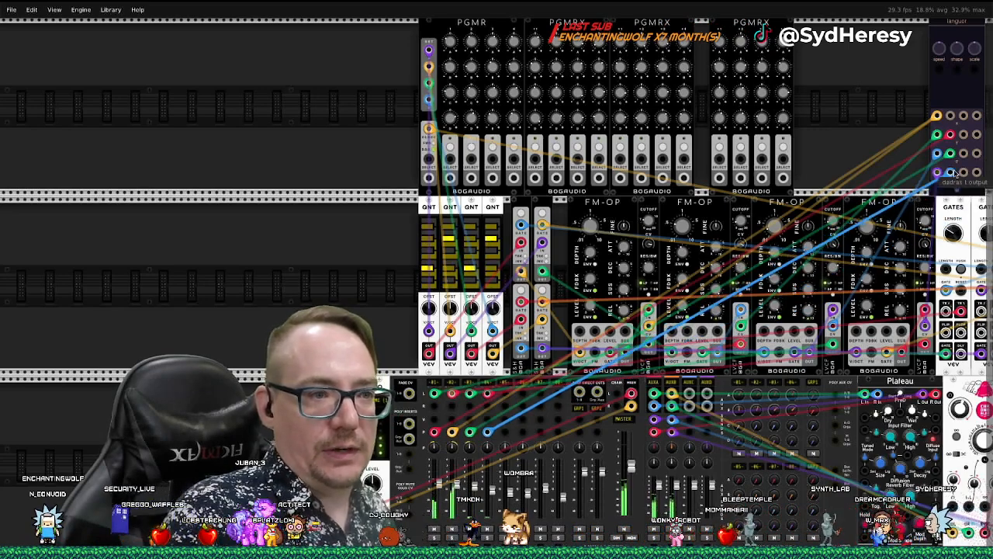
pyautogui.scroll(3, 475, 438)
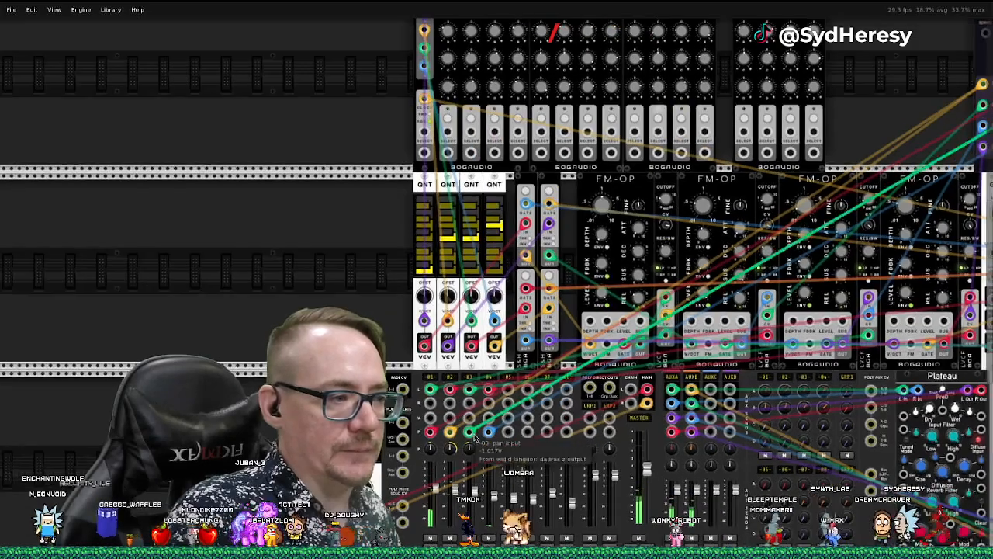
pyautogui.scroll(5, 474, 439)
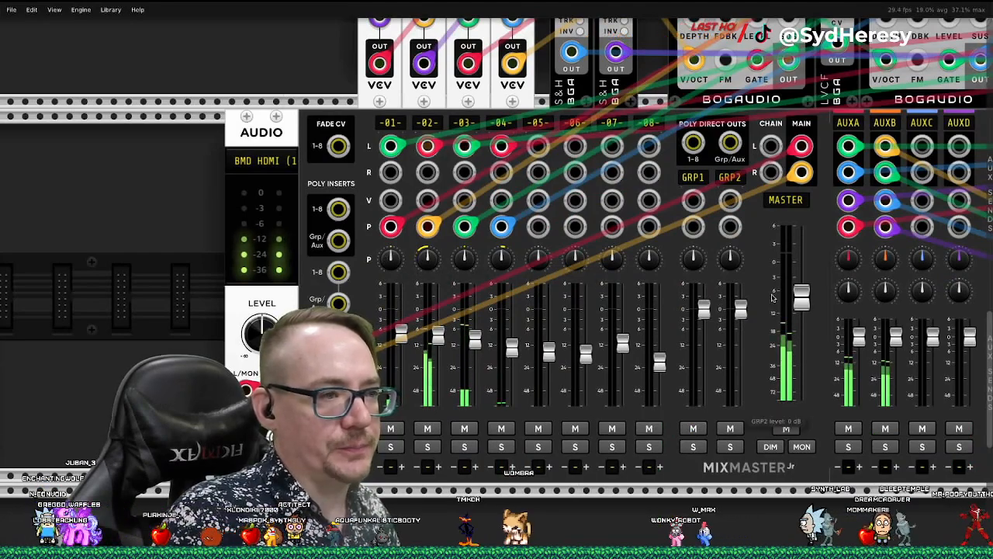
pyautogui.hscroll(-3, 768, 298)
pyautogui.hscroll(15, 773, 298)
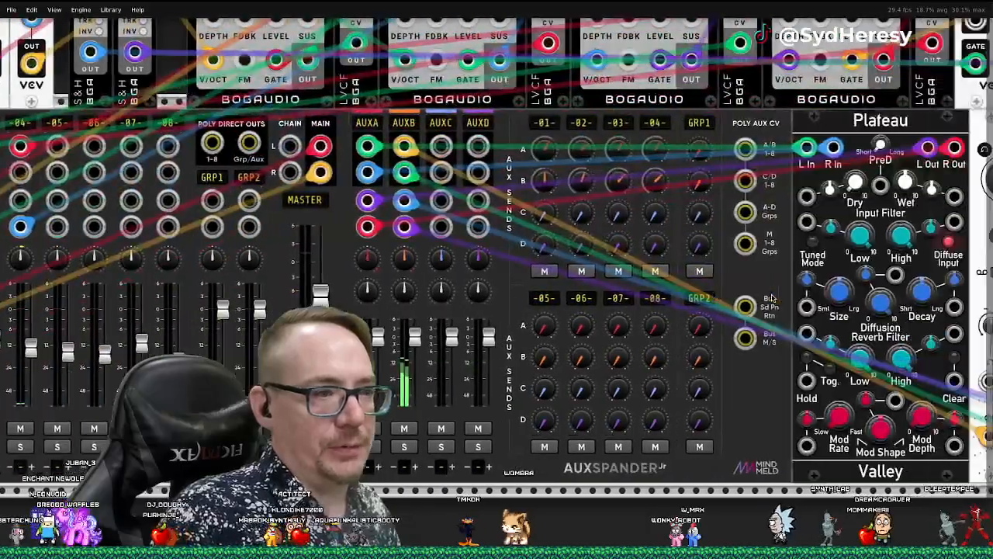
# Raise languor's shape parameter to about 6.13
pyautogui.scroll(4, 772, 297)
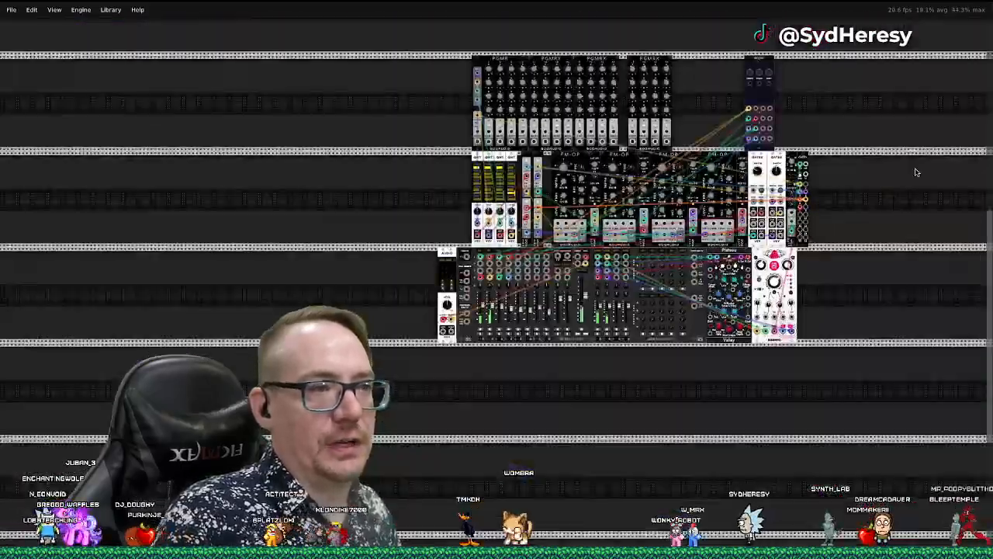
pyautogui.scroll(4, 782, 113)
pyautogui.scroll(2, 782, 115)
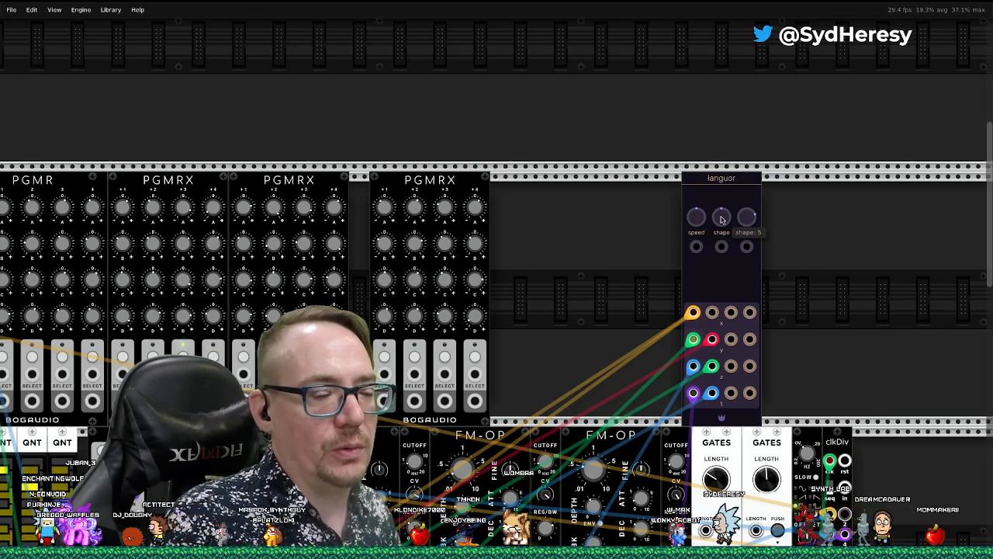
pyautogui.moveTo(721, 217); pyautogui.dragTo(722, 210)
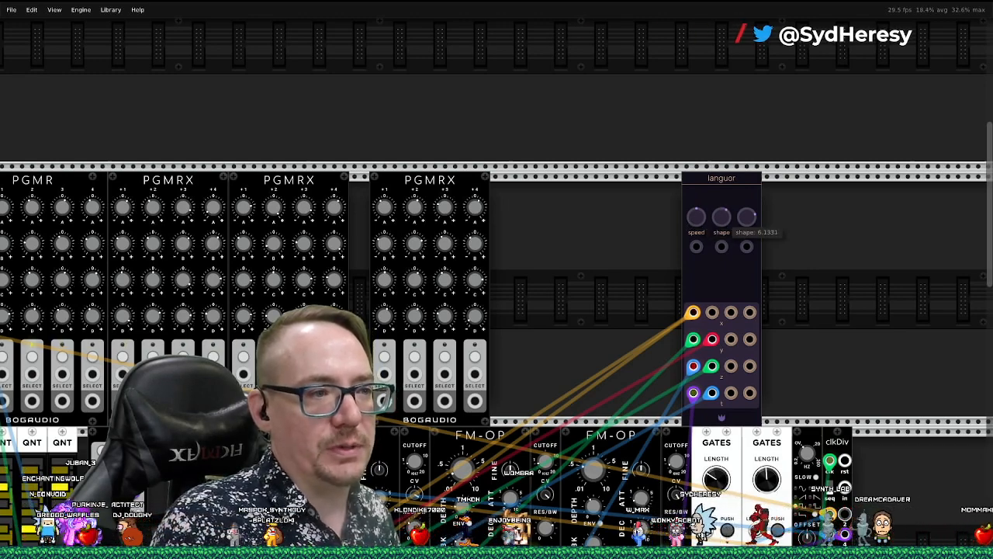
# Move the separated PGMRX flush against the neighbouring expander and slightly raise the first LVCF's resonance
pyautogui.scroll(-5, 695, 339)
pyautogui.scroll(-5, 694, 339)
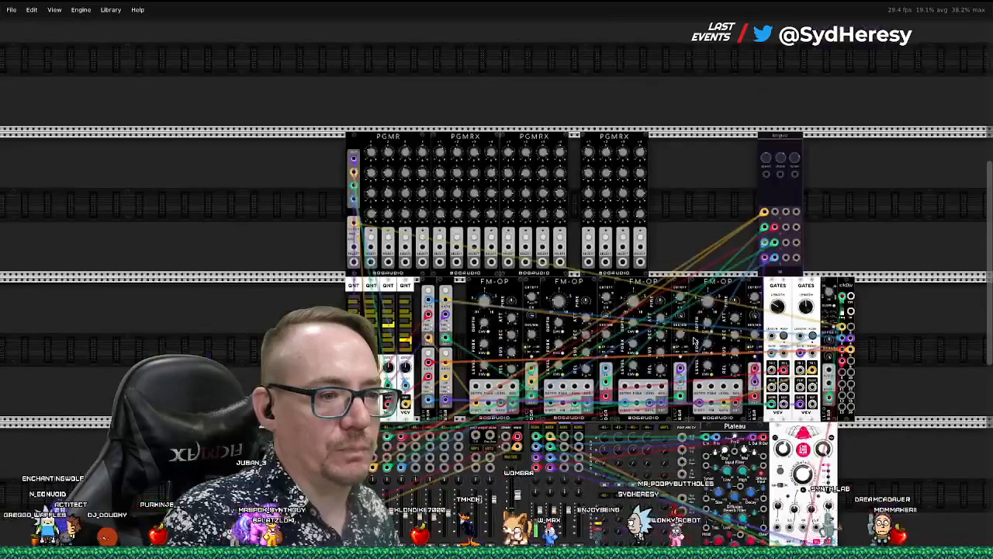
pyautogui.scroll(-3, 741, 326)
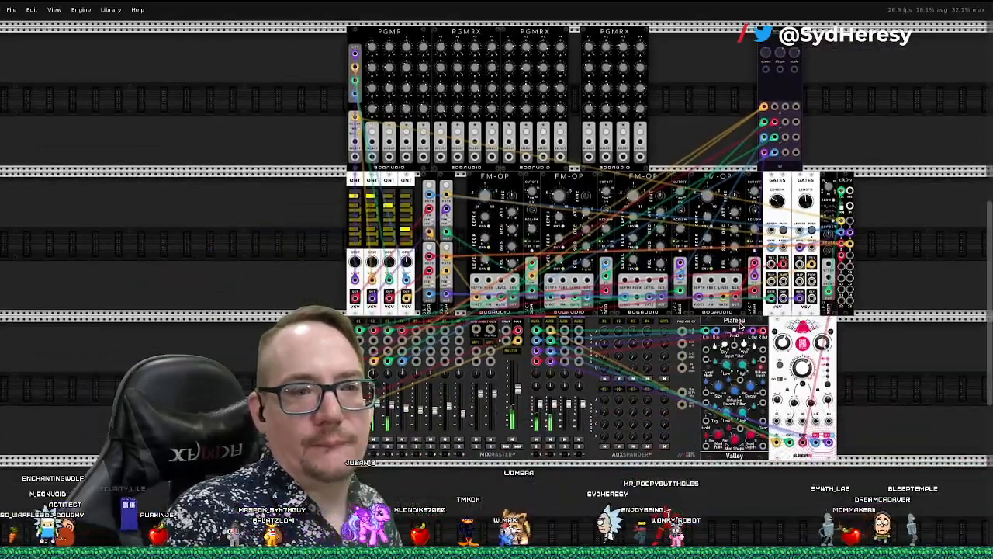
pyautogui.hscroll(-5, 660, 333)
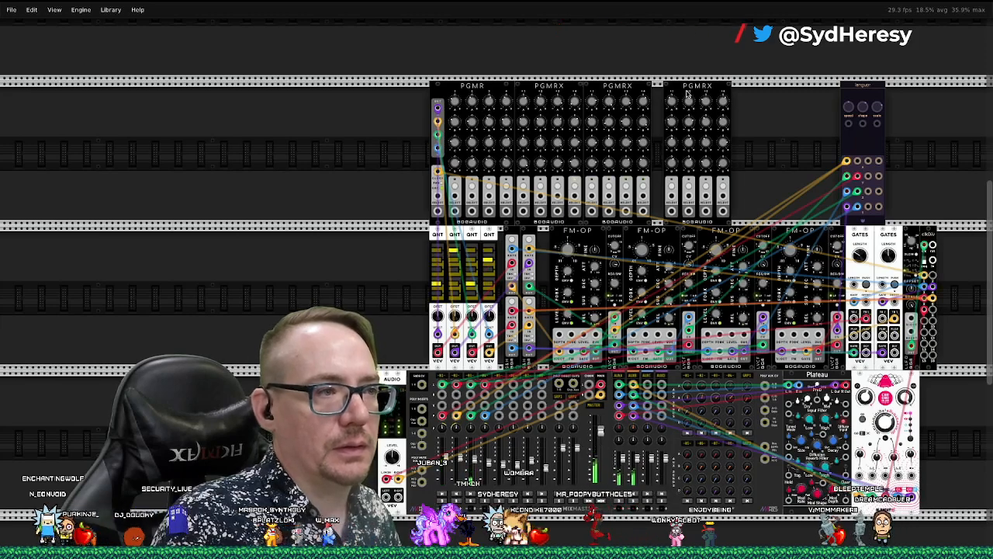
pyautogui.moveTo(689, 90); pyautogui.dragTo(677, 91)
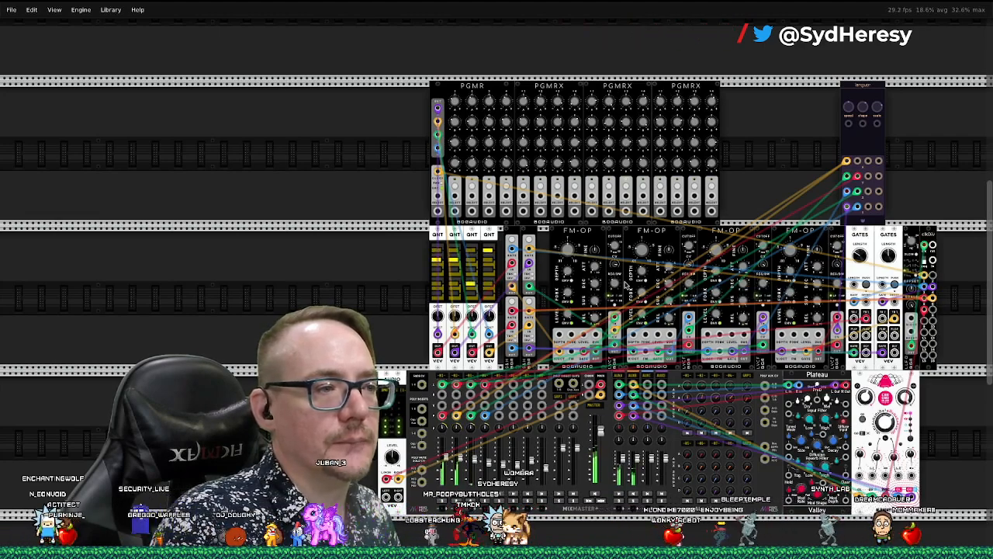
pyautogui.moveTo(615, 283); pyautogui.dragTo(615, 274)
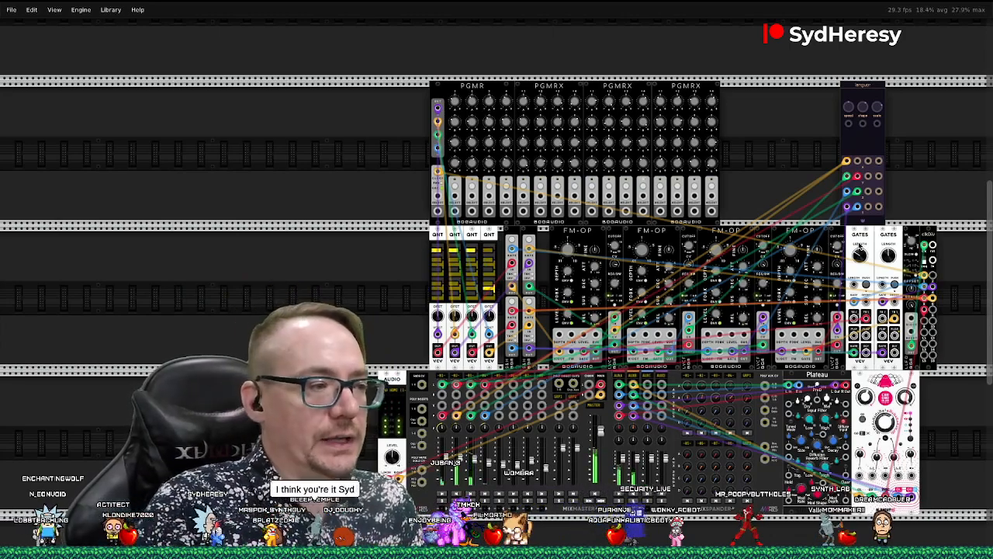
# Examine the PGMR sequencer, the FM-OP voices and languor's outputs with their cables to the LVCF cutoff inputs
pyautogui.scroll(3, 496, 295)
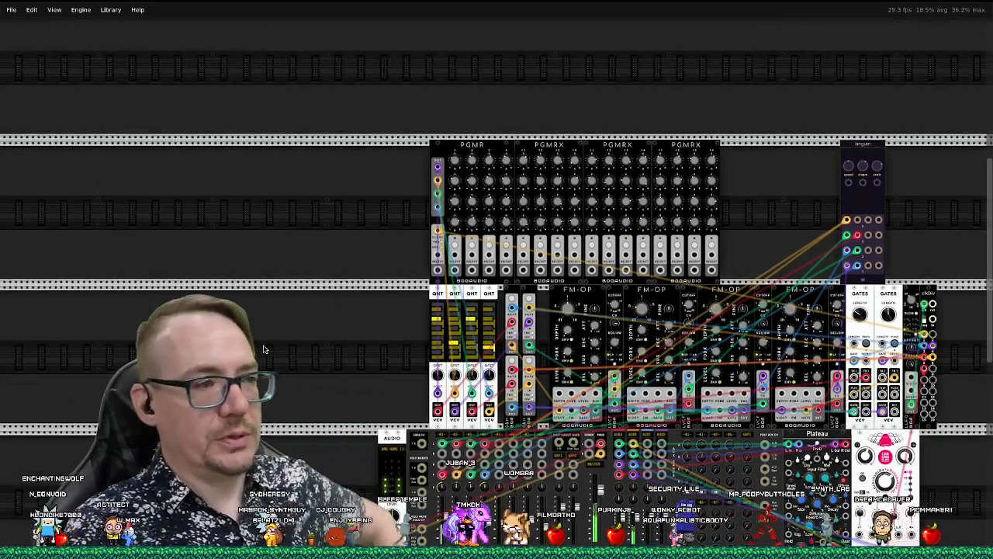
pyautogui.scroll(-2, 271, 314)
pyautogui.scroll(-2, 348, 318)
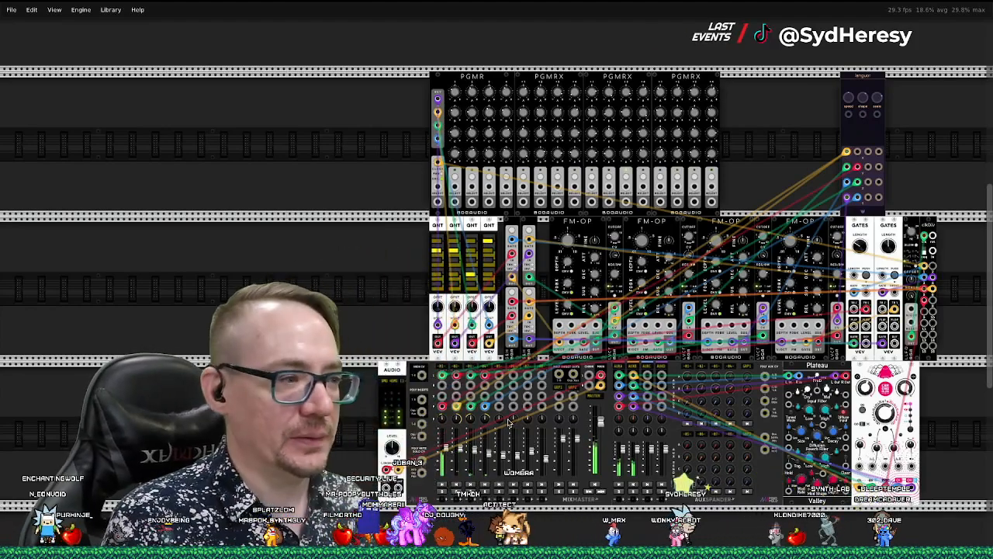
pyautogui.scroll(2, 507, 300)
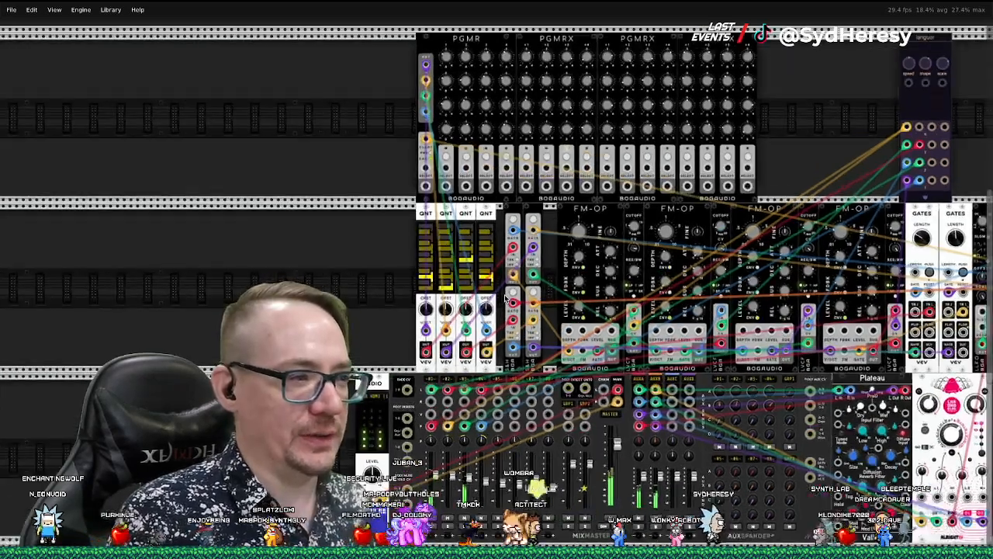
pyautogui.scroll(2, 509, 302)
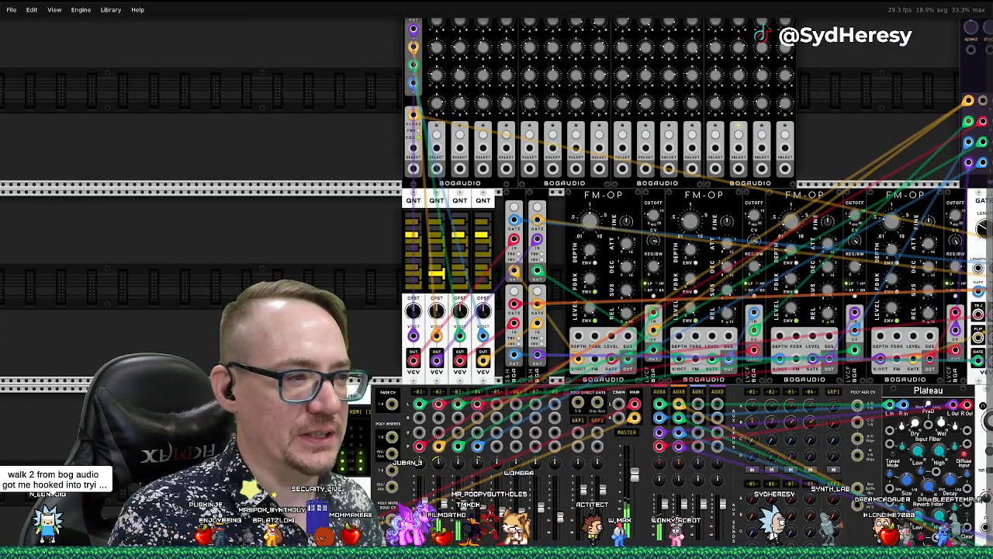
pyautogui.scroll(3, 562, 305)
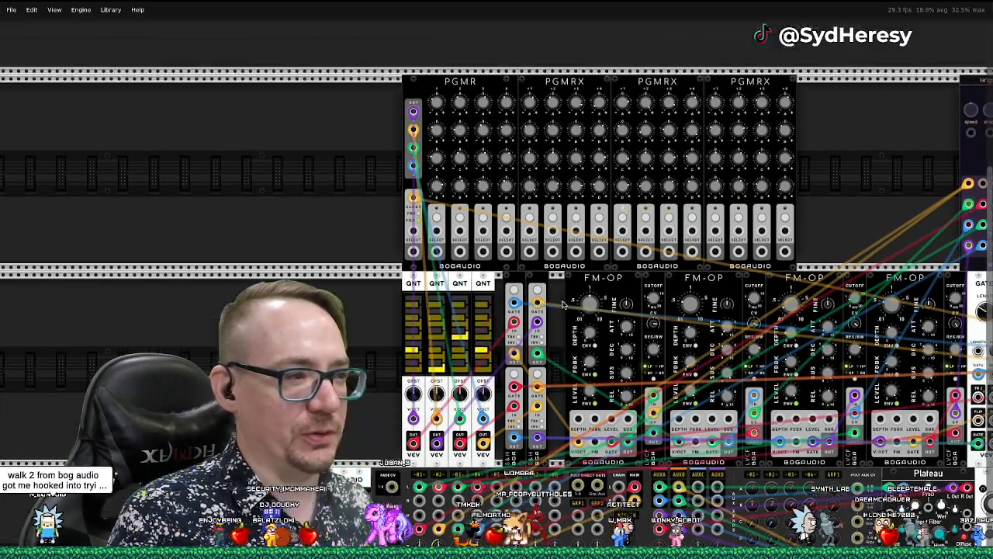
pyautogui.scroll(4, 974, 203)
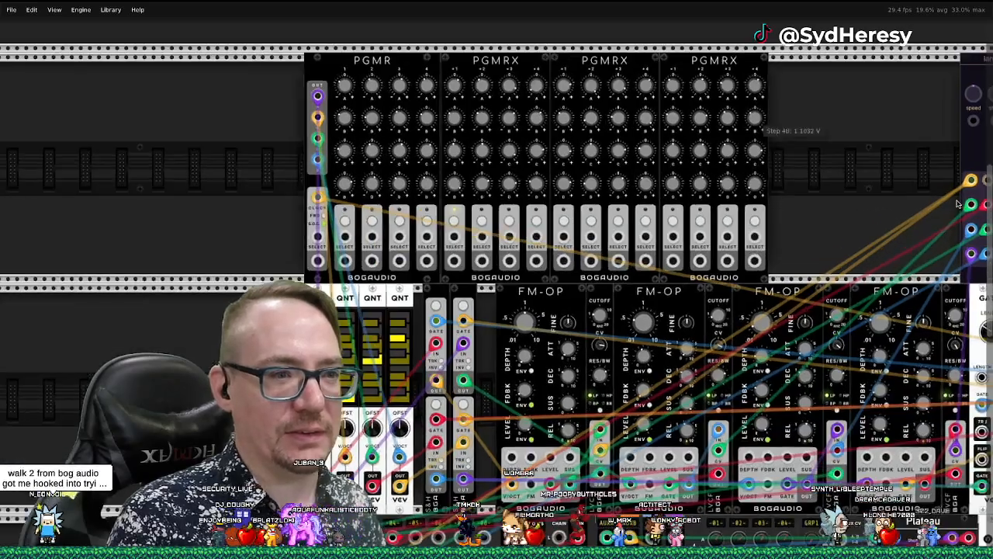
pyautogui.scroll(1, 975, 197)
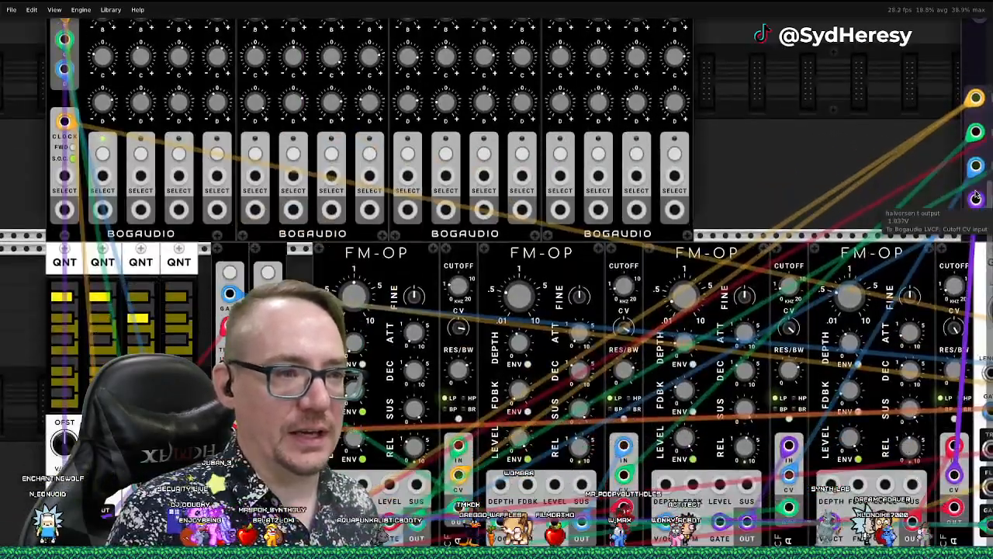
pyautogui.hscroll(4, 976, 194)
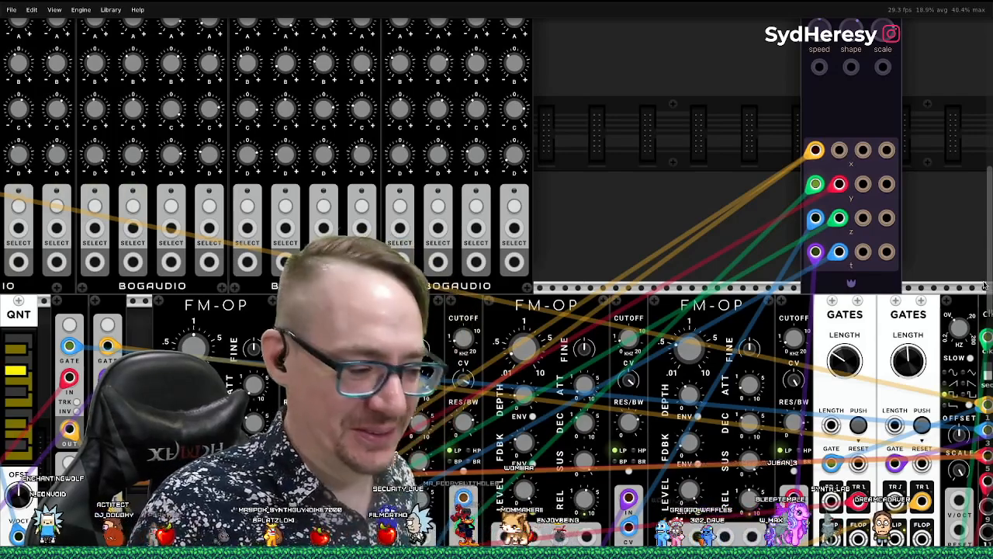
pyautogui.scroll(-3, 639, 180)
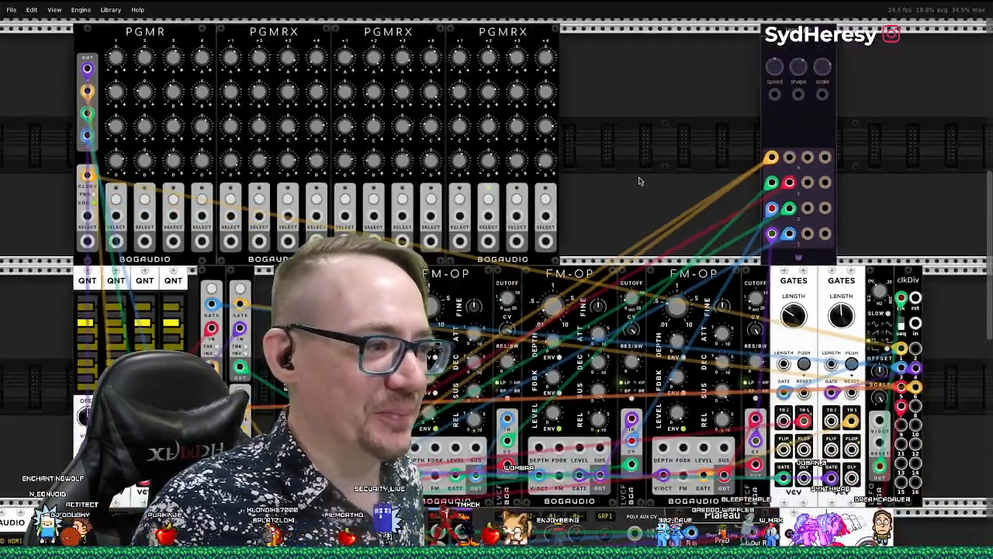
pyautogui.scroll(-2, 639, 180)
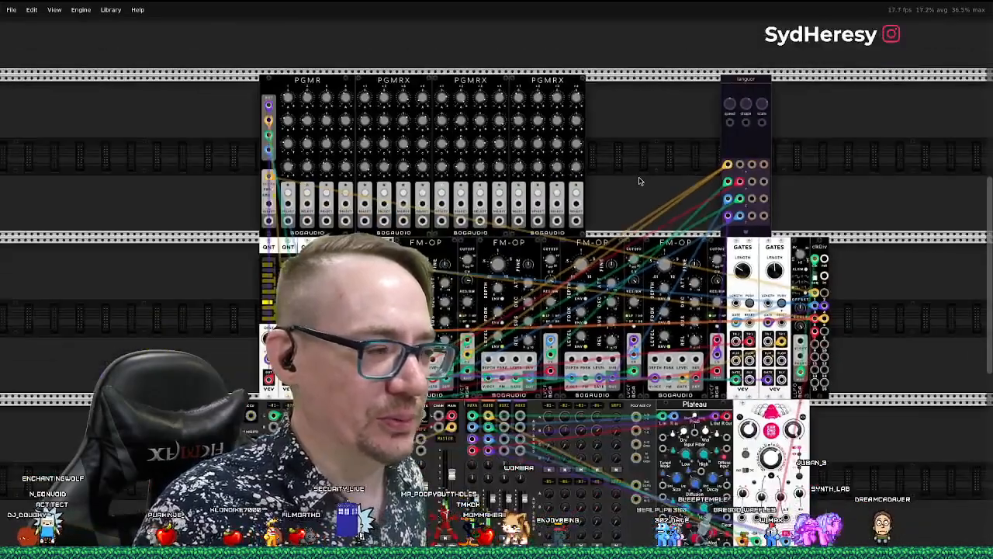
pyautogui.hscroll(-4, 638, 179)
pyautogui.scroll(-2, 639, 179)
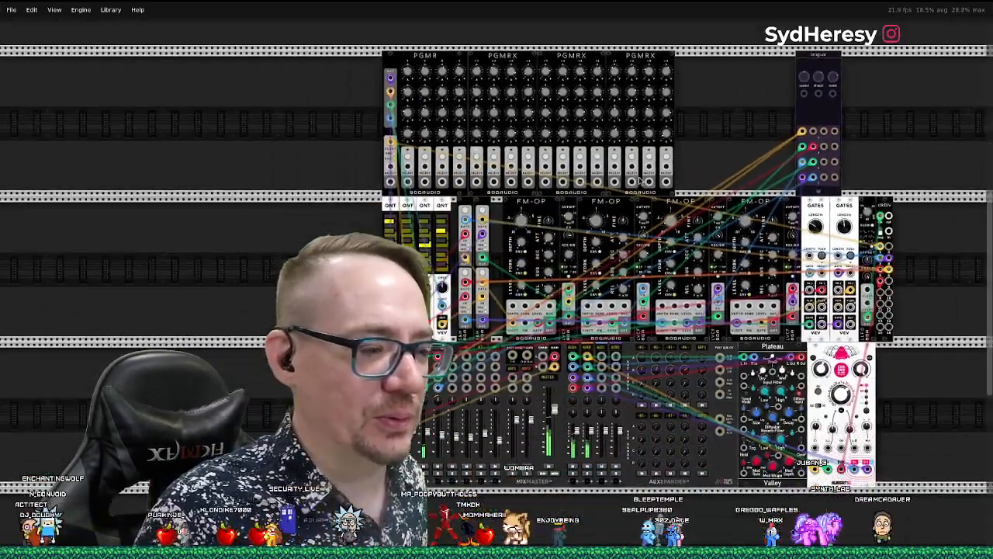
pyautogui.scroll(1, 640, 180)
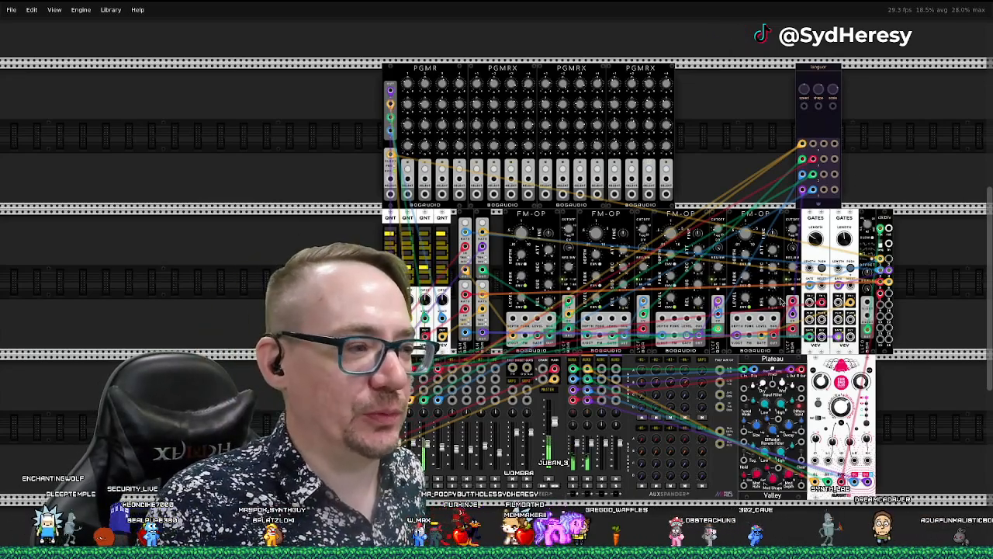
pyautogui.hscroll(-2, 781, 300)
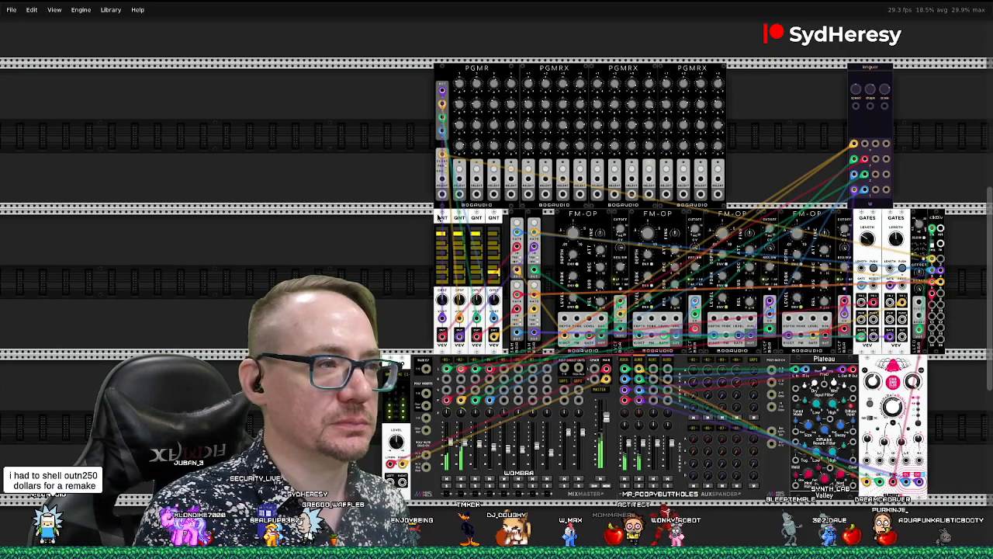
pyautogui.scroll(1, 439, 217)
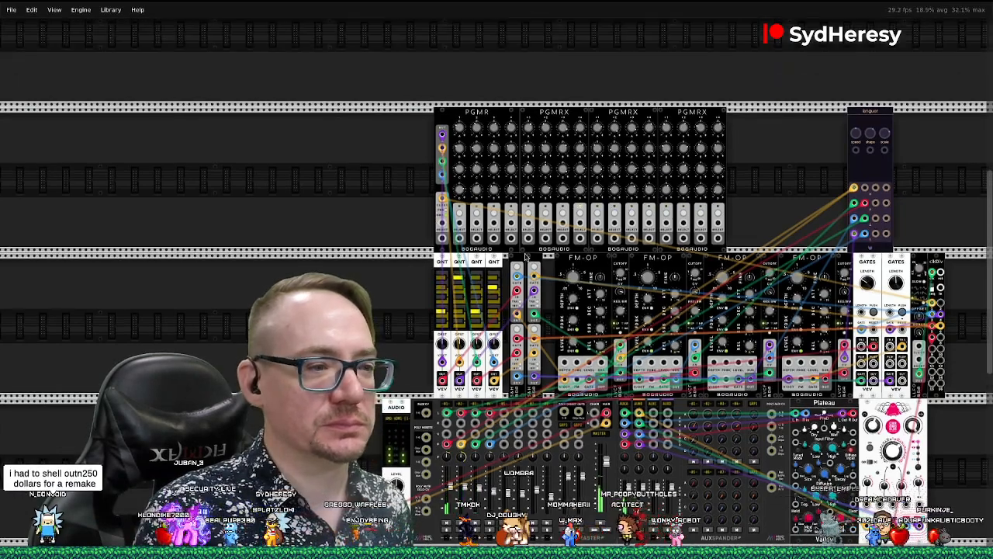
pyautogui.hscroll(1, 525, 256)
pyautogui.hscroll(-1, 525, 256)
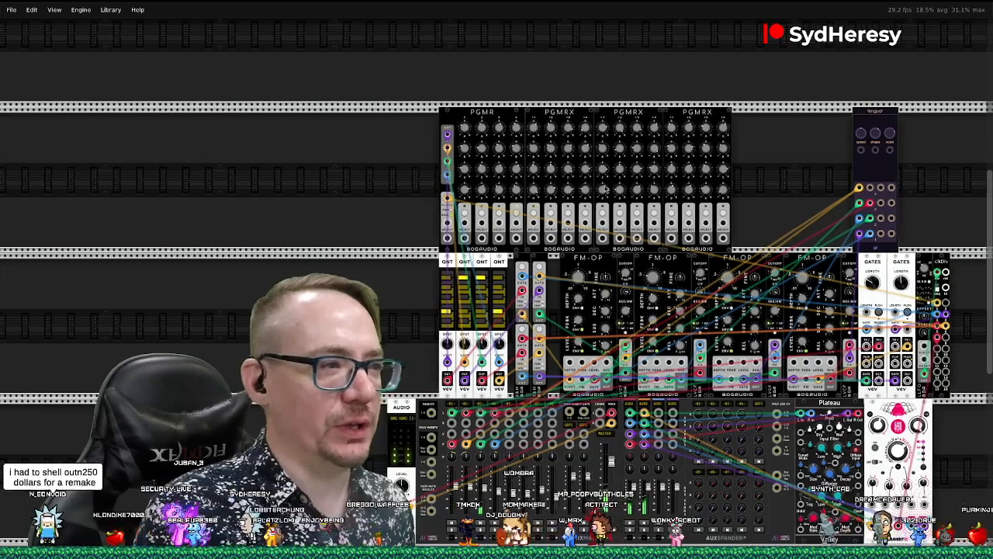
# Try patching the first PGMRX's Select 3 trigger output to the PGMR's Select CV input, and delete that cable
pyautogui.scroll(3, 603, 187)
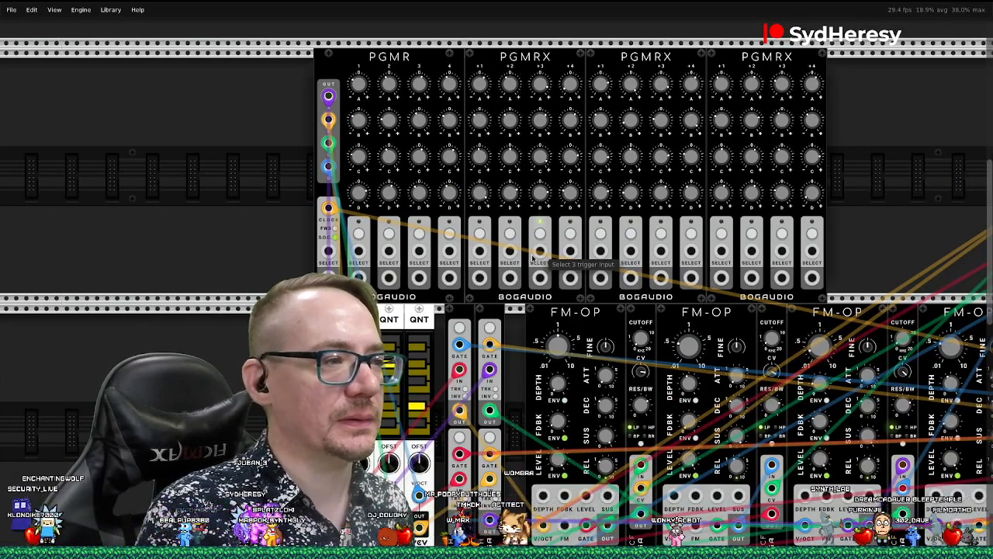
pyautogui.moveTo(540, 278); pyautogui.dragTo(325, 249)
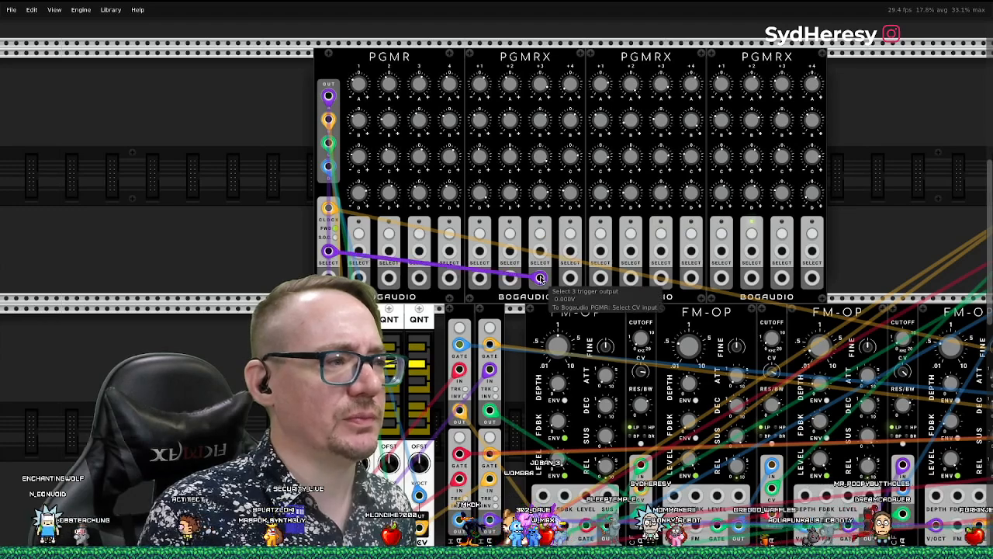
pyautogui.rightClick(541, 278)
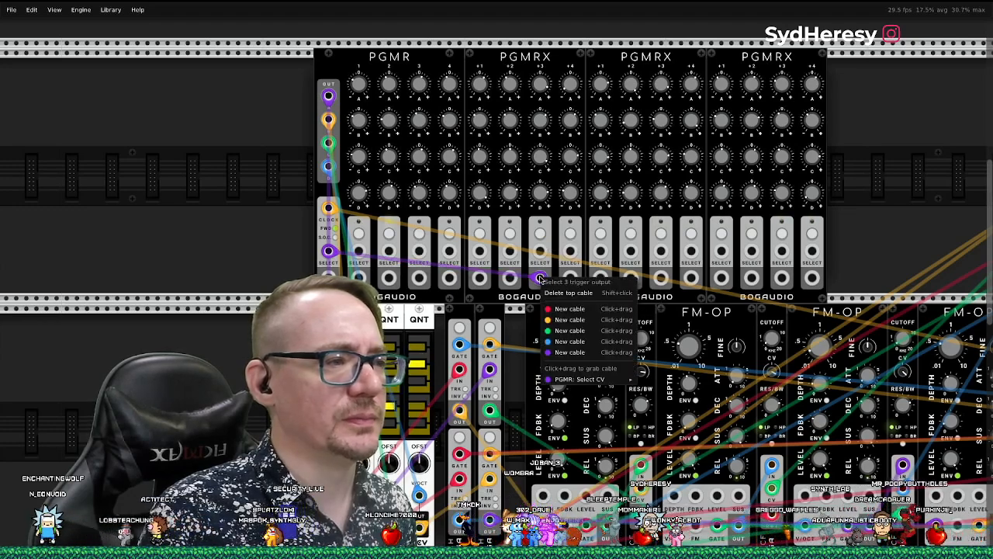
pyautogui.click(556, 293)
pyautogui.scroll(-1, 497, 219)
pyautogui.scroll(-1, 497, 219)
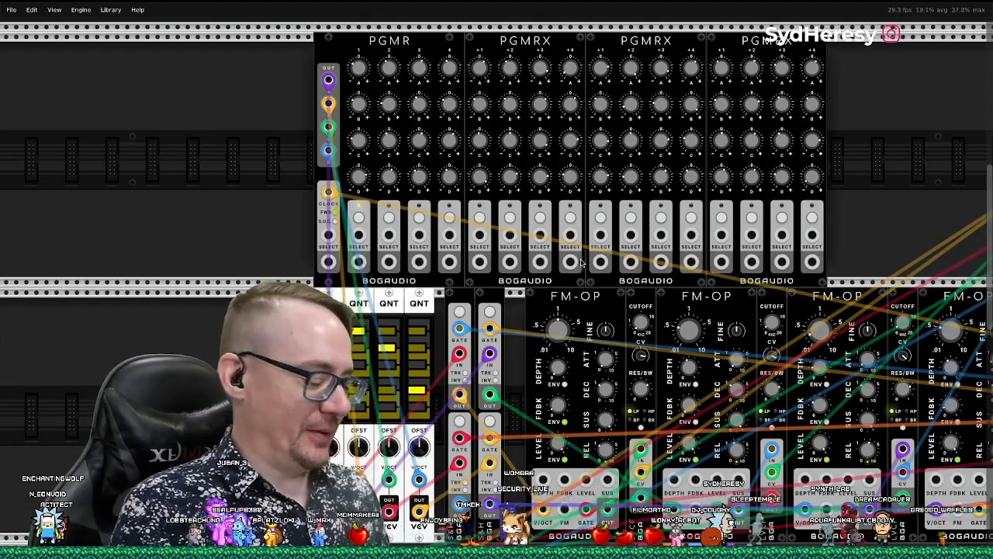
pyautogui.scroll(-3, 770, 237)
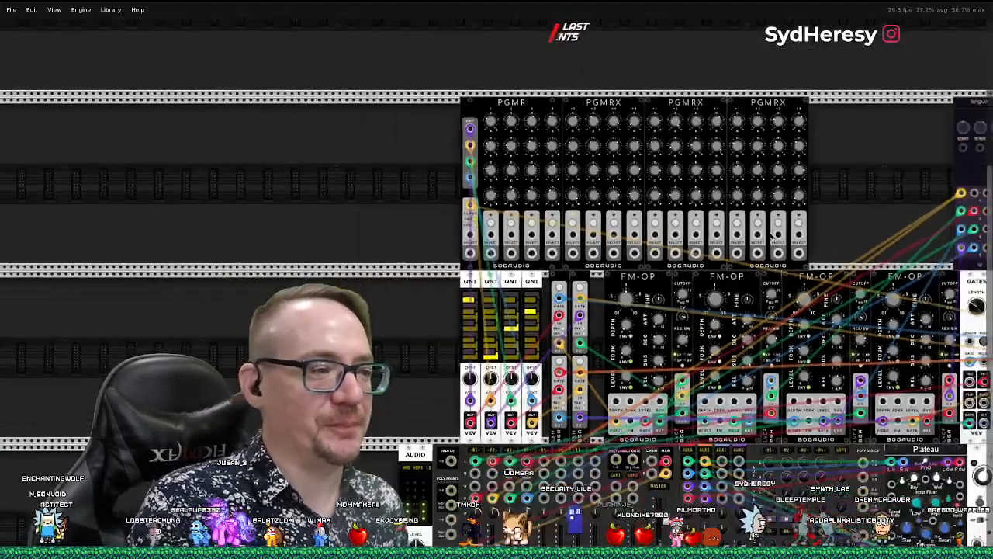
pyautogui.scroll(-1, 771, 235)
pyautogui.scroll(-2, 770, 235)
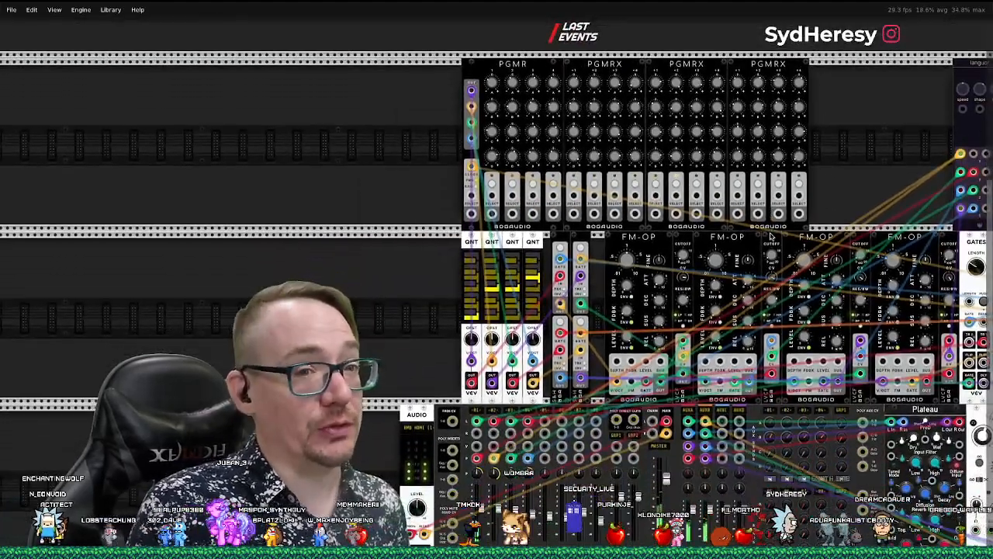
pyautogui.scroll(-3, 771, 235)
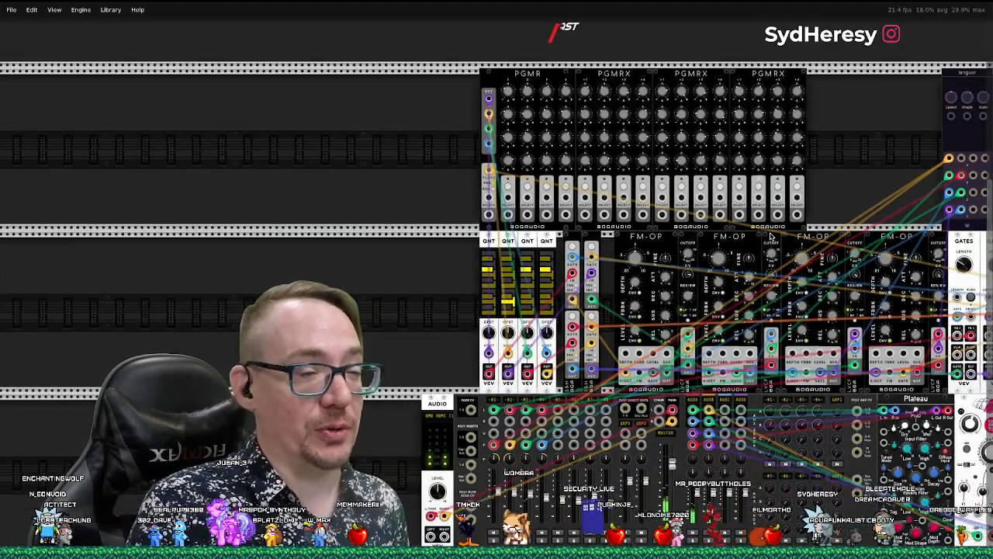
pyautogui.scroll(1, 770, 237)
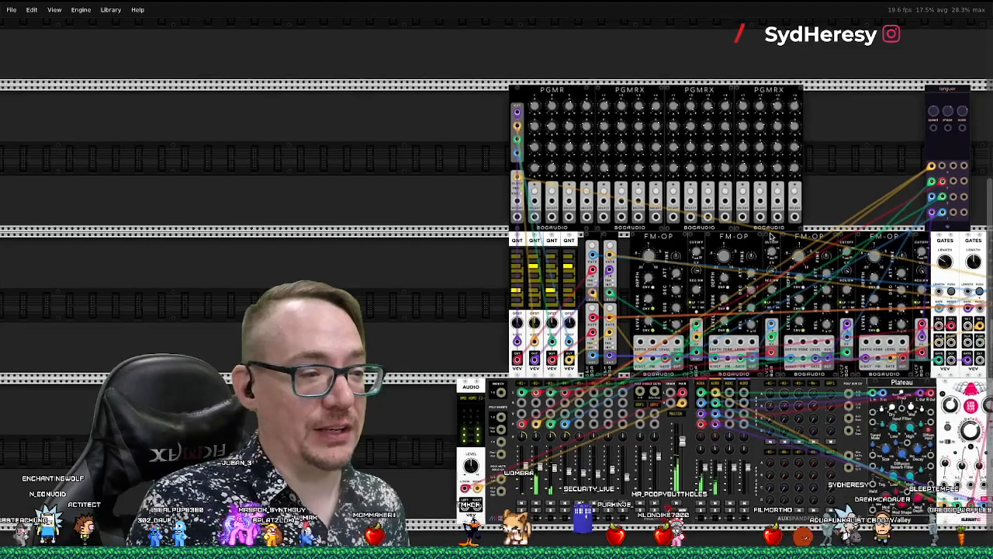
pyautogui.scroll(-1, 770, 237)
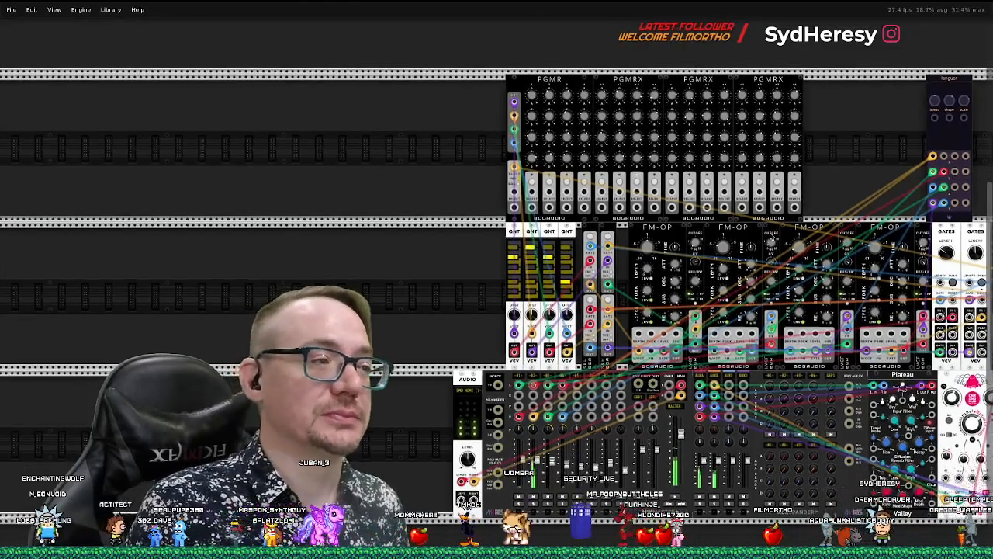
# Move Plateau and the white module beside it together along the row, leaving a small gap after the AuxSpander
pyautogui.hscroll(3, 771, 235)
pyautogui.hscroll(-4, 771, 235)
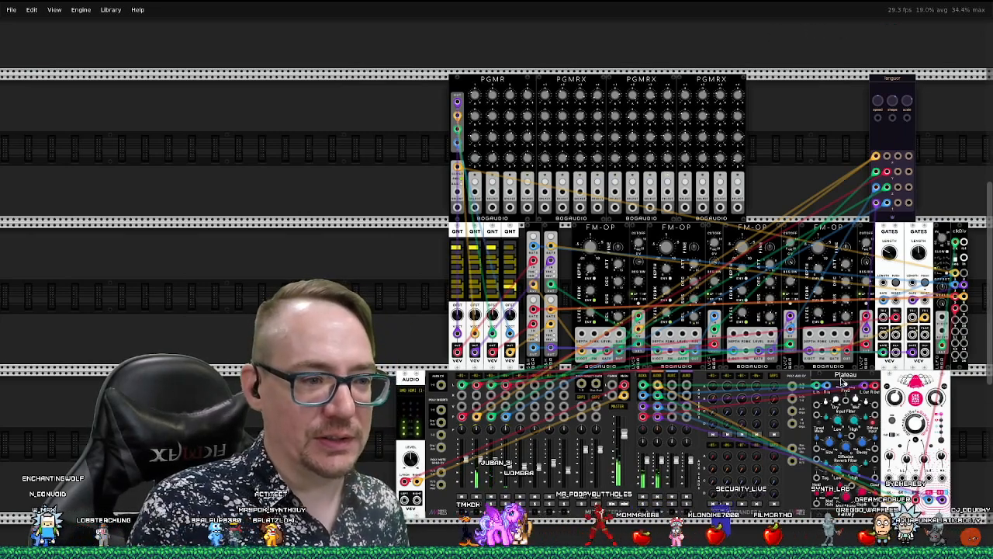
pyautogui.keyDown('shift'); pyautogui.click(843, 381); pyautogui.keyUp('shift')
pyautogui.keyDown('shift'); pyautogui.click(919, 383); pyautogui.keyUp('shift')
pyautogui.moveTo(844, 382); pyautogui.dragTo(858, 379)
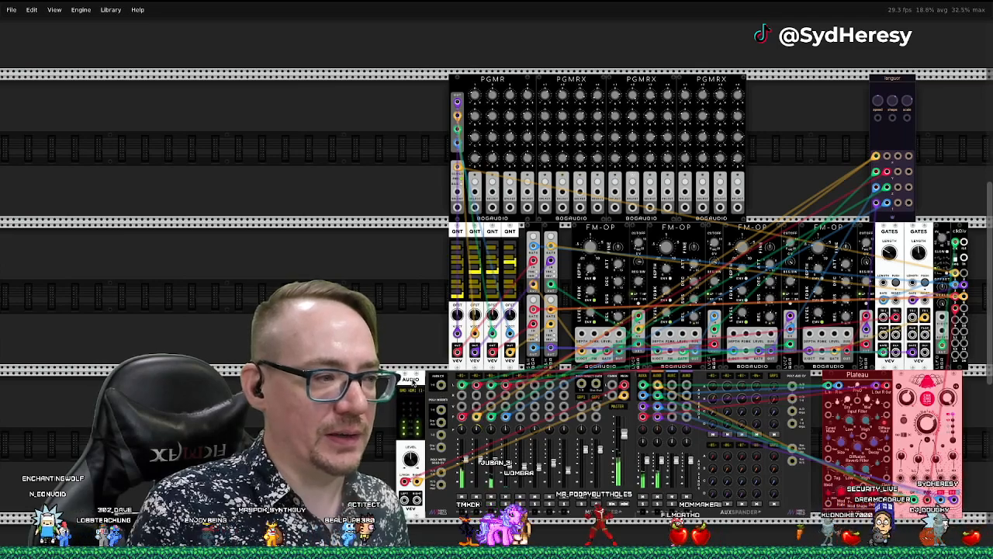
pyautogui.click(374, 436)
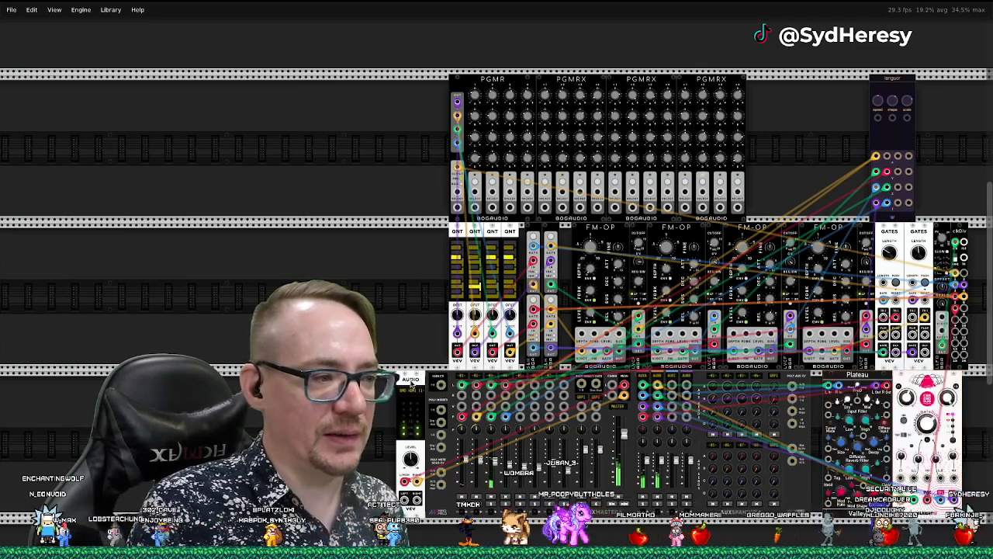
# Move the audio module, MixMaster, AuxSpander, Plateau and the white module beside it together along the row until it starts beneath the QNT modules
pyautogui.keyDown('ctrl'); pyautogui.click(447, 390); pyautogui.keyUp('ctrl')
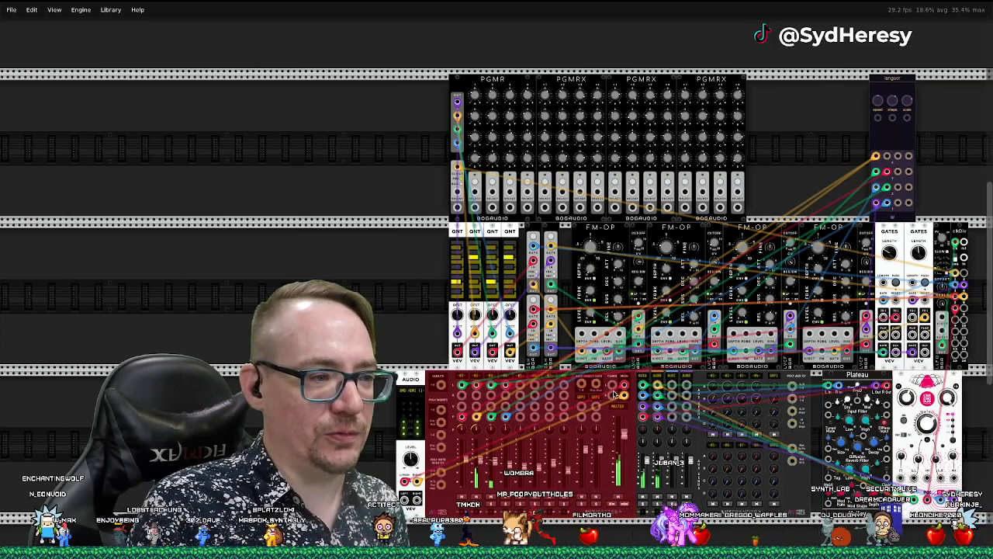
pyautogui.keyDown('ctrl'); pyautogui.click(734, 381); pyautogui.keyUp('ctrl')
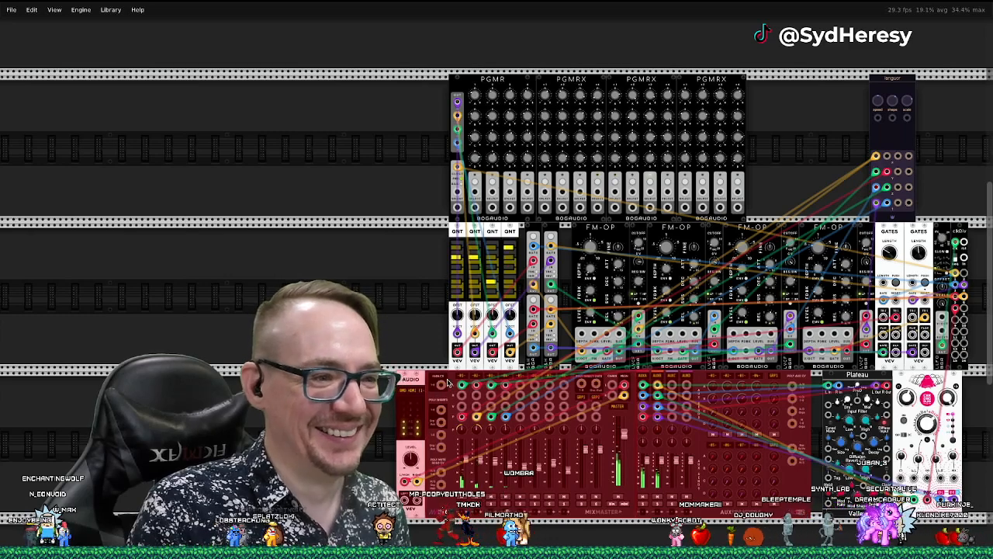
pyautogui.keyDown('ctrl'); pyautogui.click(854, 376); pyautogui.keyUp('ctrl')
pyautogui.moveTo(937, 377); pyautogui.dragTo(976, 381)
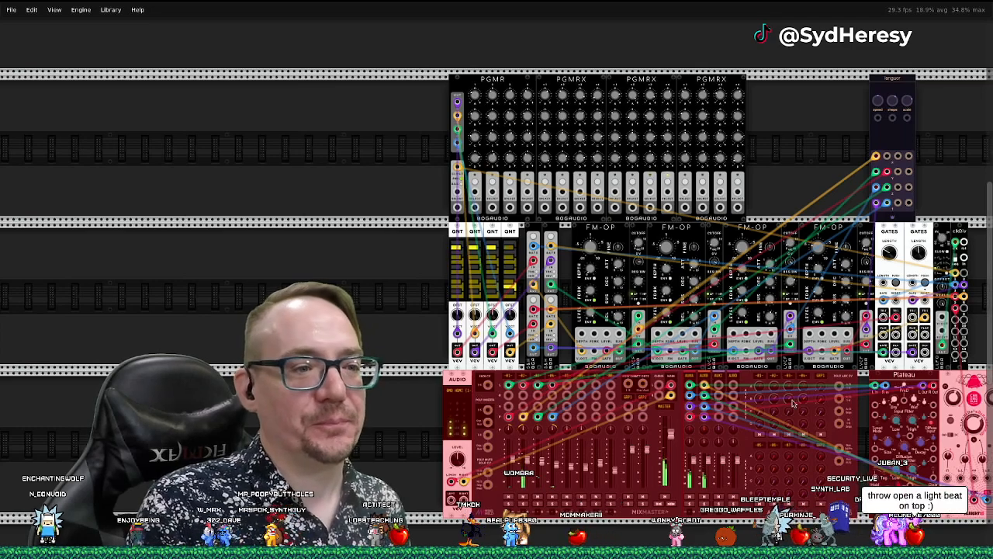
pyautogui.click(361, 183)
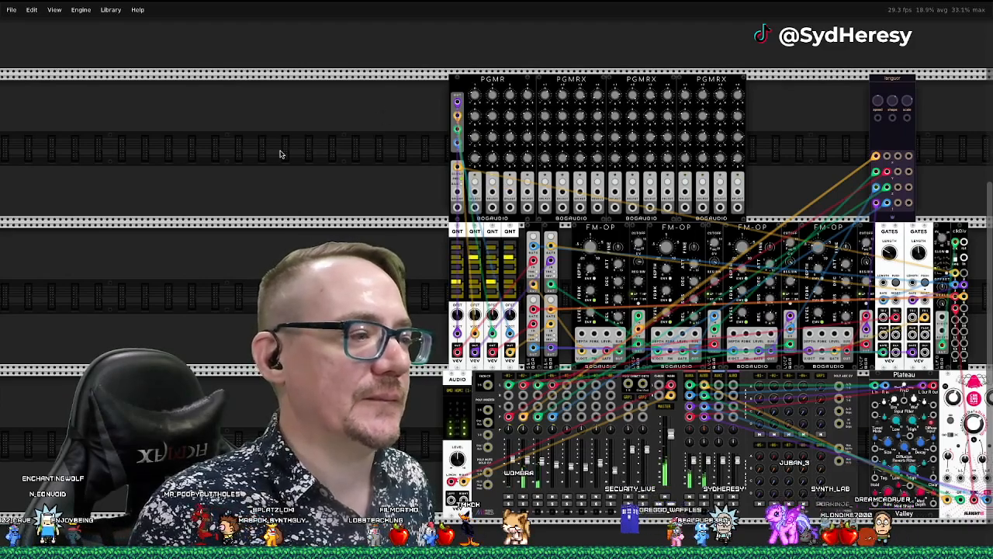
# Search the module browser for kick and clear the Bogaudio brand filter so all brands are included
pyautogui.scroll(-5, 398, 198)
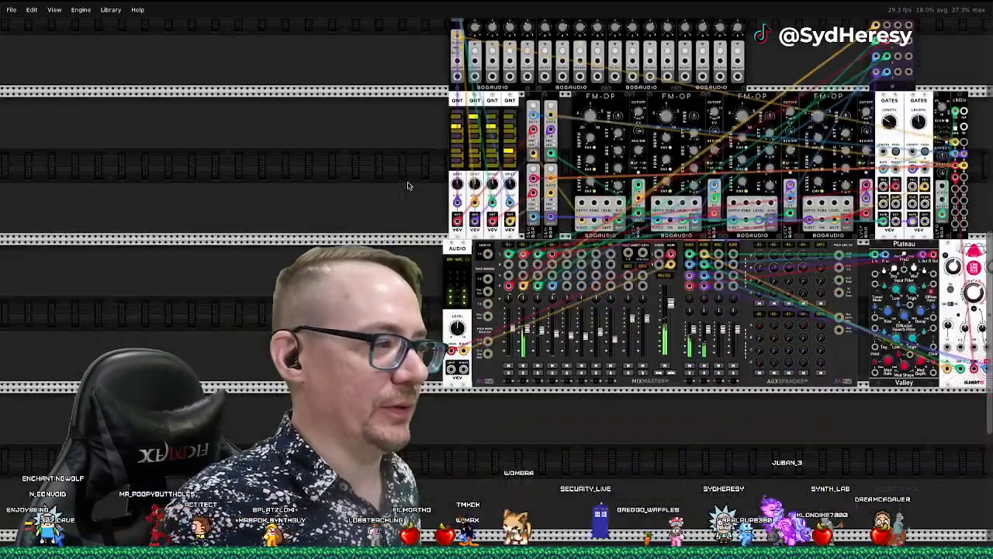
pyautogui.rightClick(107, 188)
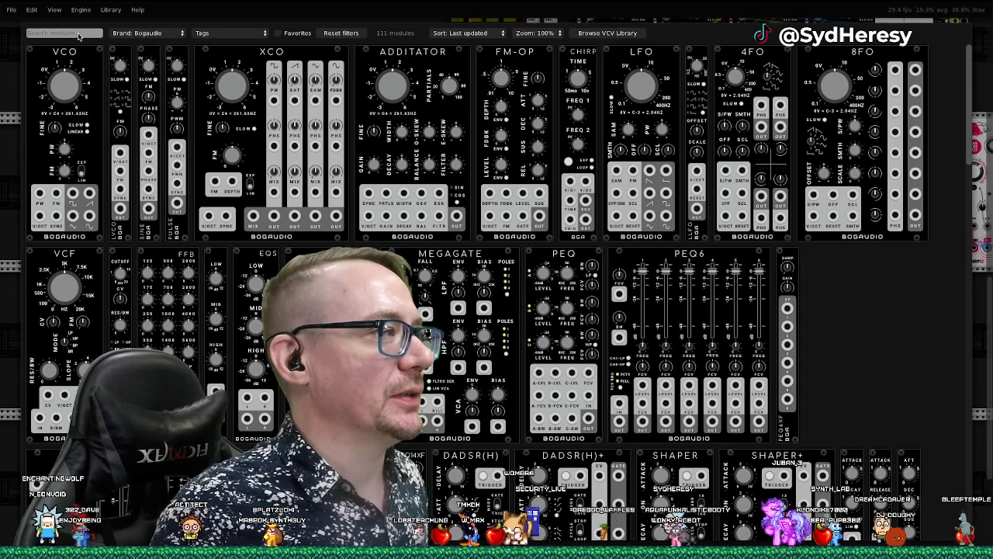
pyautogui.write('kick')
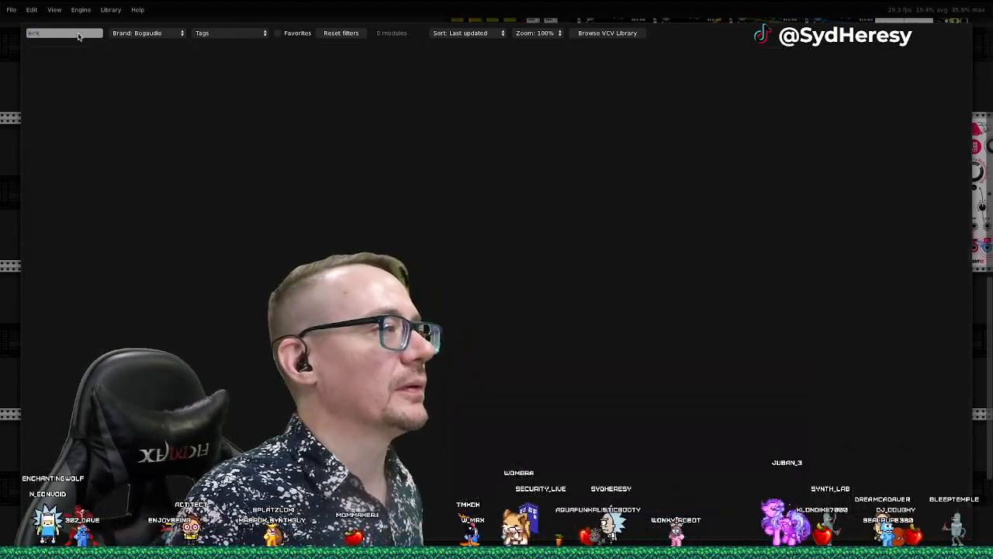
pyautogui.click(160, 34)
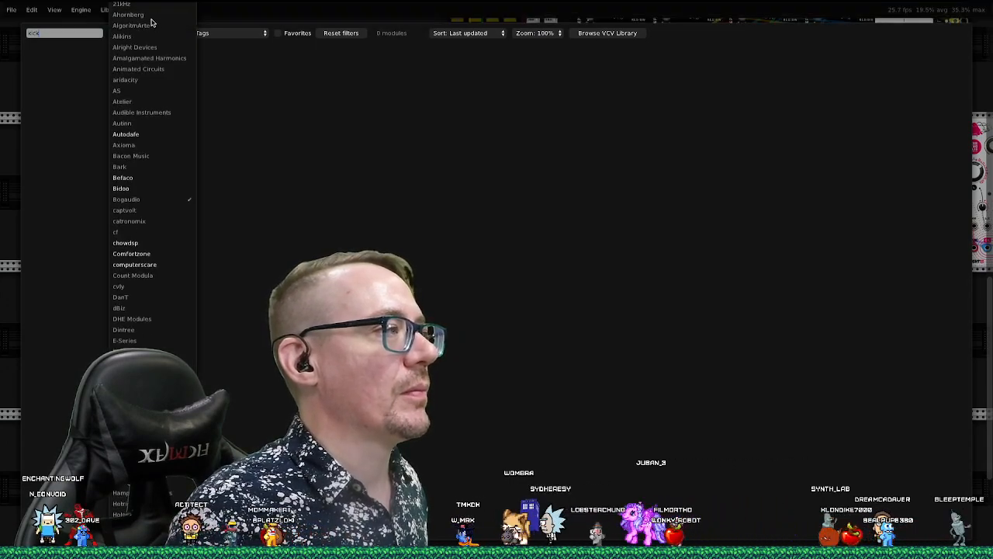
pyautogui.click(148, 9)
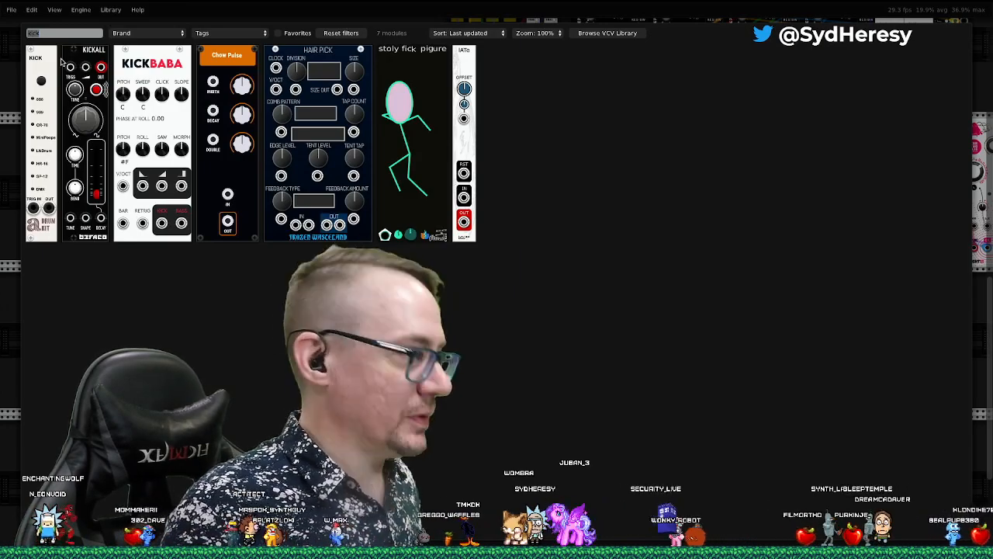
# Search the module browser for drum and add a BD-9 bass drum to the empty row below MixMaster
pyautogui.write('drum')
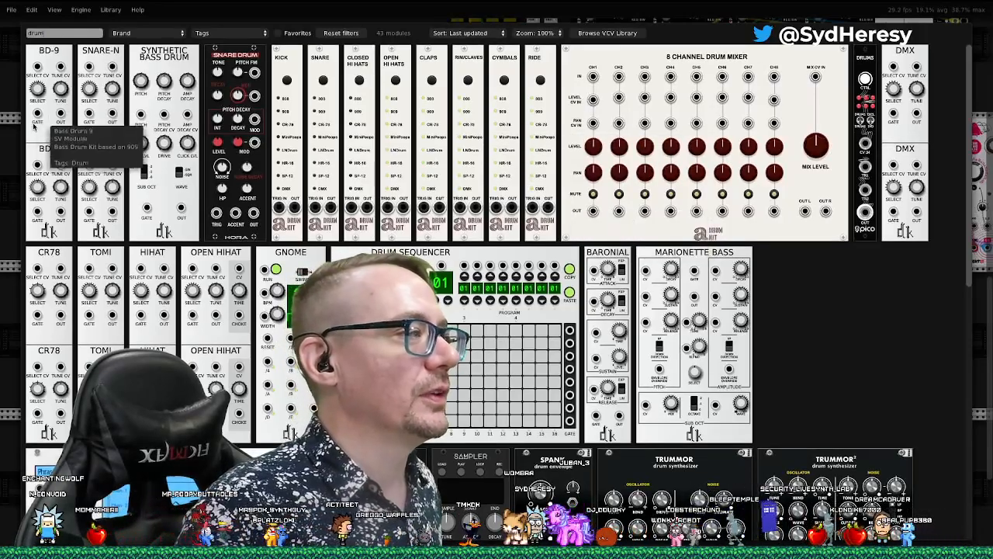
pyautogui.click(52, 235)
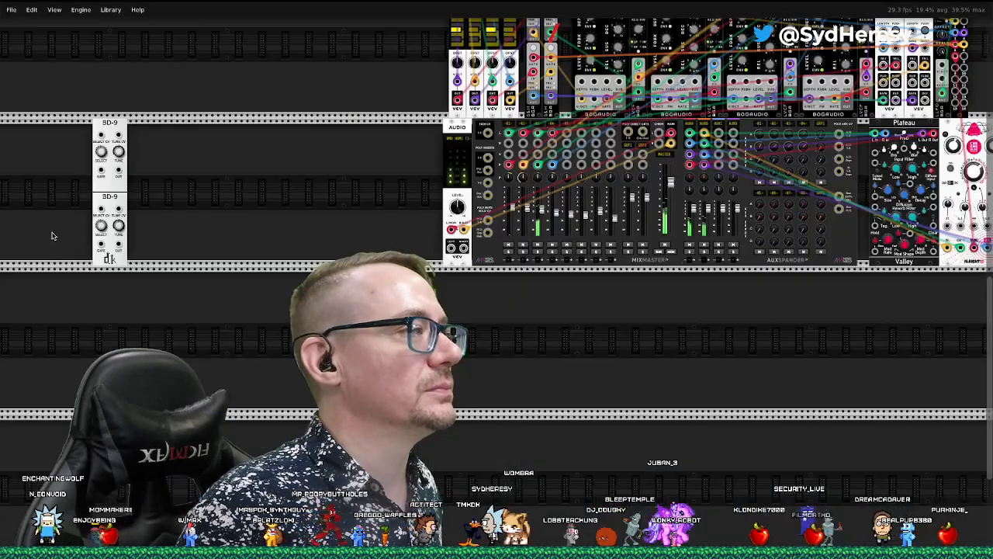
pyautogui.moveTo(118, 208); pyautogui.dragTo(646, 370)
# Add the SNARE-N and HIHAT drum modules on either side of the BD-9 in the same row
pyautogui.rightClick(647, 370)
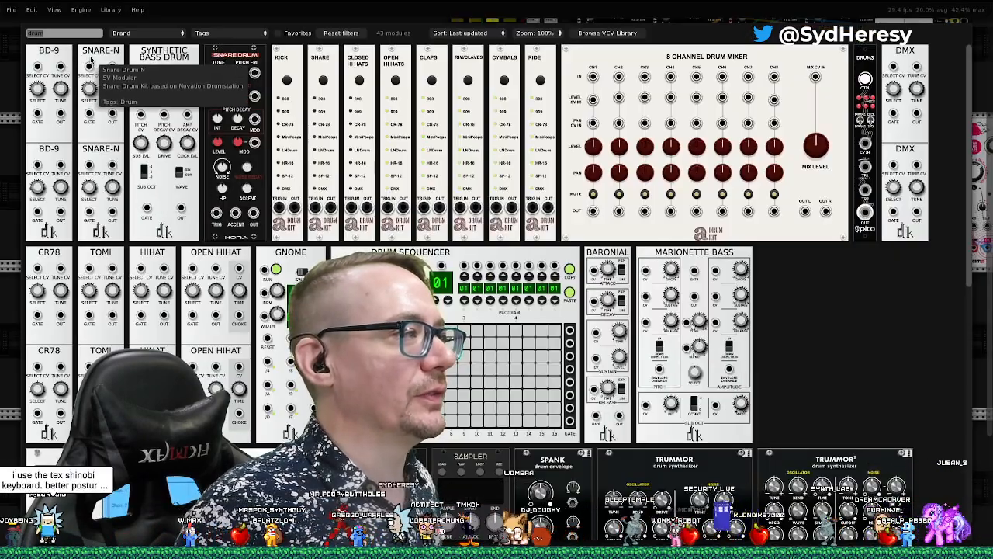
pyautogui.press('Escape')
pyautogui.rightClick(481, 355)
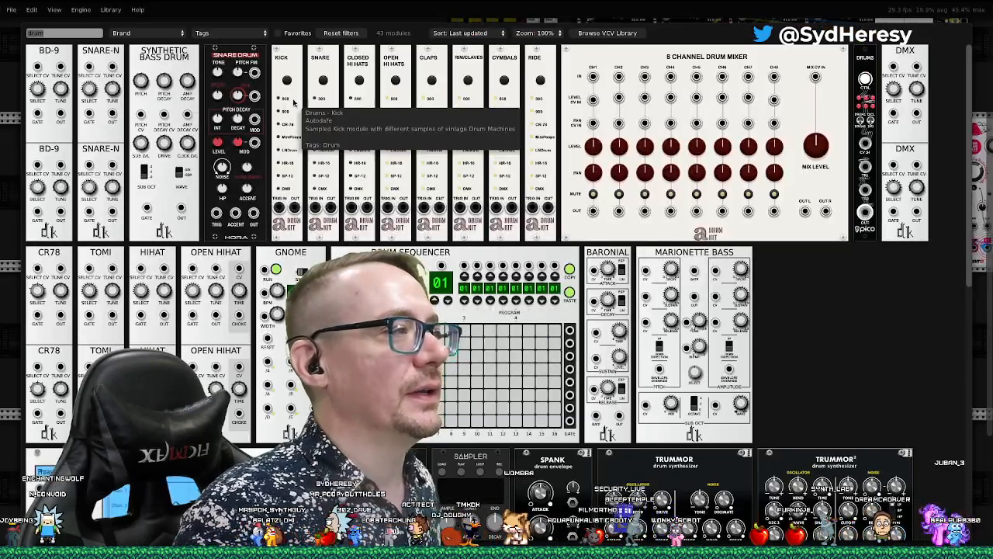
pyautogui.scroll(-1, 223, 179)
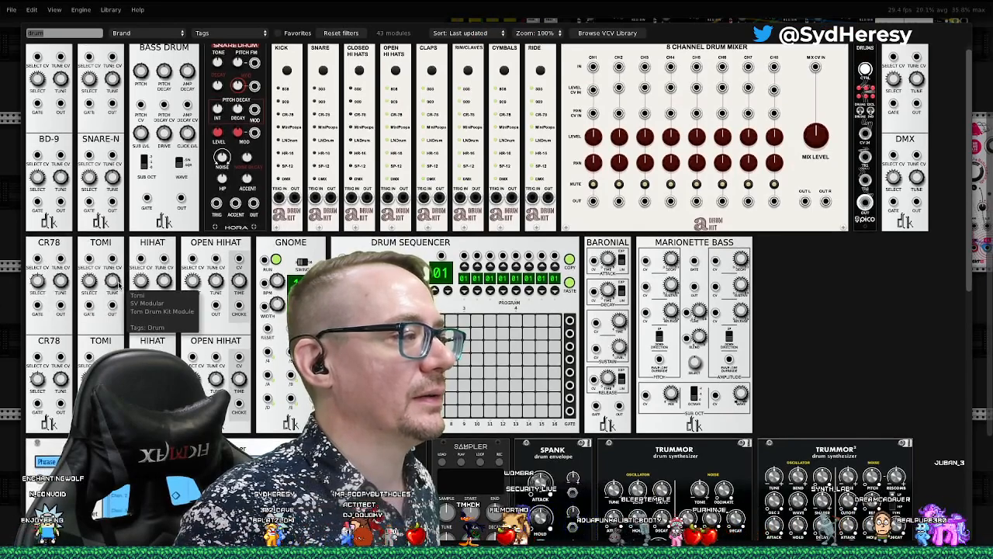
pyautogui.scroll(-3, 140, 183)
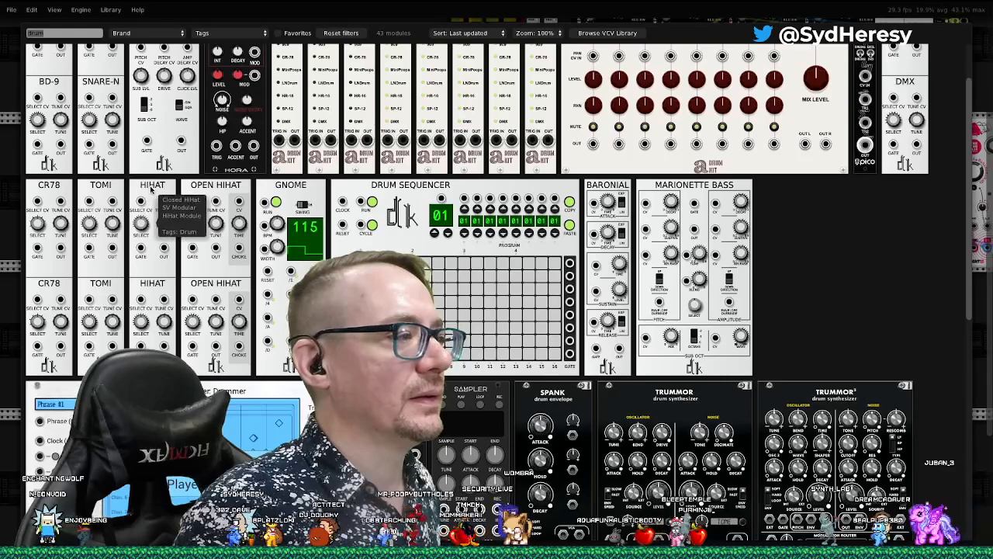
pyautogui.press('Escape')
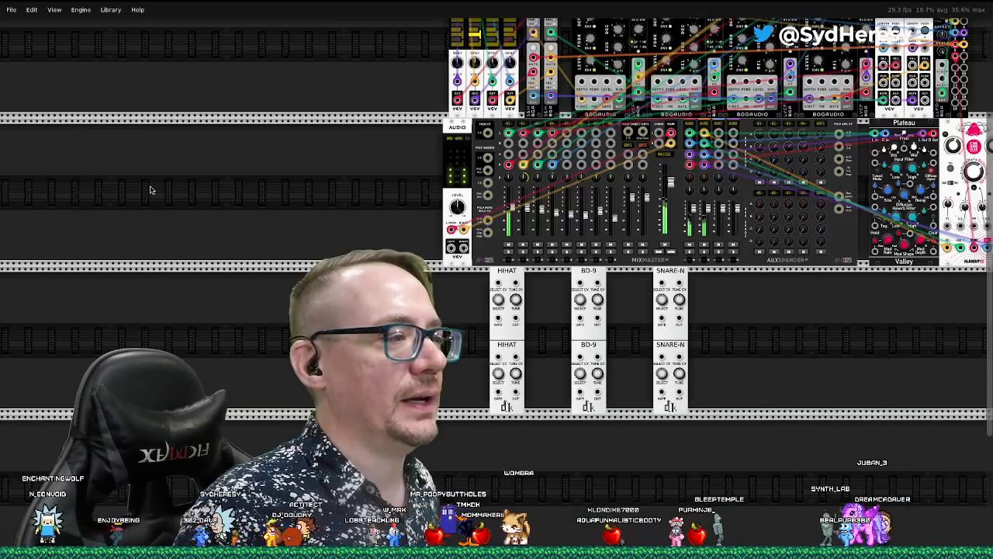
# Add the DRUM SEQUENCER module and place it beside the SNARE-N in the drum row
pyautogui.rightClick(237, 204)
pyautogui.click(409, 191)
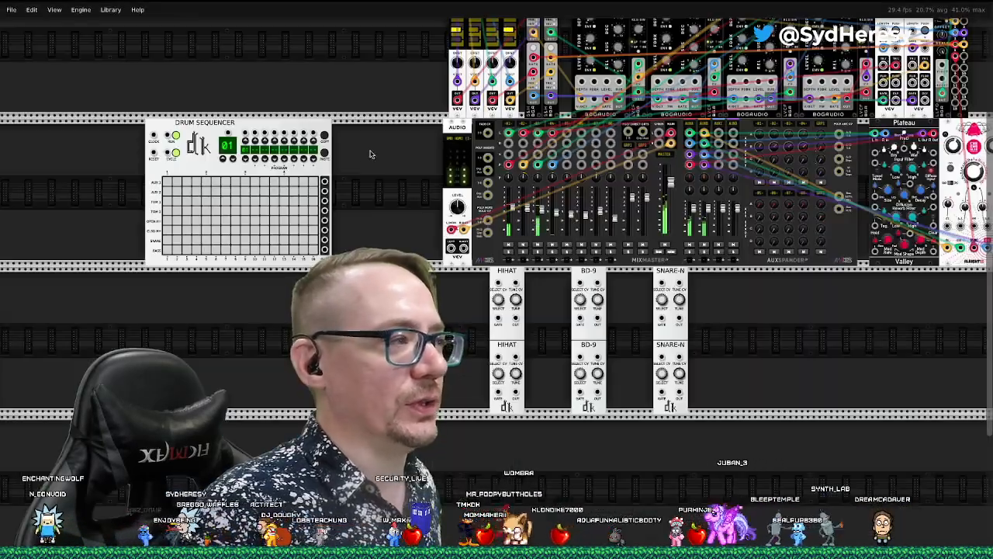
pyautogui.moveTo(306, 248); pyautogui.dragTo(861, 397)
# Randomize the drum sequencer's step pattern
pyautogui.rightClick(785, 378)
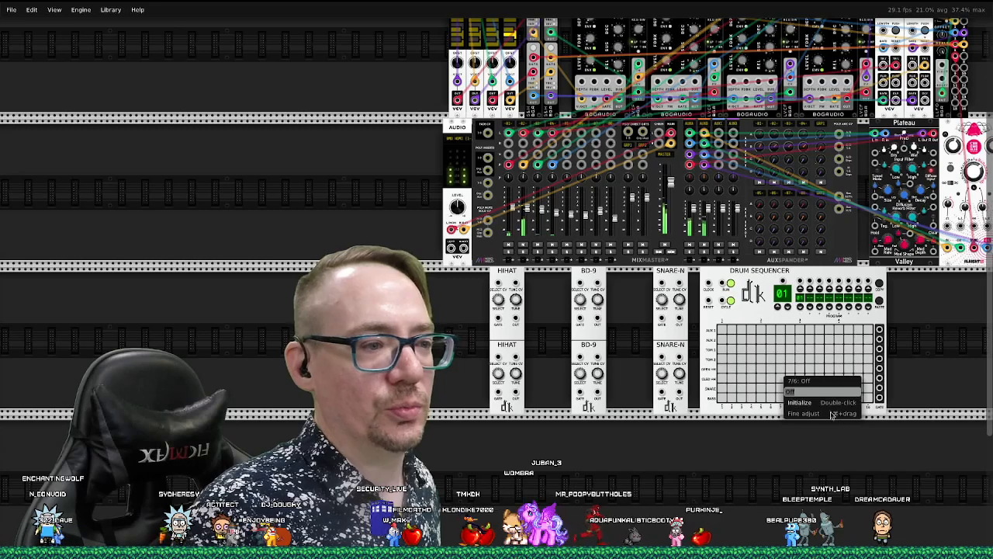
pyautogui.click(749, 309)
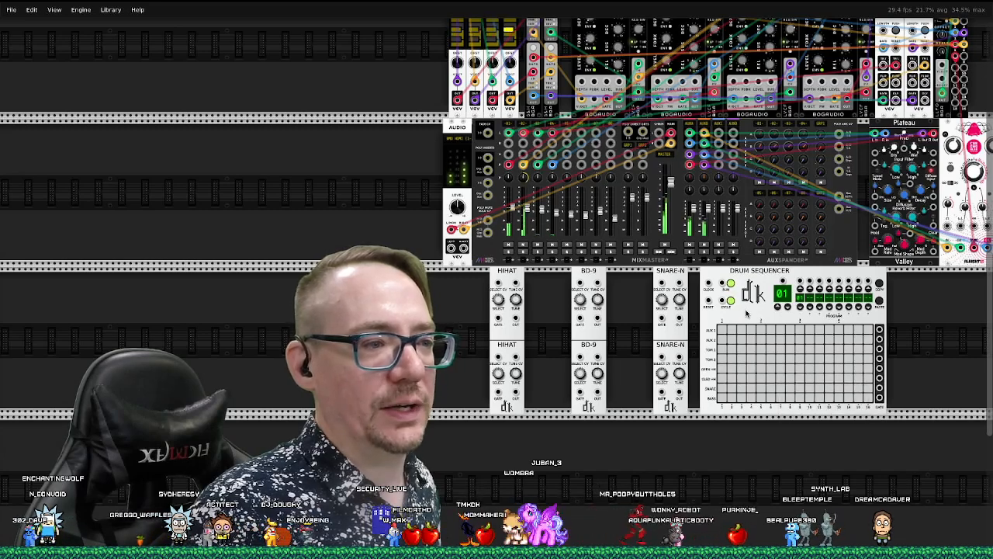
pyautogui.rightClick(747, 311)
pyautogui.click(807, 372)
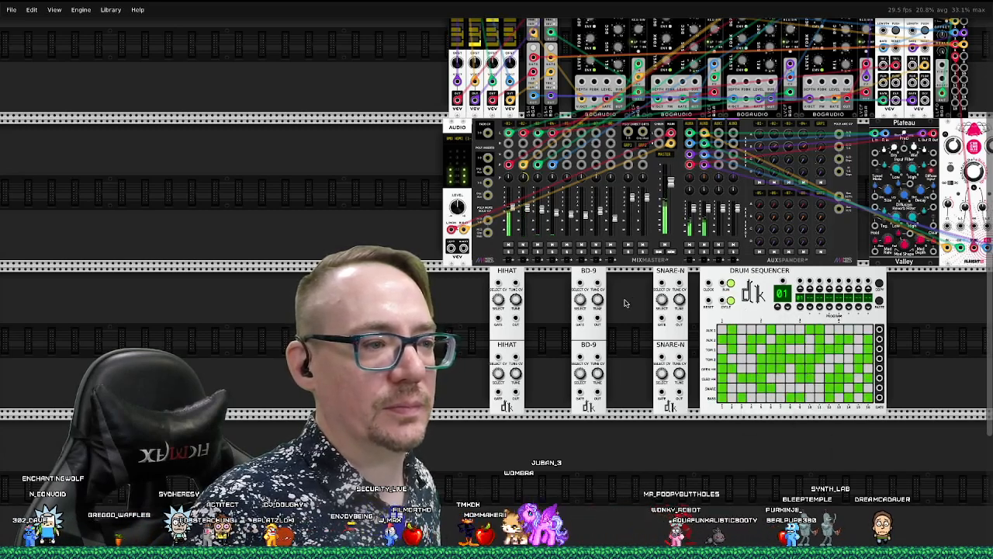
# Rearrange the drum row so the sequencer comes first, followed after a gap by BD-9, SNARE-N and HIHAT
pyautogui.moveTo(495, 281); pyautogui.dragTo(893, 281)
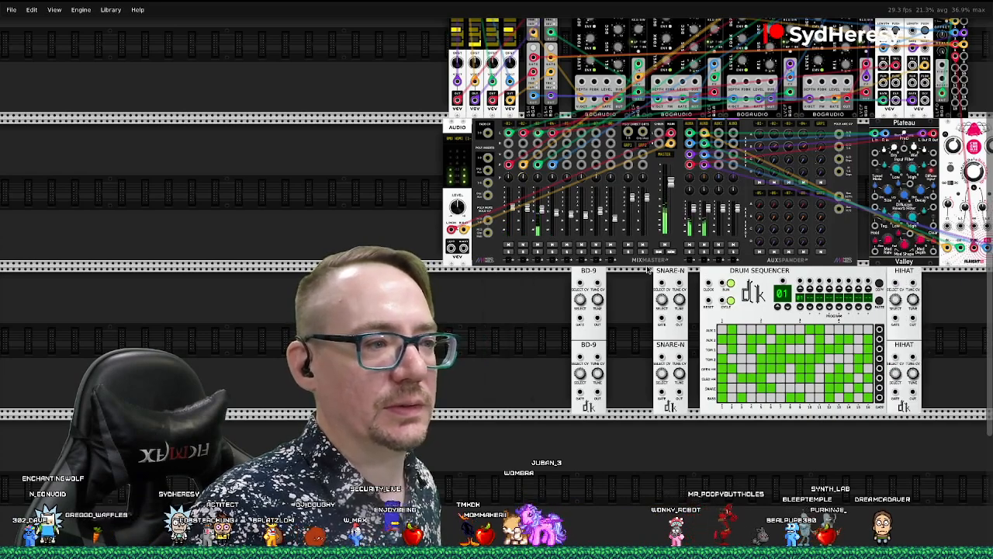
pyautogui.moveTo(760, 278); pyautogui.dragTo(497, 278)
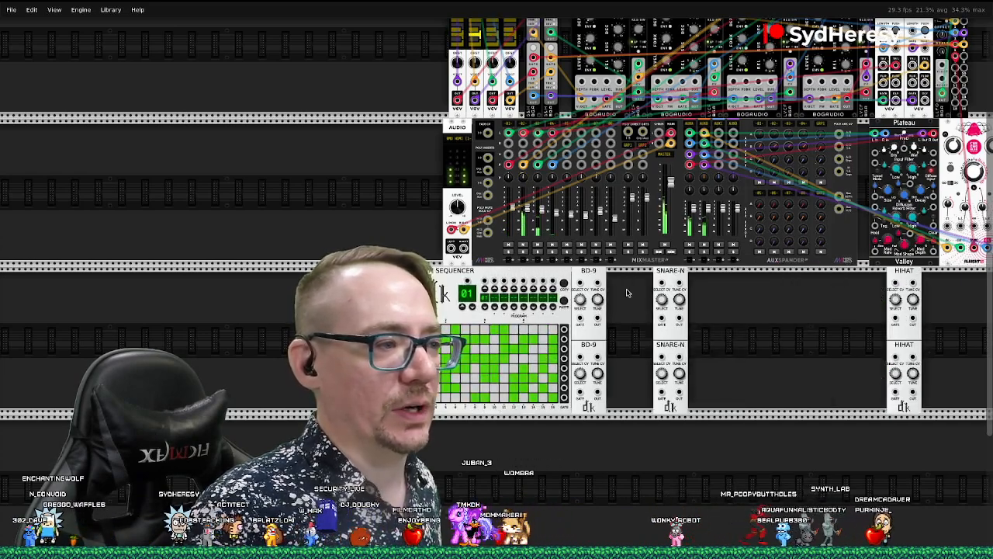
pyautogui.moveTo(671, 271); pyautogui.dragTo(828, 271)
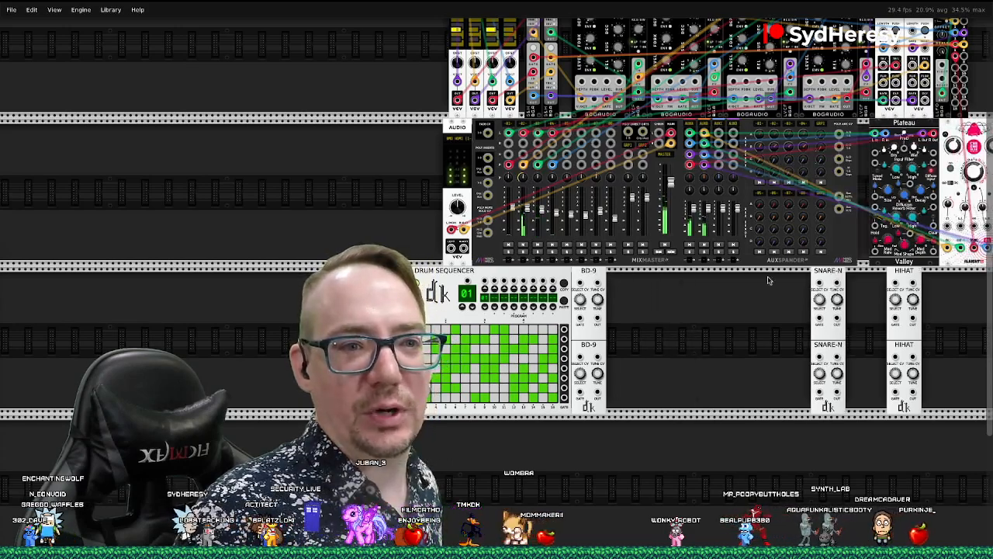
pyautogui.moveTo(588, 276); pyautogui.dragTo(768, 276)
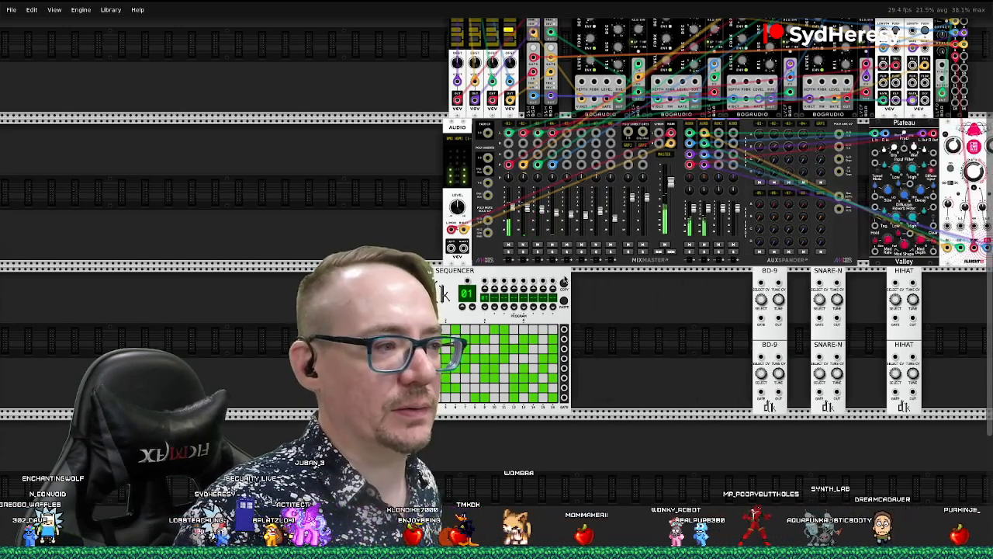
pyautogui.moveTo(510, 274); pyautogui.dragTo(635, 277)
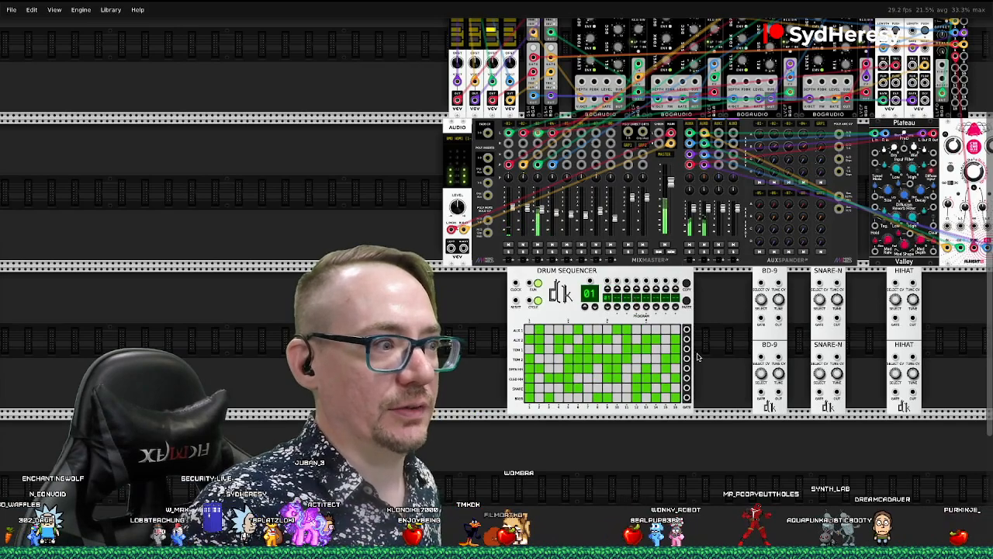
# Patch the drum sequencer's BASS, SNARE and CLSD HH gate outputs to the upper GATE inputs of BD-9, SNARE-N and HIHAT
pyautogui.scroll(2, 707, 356)
pyautogui.scroll(1, 687, 411)
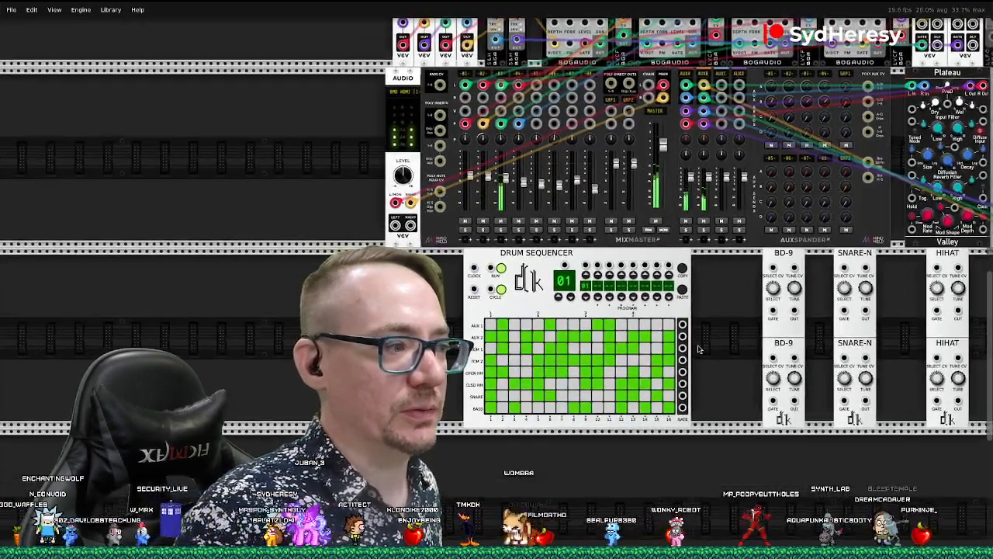
pyautogui.moveTo(682, 407); pyautogui.dragTo(773, 311)
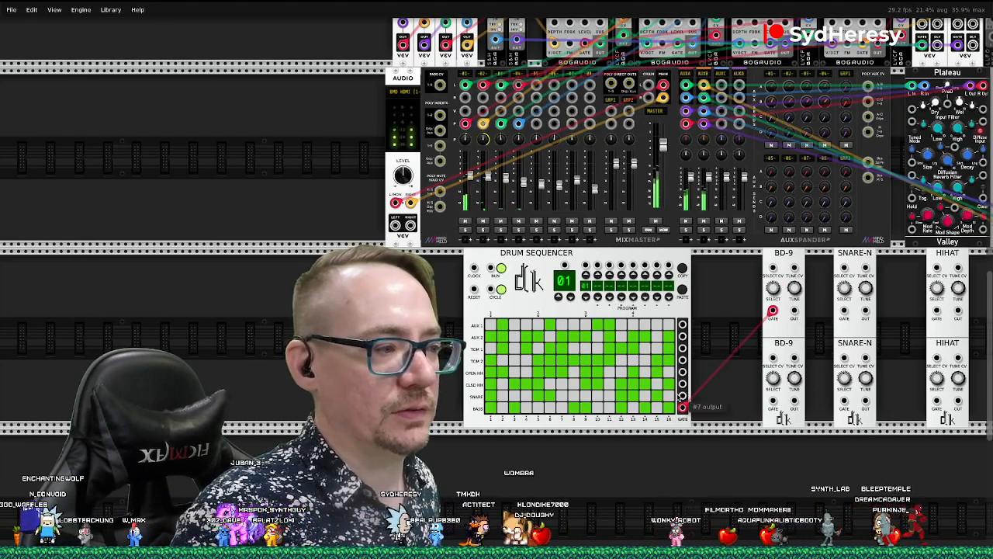
pyautogui.moveTo(684, 401); pyautogui.dragTo(843, 311)
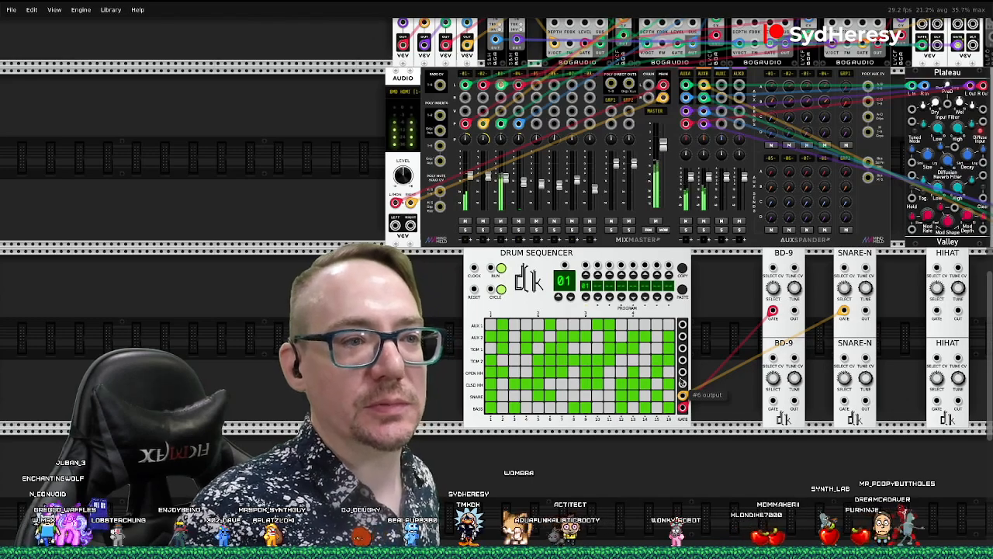
pyautogui.moveTo(683, 383); pyautogui.dragTo(882, 312)
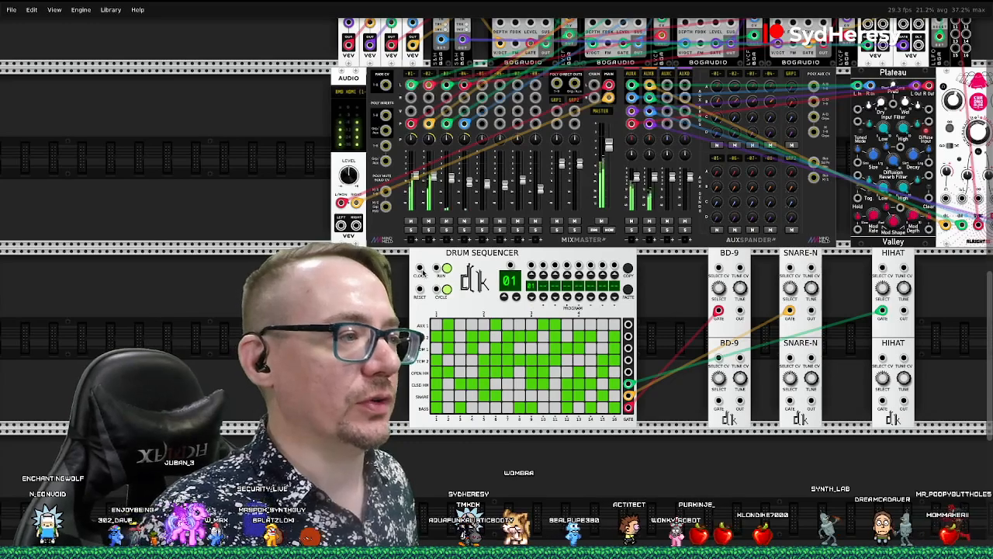
# Patch a clock divider output to the drum sequencer's CLOCK input and switch the sequencer's Run on
pyautogui.moveTo(420, 268); pyautogui.dragTo(932, 49)
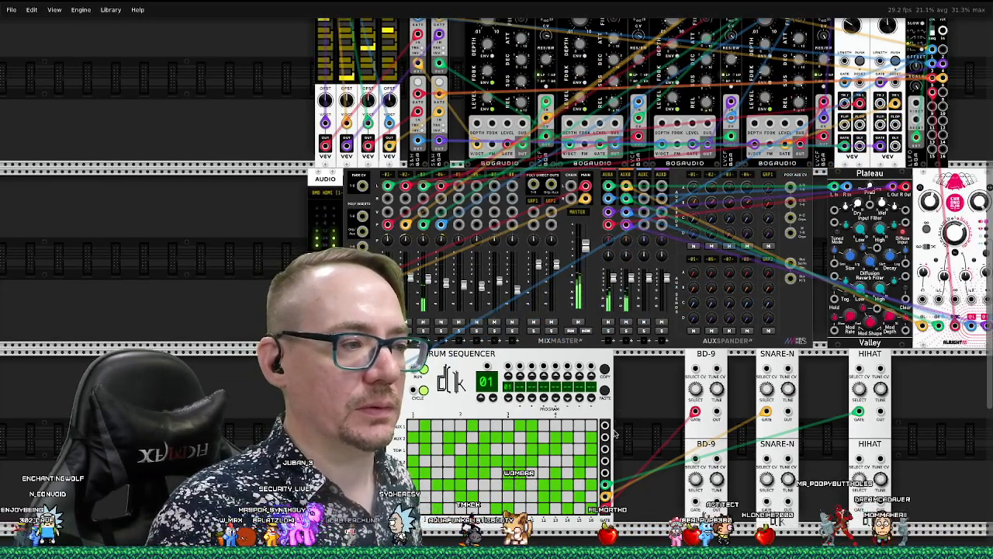
pyautogui.scroll(-3, 593, 415)
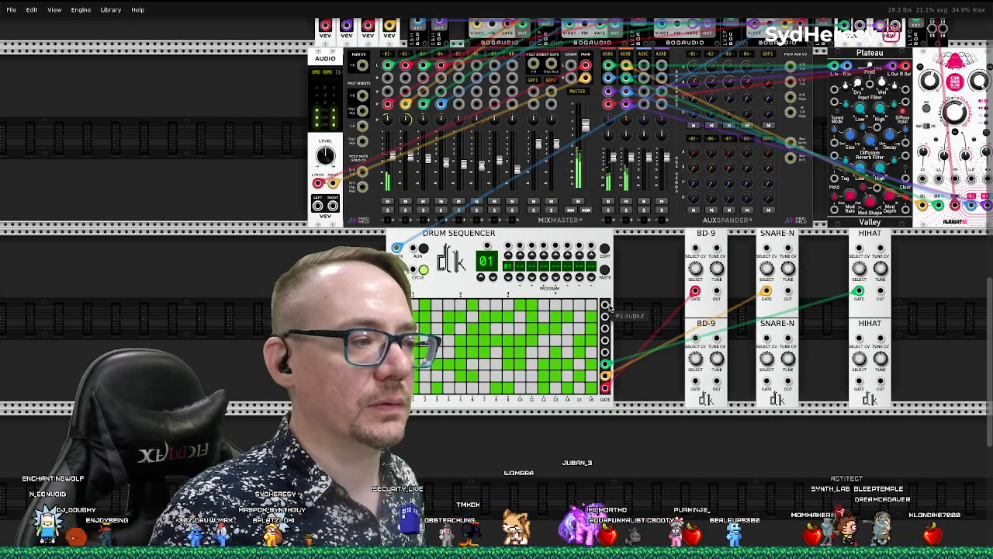
pyautogui.hscroll(-3, 588, 293)
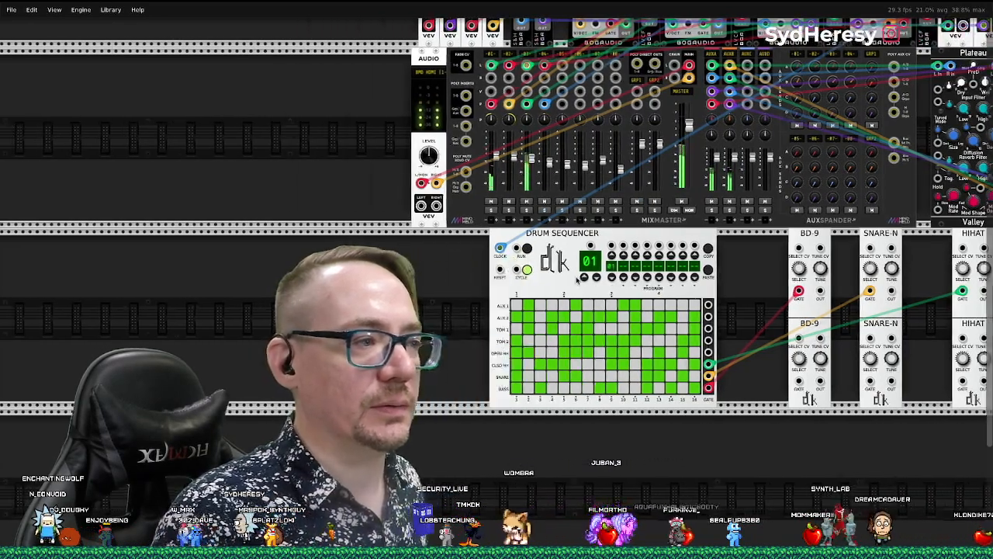
pyautogui.scroll(2, 578, 281)
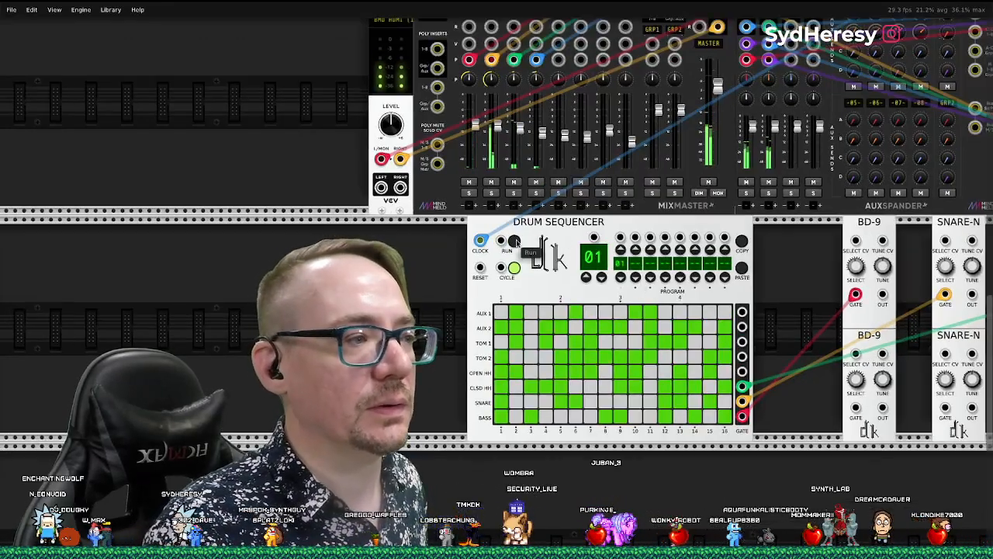
pyautogui.click(515, 241)
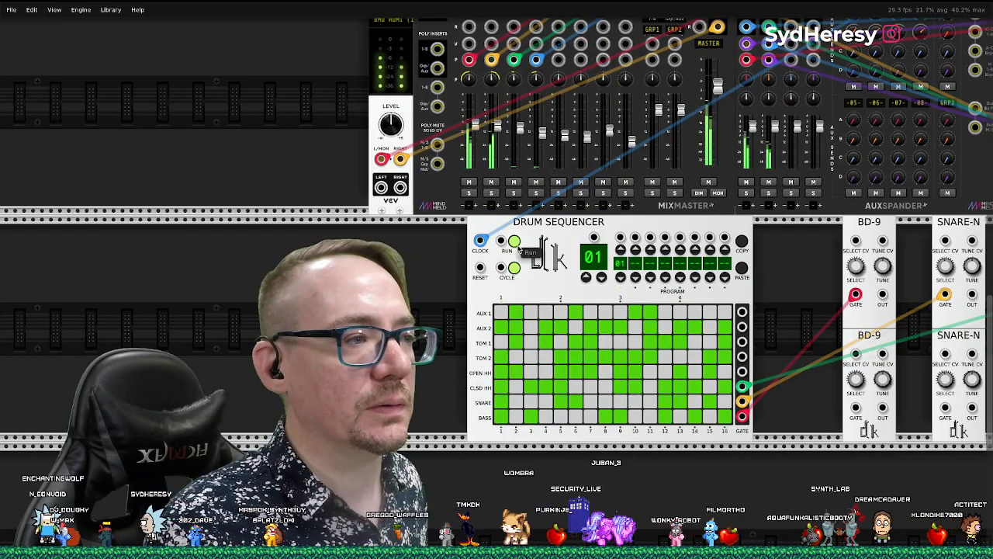
# Patch the lower BD-9 section's OUT to MixMaster channel 5's L input
pyautogui.moveTo(882, 406); pyautogui.dragTo(559, 73)
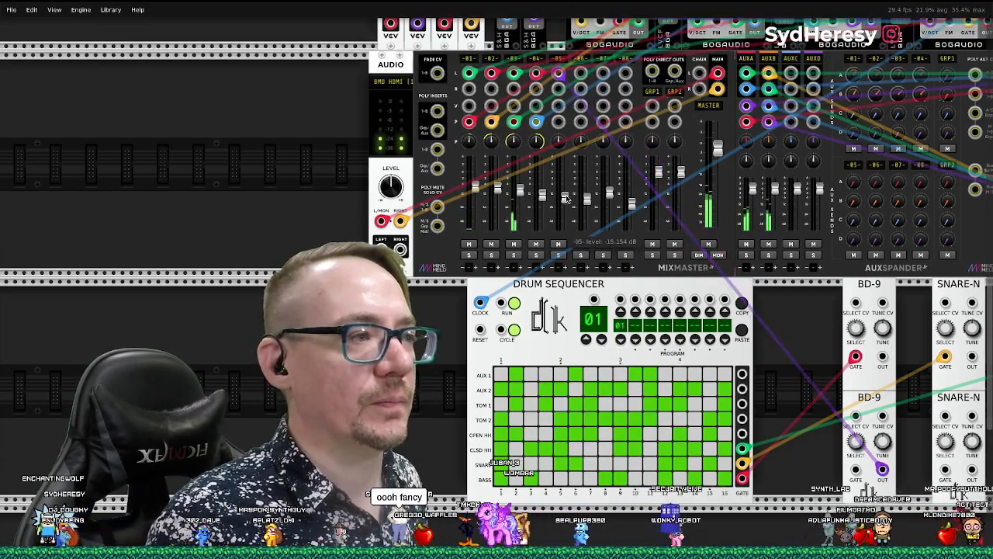
# Add a Synthetic Bass Drum beside the drum sequencer and move the BASS gate and MixMaster channel 5 cables from BD-9 to its GATE and OUT
pyautogui.moveTo(882, 465); pyautogui.dragTo(883, 355)
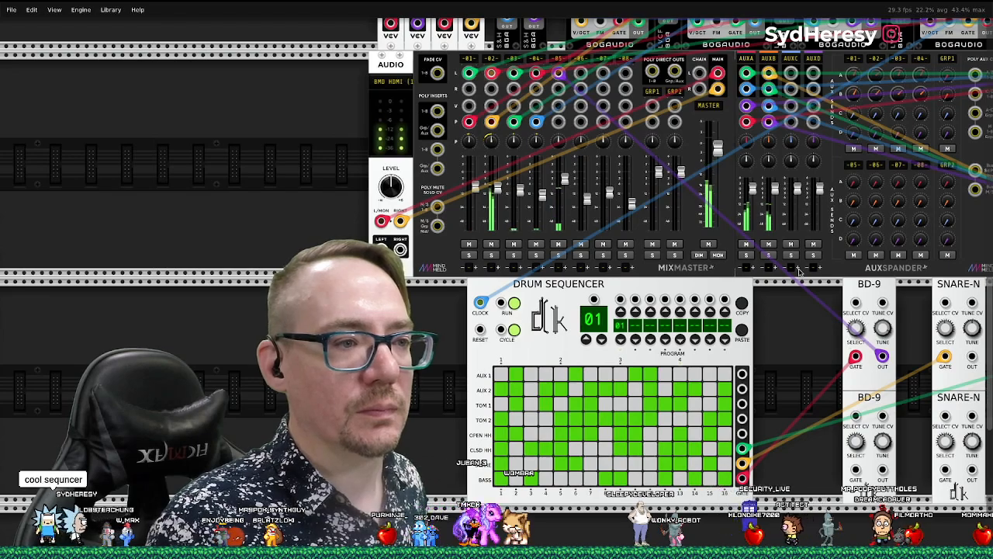
pyautogui.rightClick(782, 312)
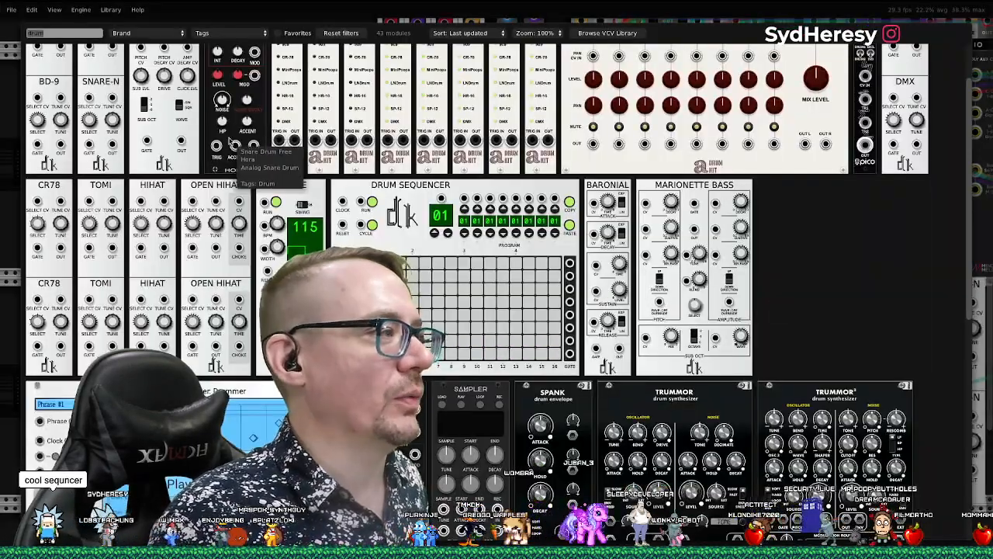
pyautogui.scroll(-1, 194, 117)
pyautogui.click(166, 90)
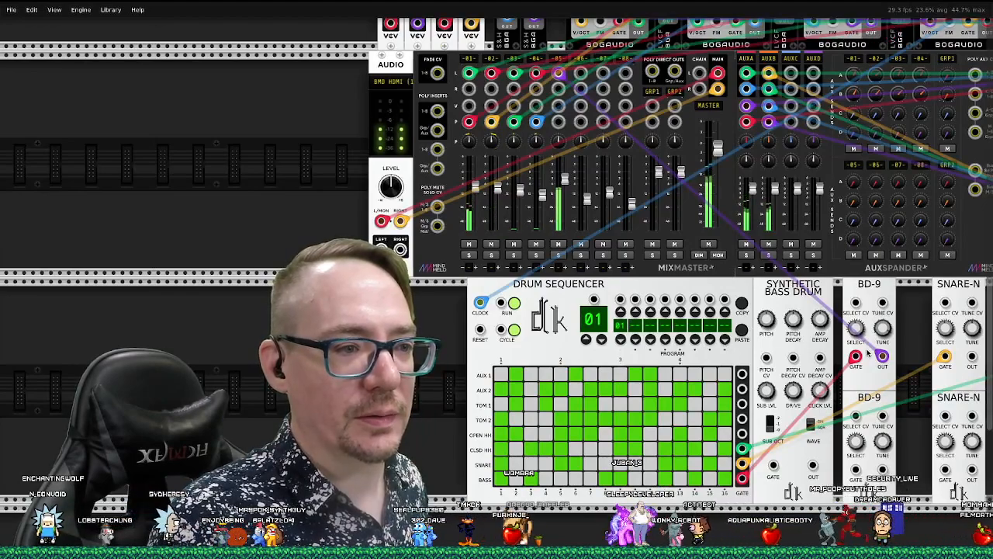
pyautogui.moveTo(856, 357); pyautogui.dragTo(774, 467)
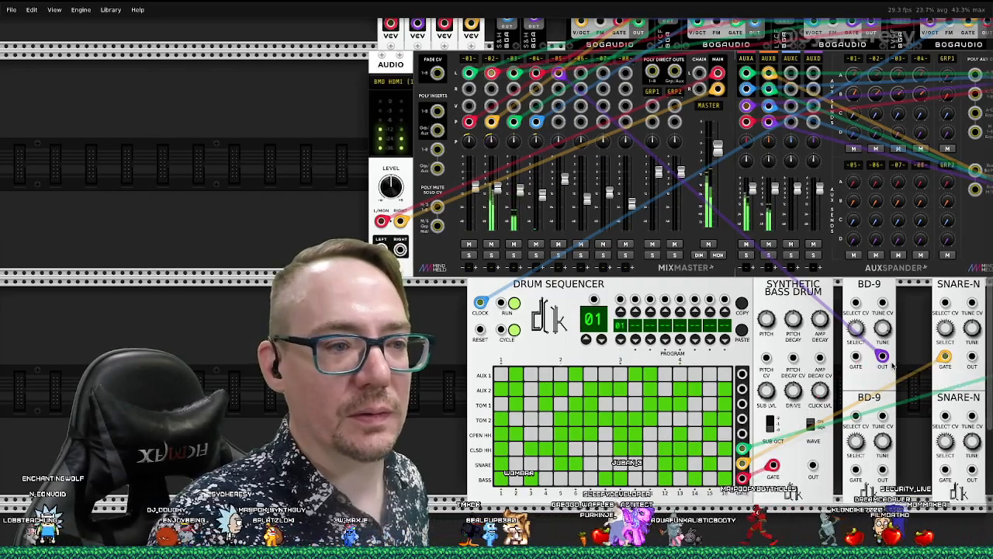
pyautogui.moveTo(883, 355); pyautogui.dragTo(812, 466)
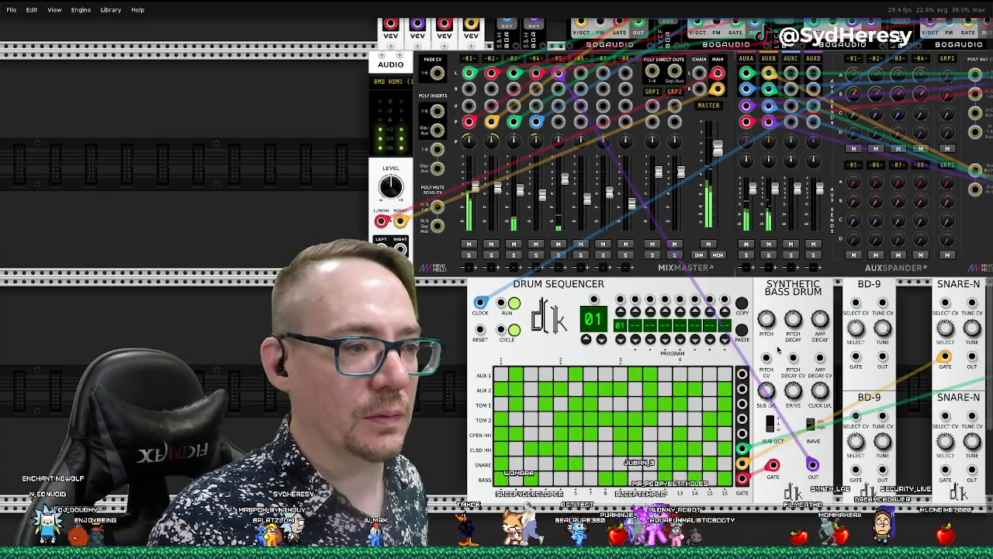
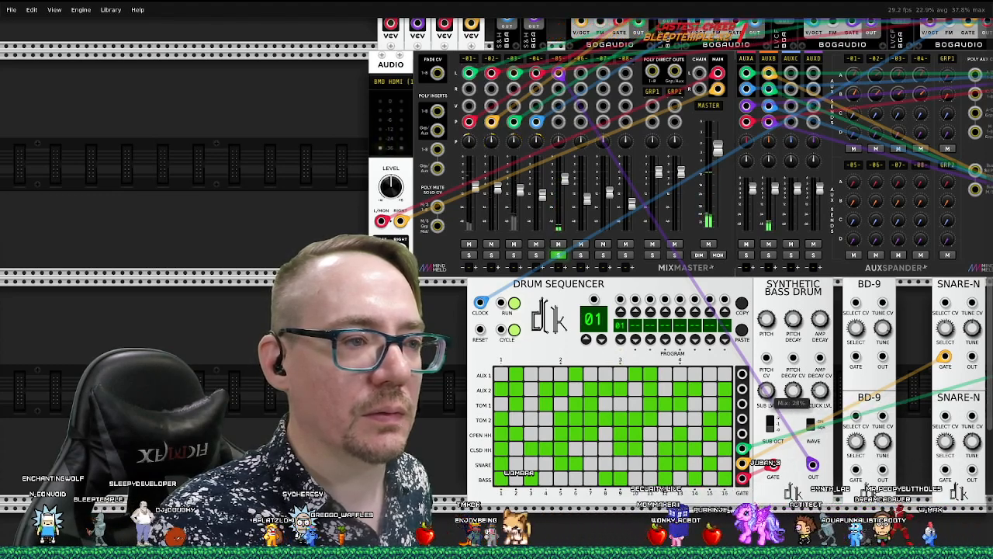
# Look through the drum modules and add Hora's Deep analog bass drum to the rack
pyautogui.rightClick(263, 256)
pyautogui.scroll(3, 263, 222)
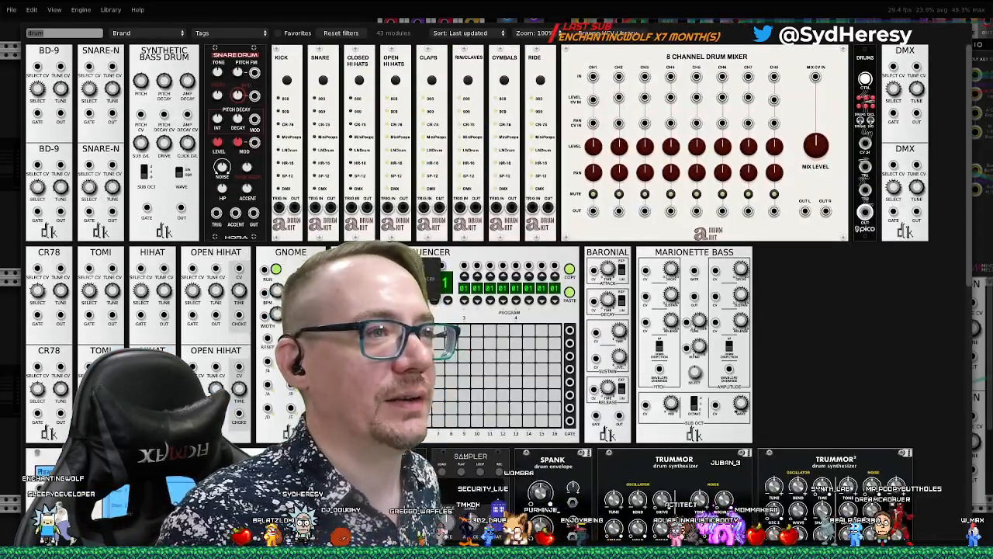
pyautogui.scroll(-10, 499, 252)
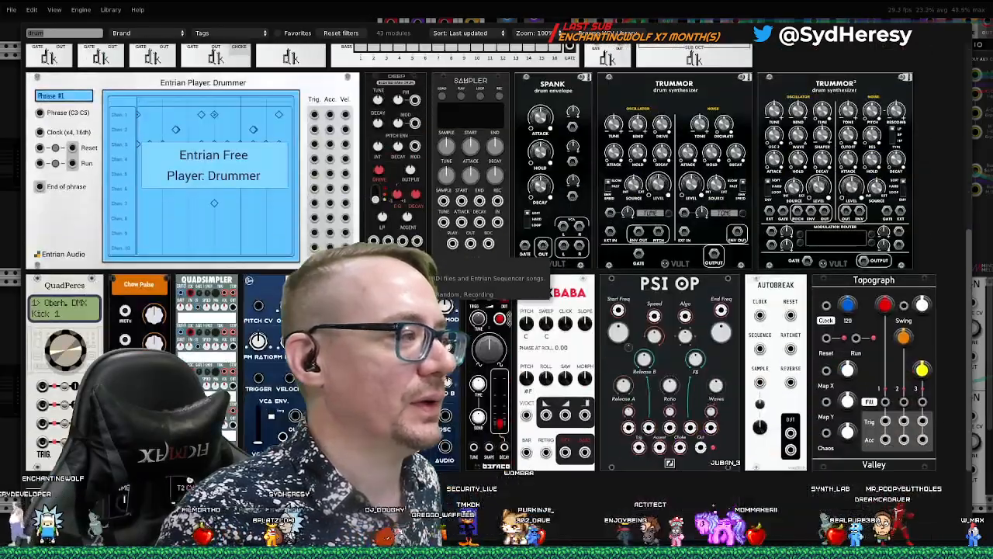
pyautogui.scroll(-3, 446, 303)
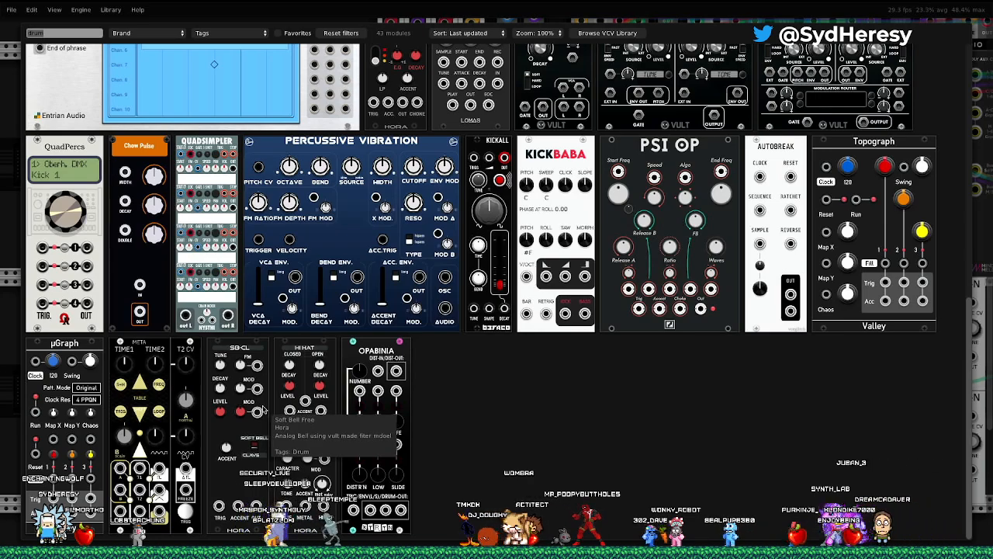
pyautogui.scroll(5, 263, 409)
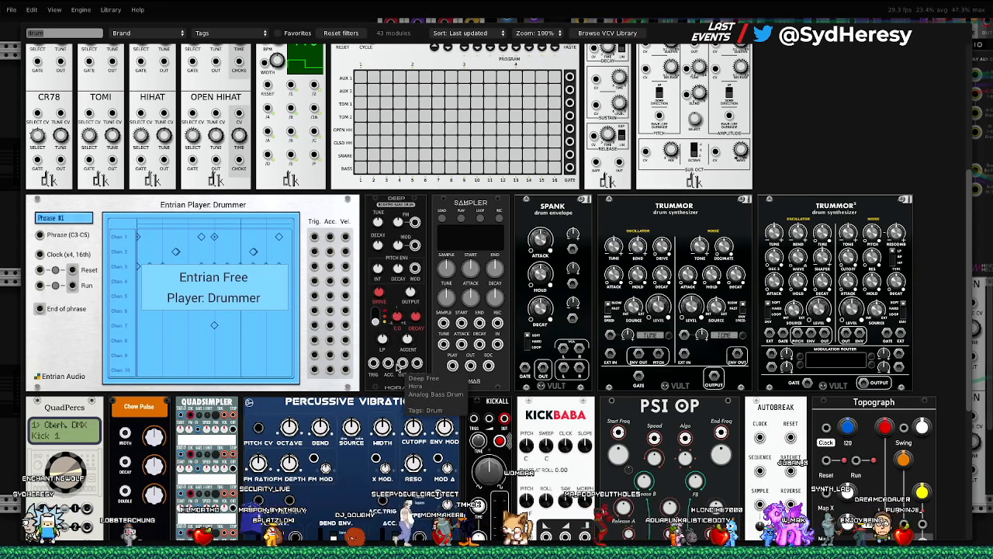
pyautogui.click(399, 367)
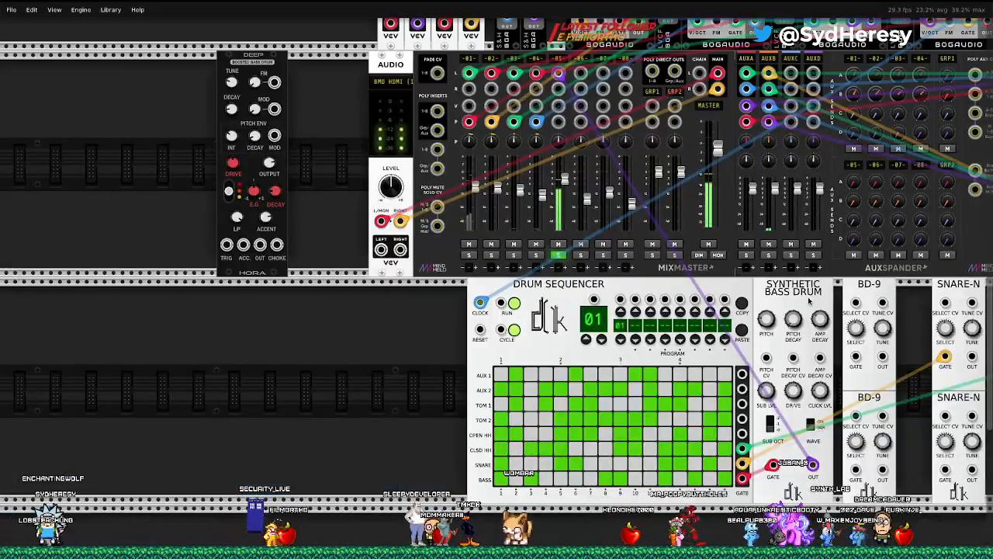
# Delete the Synthetic Bass Drum and BD-9 modules and place Deep directly beside the drum sequencer
pyautogui.press('Delete')
pyautogui.press('Delete')
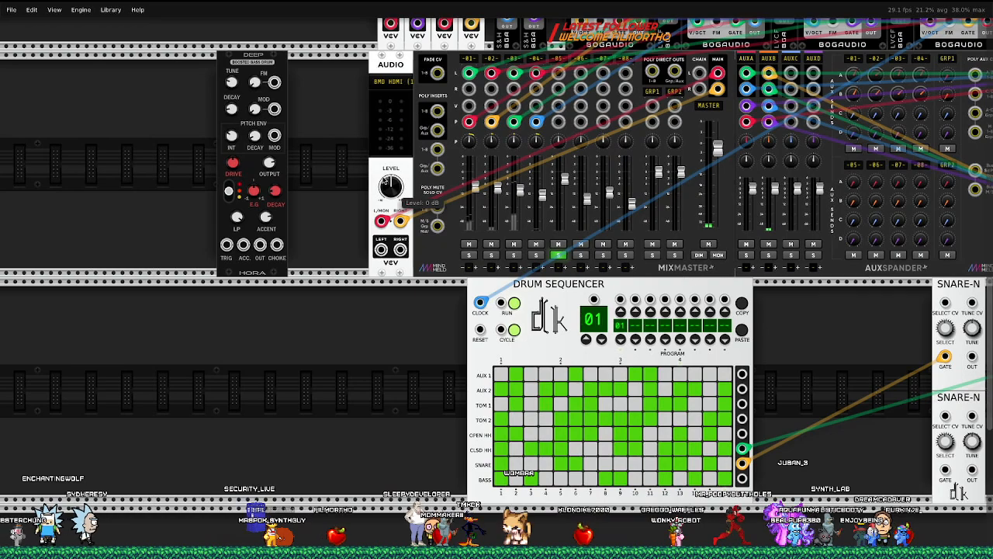
pyautogui.moveTo(225, 120); pyautogui.dragTo(759, 347)
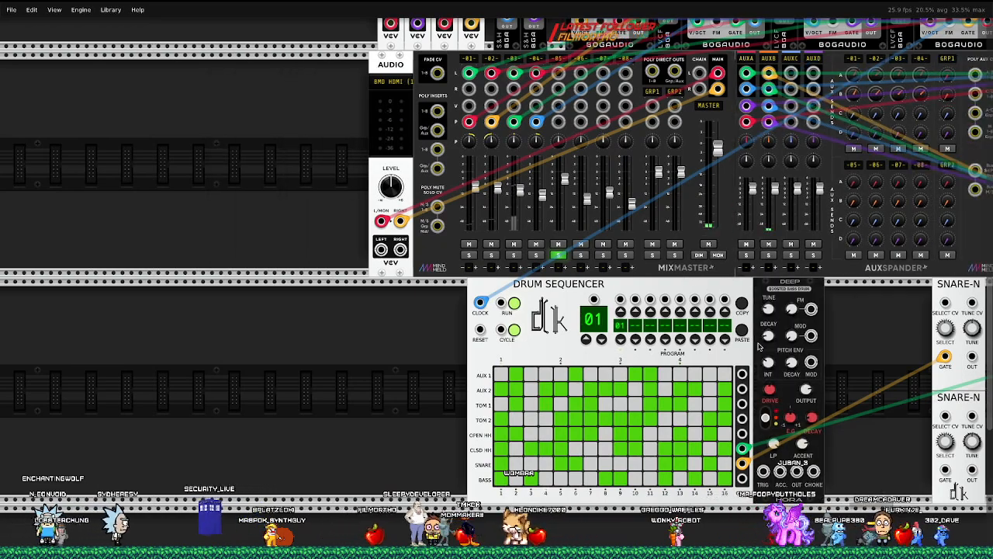
# Patch the drum sequencer's BASS gate to Deep's TRIG and Deep's OUT to MixMaster channel 5's L input
pyautogui.moveTo(743, 478); pyautogui.dragTo(763, 471)
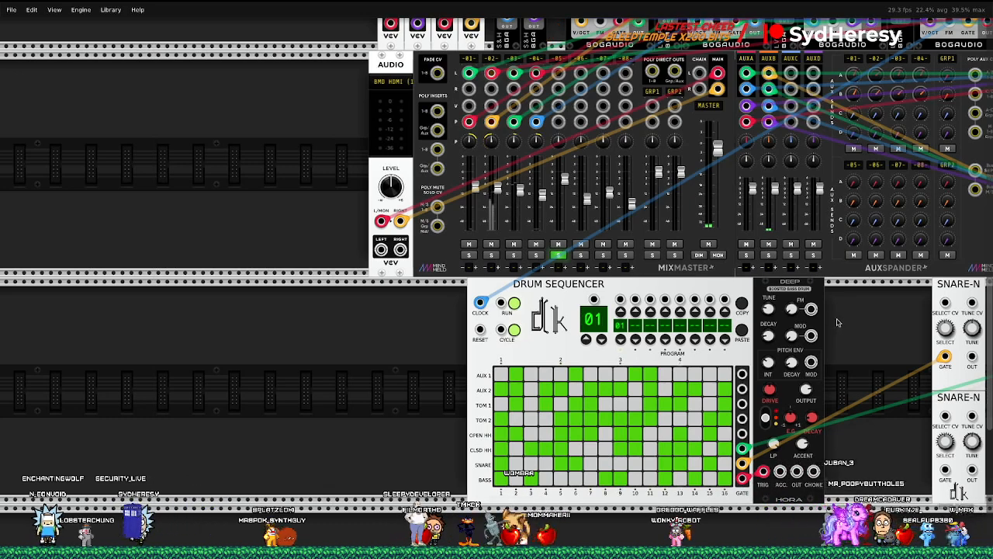
pyautogui.moveTo(797, 471); pyautogui.dragTo(558, 74)
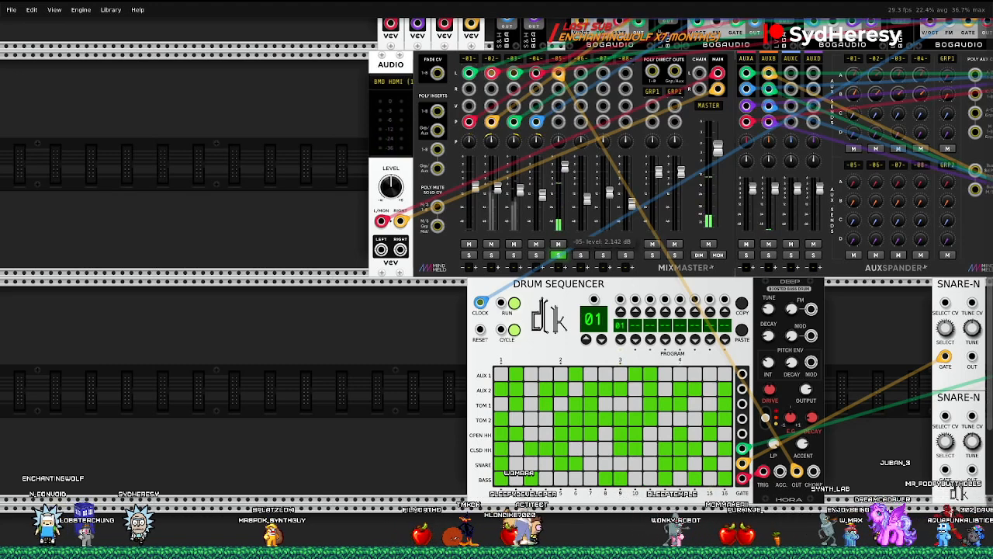
# Balance the kick by raising channel 5's level and adjusting Deep's Drive and Tune, and take channel 5 out of solo
pyautogui.moveTo(564, 179); pyautogui.dragTo(564, 170)
pyautogui.moveTo(770, 390); pyautogui.dragTo(770, 382)
pyautogui.moveTo(764, 315); pyautogui.dragTo(764, 314)
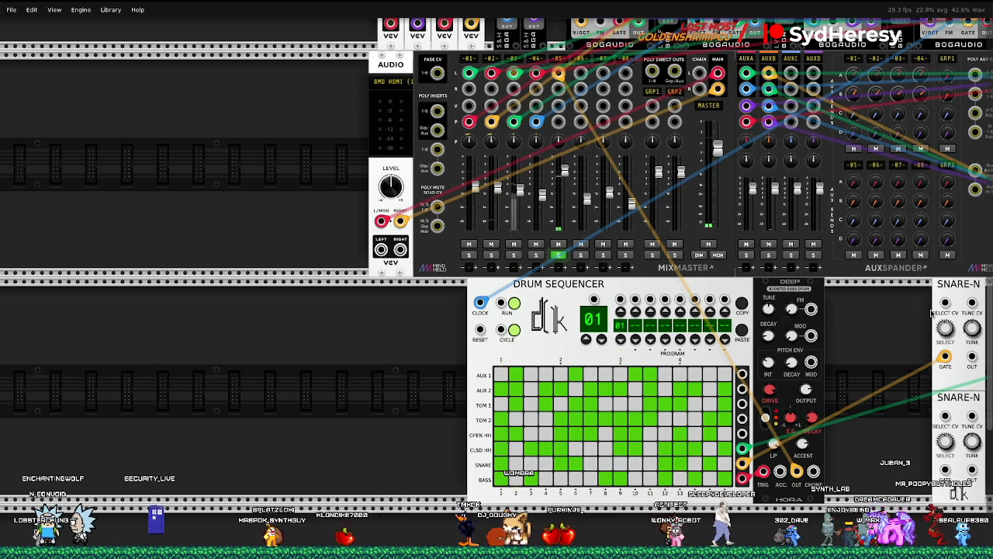
pyautogui.click(557, 254)
# Move SNARE-N next to Deep, patch its upper OUT to MixMaster channel 6's L input and raise channel 6's level
pyautogui.moveTo(953, 286); pyautogui.dragTo(846, 286)
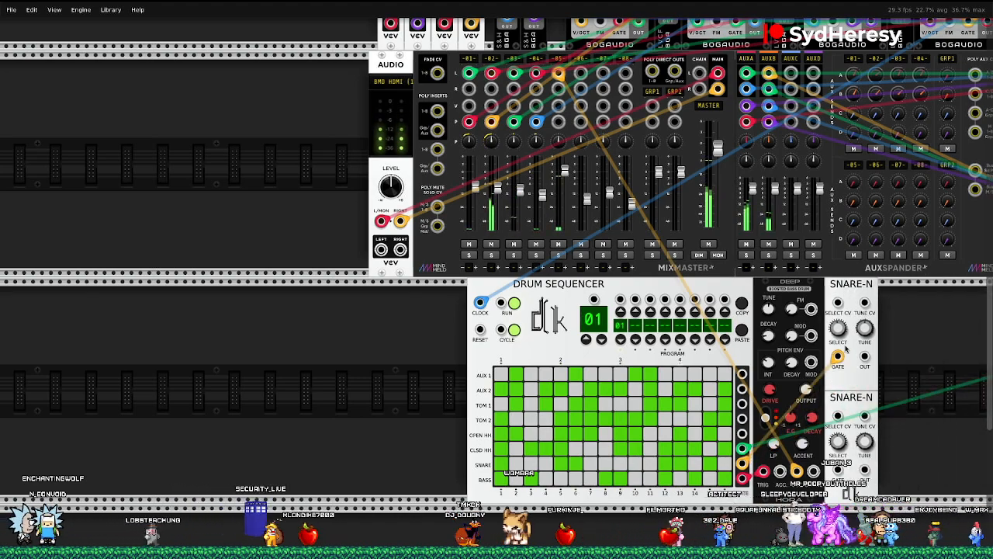
pyautogui.moveTo(864, 356); pyautogui.dragTo(560, 73)
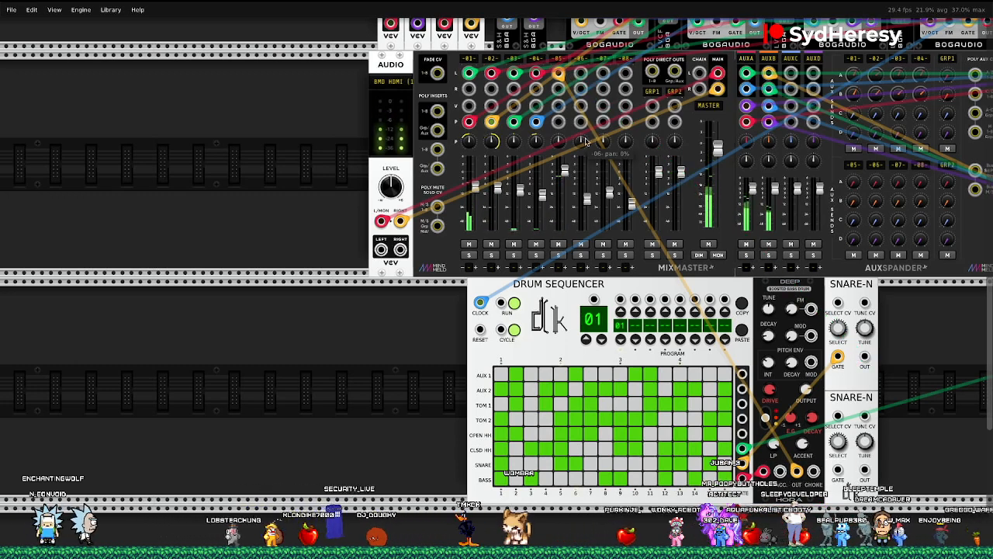
pyautogui.moveTo(864, 356); pyautogui.dragTo(583, 75)
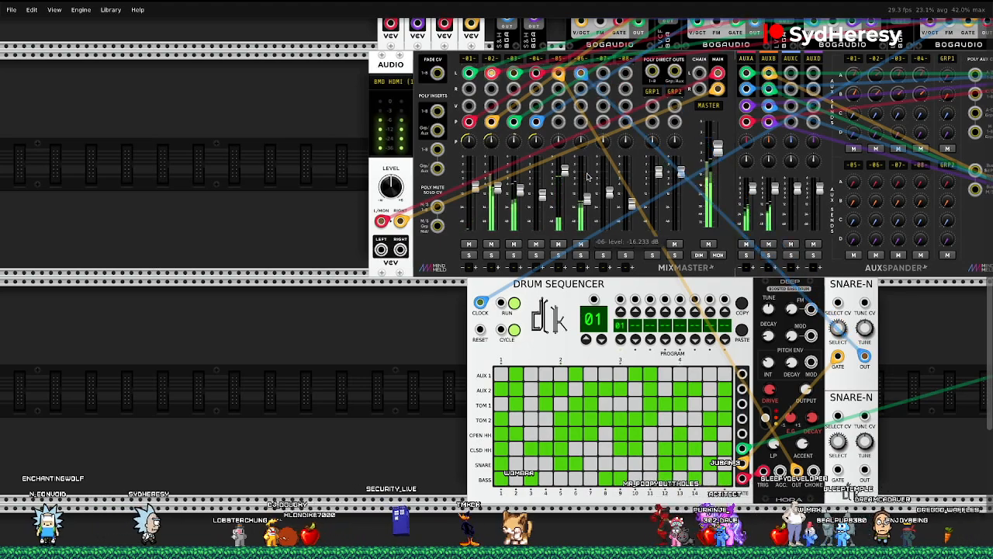
pyautogui.moveTo(586, 199)
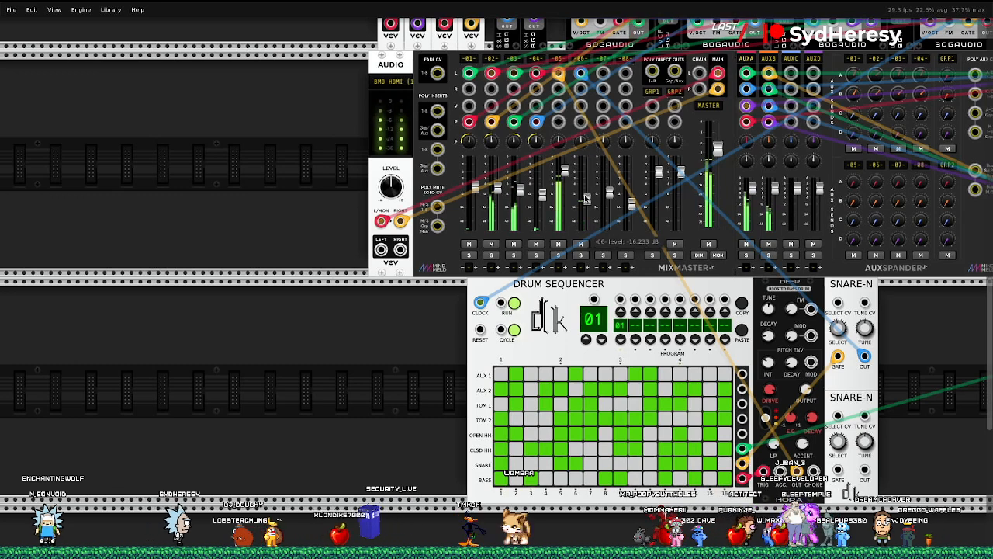
pyautogui.moveTo(586, 180); pyautogui.dragTo(586, 184)
# Replace SNARE-N with Hora's Snare Drum module, placed directly beside Deep
pyautogui.press('Delete')
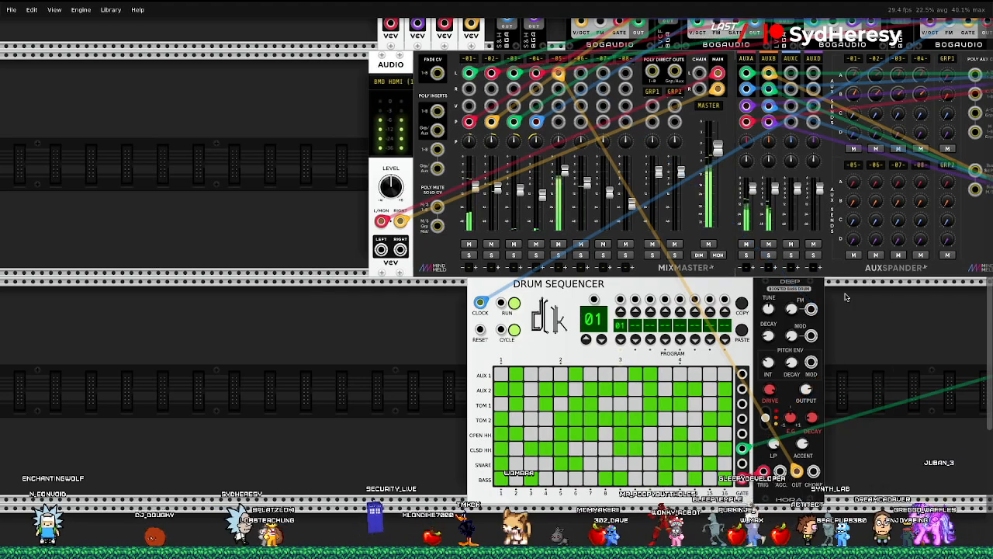
pyautogui.rightClick(845, 296)
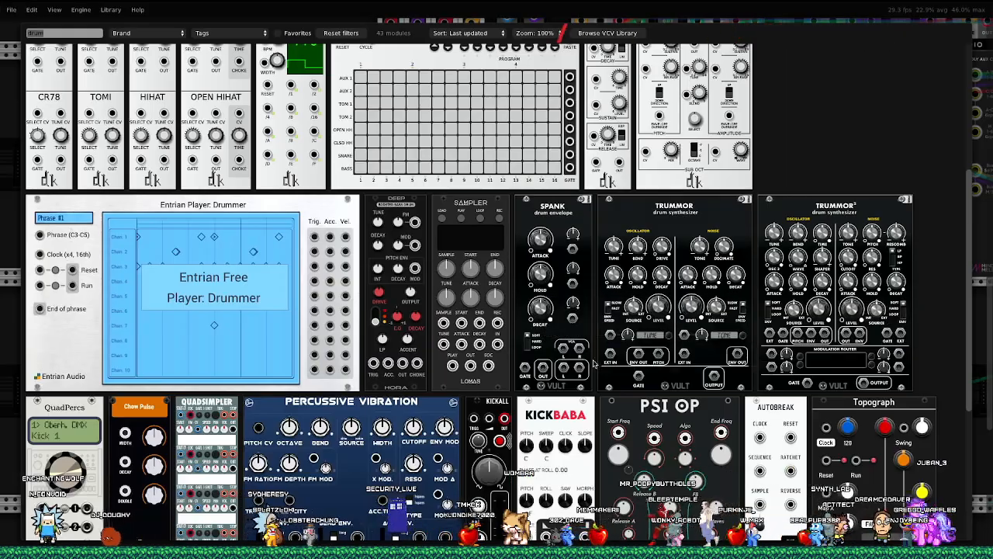
pyautogui.scroll(-6, 596, 362)
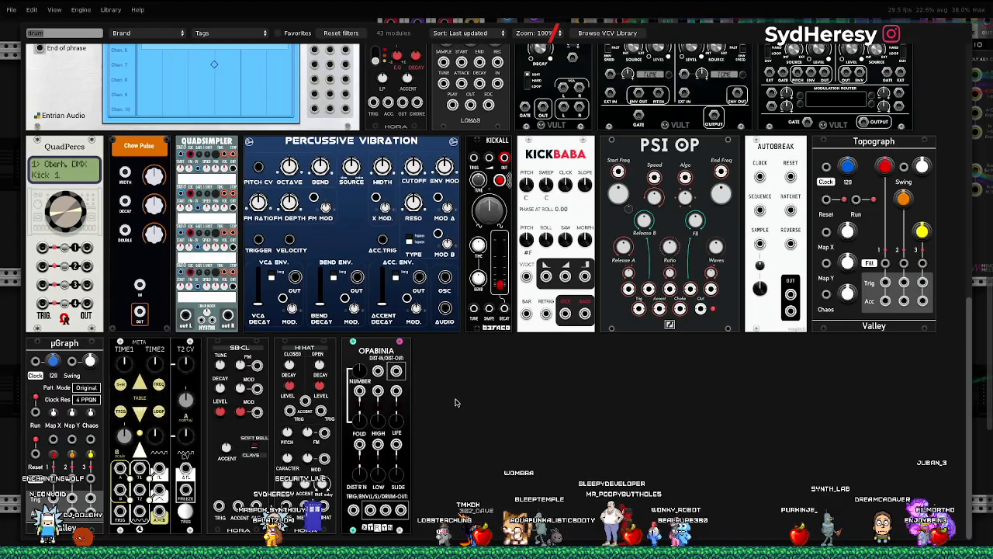
pyautogui.scroll(12, 456, 402)
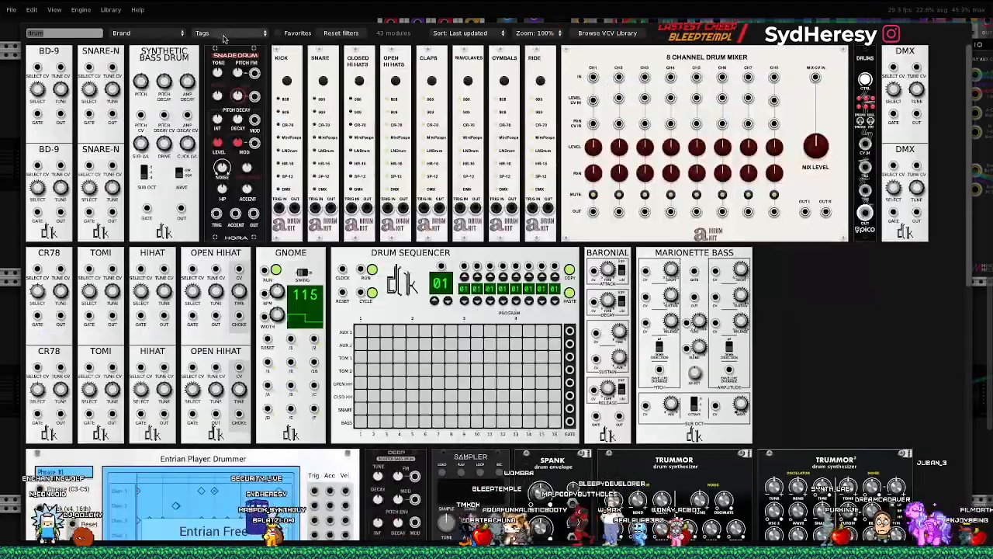
pyautogui.click(227, 33)
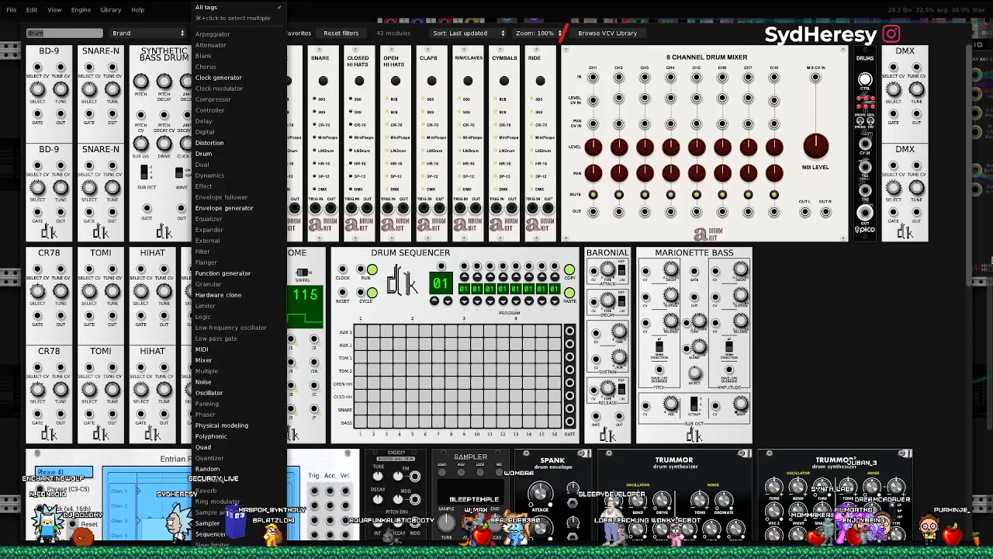
pyautogui.click(912, 296)
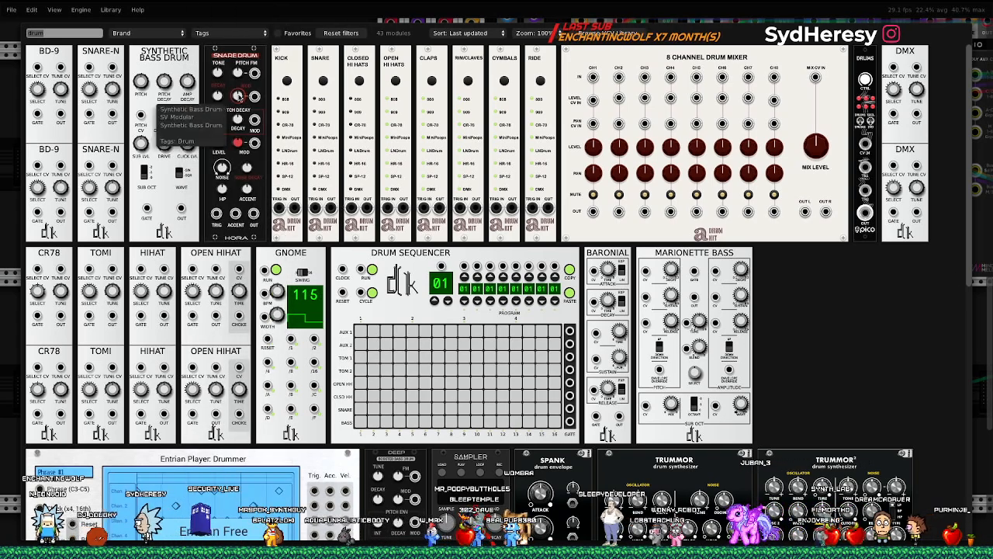
pyautogui.click(252, 97)
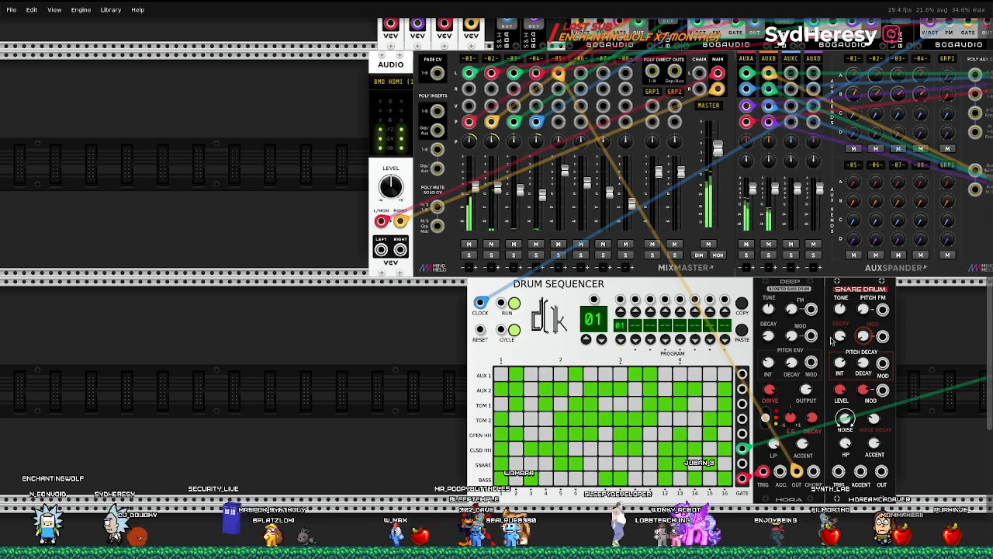
# Patch the sequencer's SNARE gate to Snare Drum's TRIG and Snare Drum's OUT to MixMaster channel 6's L input
pyautogui.moveTo(741, 463); pyautogui.dragTo(841, 471)
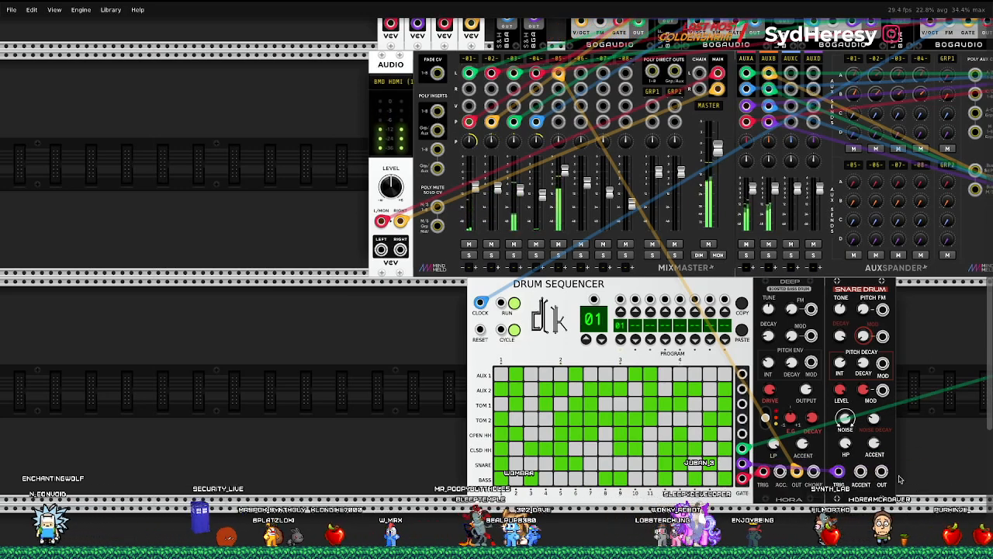
pyautogui.moveTo(881, 472); pyautogui.dragTo(603, 73)
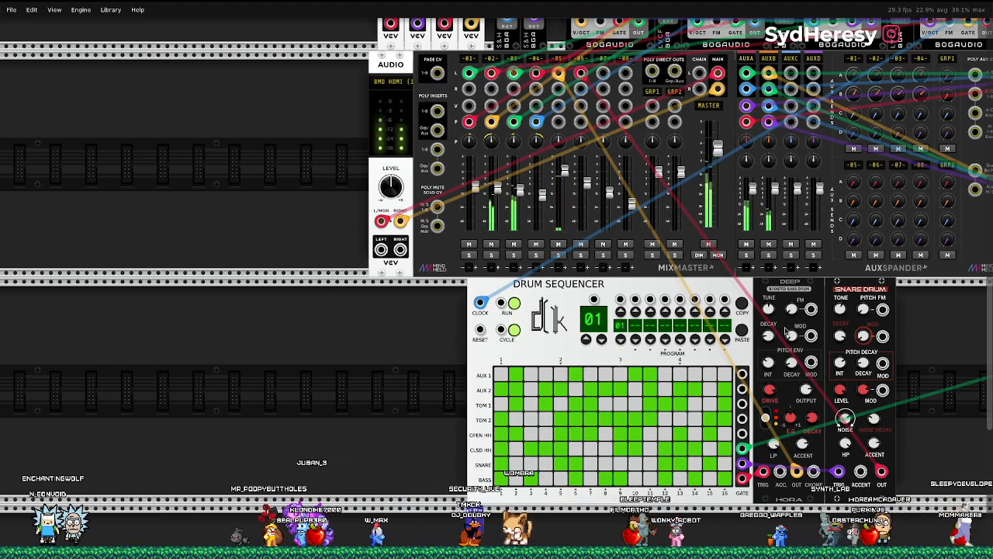
# Add Hora's Hi Hat module beside the Snare Drum module
pyautogui.rightClick(931, 336)
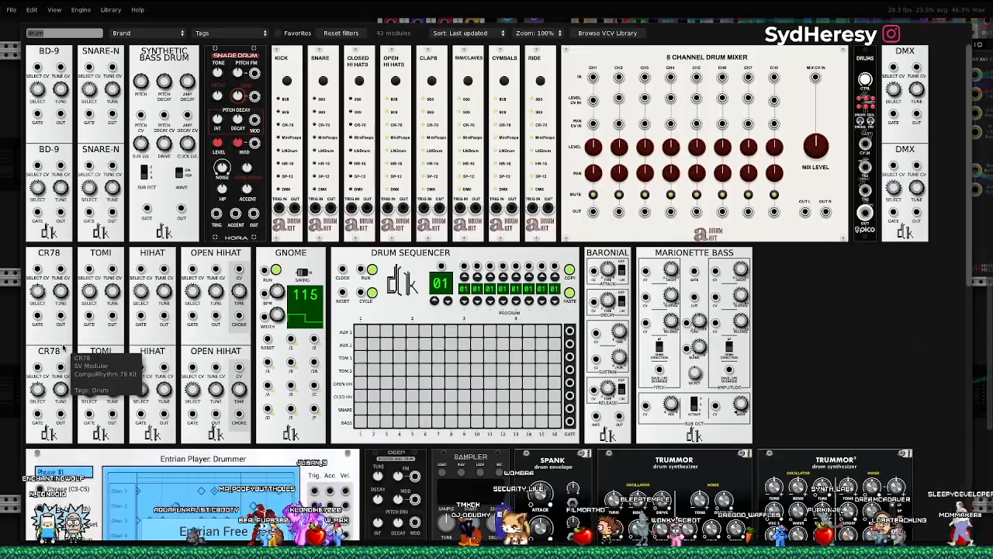
pyautogui.scroll(-10, 64, 347)
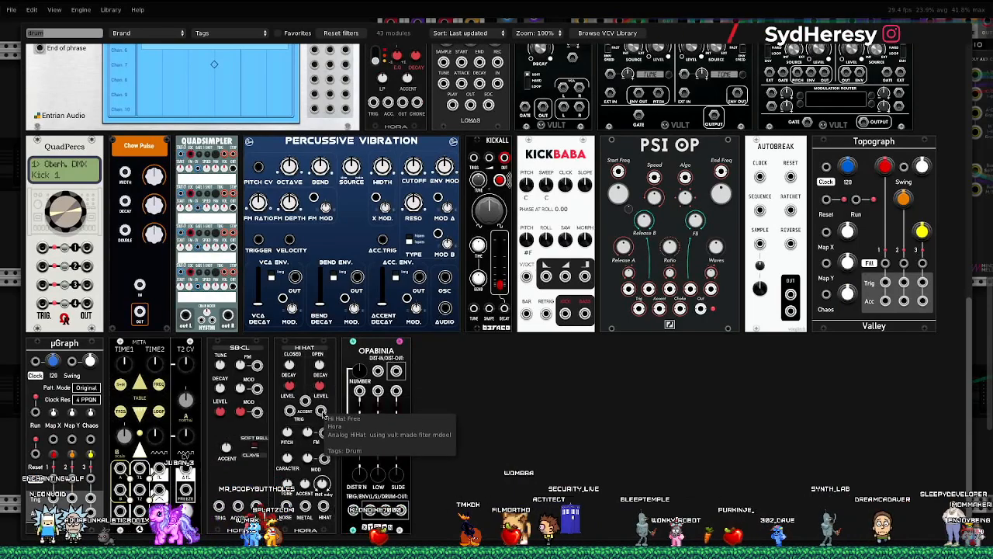
pyautogui.click(316, 355)
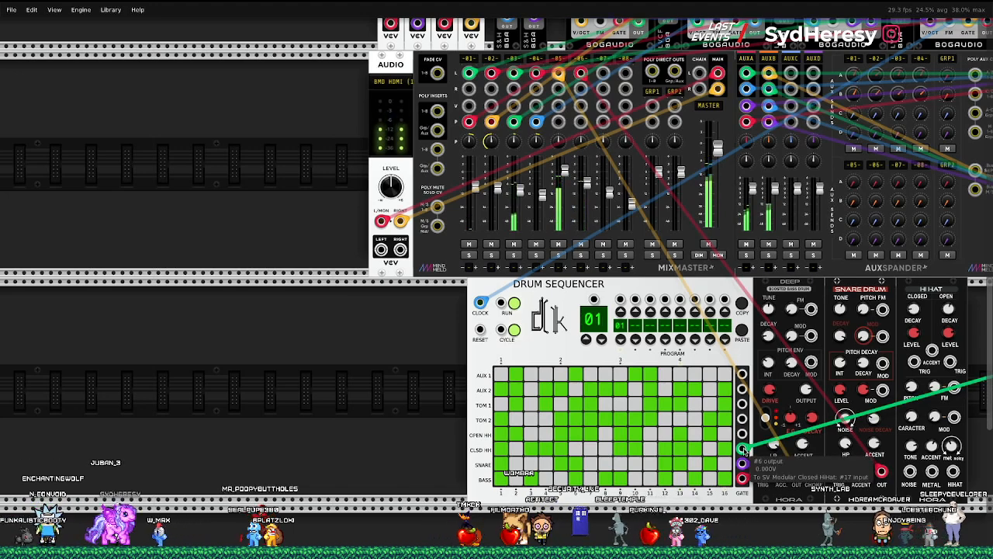
# Patch the CLSD HH and OPEN HH gates to Hi Hat's closed and open TRIG inputs, and its HIHAT output to channel 7's L input, raising that level
pyautogui.moveTo(750, 451); pyautogui.dragTo(688, 434)
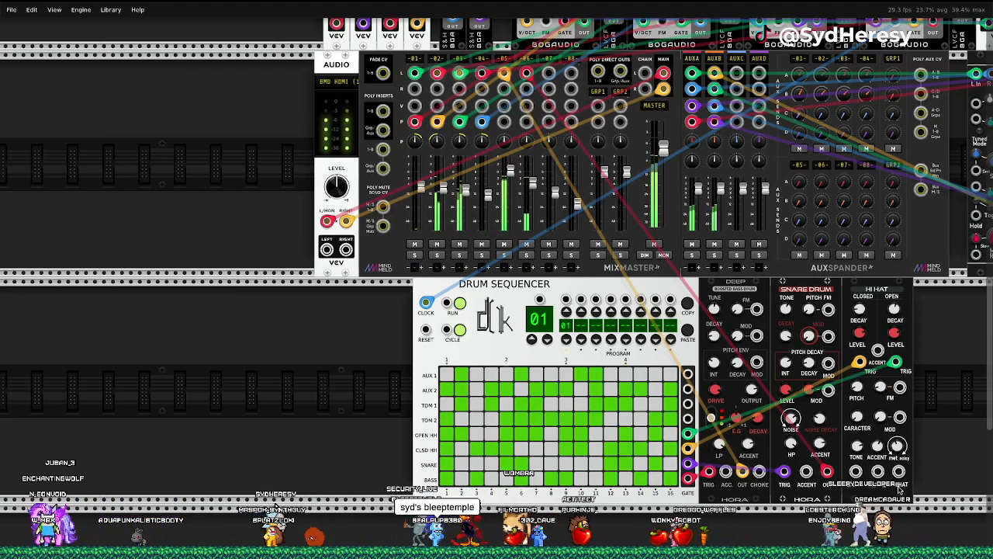
pyautogui.moveTo(897, 470); pyautogui.dragTo(548, 73)
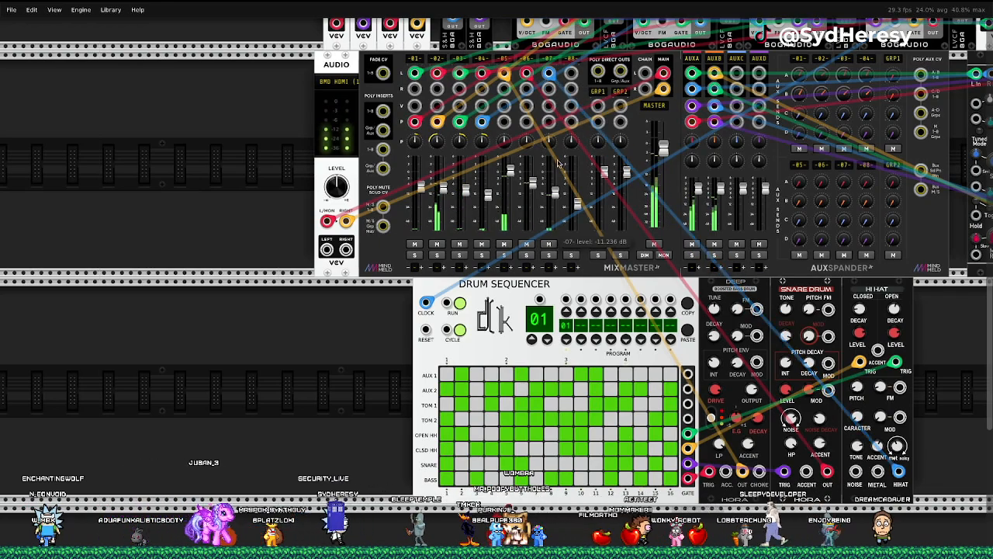
pyautogui.moveTo(555, 176); pyautogui.dragTo(554, 179)
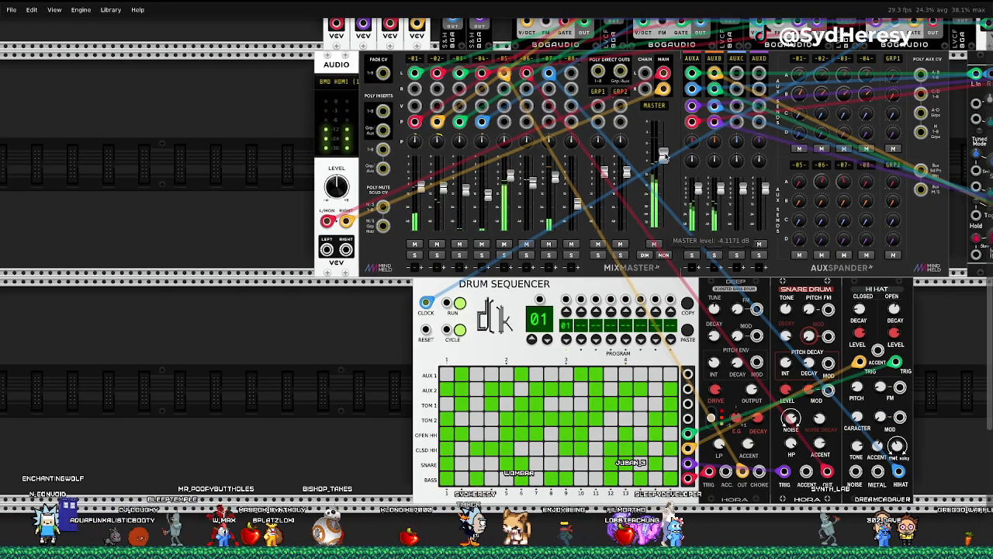
# Raise MixMaster channel 5's level slightly and randomize the Drum Sequencer's pattern four times
pyautogui.moveTo(491, 198); pyautogui.dragTo(510, 172)
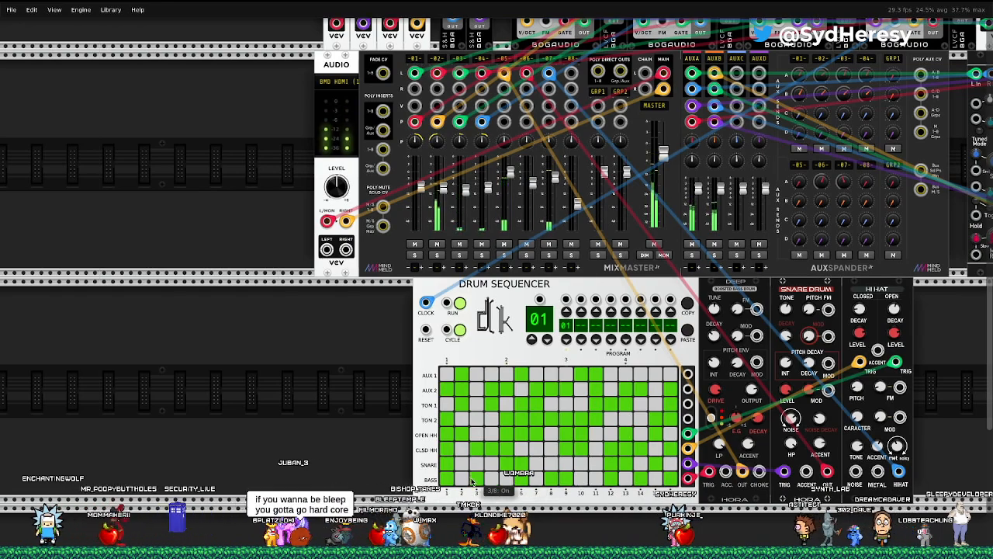
pyautogui.rightClick(479, 356)
pyautogui.moveTo(531, 394)
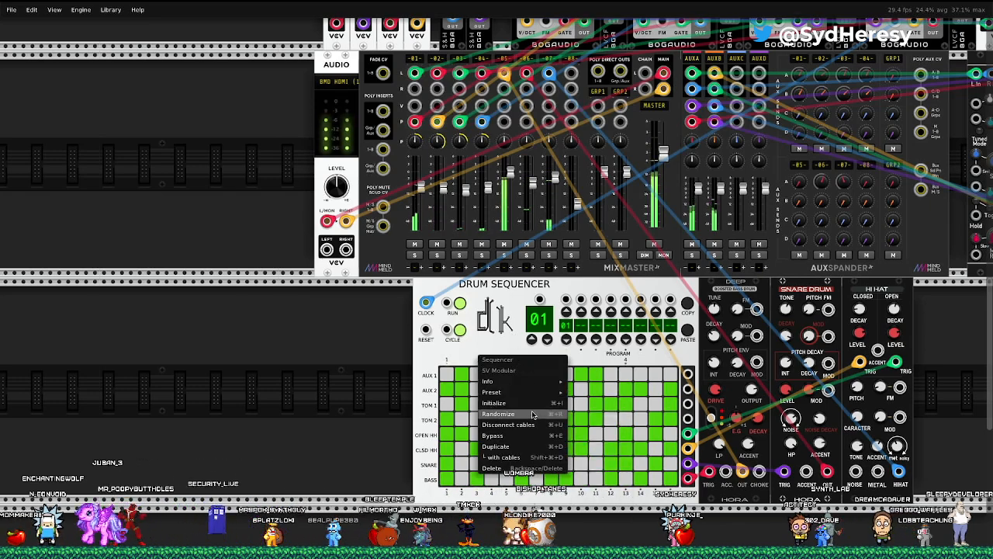
pyautogui.click(532, 414)
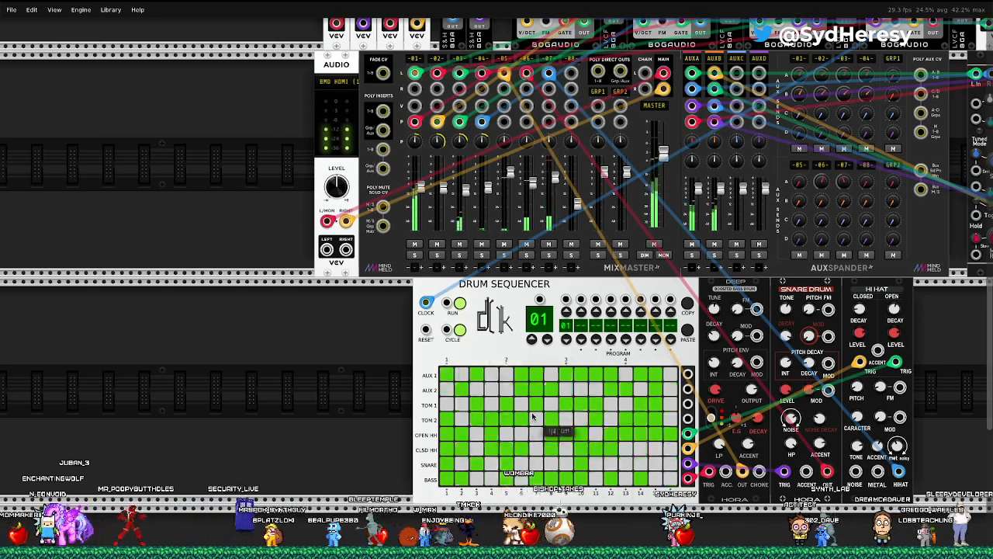
pyautogui.rightClick(509, 341)
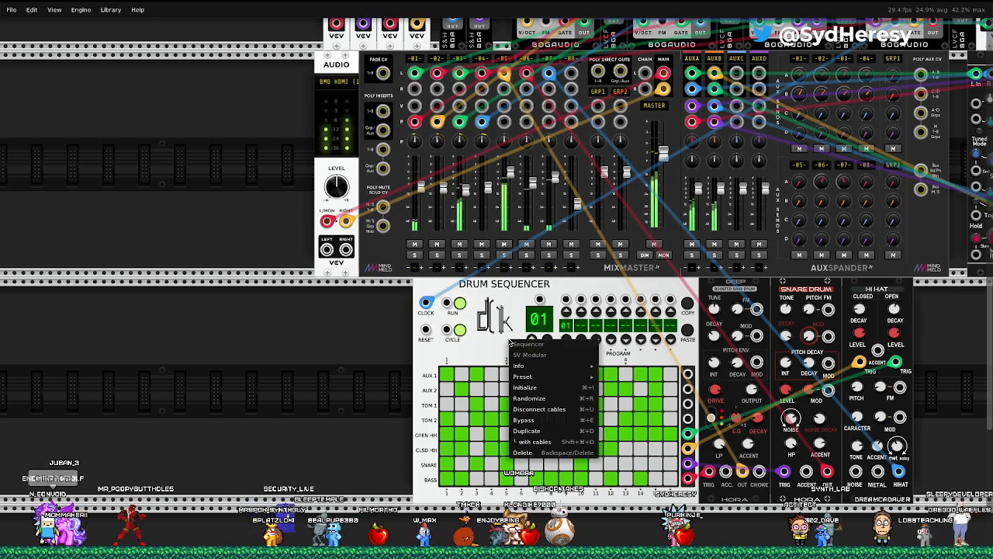
pyautogui.click(556, 398)
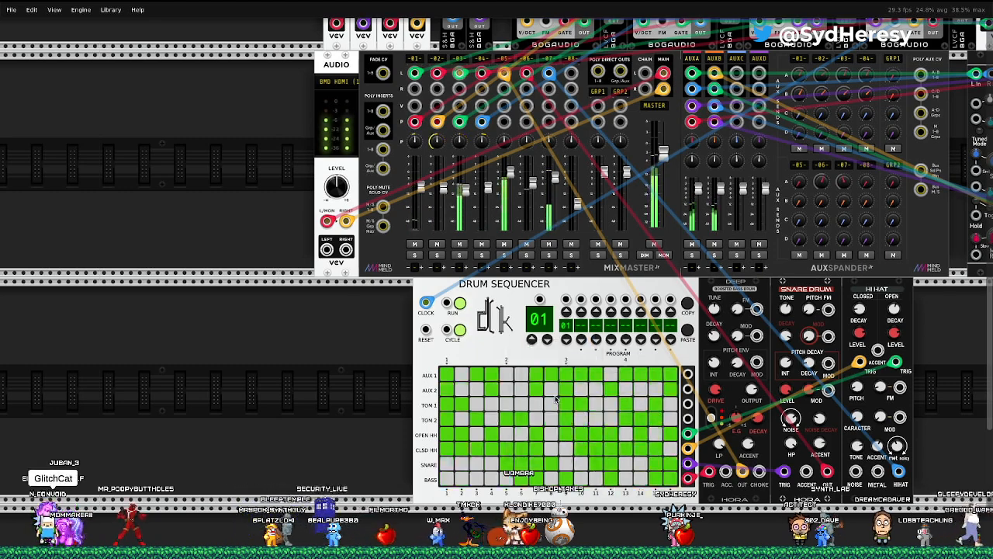
pyautogui.rightClick(490, 351)
pyautogui.click(532, 407)
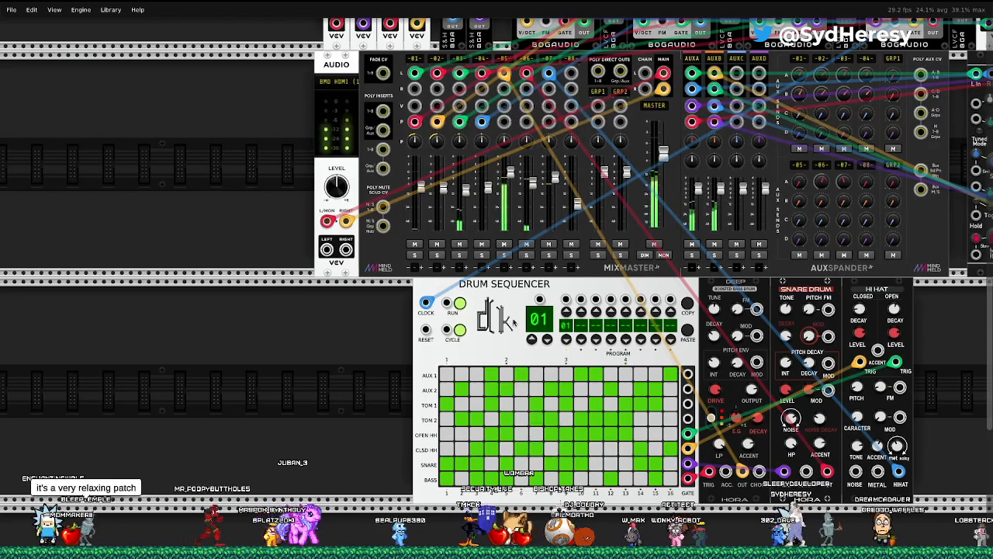
pyautogui.rightClick(509, 339)
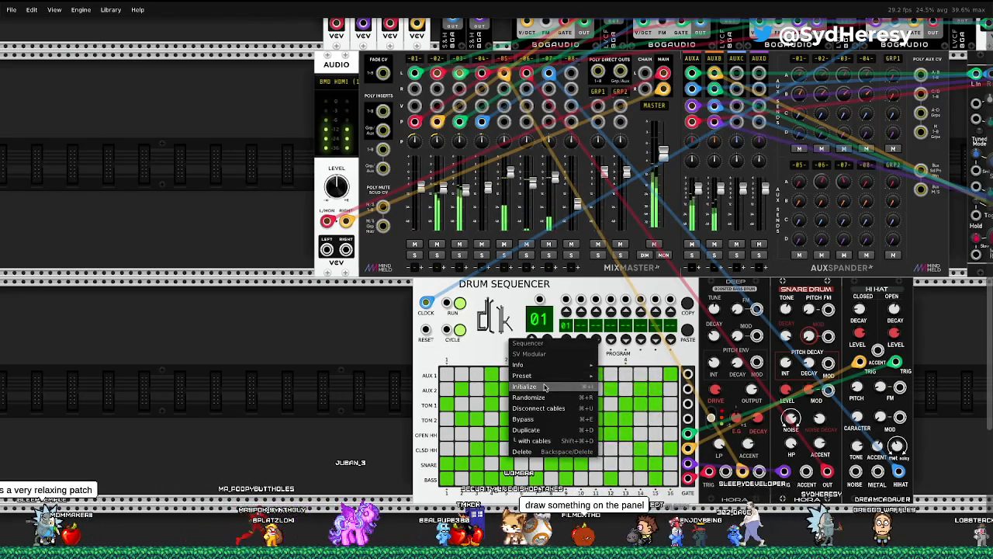
pyautogui.click(544, 395)
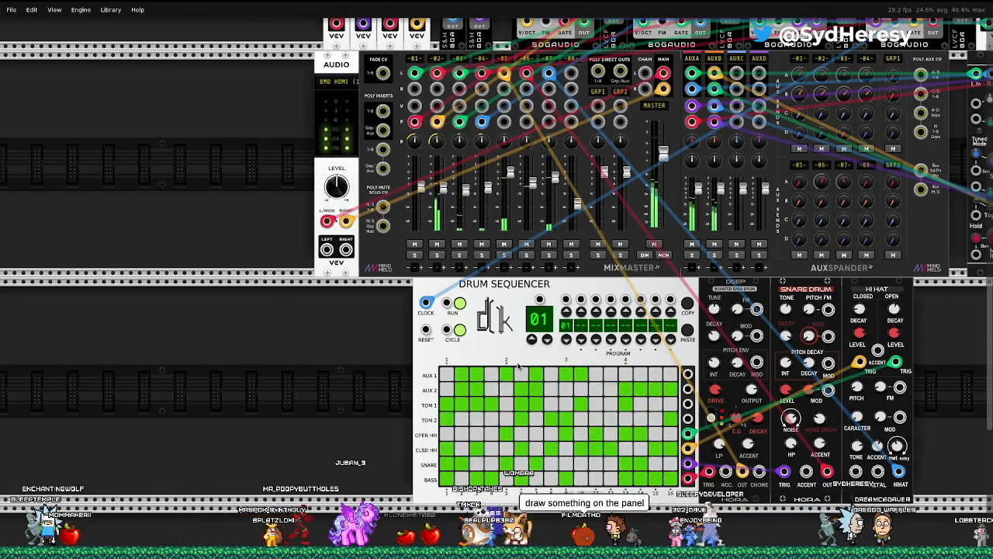
pyautogui.click(504, 378)
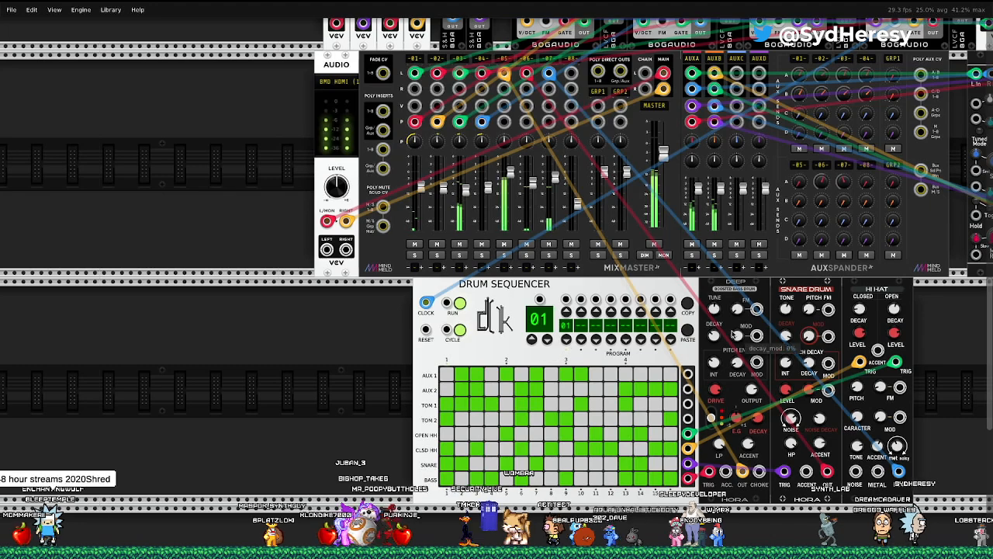
# Adjust the Deep kick's TUNE and its pitch envelope INT amount
pyautogui.moveTo(712, 310)
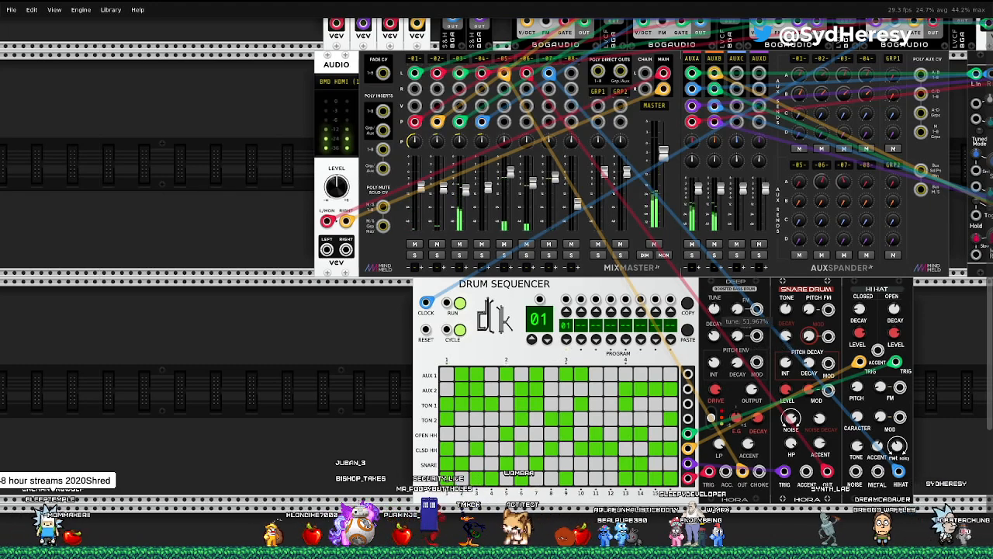
pyautogui.moveTo(713, 309)
pyautogui.mouseDown()
pyautogui.moveTo(714, 292)
pyautogui.moveTo(714, 305)
pyautogui.mouseUp()
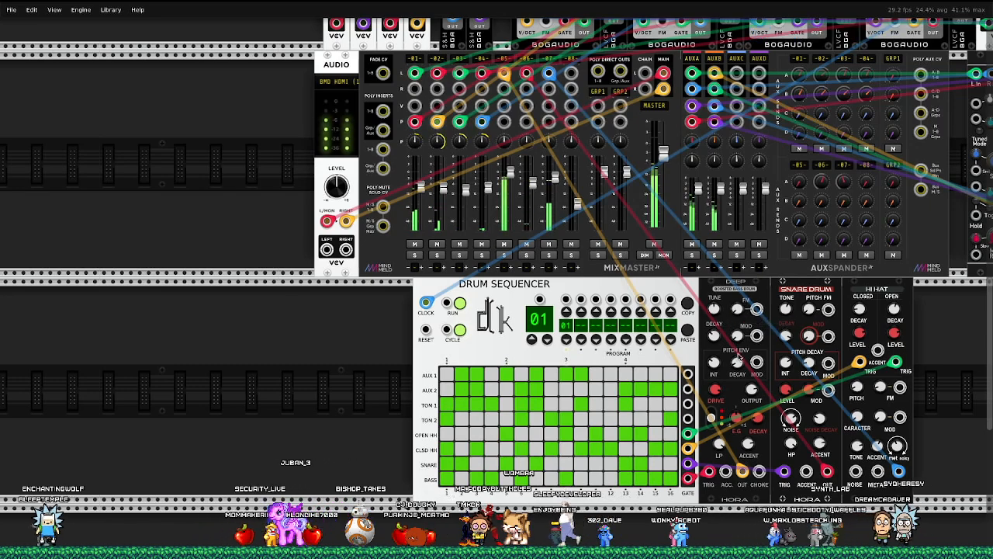
pyautogui.moveTo(714, 363)
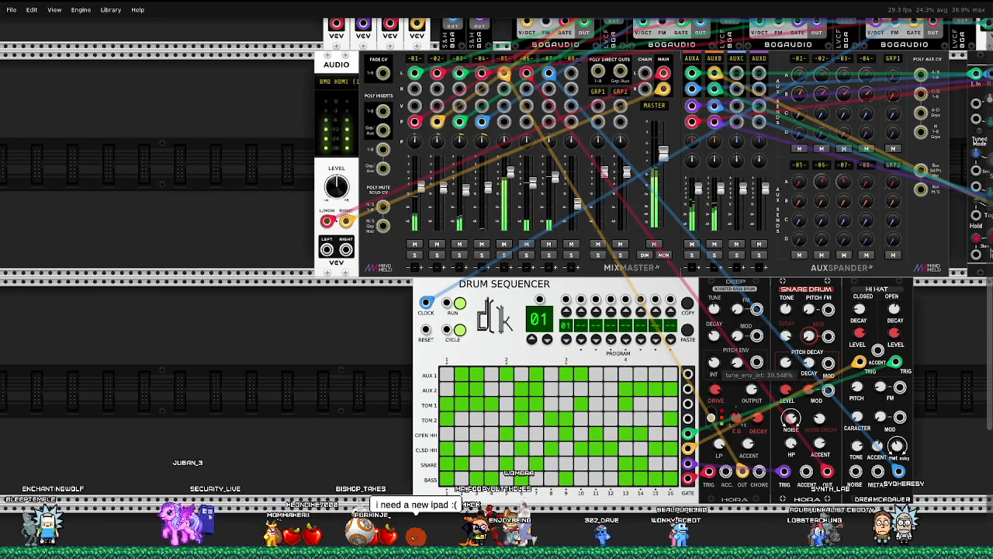
pyautogui.moveTo(714, 362); pyautogui.dragTo(714, 382)
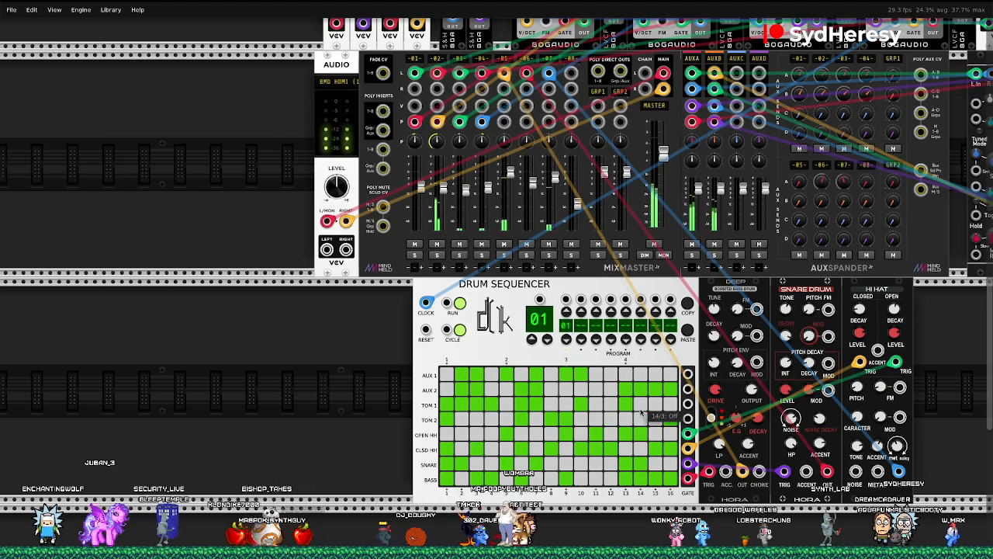
# Look over the drum section, MixMaster, FM-OP voices, gates and effects modules of the whole patch
pyautogui.scroll(1, 641, 466)
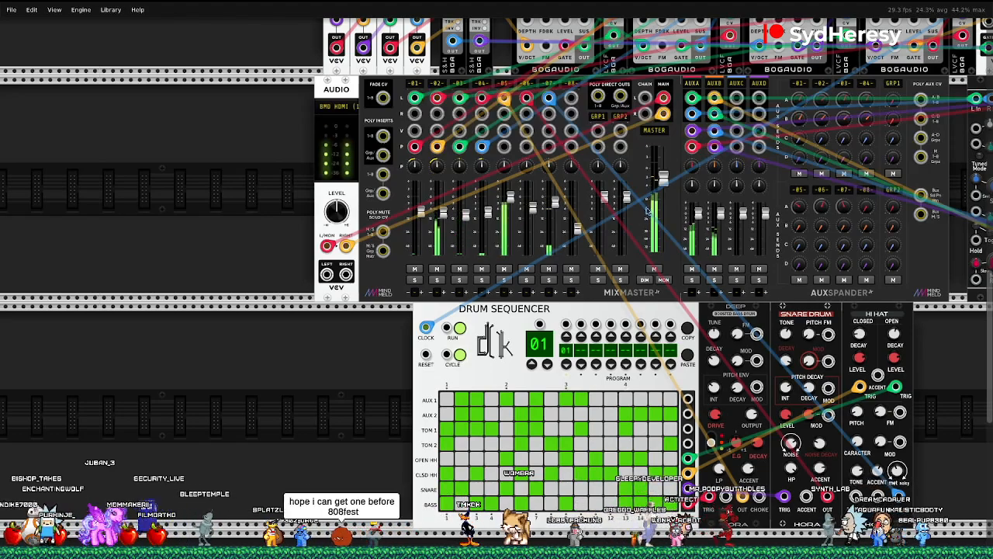
pyautogui.scroll(-3, 799, 208)
pyautogui.scroll(5, 747, 204)
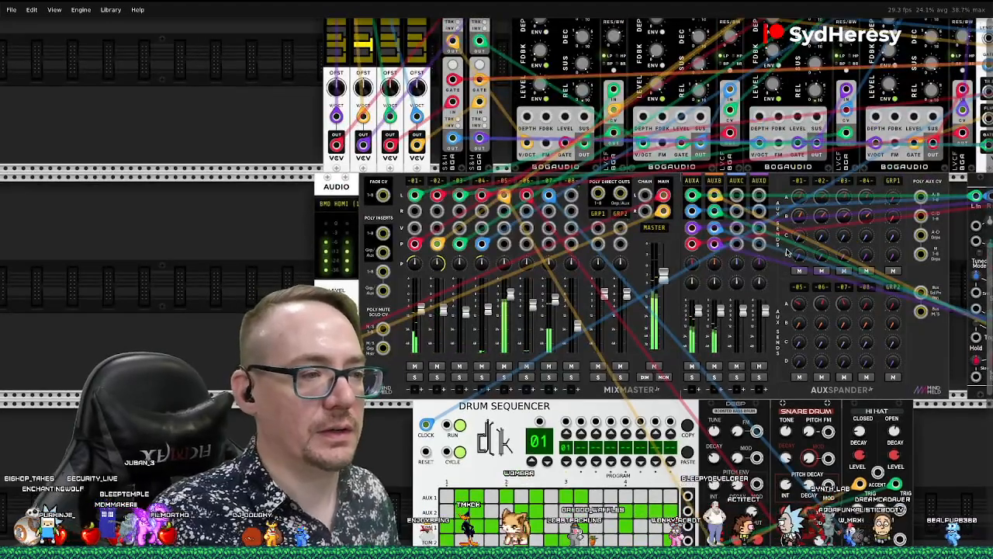
pyautogui.scroll(-2, 787, 253)
pyautogui.scroll(-3, 786, 253)
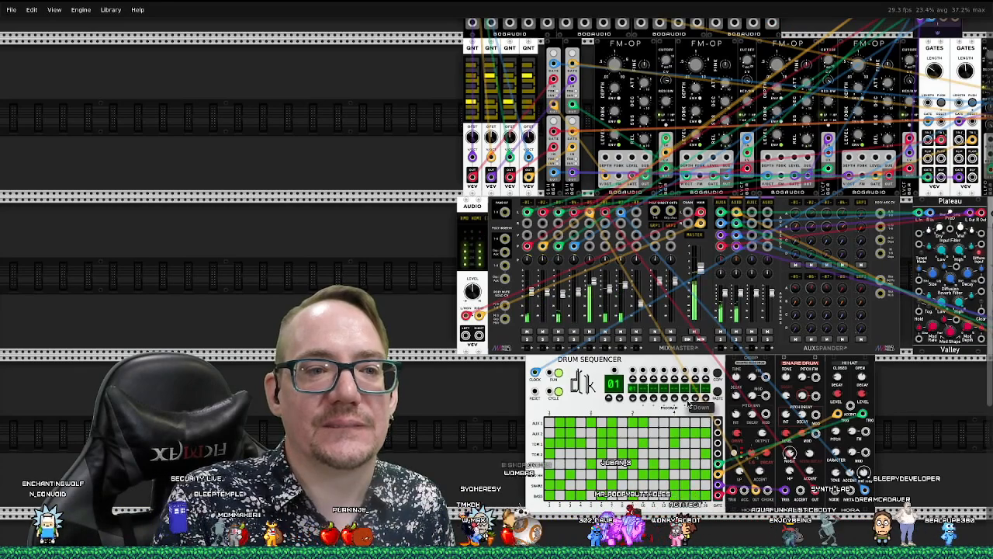
pyautogui.scroll(-1, 689, 403)
pyautogui.scroll(4, 688, 403)
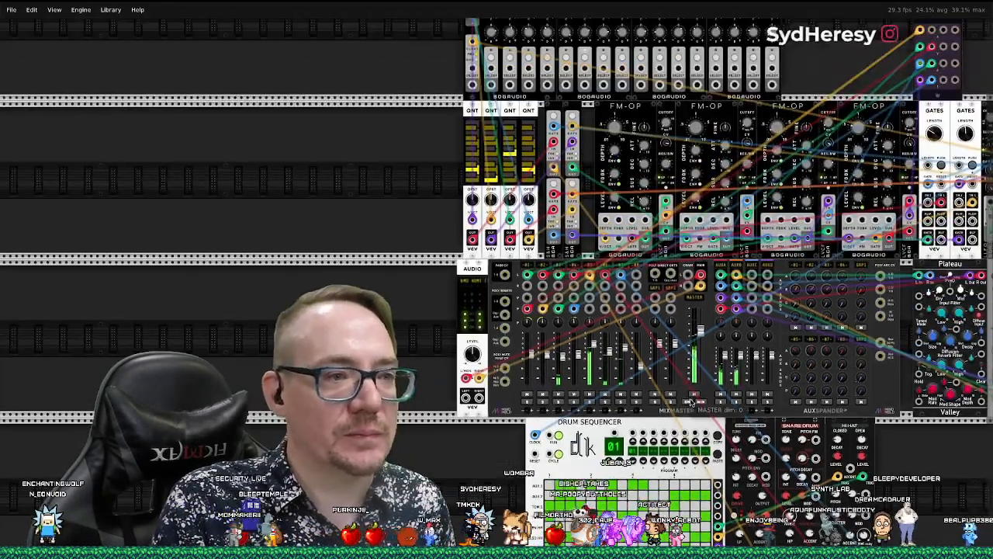
pyautogui.scroll(1, 740, 351)
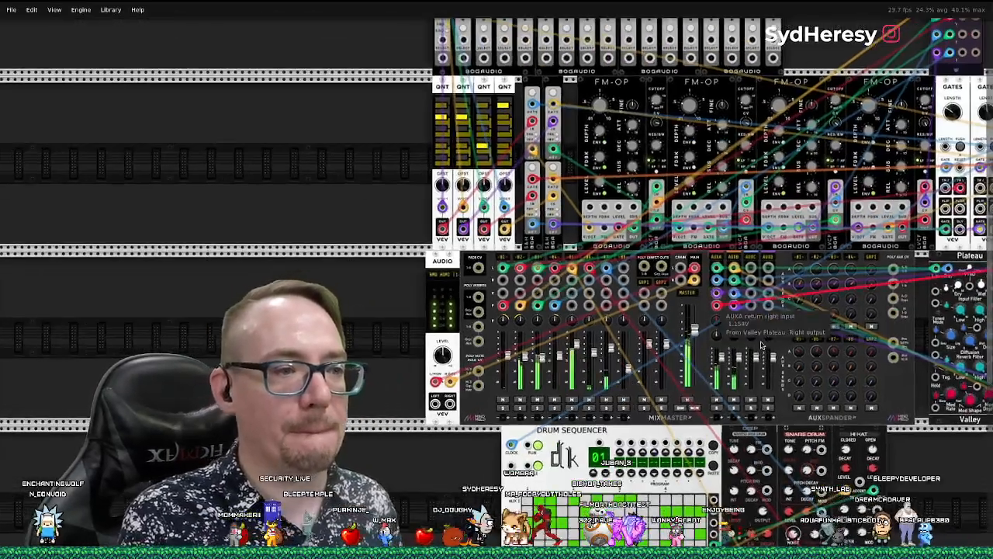
pyautogui.scroll(-4, 756, 348)
pyautogui.scroll(3, 762, 347)
pyautogui.hscroll(10, 762, 347)
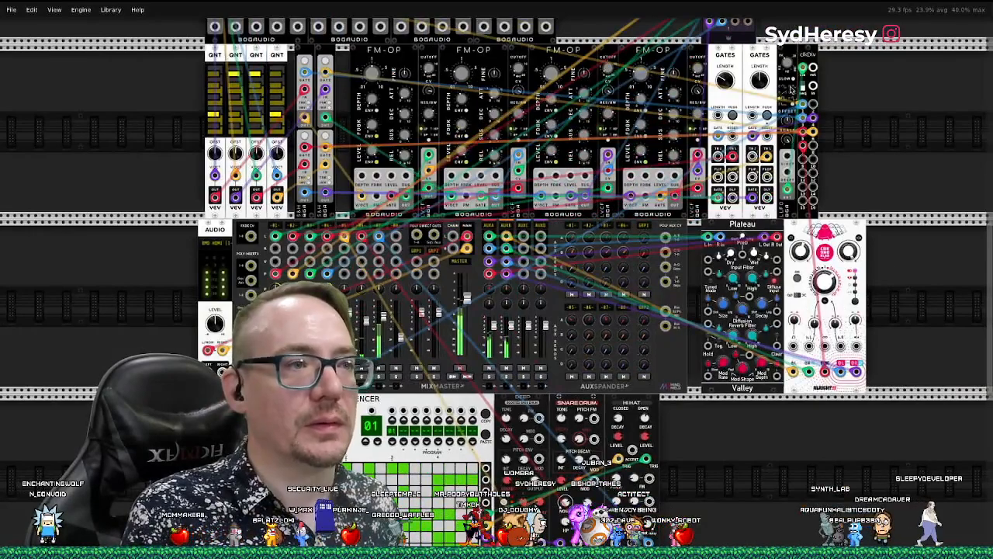
pyautogui.moveTo(790, 67)
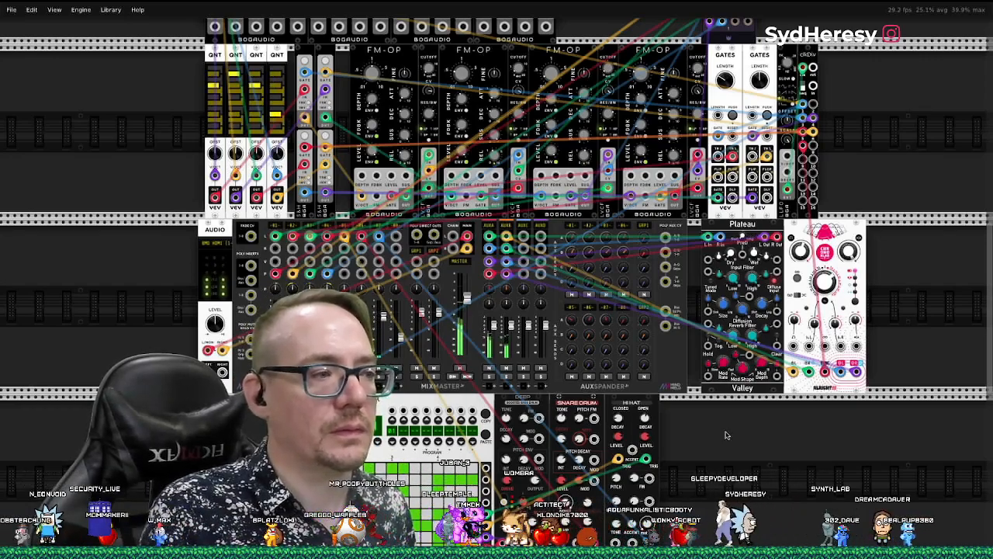
pyautogui.hscroll(2, 727, 435)
pyautogui.hscroll(-4, 727, 436)
pyautogui.scroll(-2, 728, 435)
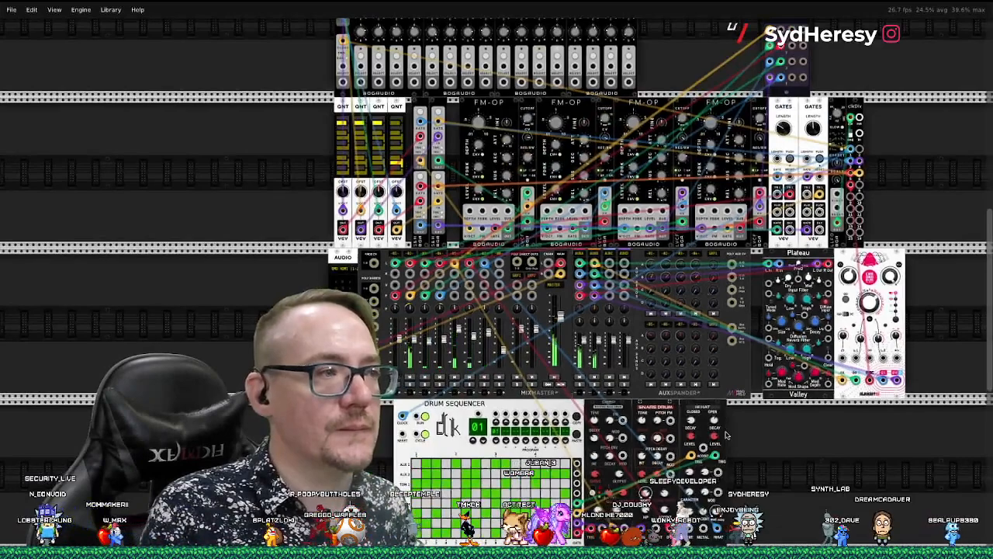
pyautogui.scroll(-1, 727, 435)
pyautogui.scroll(-1, 727, 436)
pyautogui.scroll(-2, 727, 435)
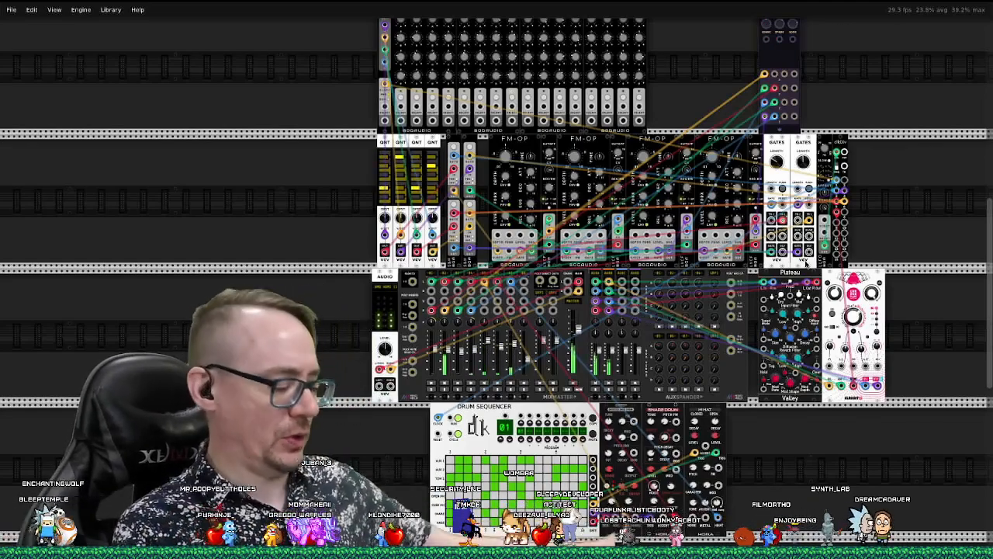
# Examine the signal path from the PGMR sequencer and languor through the quantizers, sample-and-holds and FM-OP voices to the mixer and drums
pyautogui.scroll(2, 801, 268)
pyautogui.scroll(3, 807, 265)
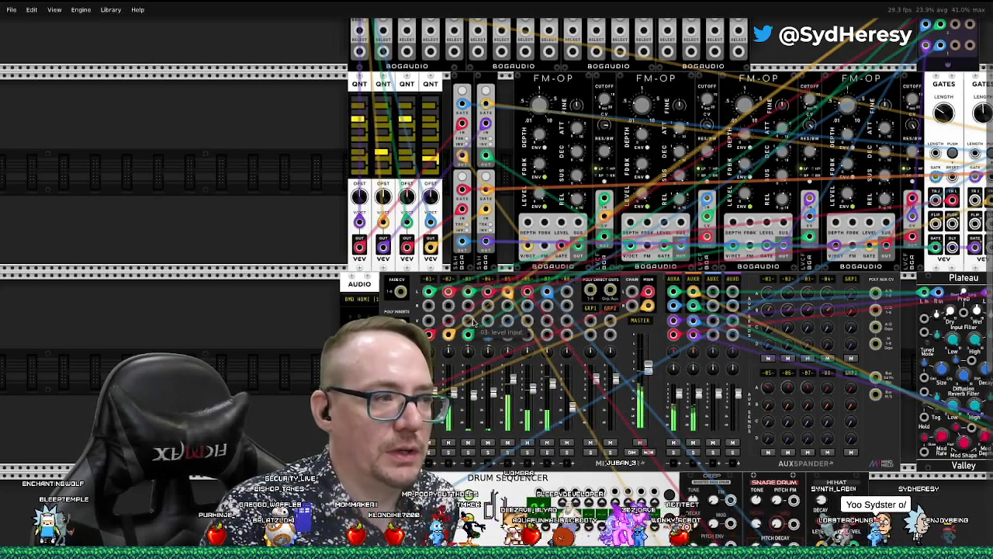
pyautogui.scroll(3, 473, 320)
pyautogui.scroll(3, 472, 320)
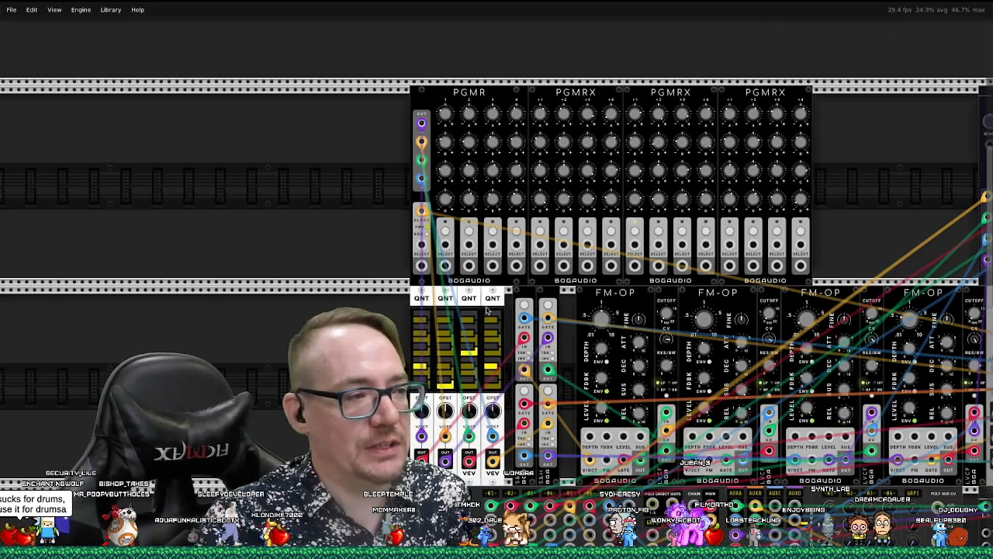
pyautogui.scroll(-3, 772, 372)
pyautogui.scroll(3, 767, 363)
pyautogui.scroll(-2, 762, 351)
pyautogui.scroll(5, 761, 351)
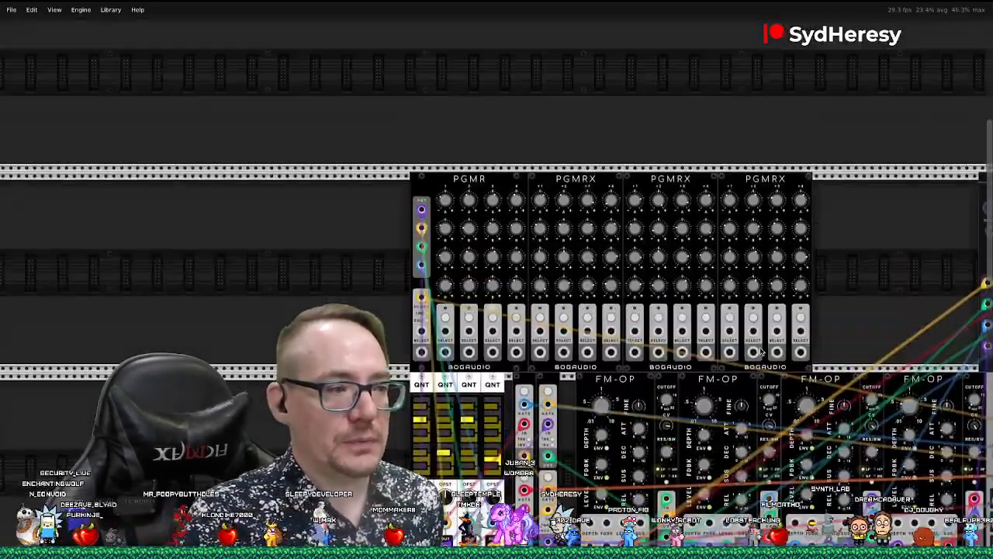
pyautogui.hscroll(5, 762, 351)
pyautogui.scroll(1, 864, 382)
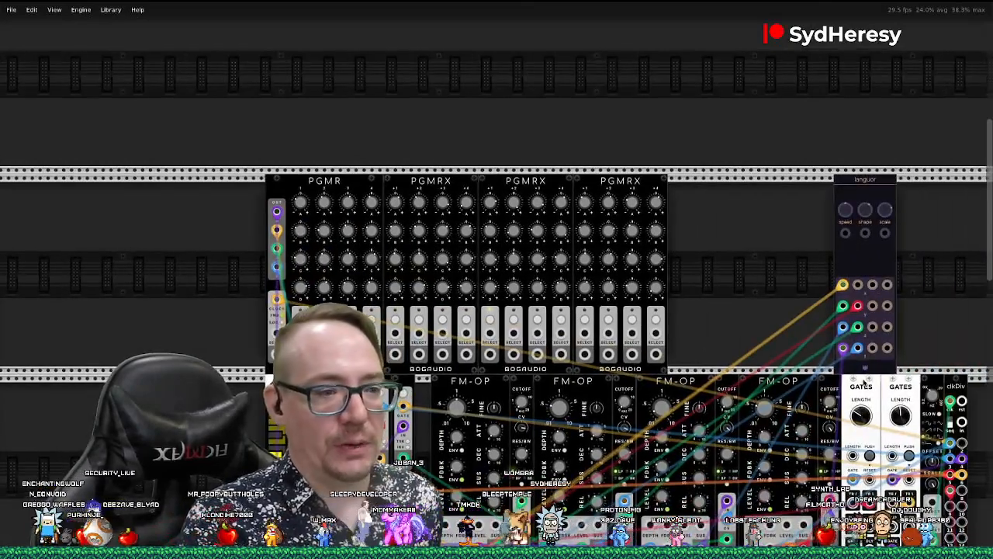
pyautogui.scroll(-7, 496, 373)
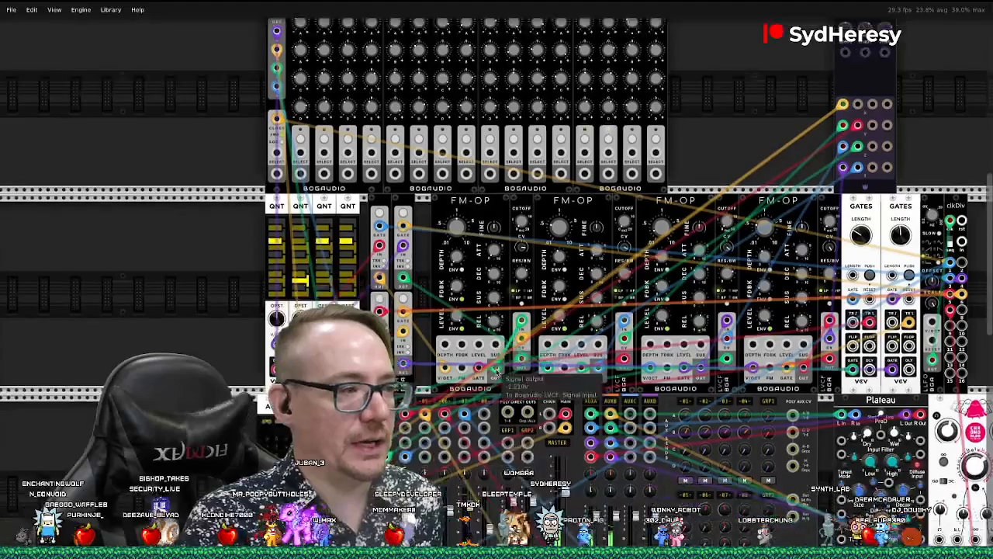
pyautogui.moveTo(403, 311); pyautogui.dragTo(403, 226)
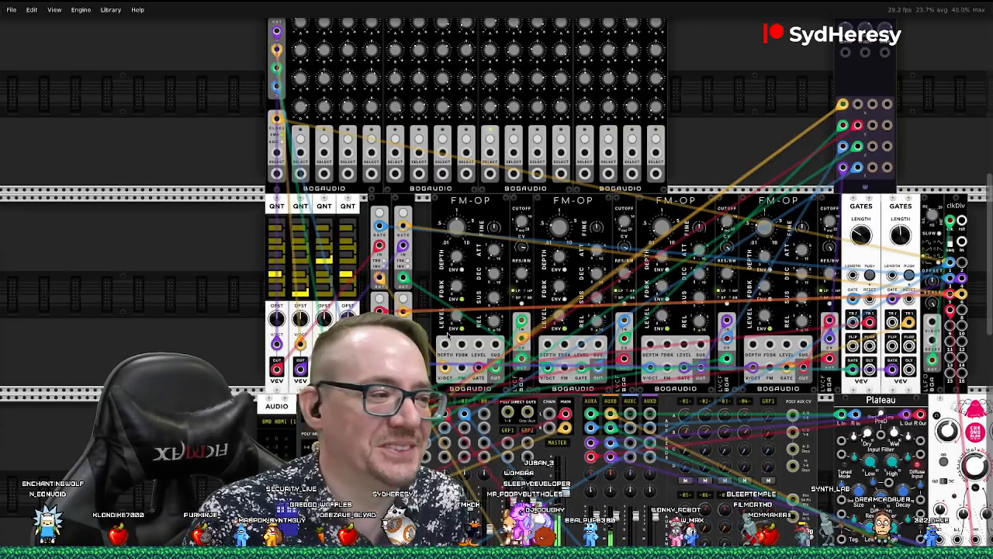
pyautogui.scroll(-3, 567, 247)
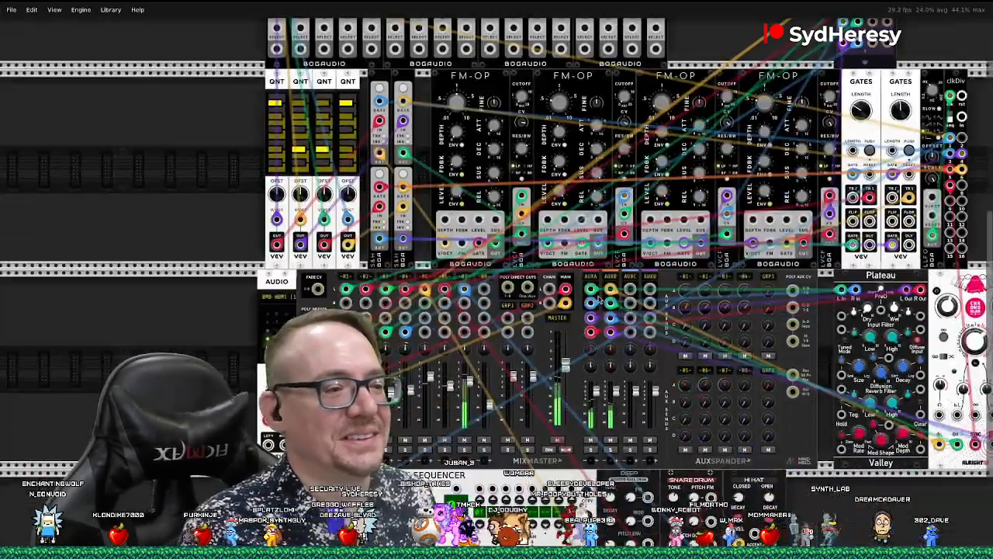
pyautogui.scroll(-2, 600, 301)
pyautogui.scroll(-3, 599, 301)
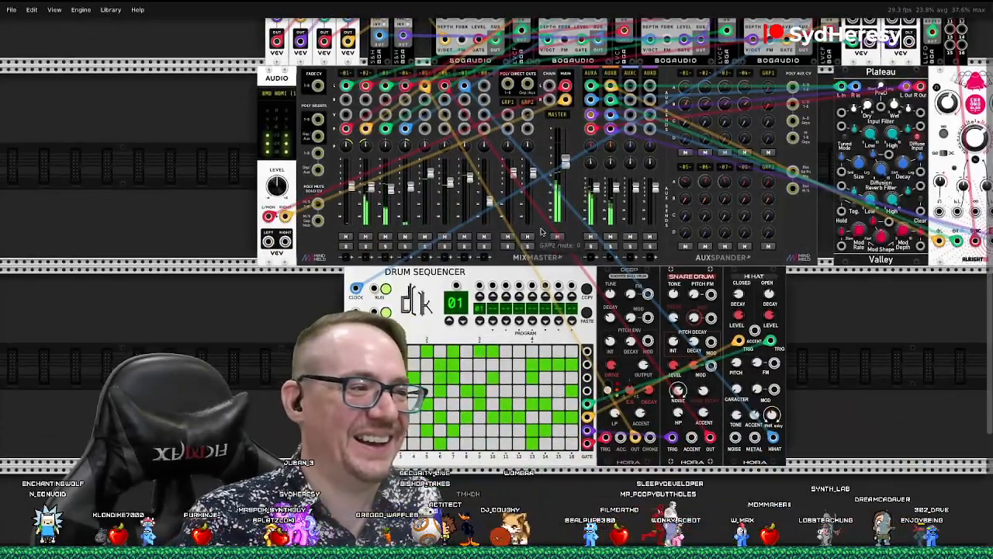
pyautogui.scroll(5, 667, 251)
pyautogui.scroll(2, 667, 251)
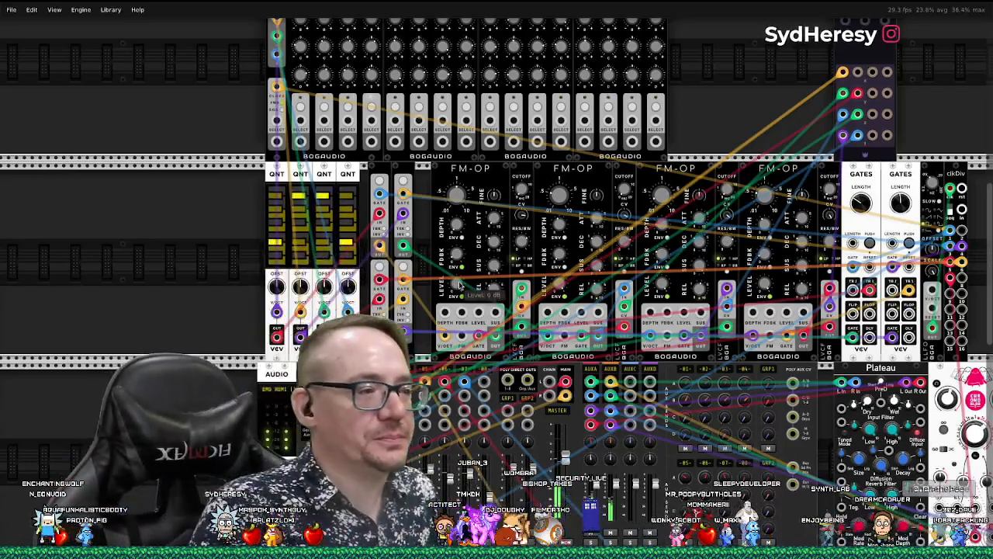
# Move the last PGMRX expander away from the sequencer chain, leaving a gap one module wide after the second PGMRX expander's right-hand neighbour
pyautogui.scroll(2, 460, 286)
pyautogui.hscroll(-3, 459, 283)
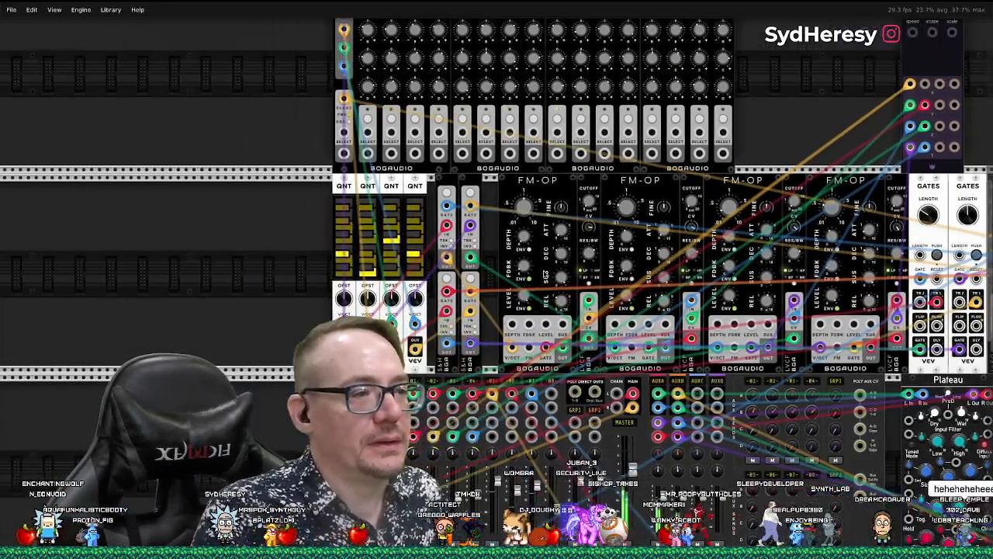
pyautogui.hscroll(-2, 666, 242)
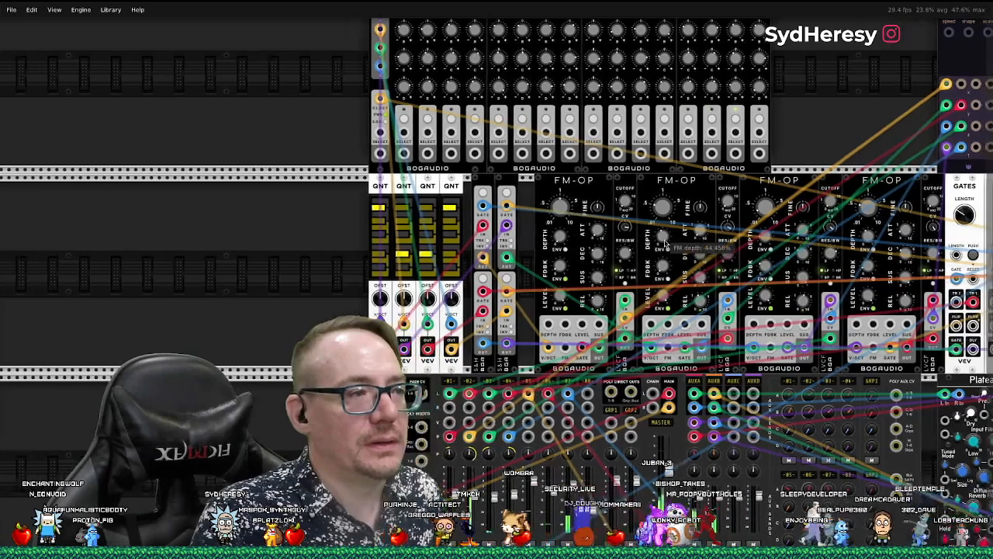
pyautogui.scroll(6, 660, 244)
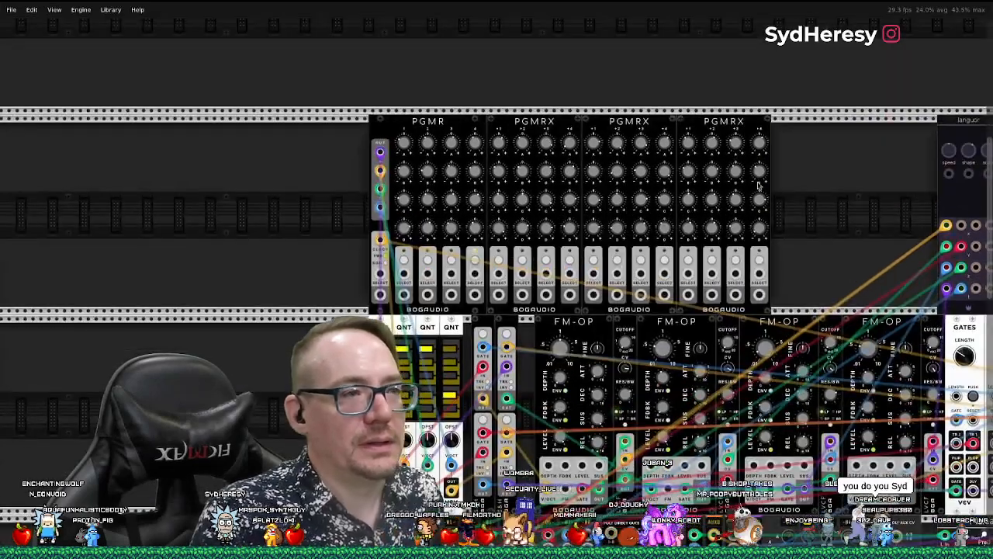
pyautogui.moveTo(724, 145); pyautogui.dragTo(819, 146)
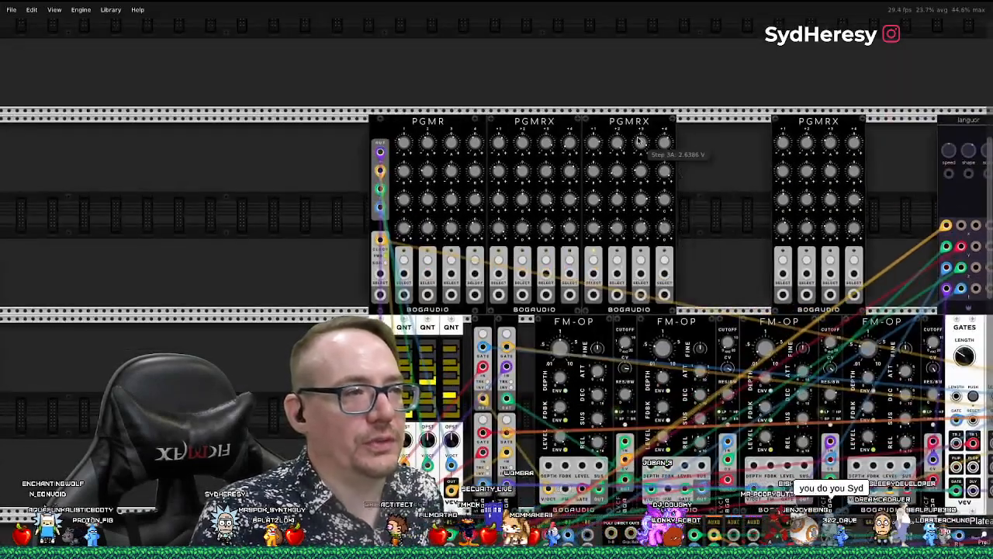
# Shift the two remaining PGMRX expanders away from the PGMR sequencer, leaving a gap between the first two expanders
pyautogui.moveTo(631, 132); pyautogui.dragTo(726, 132)
pyautogui.moveTo(551, 129); pyautogui.dragTo(637, 139)
# Look over the patch rows, from the separated sequencer modules through the quantizers and FM-OP voices to MixMaster and the drum section
pyautogui.scroll(3, 648, 179)
pyautogui.scroll(-7, 655, 217)
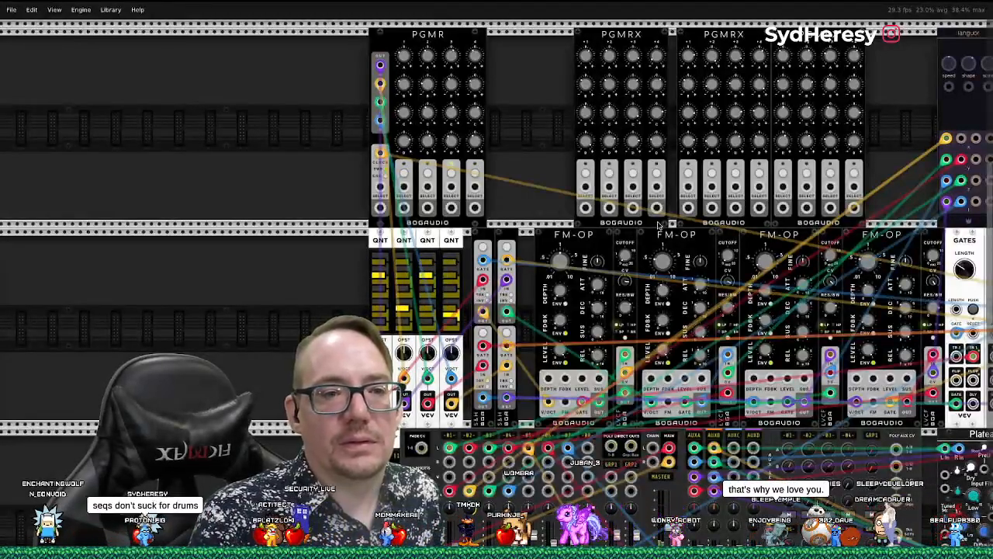
pyautogui.scroll(-2, 659, 225)
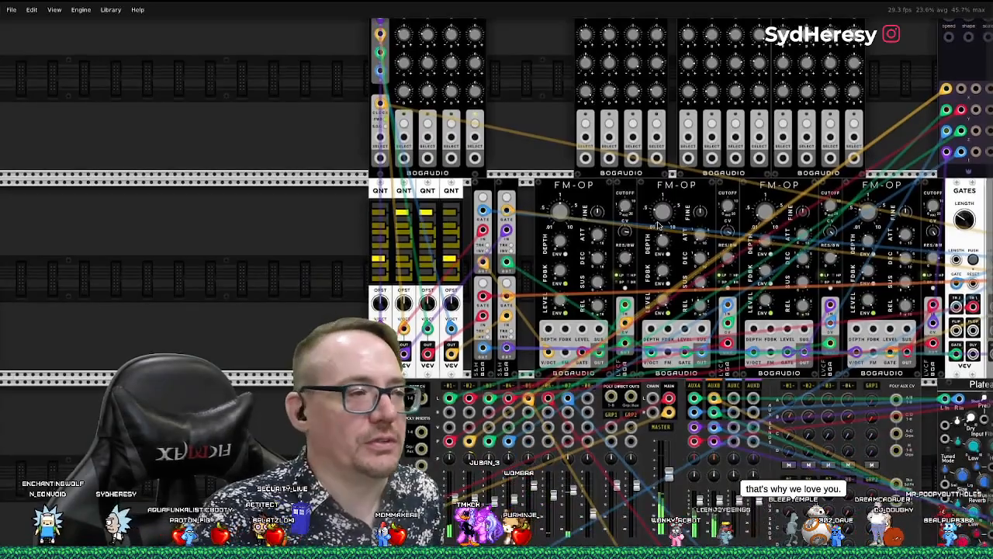
pyautogui.scroll(-5, 658, 225)
pyautogui.scroll(-5, 658, 222)
pyautogui.scroll(1, 659, 223)
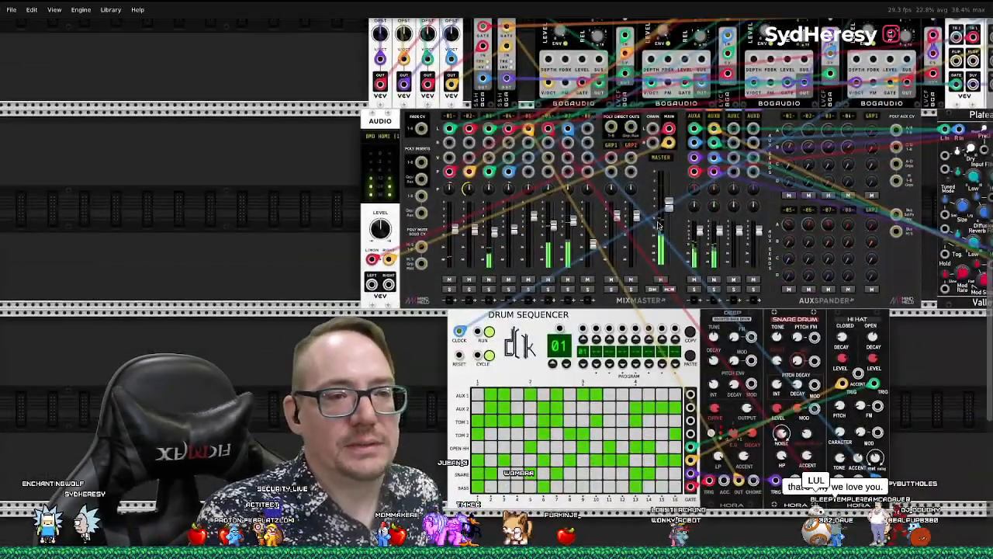
pyautogui.hscroll(-1, 658, 225)
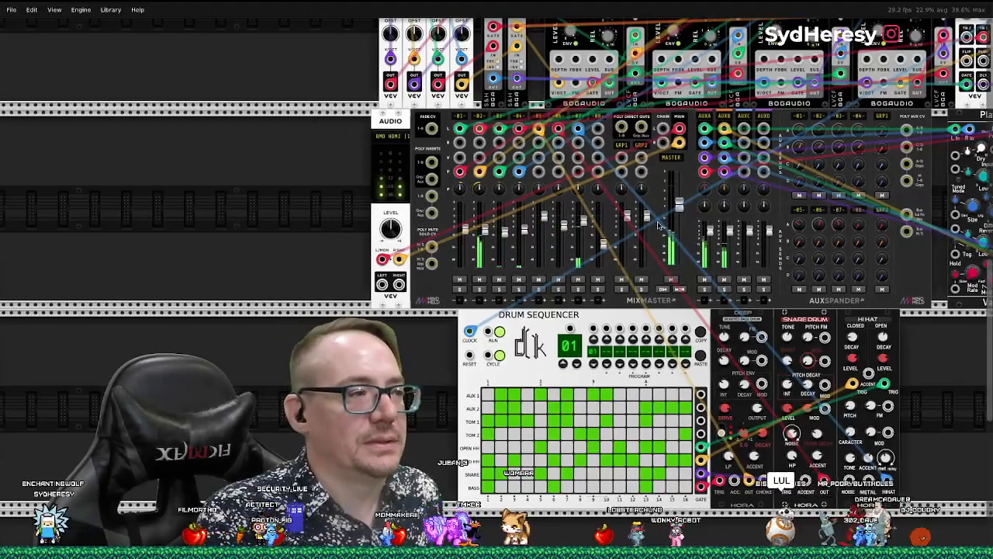
pyautogui.scroll(-1, 658, 225)
pyautogui.scroll(3, 658, 225)
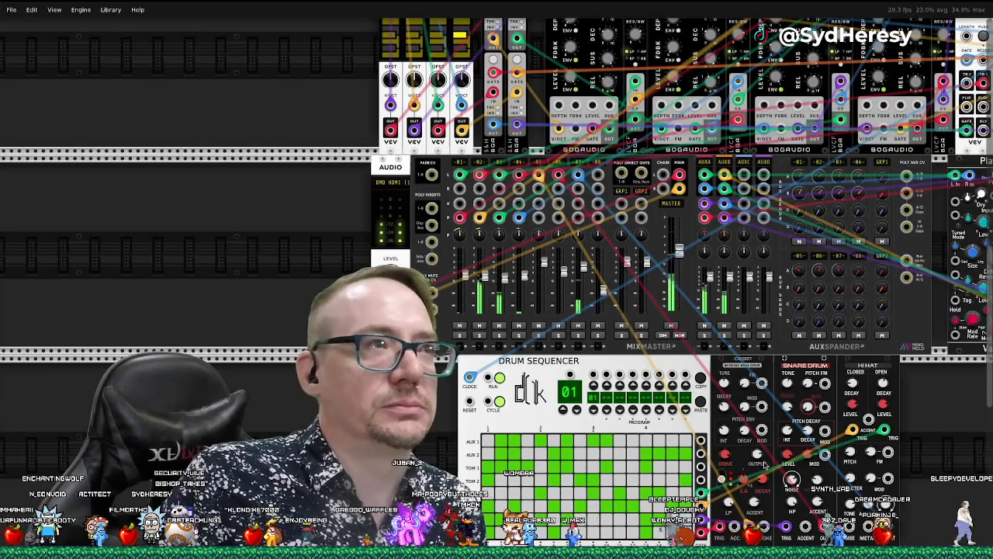
pyautogui.scroll(1, 764, 461)
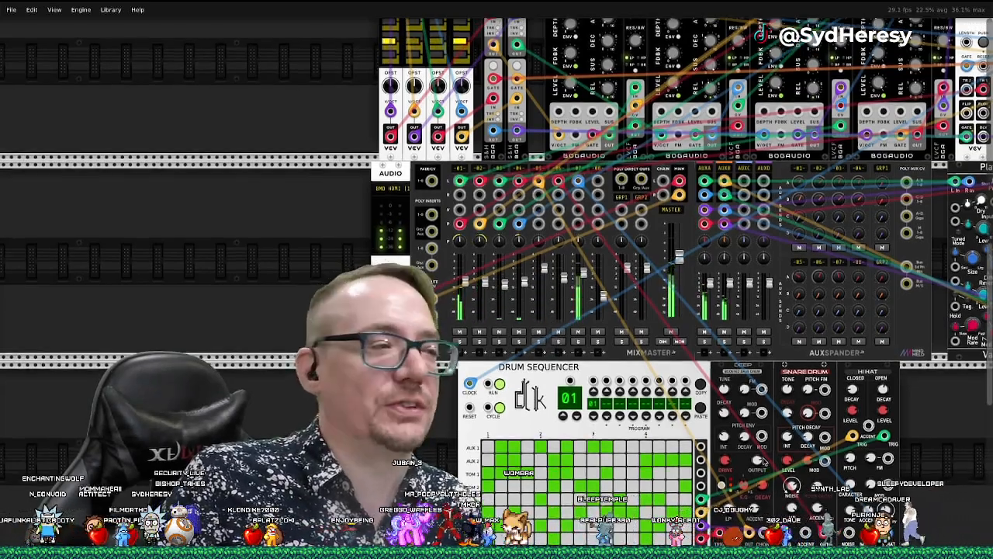
pyautogui.scroll(-5, 764, 462)
pyautogui.scroll(6, 765, 462)
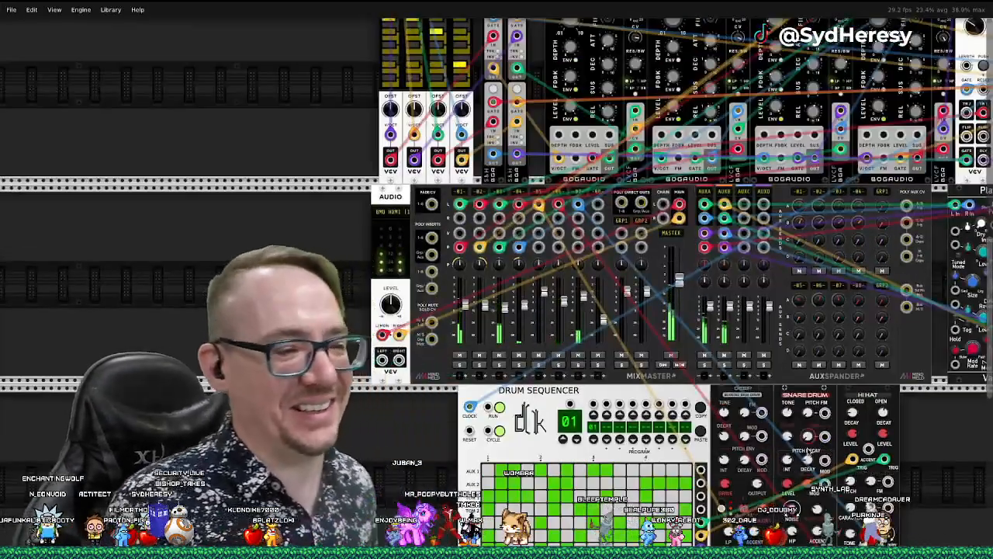
pyautogui.scroll(3, 807, 457)
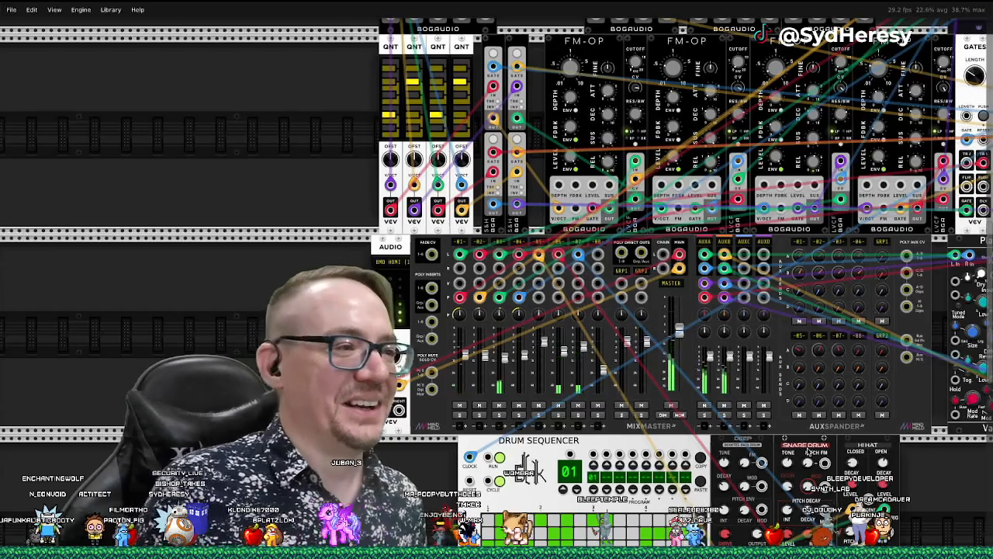
pyautogui.scroll(5, 807, 450)
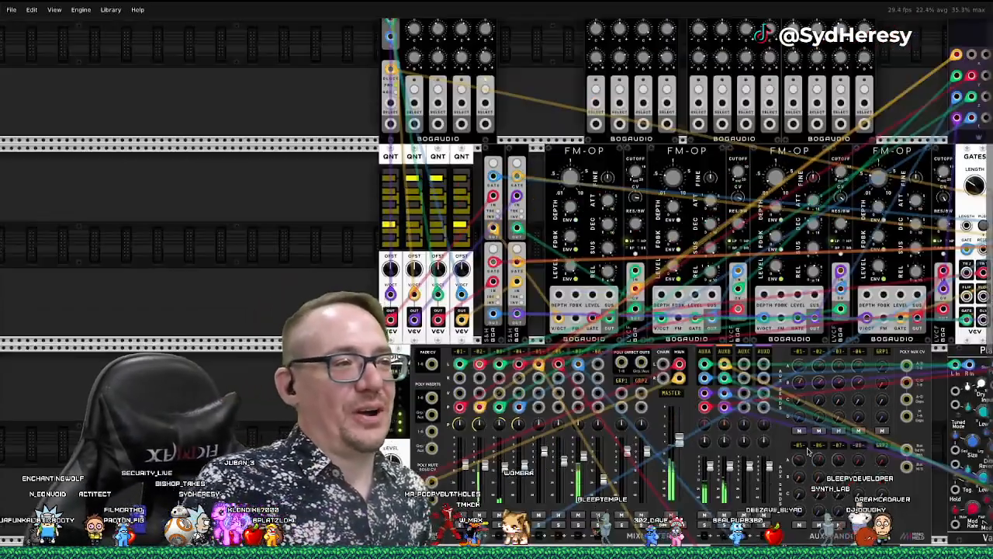
pyautogui.hscroll(-2, 807, 450)
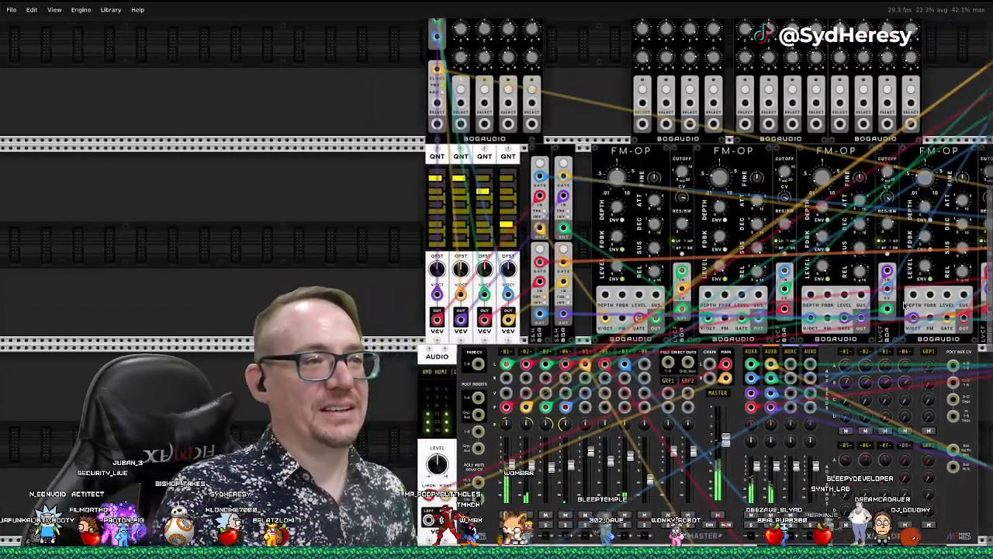
pyautogui.scroll(-5, 790, 277)
# Reattach all three PGMRX expanders directly beside the PGMR sequencer so they form one continuous chain
pyautogui.scroll(15, 790, 277)
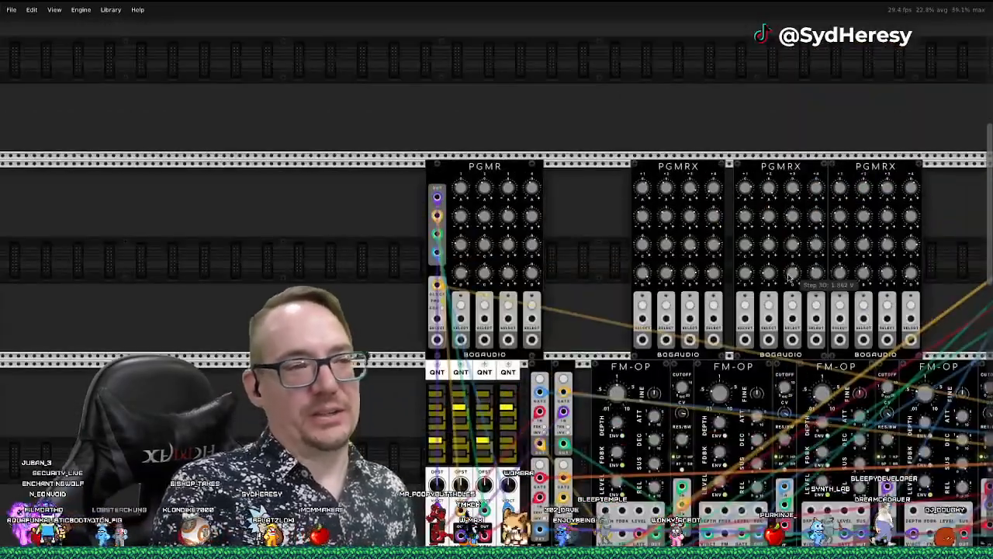
pyautogui.moveTo(679, 171); pyautogui.dragTo(510, 175)
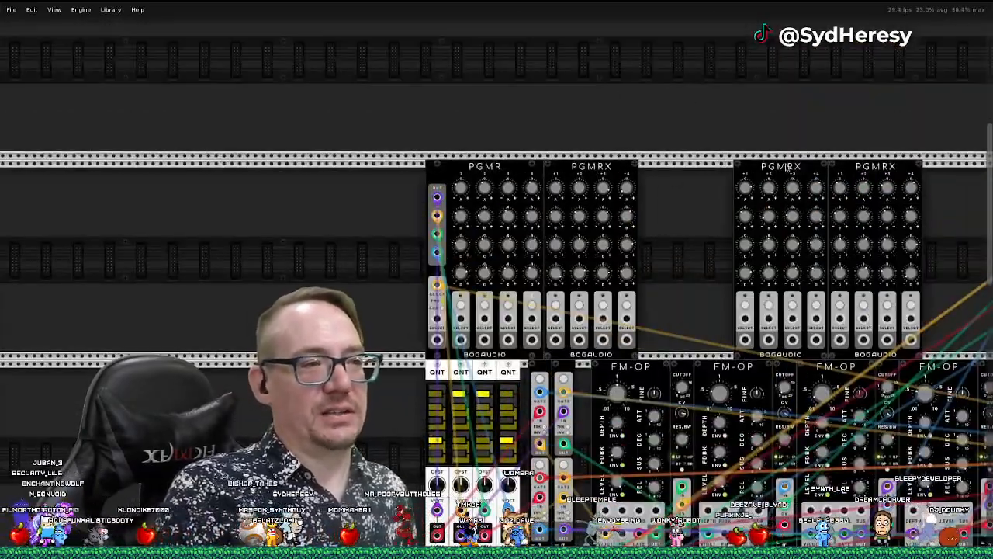
pyautogui.moveTo(790, 169); pyautogui.dragTo(695, 169)
pyautogui.moveTo(883, 169); pyautogui.dragTo(789, 169)
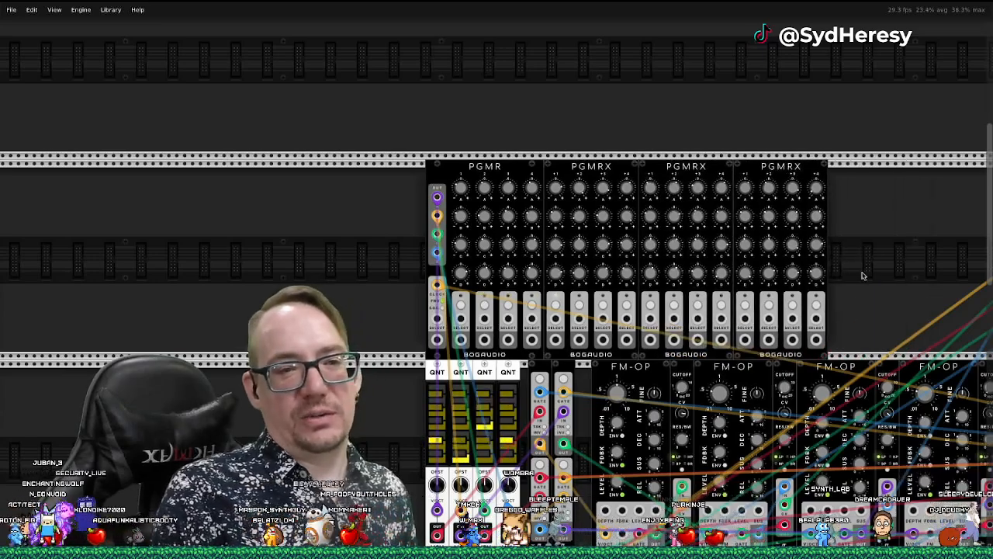
# Review the rejoined sequencer chain, quantizers, FM-OP voices, MixMaster and drum sequencer rows
pyautogui.scroll(7, 859, 275)
pyautogui.scroll(-17, 859, 277)
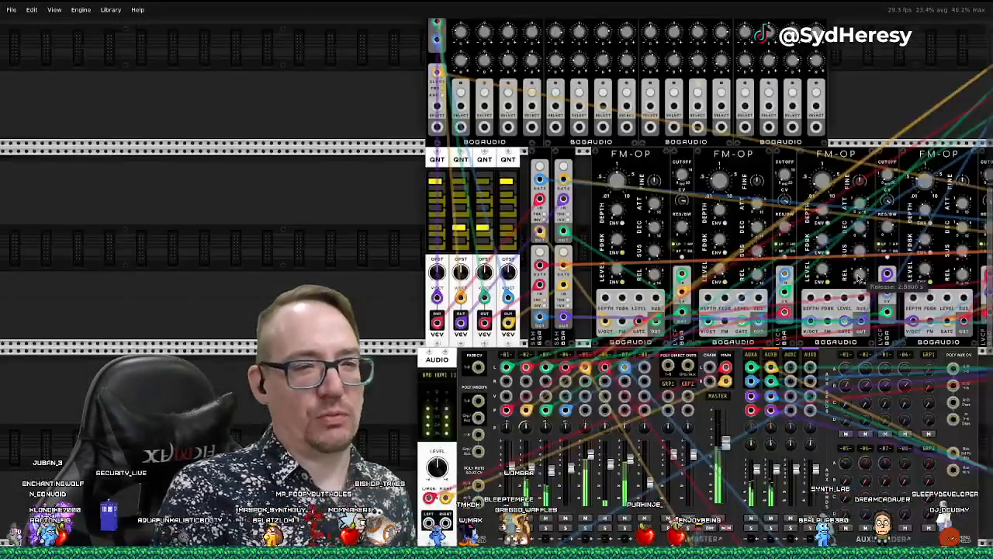
pyautogui.scroll(-4, 859, 276)
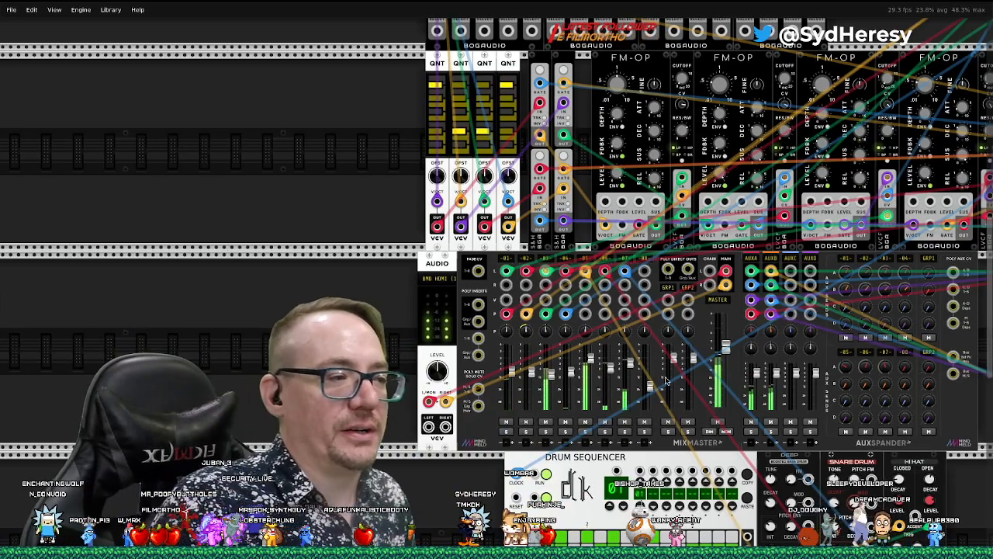
pyautogui.scroll(-6, 449, 448)
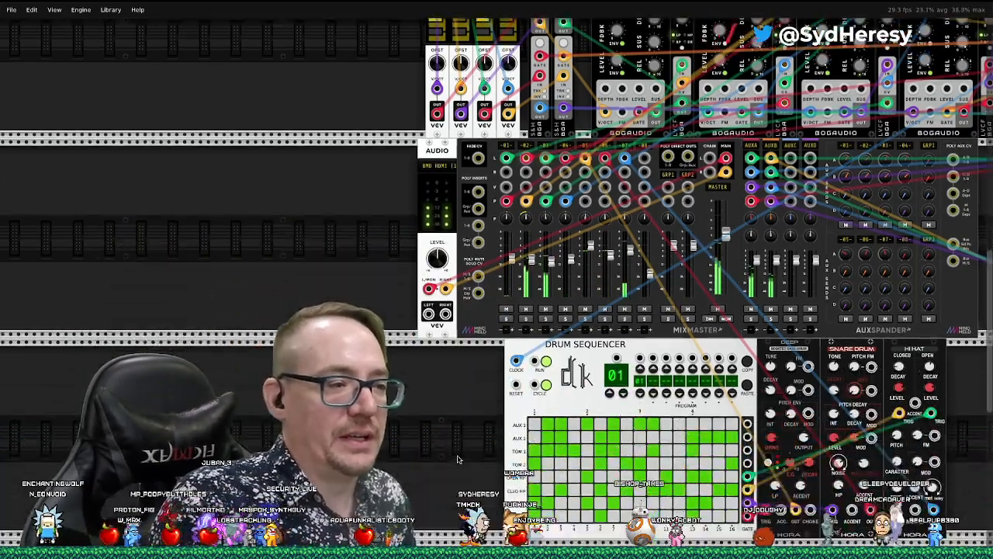
pyautogui.scroll(3, 458, 292)
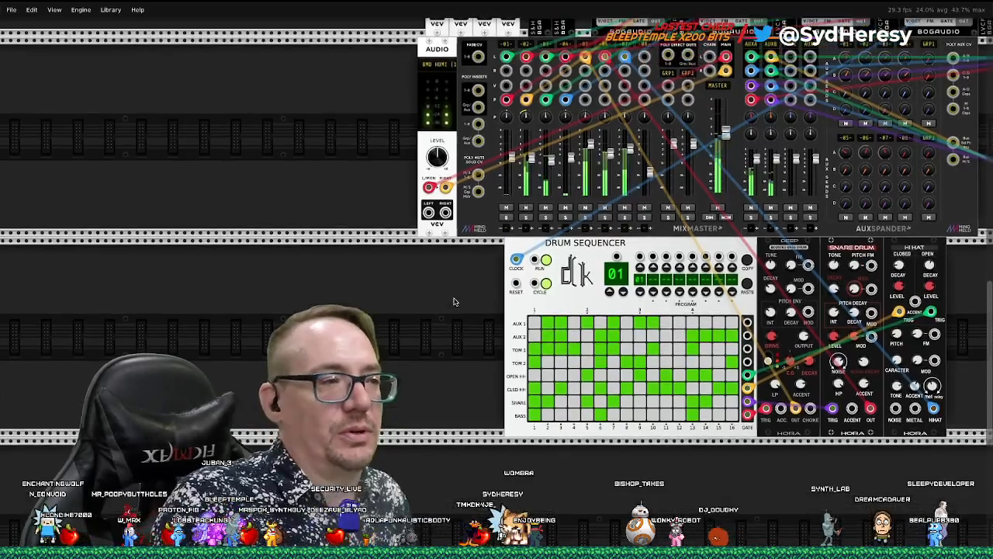
pyautogui.scroll(1, 454, 409)
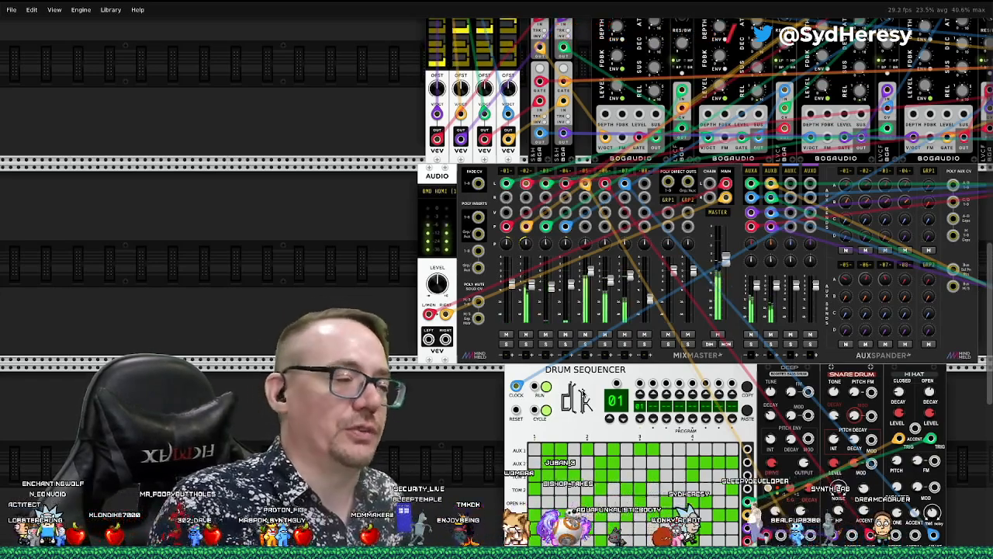
pyautogui.scroll(3, 587, 443)
pyautogui.scroll(9, 587, 443)
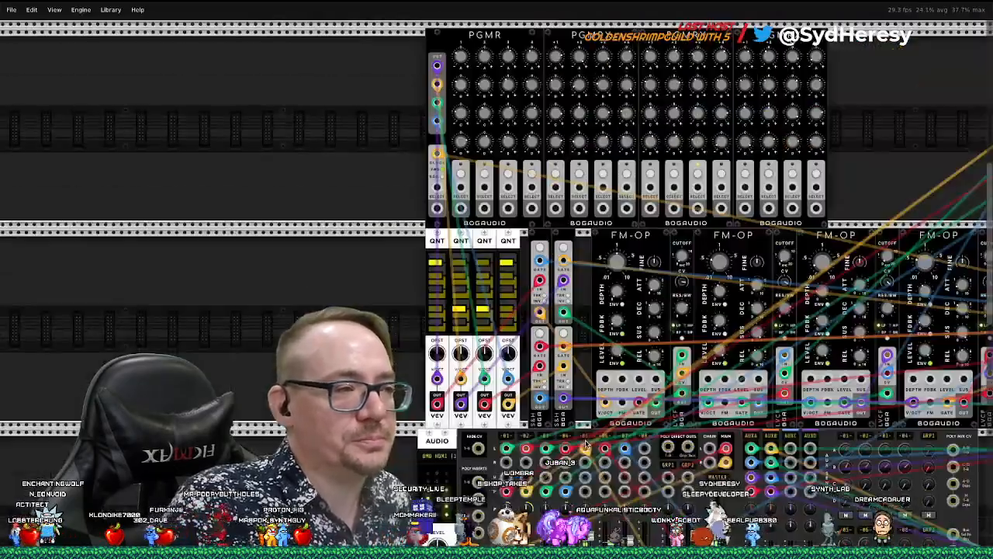
pyautogui.scroll(-6, 587, 443)
pyautogui.scroll(-2, 588, 443)
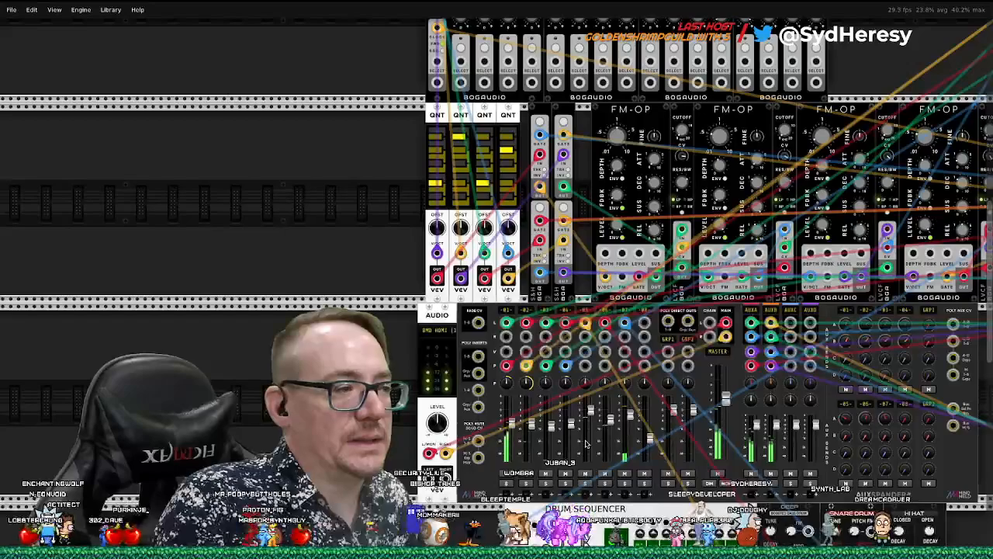
# Examine the GATES, clkDiv, Plateau and languor modules and their cabling to the voices and sequencer chain
pyautogui.hscroll(8, 547, 366)
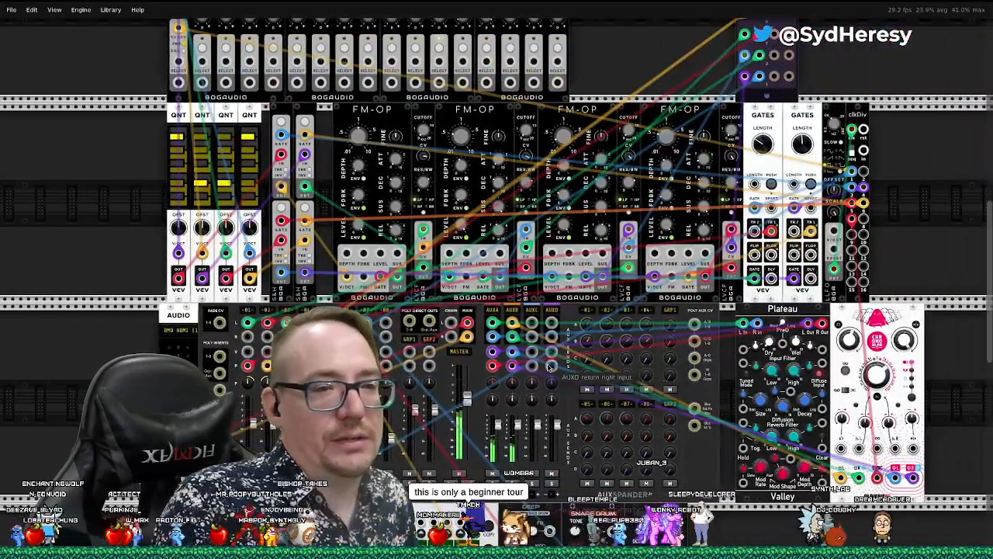
pyautogui.scroll(2, 655, 373)
pyautogui.scroll(-1, 655, 373)
pyautogui.scroll(7, 655, 373)
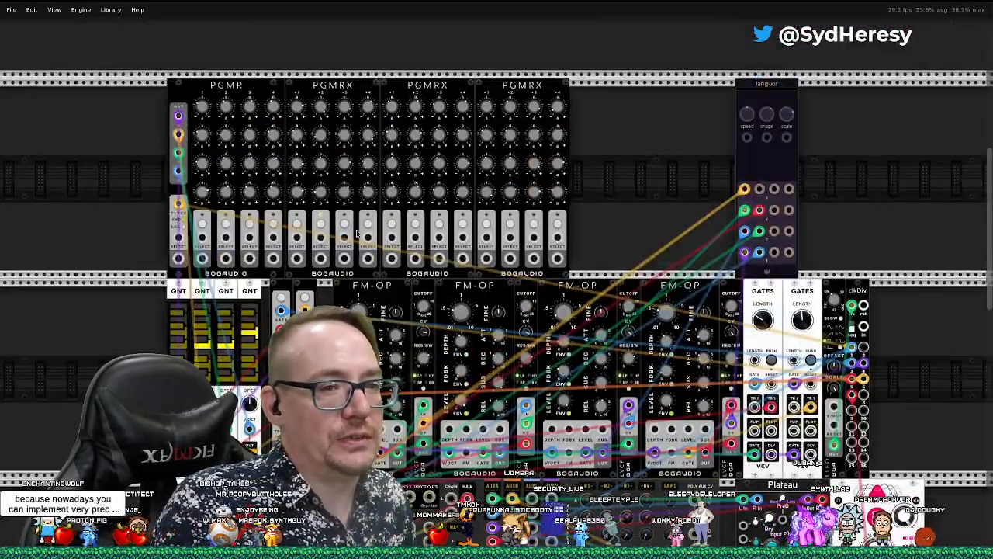
pyautogui.hscroll(-6, 380, 231)
pyautogui.hscroll(-1, 357, 233)
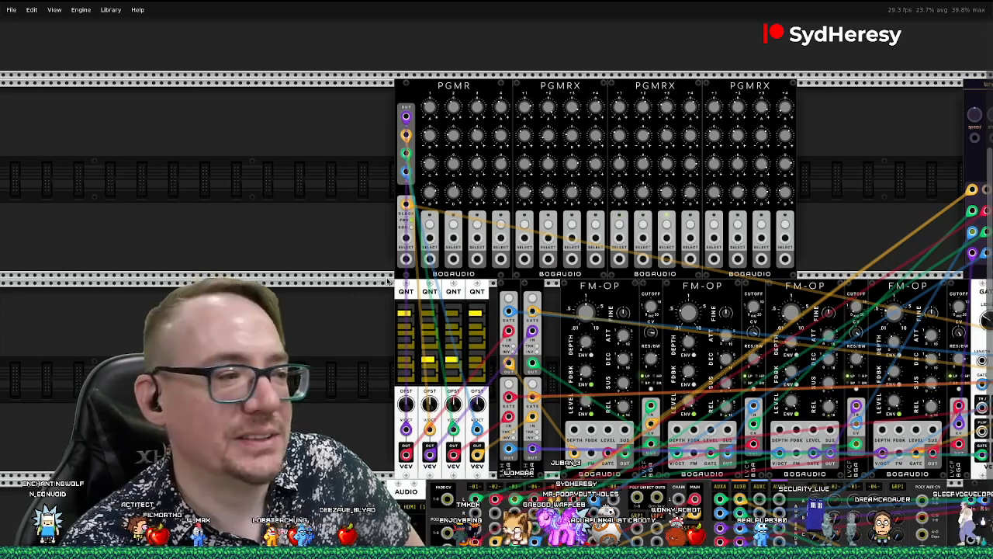
pyautogui.scroll(-3, 396, 299)
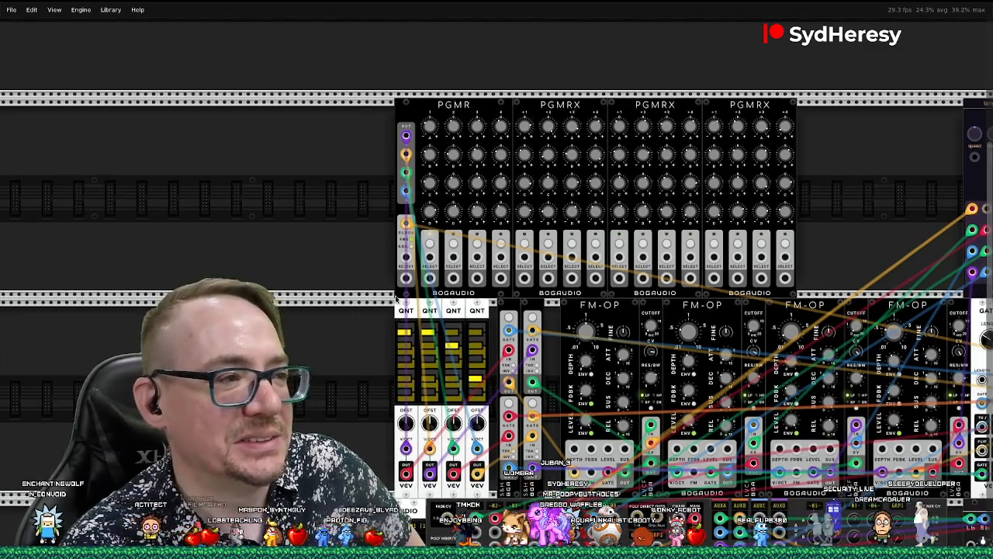
pyautogui.scroll(1, 396, 300)
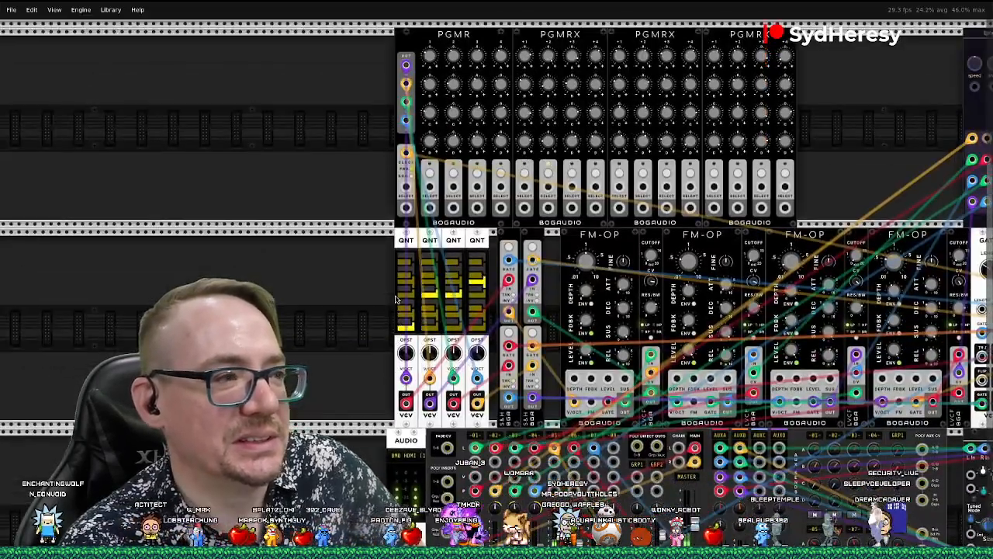
pyautogui.hscroll(1, 395, 300)
pyautogui.hscroll(-3, 395, 299)
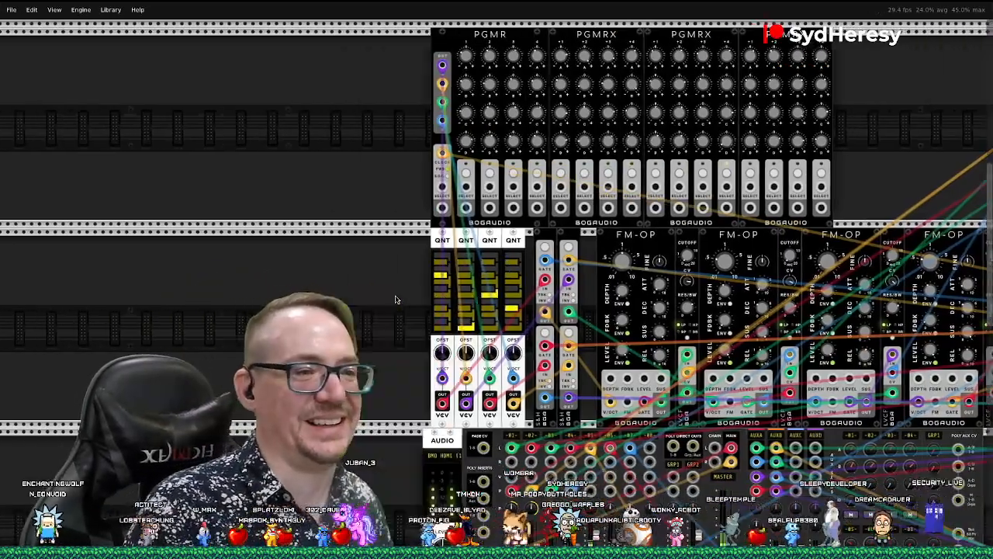
pyautogui.hscroll(7, 395, 299)
pyautogui.hscroll(2, 396, 299)
pyautogui.hscroll(-3, 395, 300)
pyautogui.hscroll(2, 396, 300)
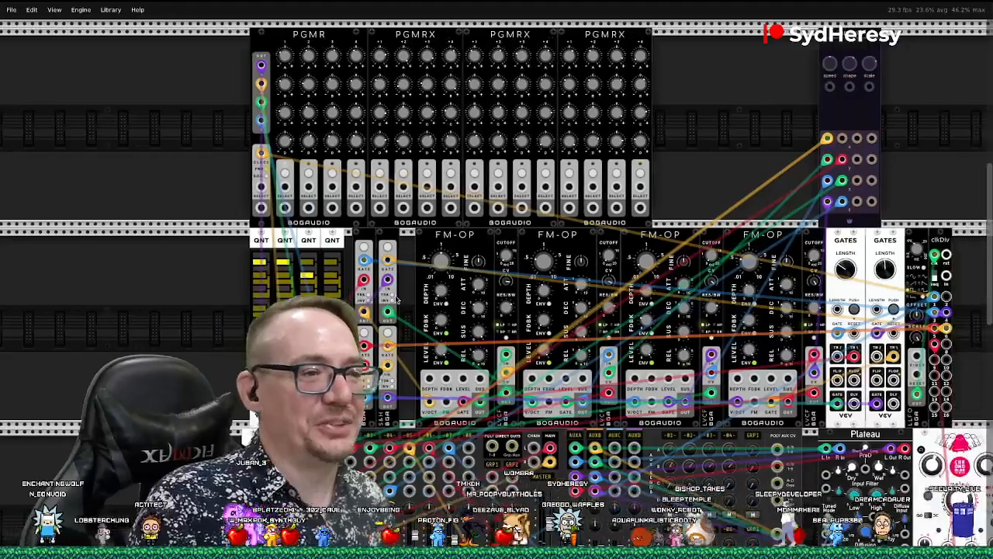
pyautogui.hscroll(-2, 395, 300)
pyautogui.hscroll(3, 395, 300)
pyautogui.hscroll(-2, 466, 329)
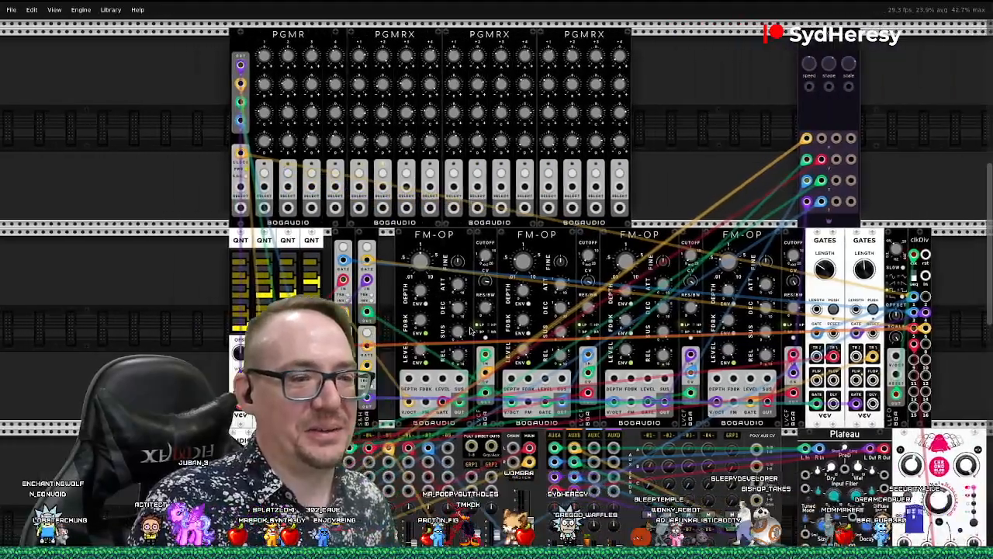
# Select the drum sequencer, Deep, Snare Drum and Hi Hat modules together and move them right until their row ends flush with the effects above
pyautogui.scroll(-7, 469, 330)
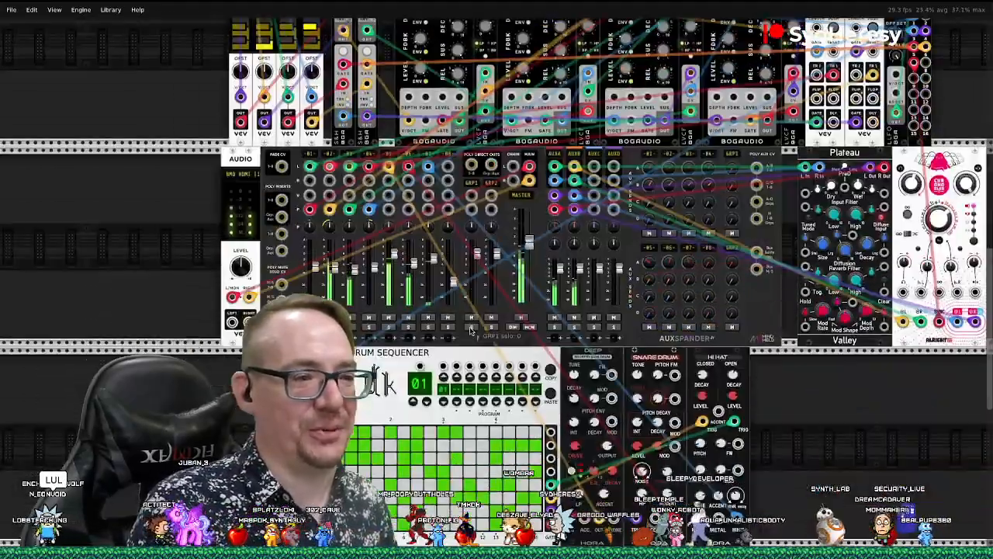
pyautogui.scroll(1, 470, 329)
pyautogui.scroll(1, 469, 330)
pyautogui.scroll(-3, 470, 330)
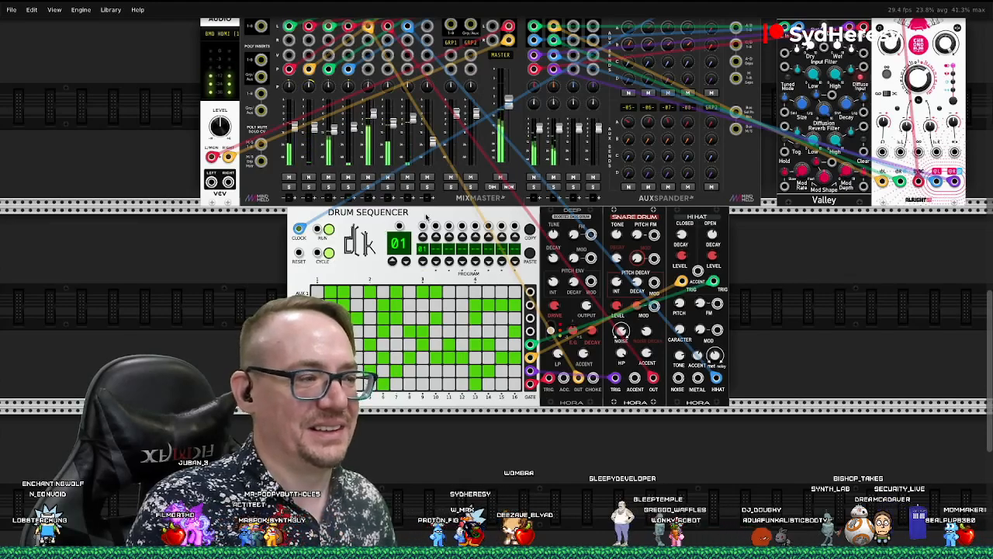
pyautogui.keyDown('ctrl'); pyautogui.click(353, 215); pyautogui.keyUp('ctrl')
pyautogui.keyDown('ctrl'); pyautogui.click(554, 217); pyautogui.keyUp('ctrl')
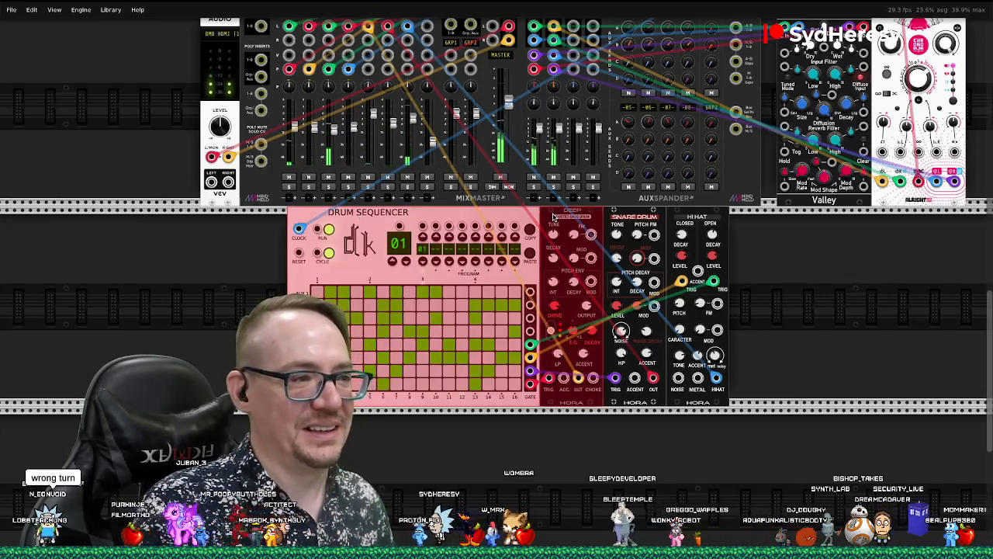
pyautogui.keyDown('ctrl'); pyautogui.click(644, 223); pyautogui.keyUp('ctrl')
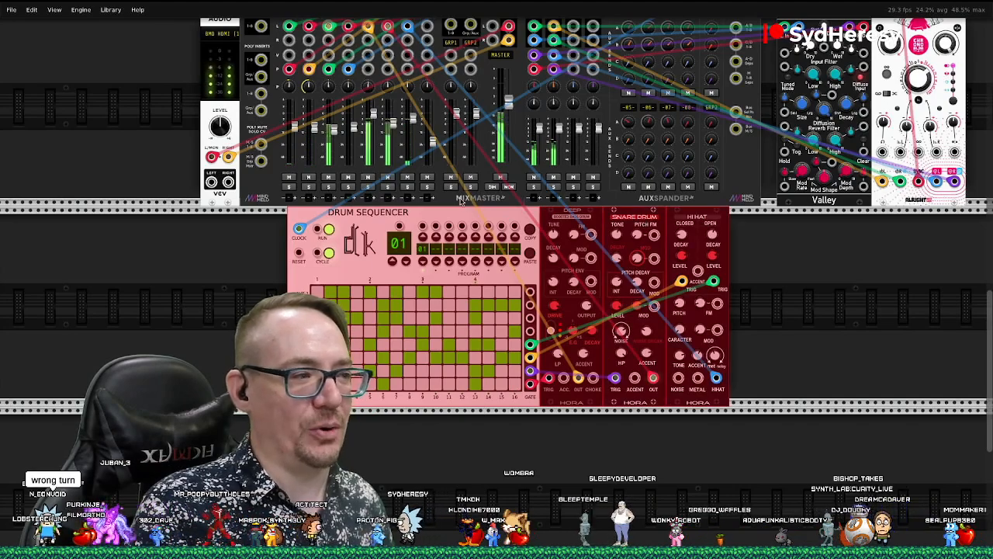
pyautogui.moveTo(397, 222); pyautogui.dragTo(634, 223)
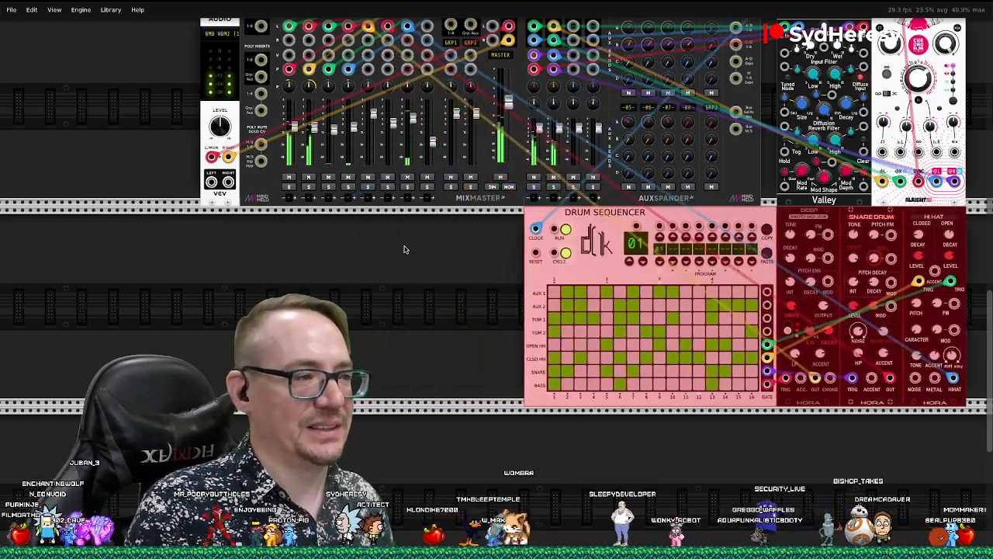
# Look over the complete patch, with all rows from the PGMR sequencer chain down to the drum section in view
pyautogui.scroll(10, 403, 249)
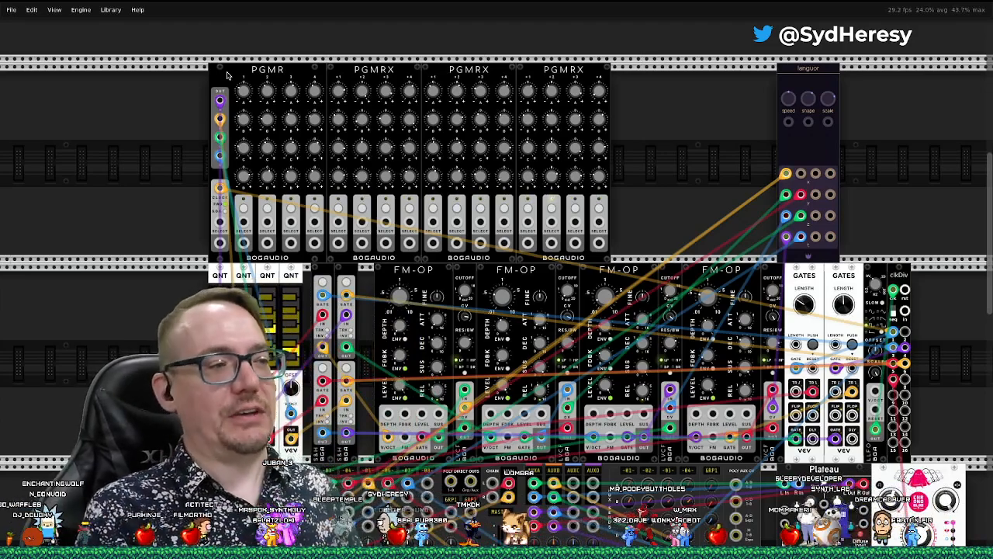
pyautogui.scroll(-2, 548, 351)
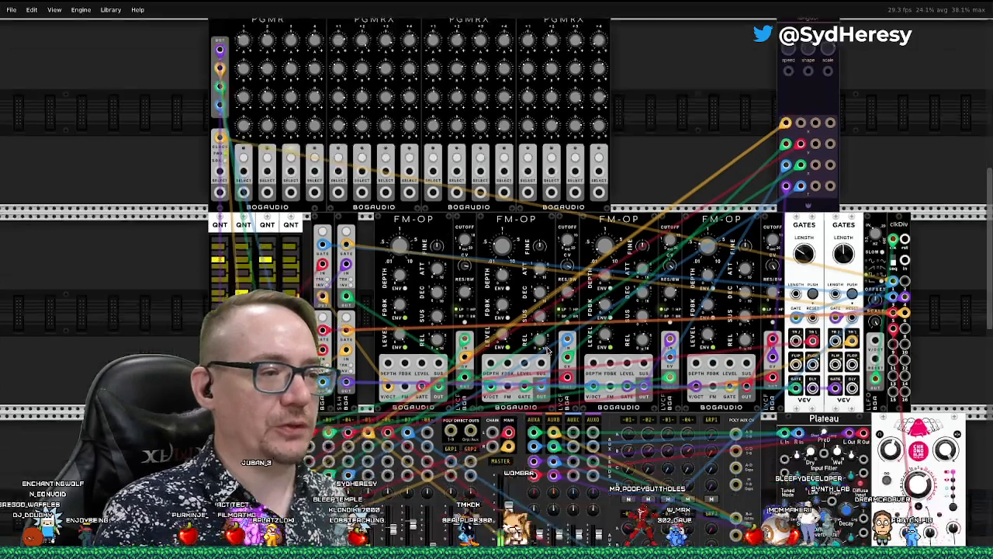
pyautogui.scroll(-1, 548, 351)
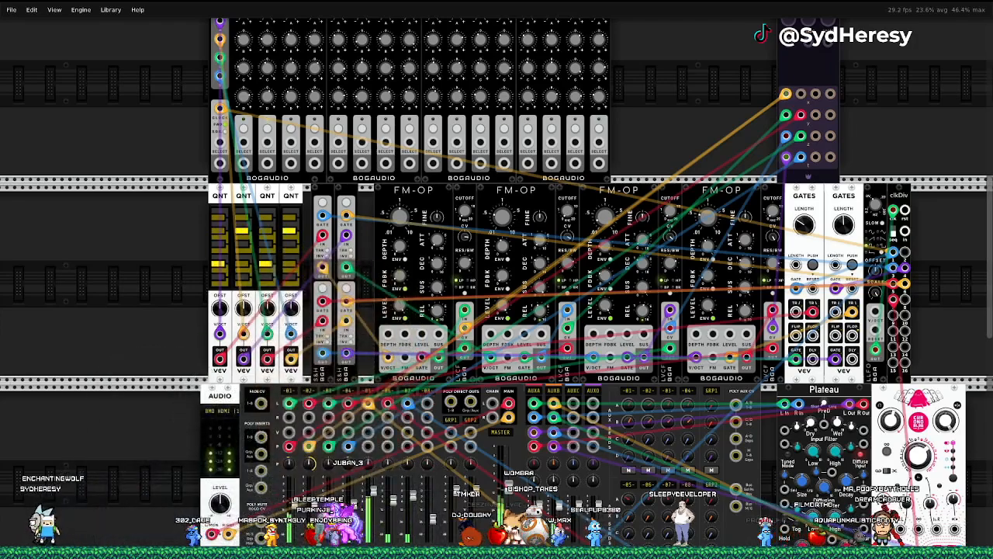
pyautogui.scroll(-5, 499, 372)
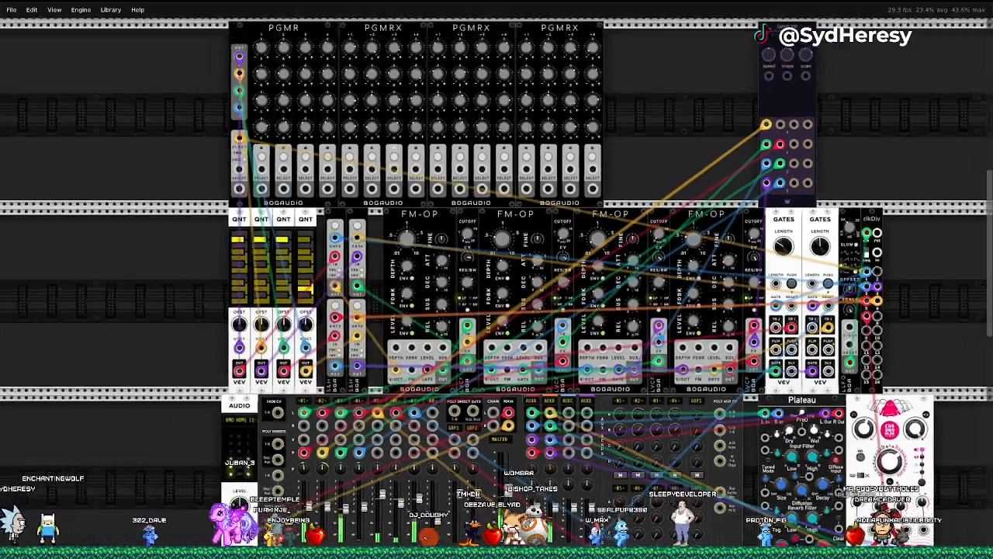
pyautogui.scroll(-3, 497, 310)
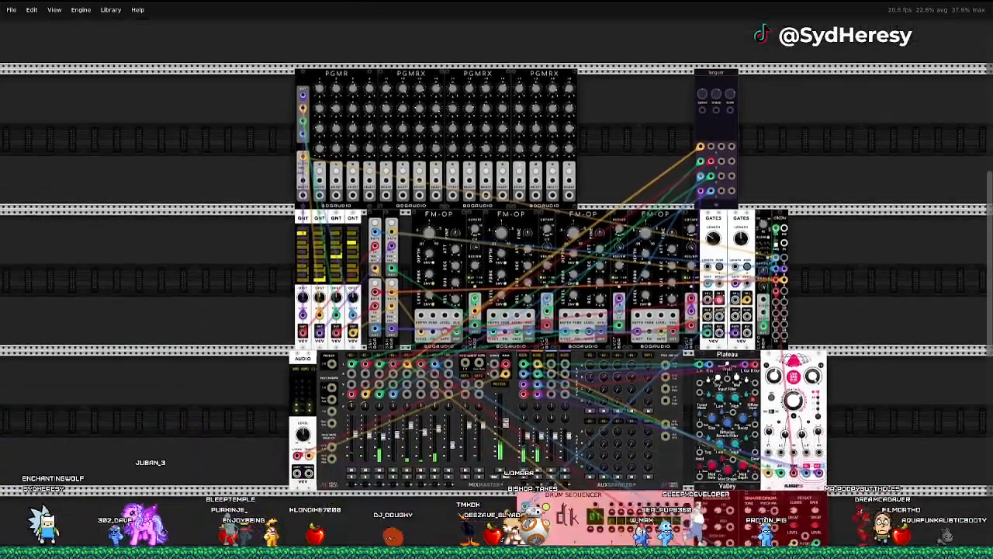
pyautogui.scroll(-4, 437, 493)
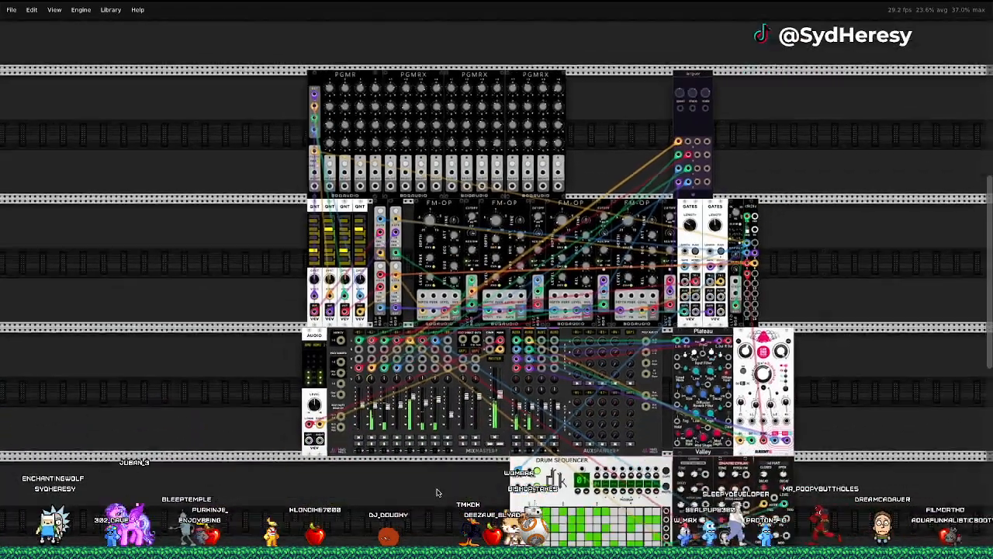
pyautogui.scroll(2, 437, 493)
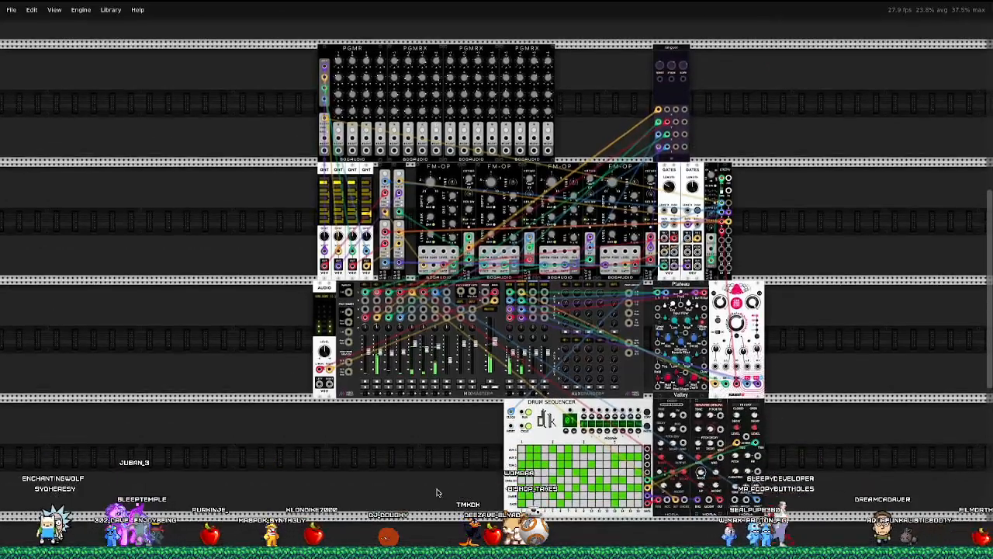